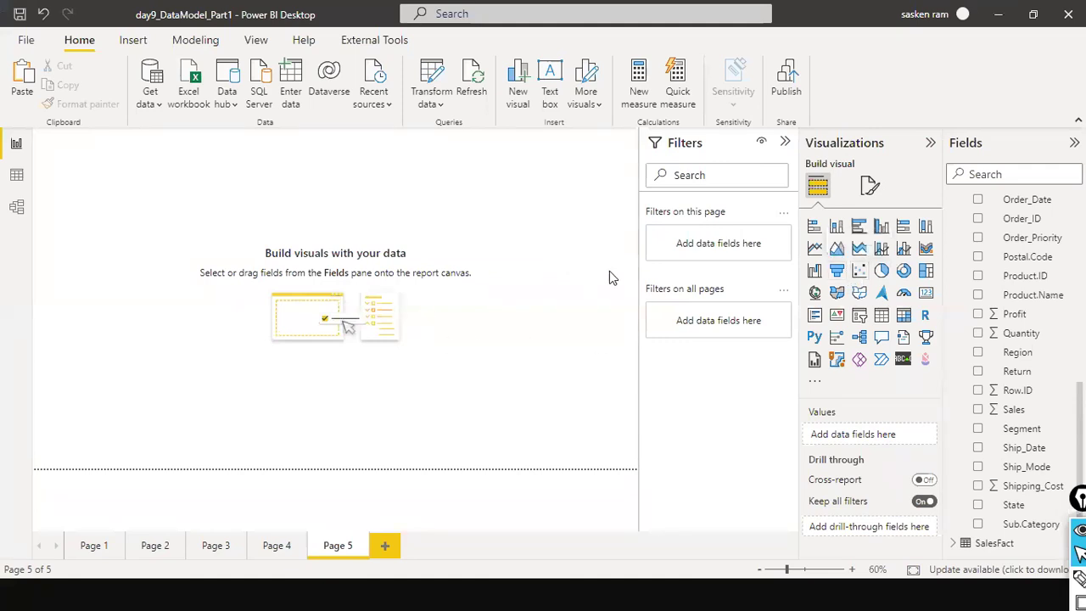
- Add a scatter chart to Page 5, move it toward the middle of the canvas and enlarge it
{"action": "left_click", "coordinate": [859, 271]}
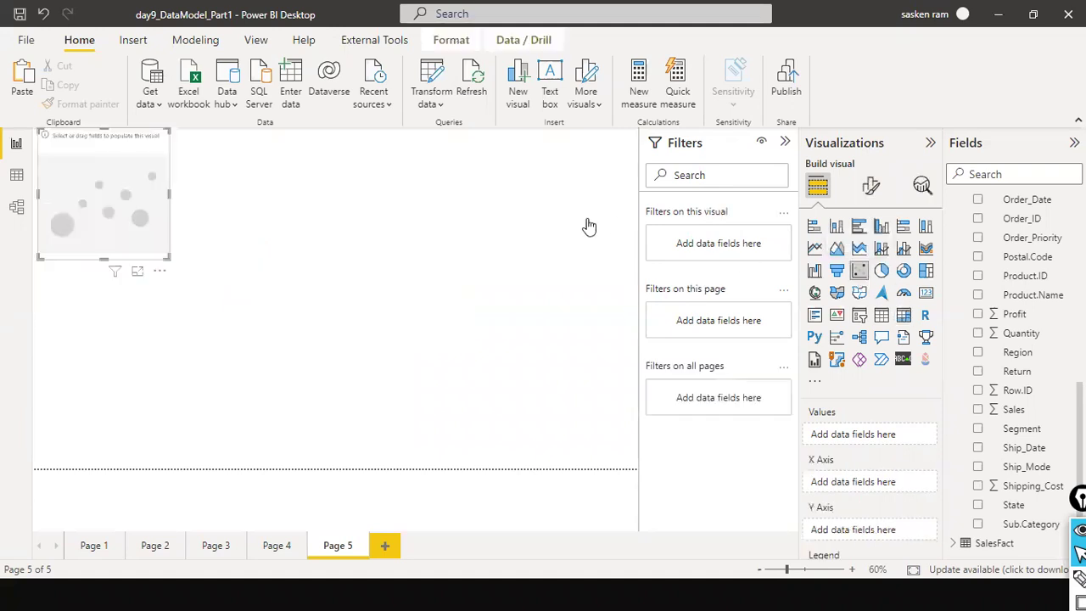
{"action": "left_click_drag", "start_coordinate": [78, 164], "coordinate": [265, 266]}
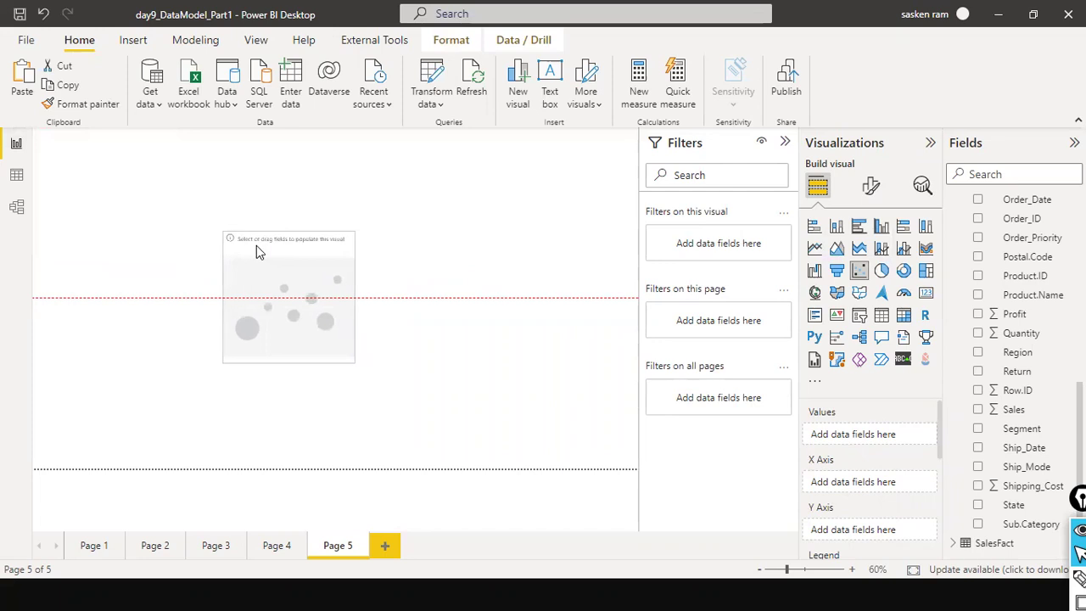
{"action": "left_click_drag", "start_coordinate": [356, 297], "coordinate": [430, 297]}
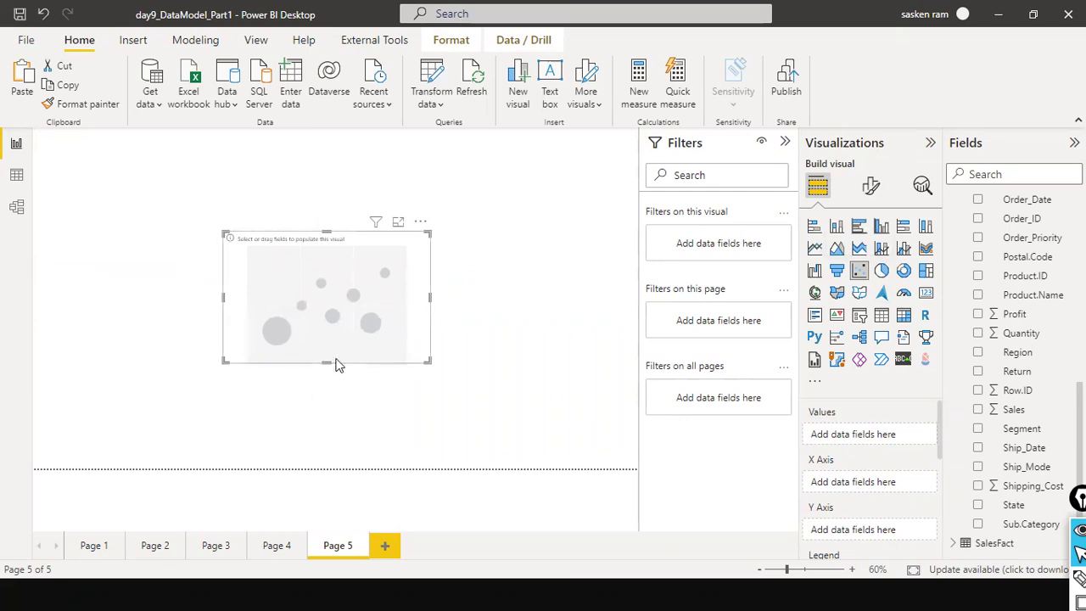
{"action": "left_click_drag", "start_coordinate": [333, 397], "coordinate": [331, 392]}
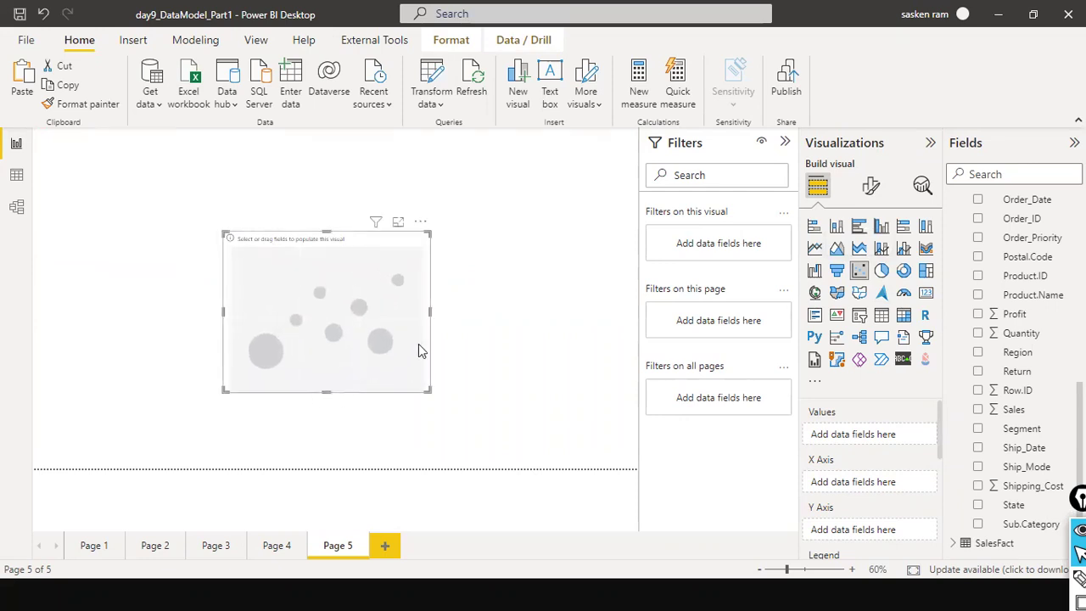
{"action": "left_click_drag", "start_coordinate": [430, 313], "coordinate": [503, 323]}
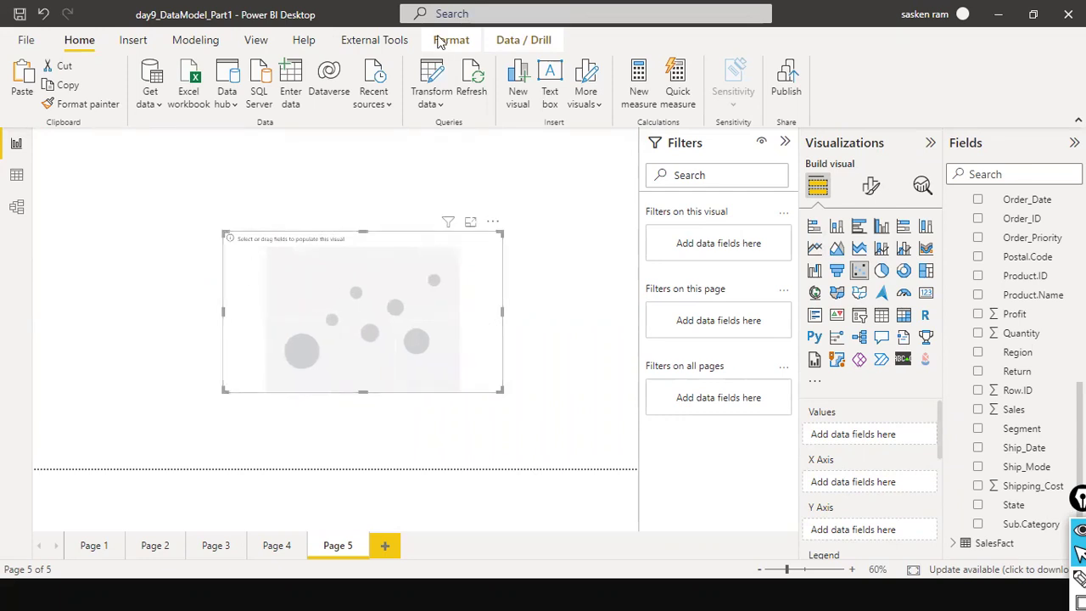
- Assign Category from sales_w04 as the scatter chart's values and Sales as its X axis
{"action": "scroll", "coordinate": [1020, 318], "scroll_direction": "up", "scroll_amount": 4}
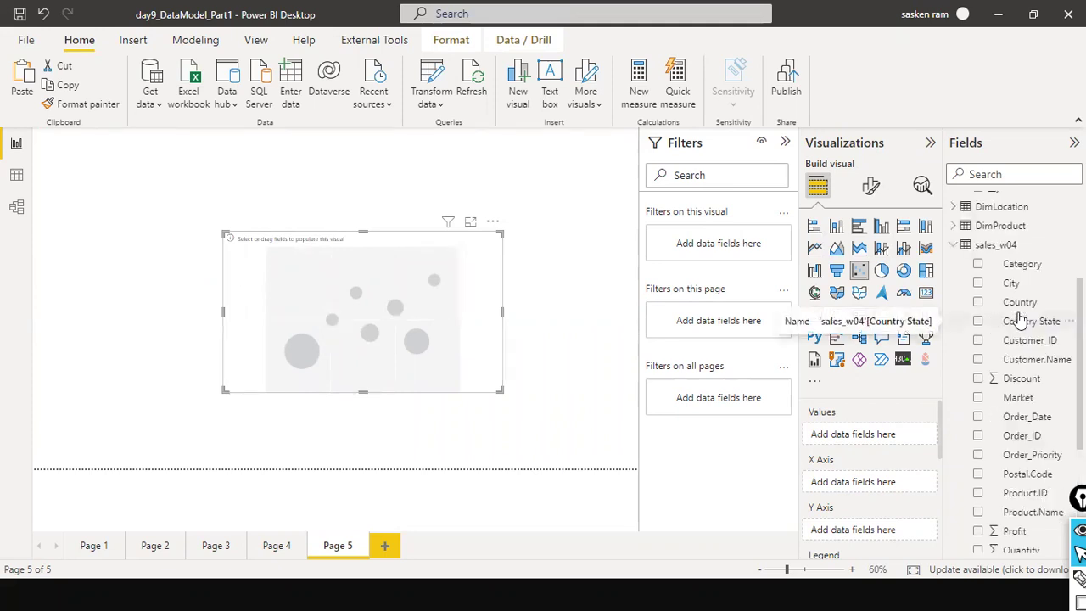
{"action": "scroll", "coordinate": [1021, 339], "scroll_direction": "down", "scroll_amount": 3}
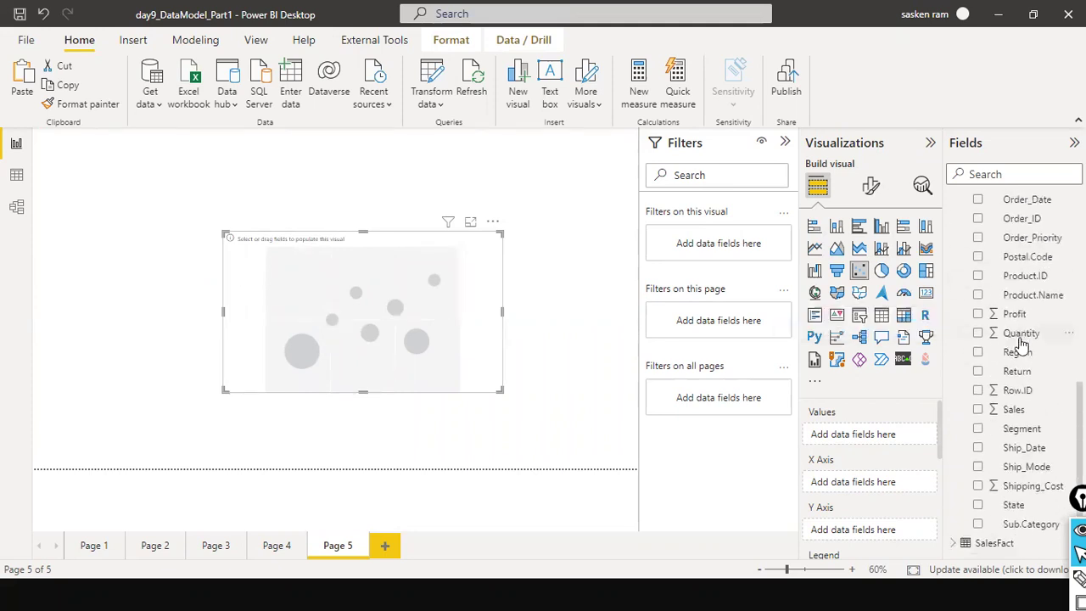
{"action": "scroll", "coordinate": [1022, 254], "scroll_direction": "up", "scroll_amount": 3}
{"action": "left_click_drag", "start_coordinate": [1022, 212], "coordinate": [369, 307]}
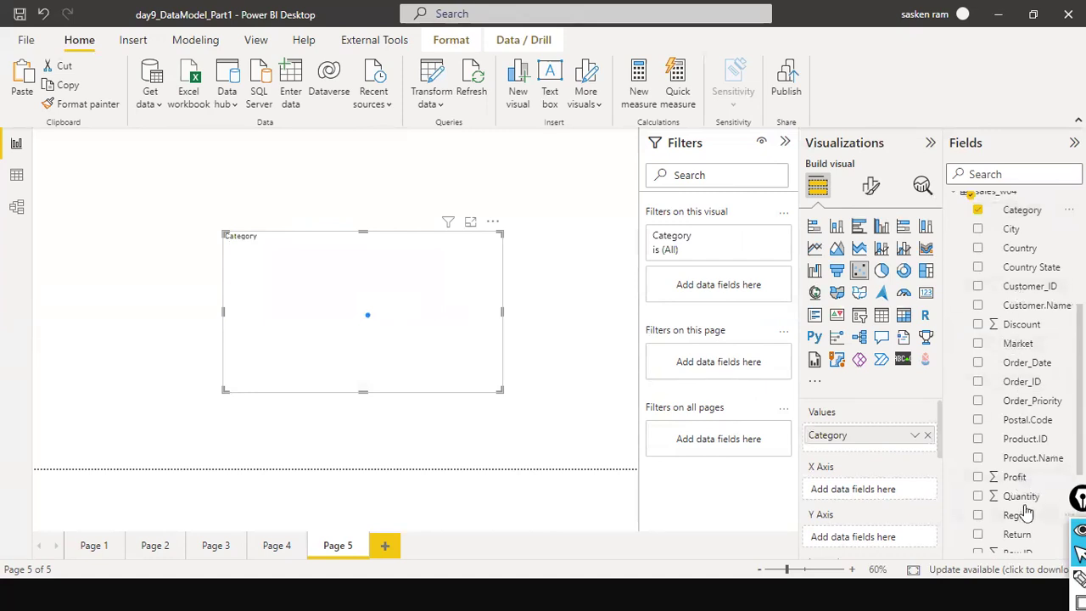
{"action": "scroll", "coordinate": [1022, 492], "scroll_direction": "down", "scroll_amount": 3}
{"action": "left_click_drag", "start_coordinate": [1016, 469], "coordinate": [441, 348]}
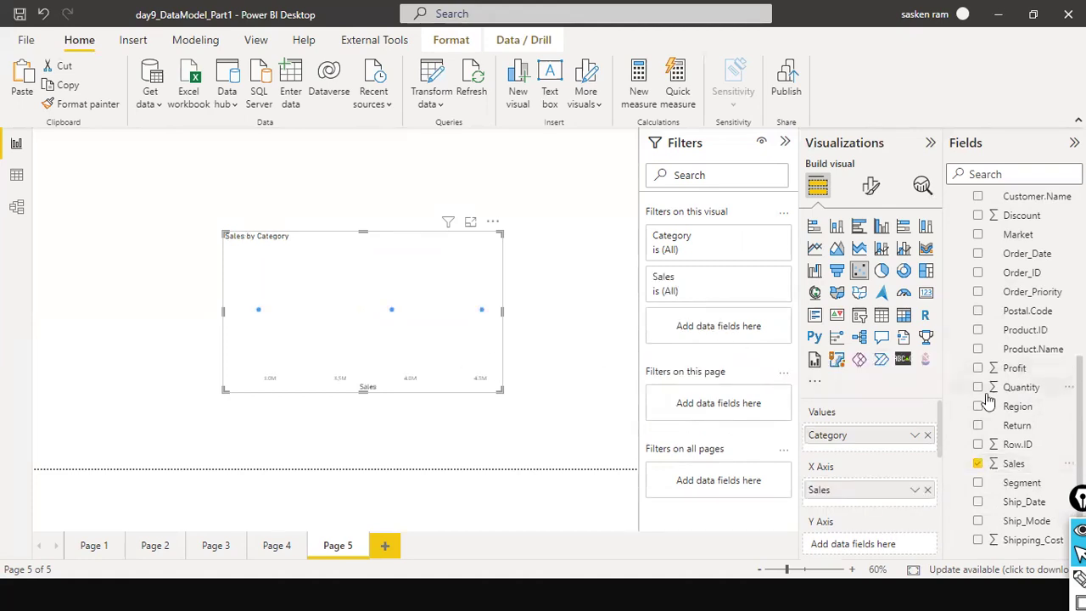
- Assign the Region field from sales_w04 as the scatter chart's legend
{"action": "scroll", "coordinate": [887, 477], "scroll_direction": "down", "scroll_amount": 2}
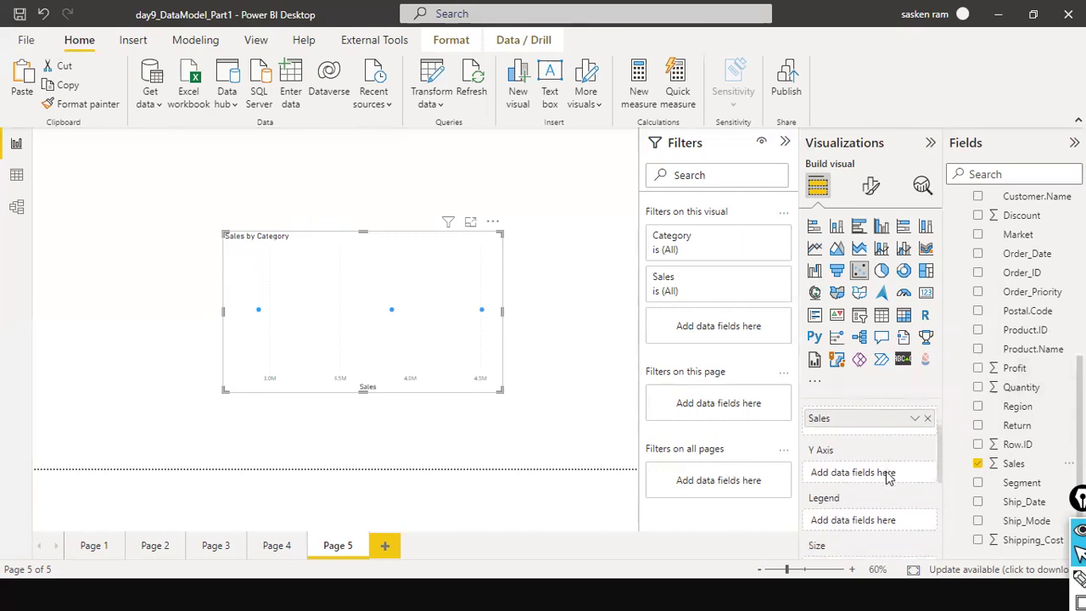
{"action": "scroll", "coordinate": [888, 478], "scroll_direction": "down", "scroll_amount": 1}
{"action": "scroll", "coordinate": [1026, 376], "scroll_direction": "up", "scroll_amount": 4}
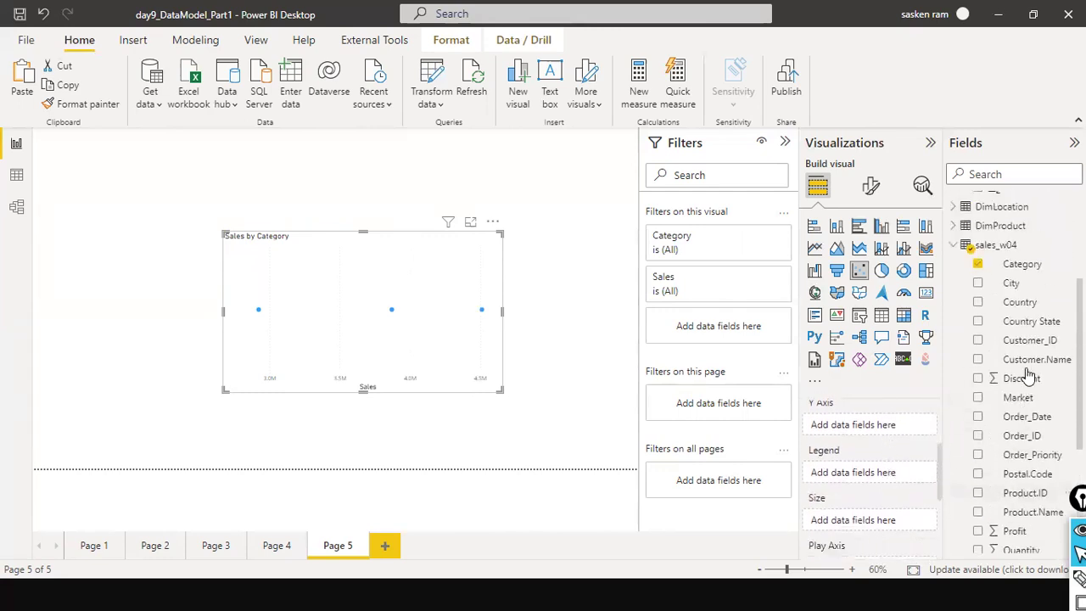
{"action": "scroll", "coordinate": [1027, 375], "scroll_direction": "up", "scroll_amount": 3}
{"action": "scroll", "coordinate": [885, 467], "scroll_direction": "up", "scroll_amount": 1}
{"action": "scroll", "coordinate": [886, 468], "scroll_direction": "down", "scroll_amount": 2}
{"action": "scroll", "coordinate": [885, 463], "scroll_direction": "down", "scroll_amount": 2}
{"action": "scroll", "coordinate": [885, 463], "scroll_direction": "up", "scroll_amount": 2}
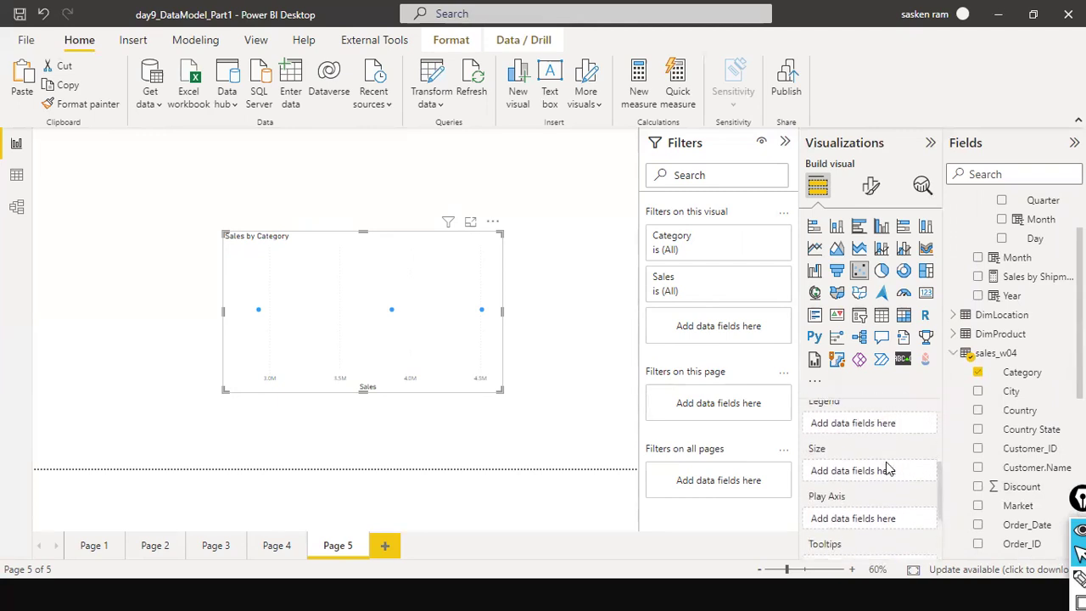
{"action": "scroll", "coordinate": [886, 462], "scroll_direction": "up", "scroll_amount": 1}
{"action": "scroll", "coordinate": [1031, 416], "scroll_direction": "down", "scroll_amount": 5}
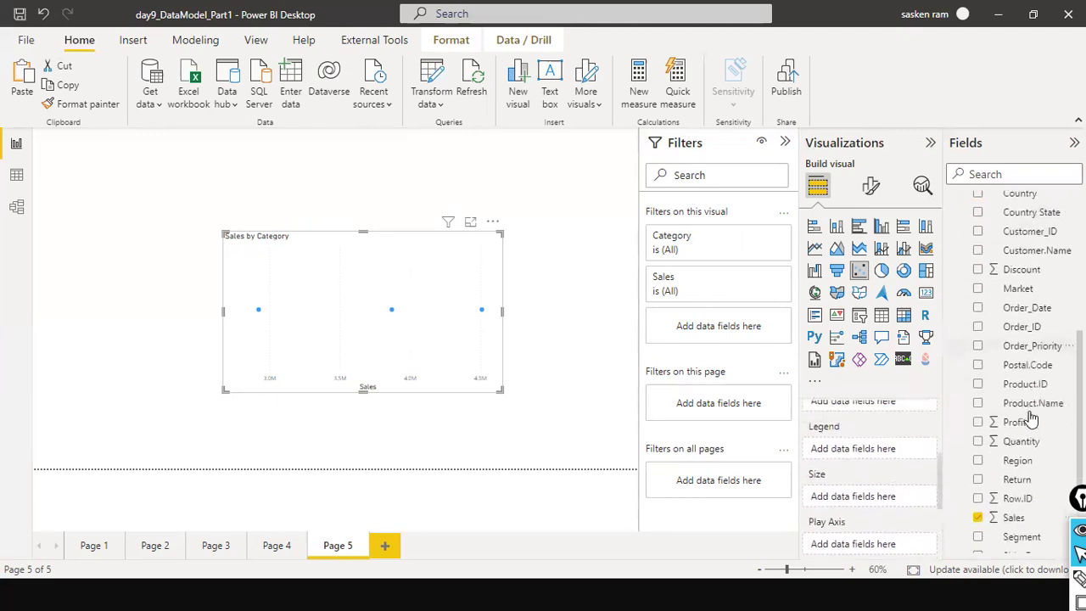
{"action": "scroll", "coordinate": [1029, 418], "scroll_direction": "up", "scroll_amount": 3}
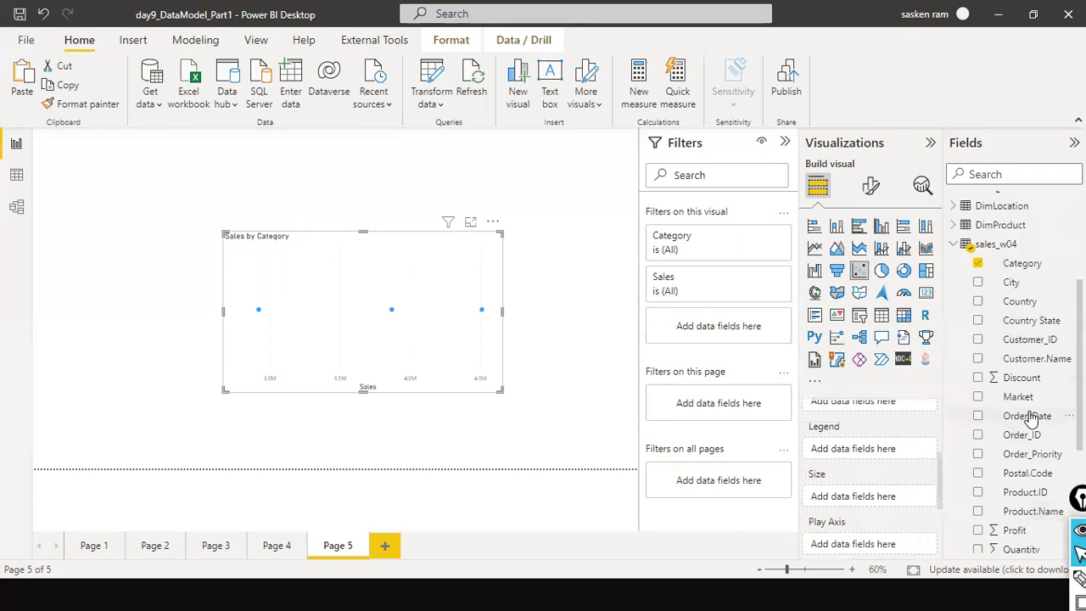
{"action": "scroll", "coordinate": [1035, 466], "scroll_direction": "down", "scroll_amount": 5}
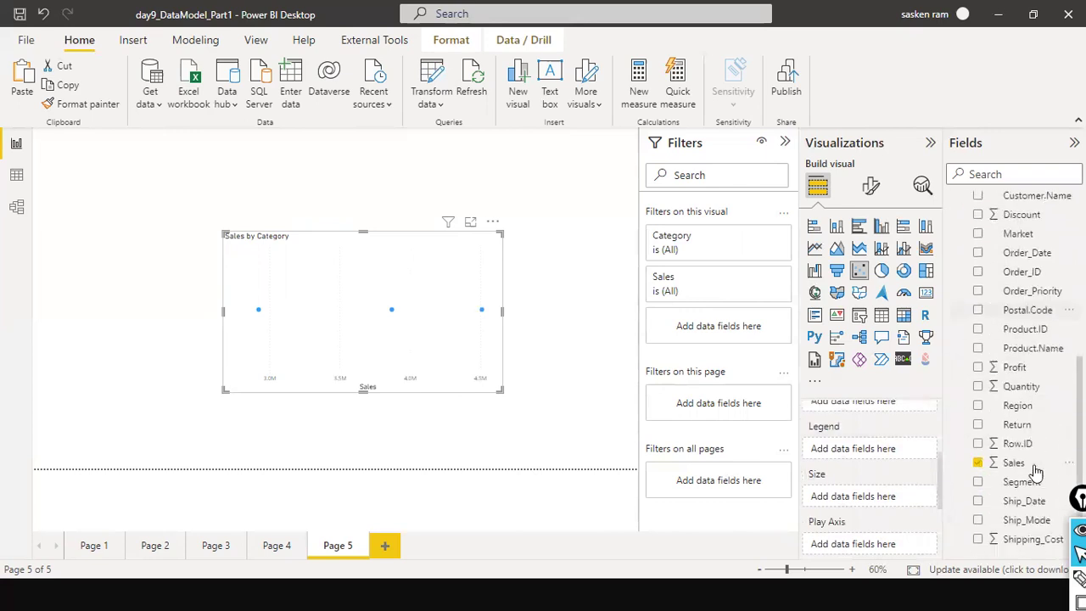
{"action": "scroll", "coordinate": [1031, 492], "scroll_direction": "up", "scroll_amount": 3}
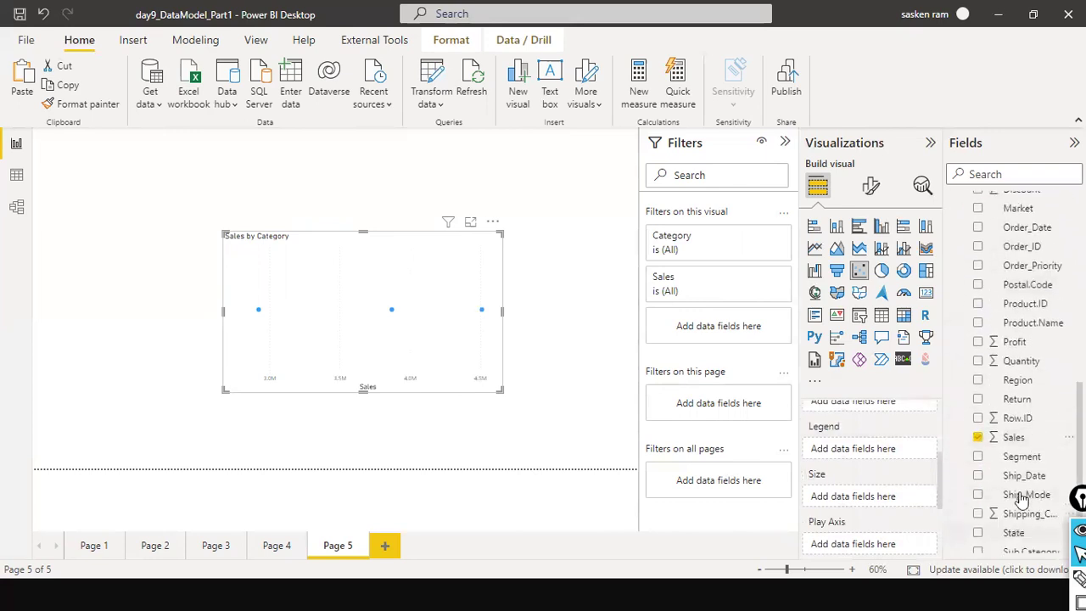
{"action": "left_click_drag", "start_coordinate": [1021, 513], "coordinate": [873, 457]}
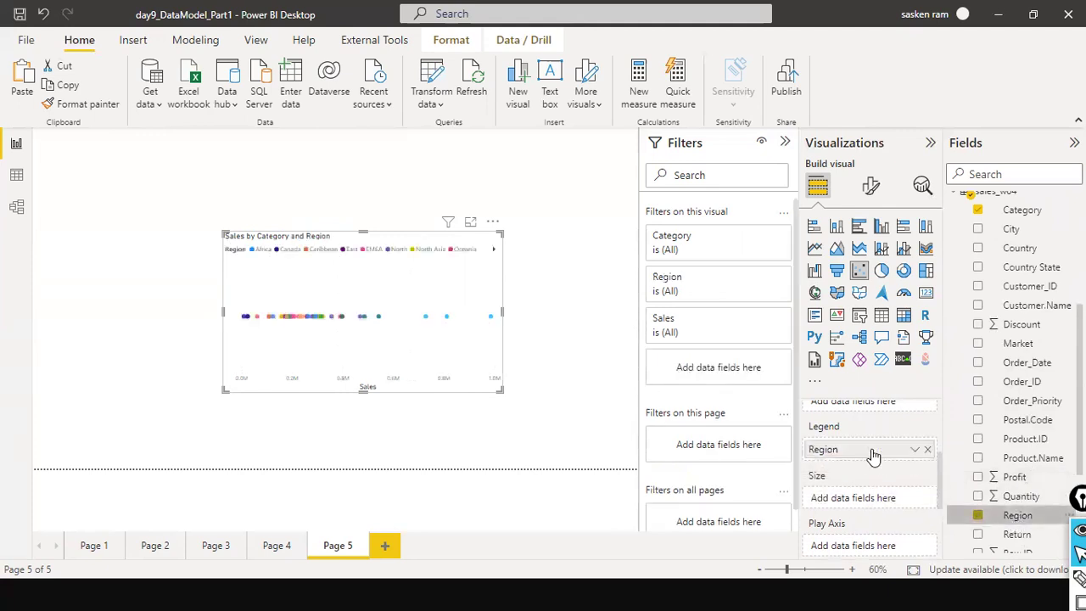
- Enlarge the scatter chart upward, leftward and downward, and use Sales as its bubble size
{"action": "left_click_drag", "start_coordinate": [363, 231], "coordinate": [363, 174]}
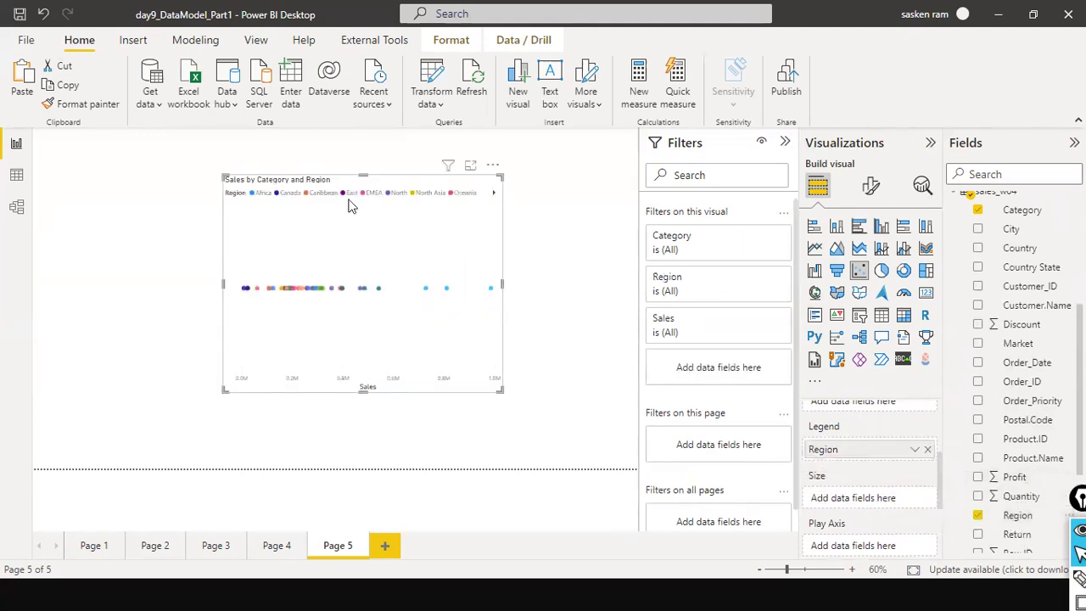
{"action": "left_click_drag", "start_coordinate": [223, 285], "coordinate": [90, 288]}
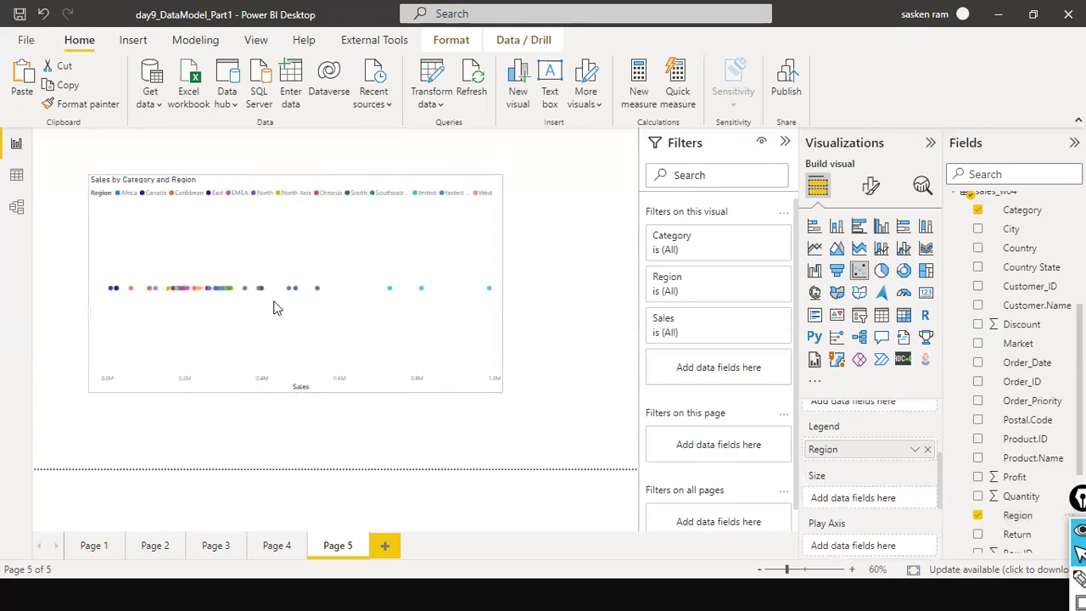
{"action": "scroll", "coordinate": [900, 496], "scroll_direction": "up", "scroll_amount": 3}
{"action": "scroll", "coordinate": [901, 496], "scroll_direction": "down", "scroll_amount": 2}
{"action": "scroll", "coordinate": [900, 495], "scroll_direction": "down", "scroll_amount": 1}
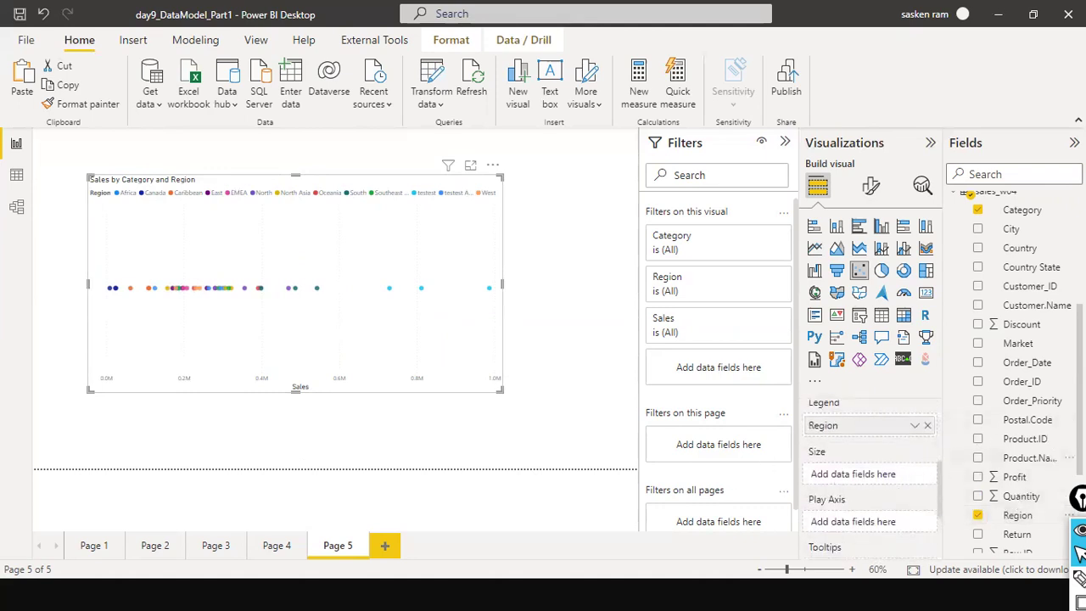
{"action": "scroll", "coordinate": [1040, 399], "scroll_direction": "down", "scroll_amount": 2}
{"action": "scroll", "coordinate": [1040, 398], "scroll_direction": "up", "scroll_amount": 1}
{"action": "scroll", "coordinate": [1035, 404], "scroll_direction": "down", "scroll_amount": 2}
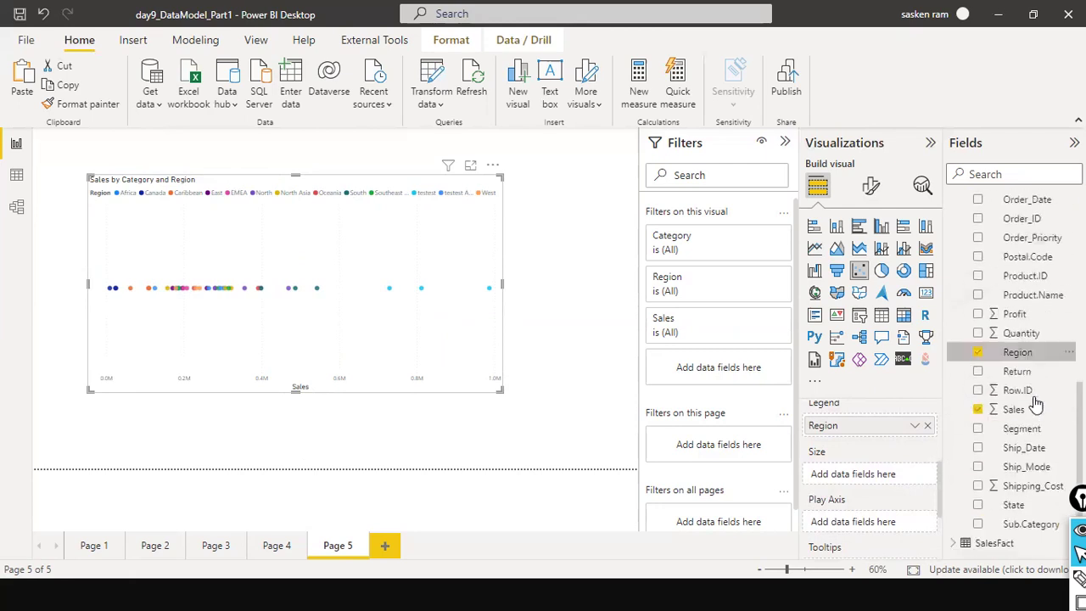
{"action": "left_click_drag", "start_coordinate": [1022, 407], "coordinate": [883, 473]}
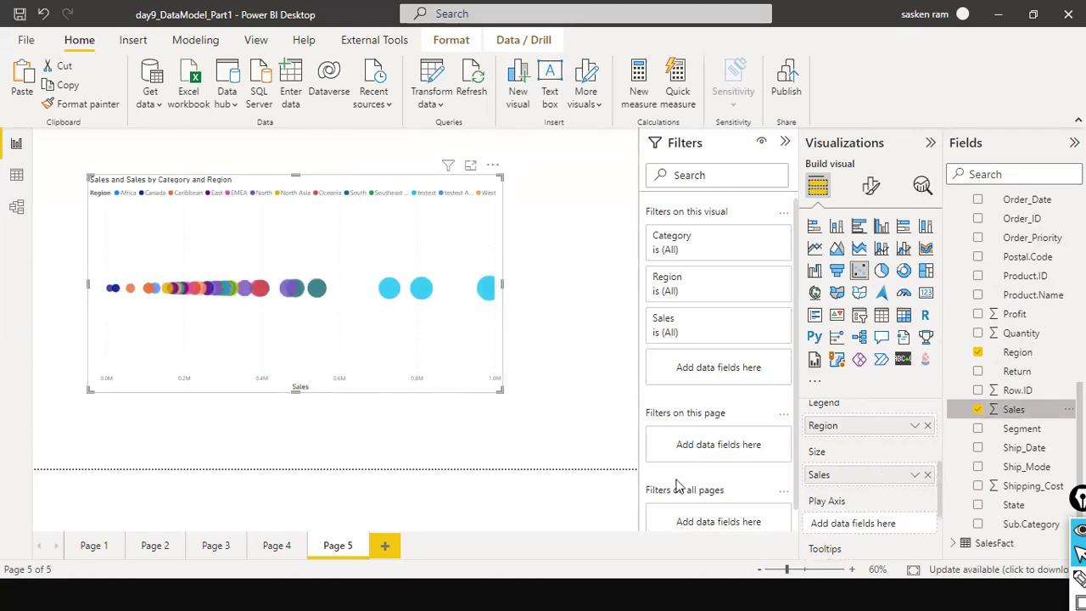
{"action": "left_click_drag", "start_coordinate": [299, 390], "coordinate": [297, 440]}
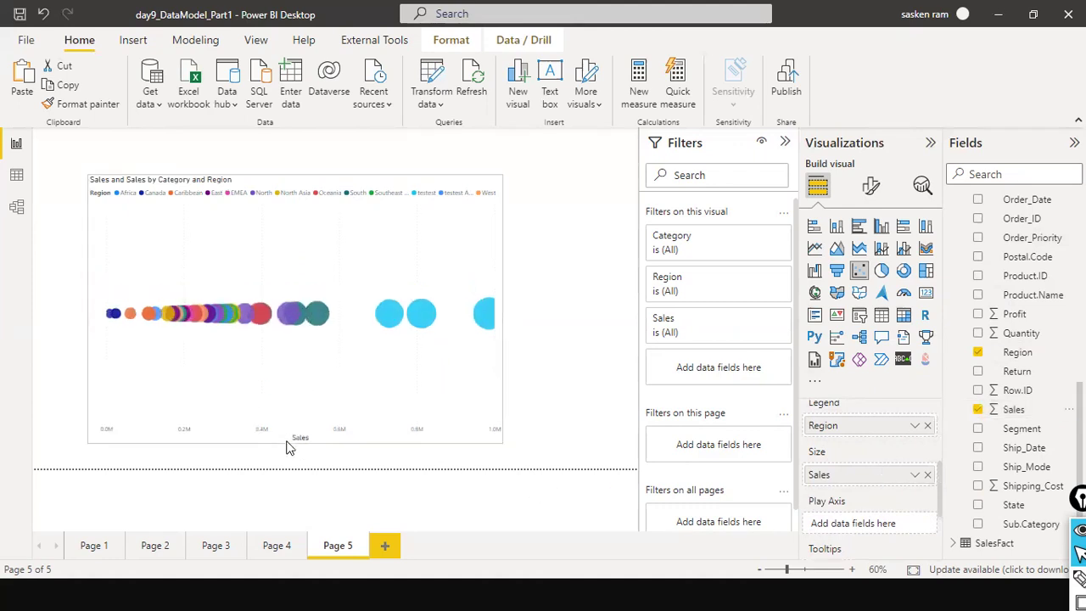
- Remove Category from the scatter chart's values
{"action": "scroll", "coordinate": [923, 459], "scroll_direction": "up", "scroll_amount": 5}
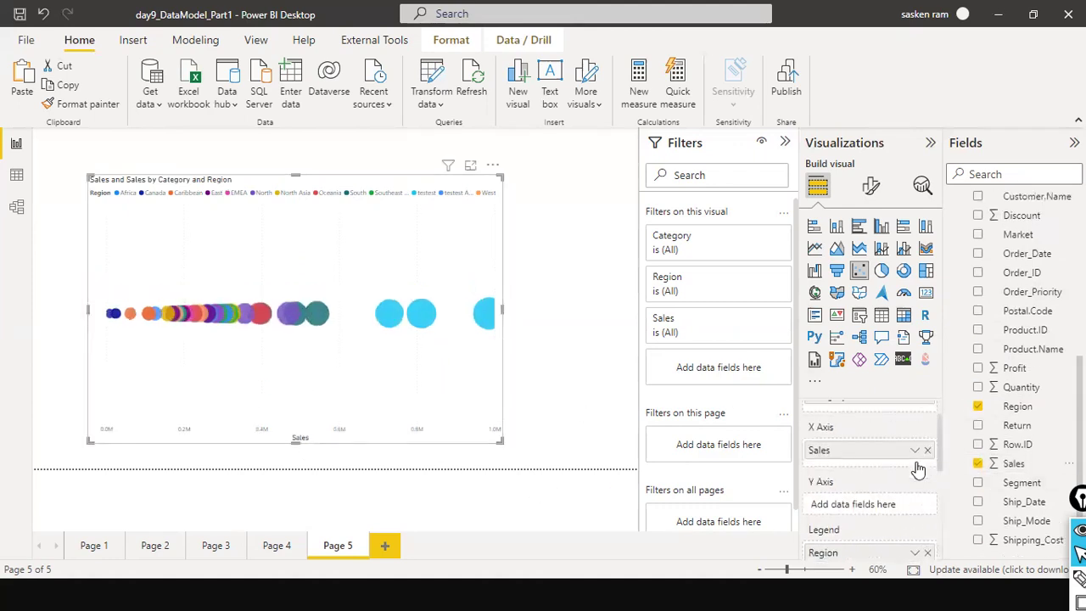
{"action": "scroll", "coordinate": [916, 468], "scroll_direction": "up", "scroll_amount": 1}
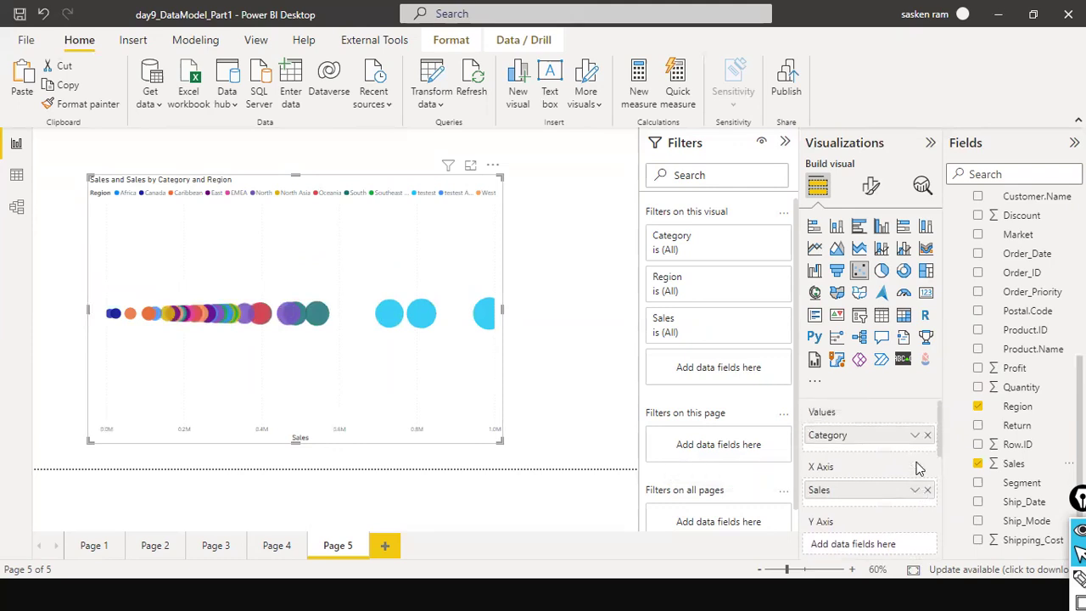
{"action": "scroll", "coordinate": [919, 484], "scroll_direction": "down", "scroll_amount": 2}
{"action": "scroll", "coordinate": [925, 517], "scroll_direction": "down", "scroll_amount": 1}
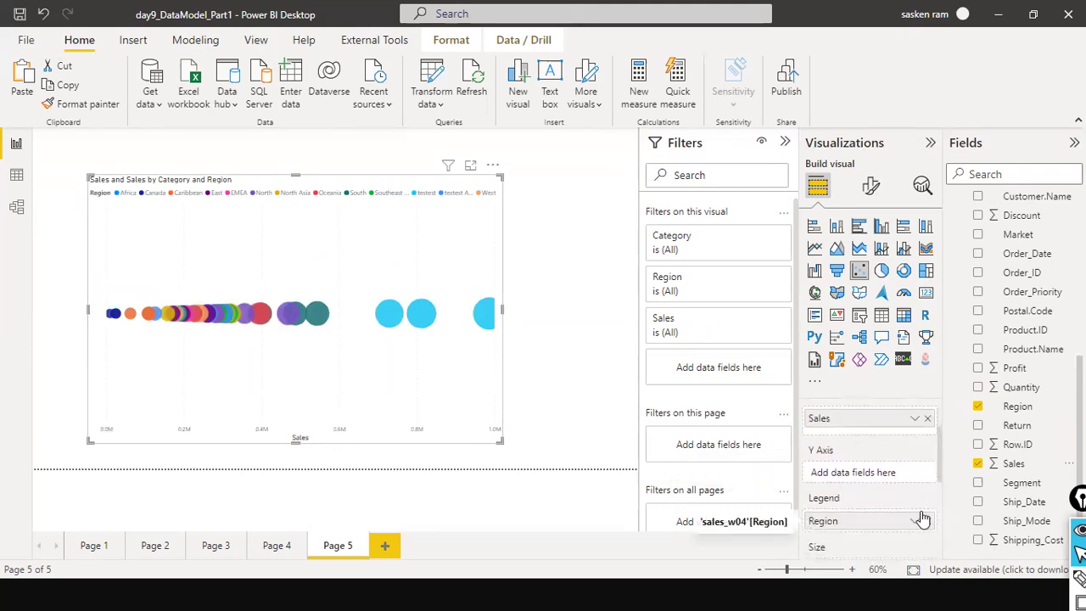
{"action": "scroll", "coordinate": [920, 424], "scroll_direction": "up", "scroll_amount": 3}
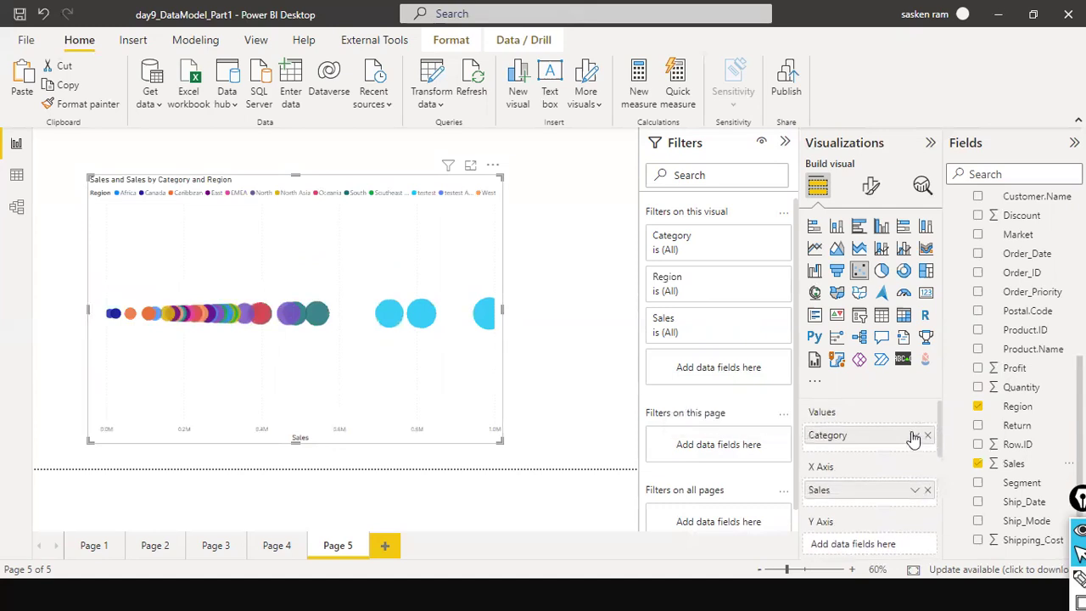
{"action": "left_click", "coordinate": [927, 435]}
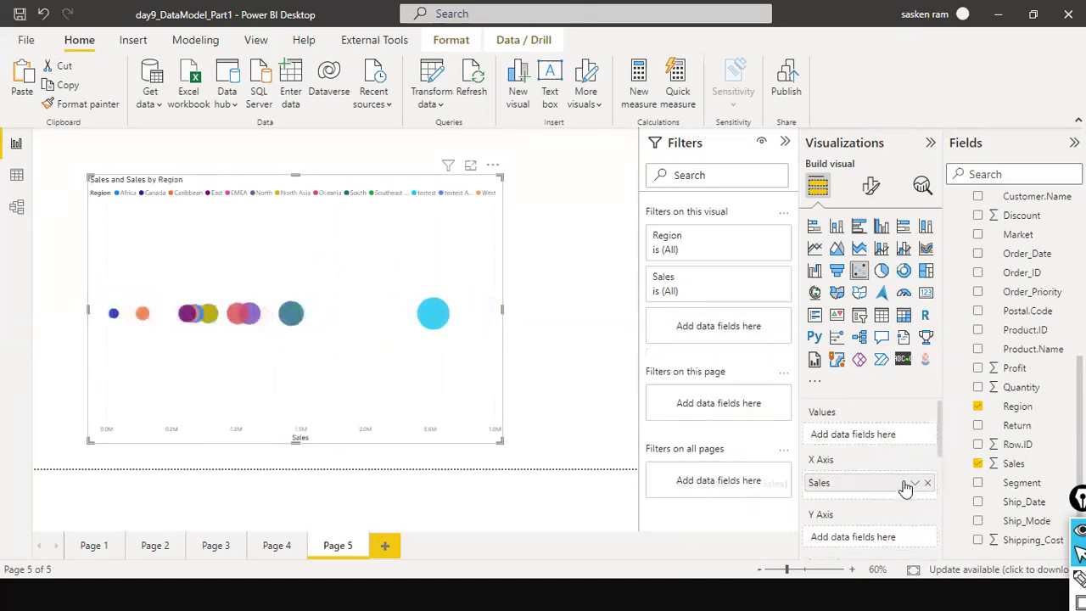
- Replace Region with Category as the scatter chart's legend
{"action": "scroll", "coordinate": [906, 484], "scroll_direction": "down", "scroll_amount": 3}
{"action": "left_click_drag", "start_coordinate": [887, 504], "coordinate": [875, 407]}
{"action": "scroll", "coordinate": [879, 427], "scroll_direction": "up", "scroll_amount": 2}
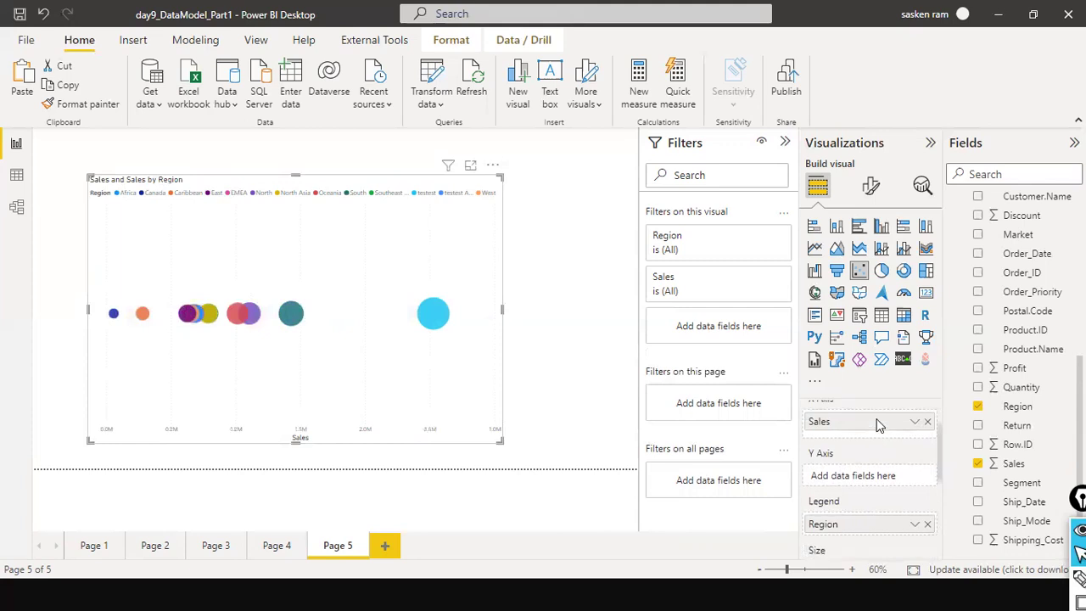
{"action": "scroll", "coordinate": [917, 450], "scroll_direction": "down", "scroll_amount": 4}
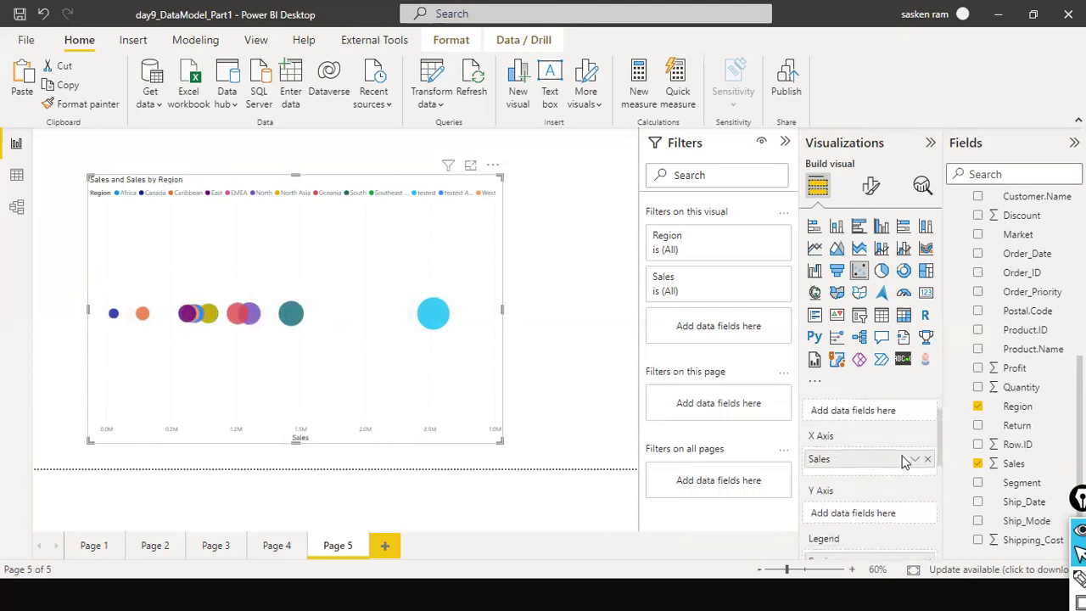
{"action": "left_click", "coordinate": [928, 491]}
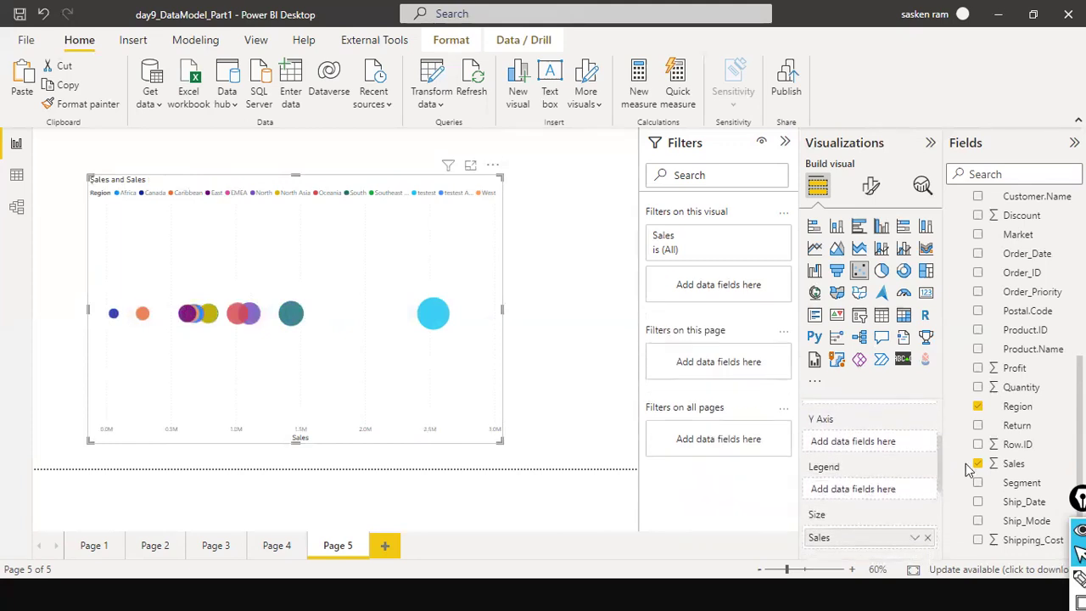
{"action": "scroll", "coordinate": [1043, 305], "scroll_direction": "up", "scroll_amount": 4}
{"action": "left_click_drag", "start_coordinate": [1022, 268], "coordinate": [884, 500]}
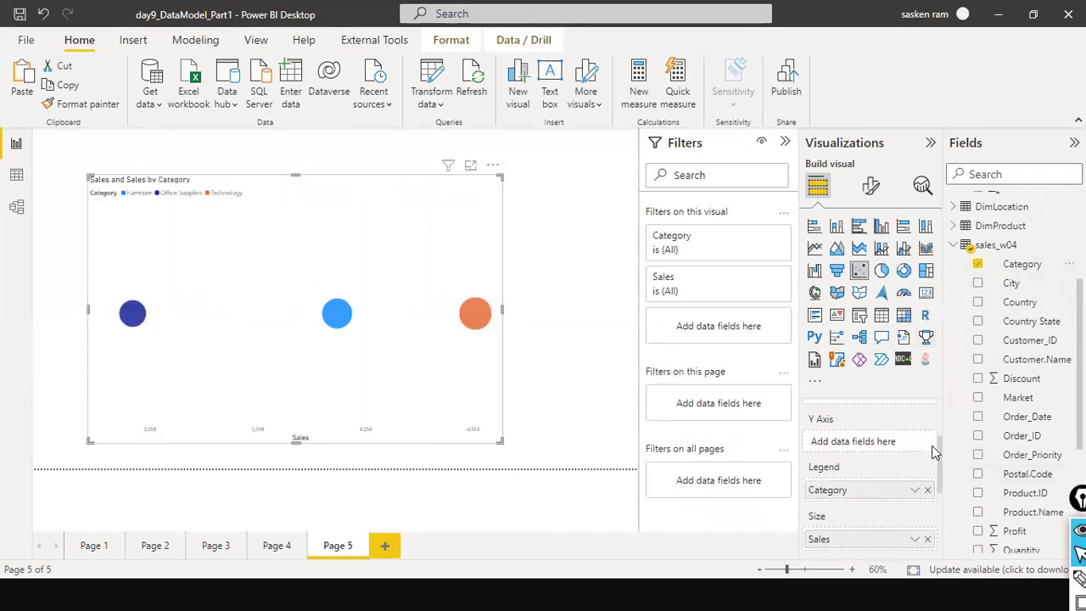
- Try Quantity from sales_w04 as the scatter chart's values and remove it again
{"action": "scroll", "coordinate": [931, 445], "scroll_direction": "up", "scroll_amount": 2}
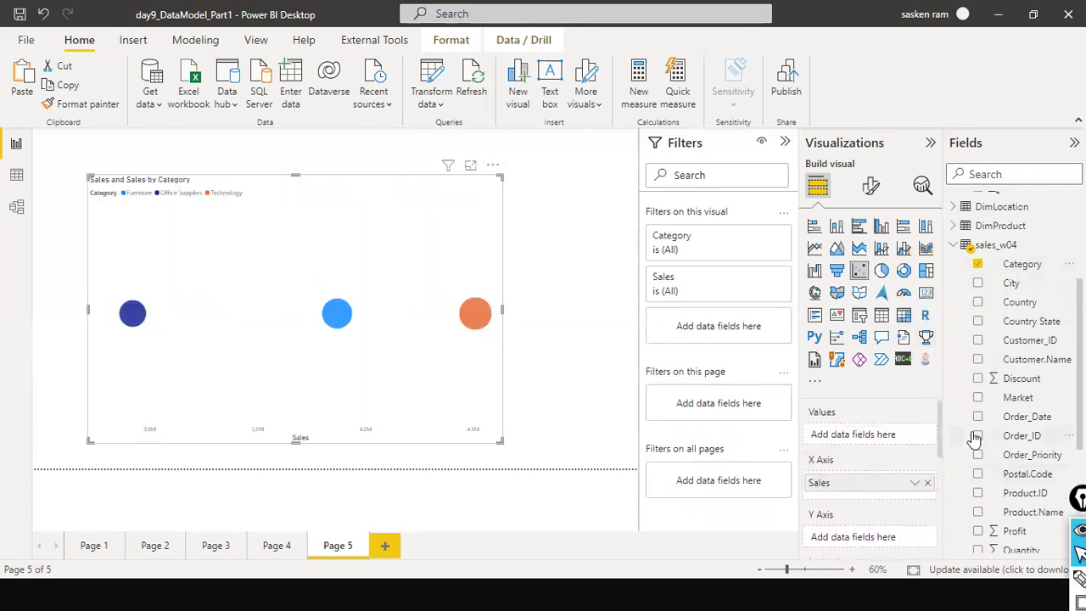
{"action": "scroll", "coordinate": [975, 439], "scroll_direction": "up", "scroll_amount": 1}
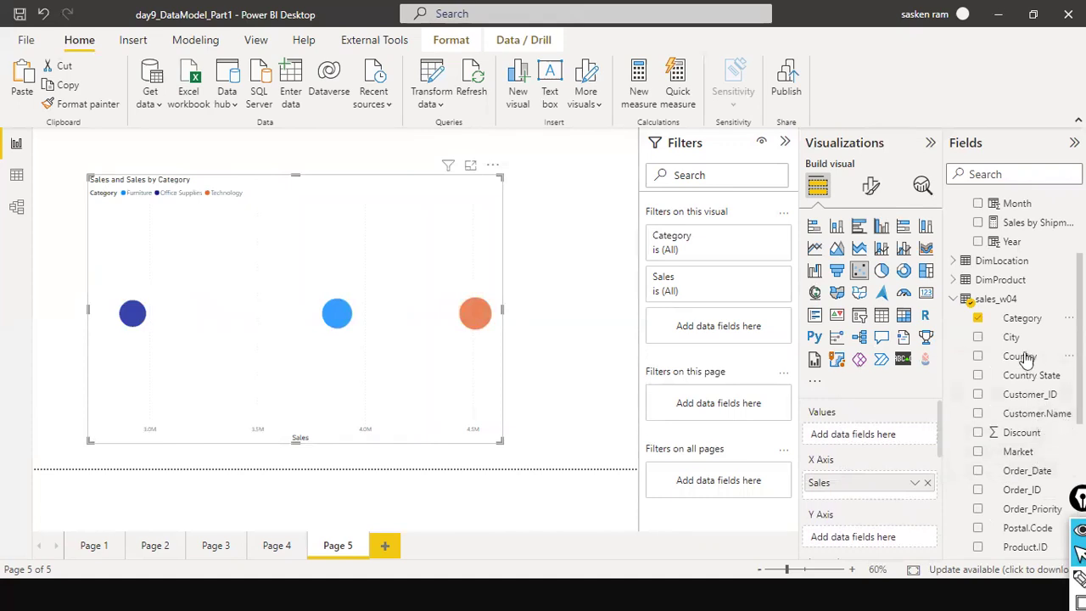
{"action": "scroll", "coordinate": [1023, 415], "scroll_direction": "down", "scroll_amount": 3}
{"action": "scroll", "coordinate": [1022, 428], "scroll_direction": "down", "scroll_amount": 1}
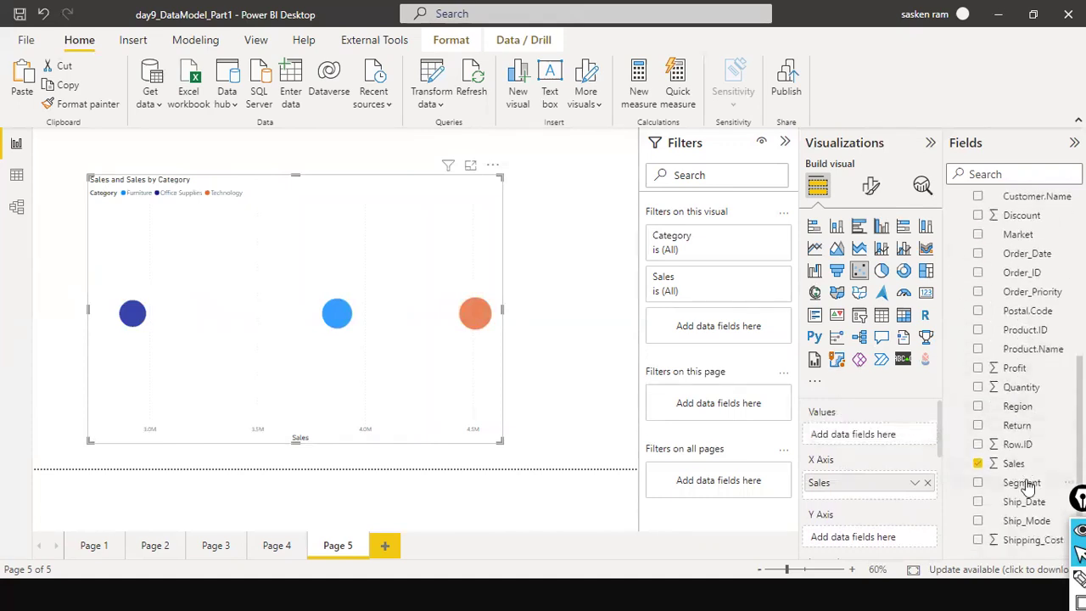
{"action": "scroll", "coordinate": [1030, 409], "scroll_direction": "up", "scroll_amount": 2}
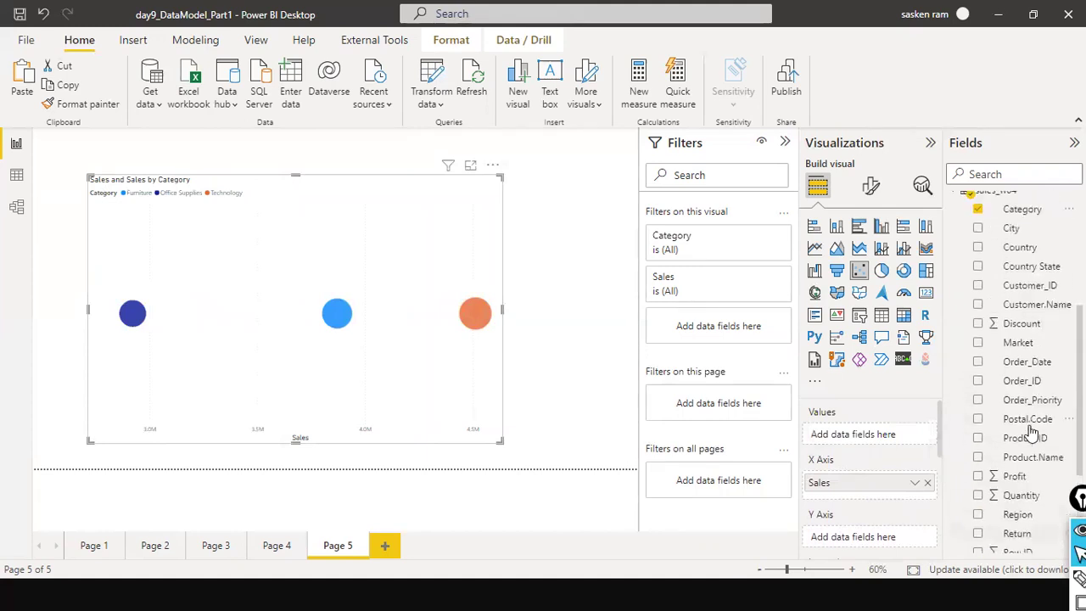
{"action": "scroll", "coordinate": [1026, 406], "scroll_direction": "down", "scroll_amount": 3}
{"action": "left_click_drag", "start_coordinate": [1018, 335], "coordinate": [882, 434]}
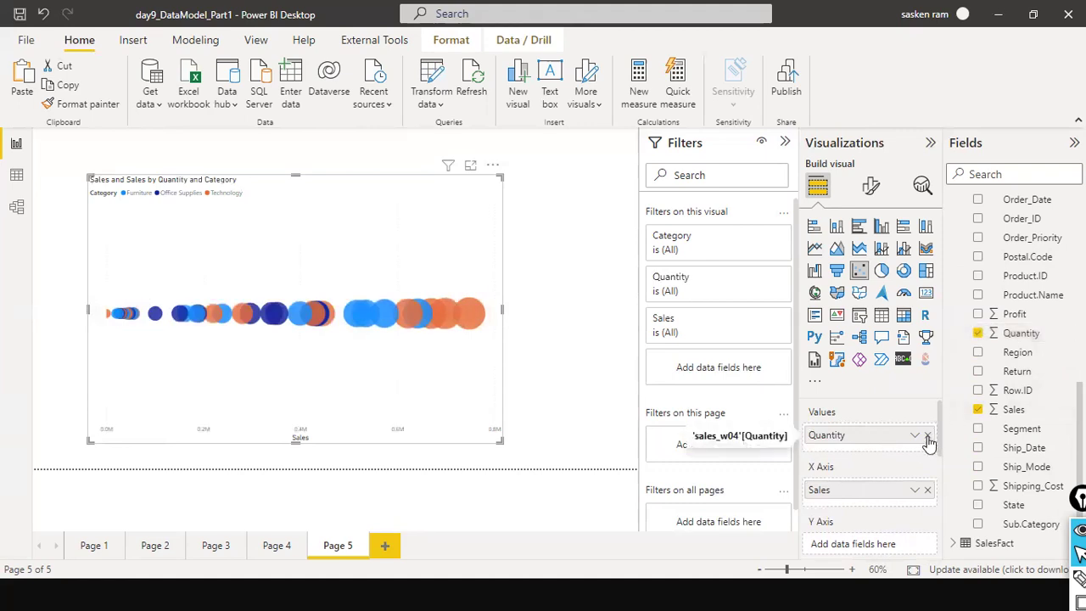
{"action": "left_click", "coordinate": [927, 434]}
- Try Country from sales_w04 as the scatter chart's values and remove it again
{"action": "scroll", "coordinate": [1004, 397], "scroll_direction": "up", "scroll_amount": 2}
{"action": "scroll", "coordinate": [1003, 397], "scroll_direction": "up", "scroll_amount": 2}
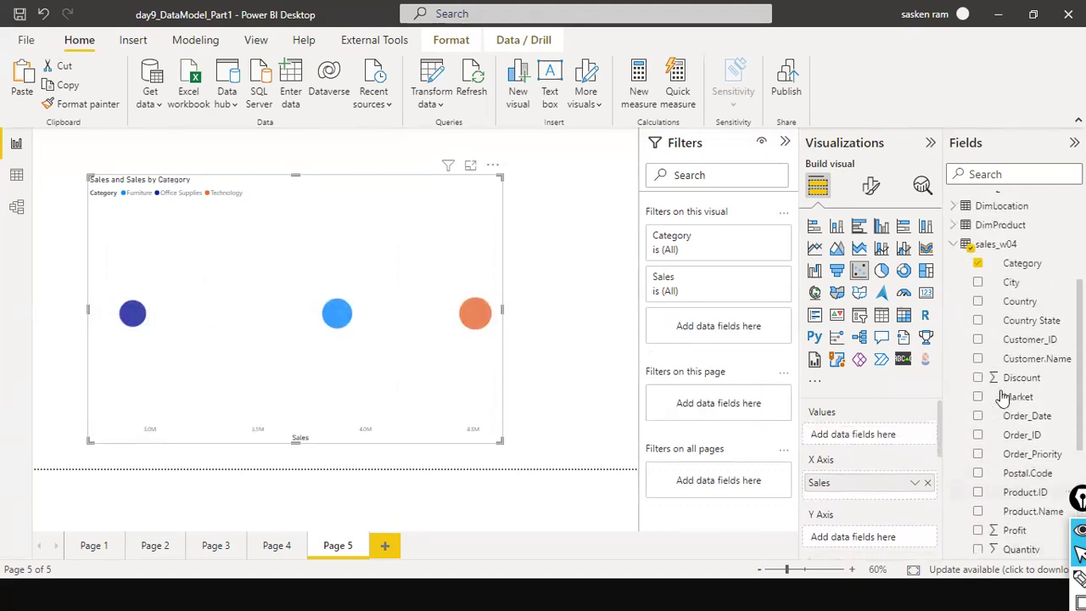
{"action": "scroll", "coordinate": [1004, 397], "scroll_direction": "down", "scroll_amount": 3}
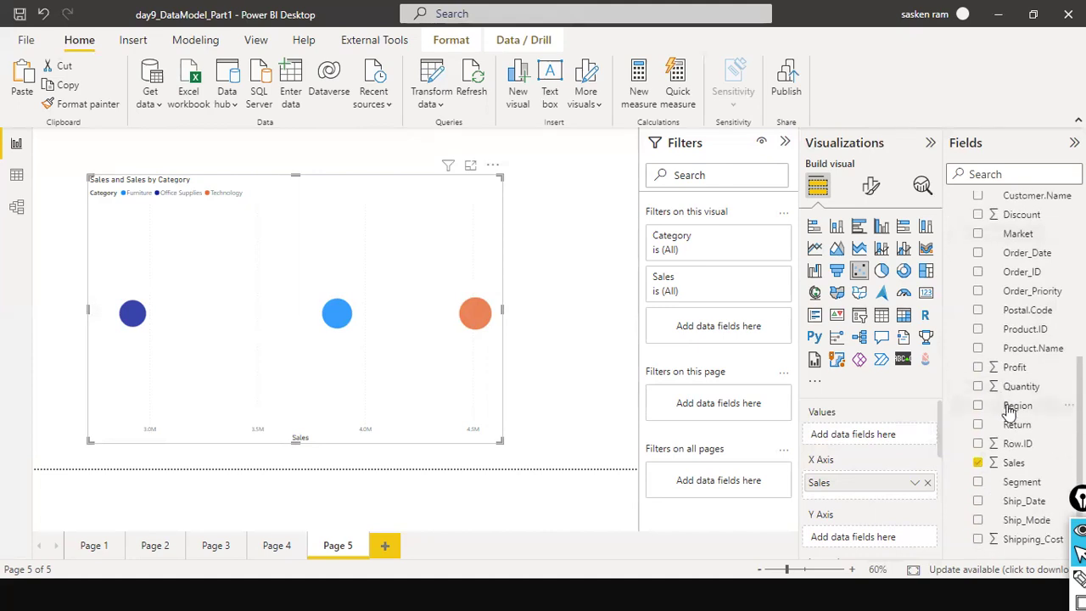
{"action": "scroll", "coordinate": [1021, 373], "scroll_direction": "up", "scroll_amount": 6}
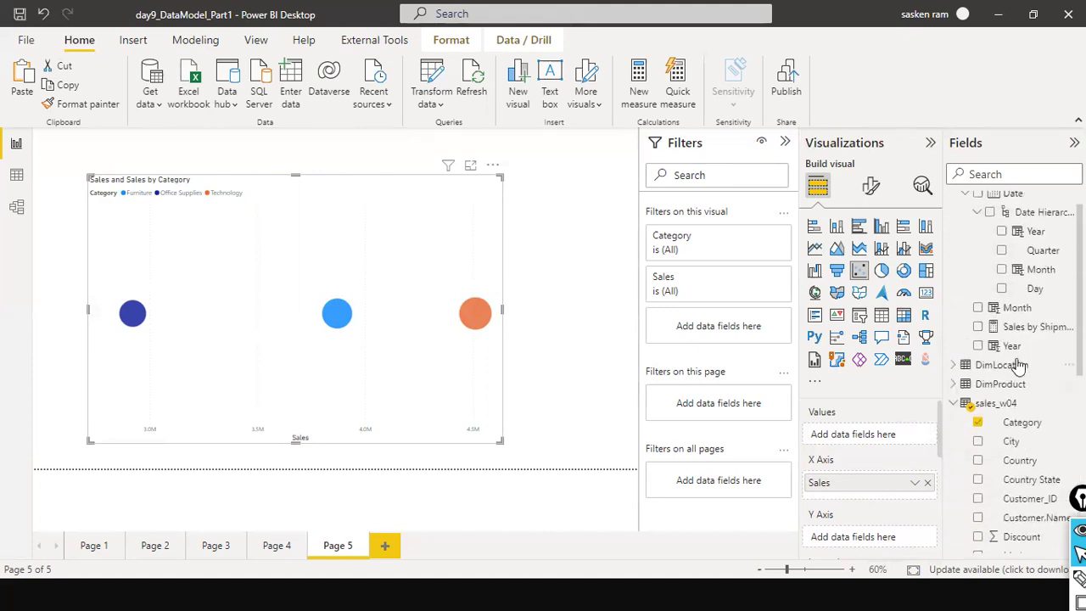
{"action": "scroll", "coordinate": [1028, 448], "scroll_direction": "down", "scroll_amount": 1}
{"action": "left_click_drag", "start_coordinate": [1019, 410], "coordinate": [861, 438]}
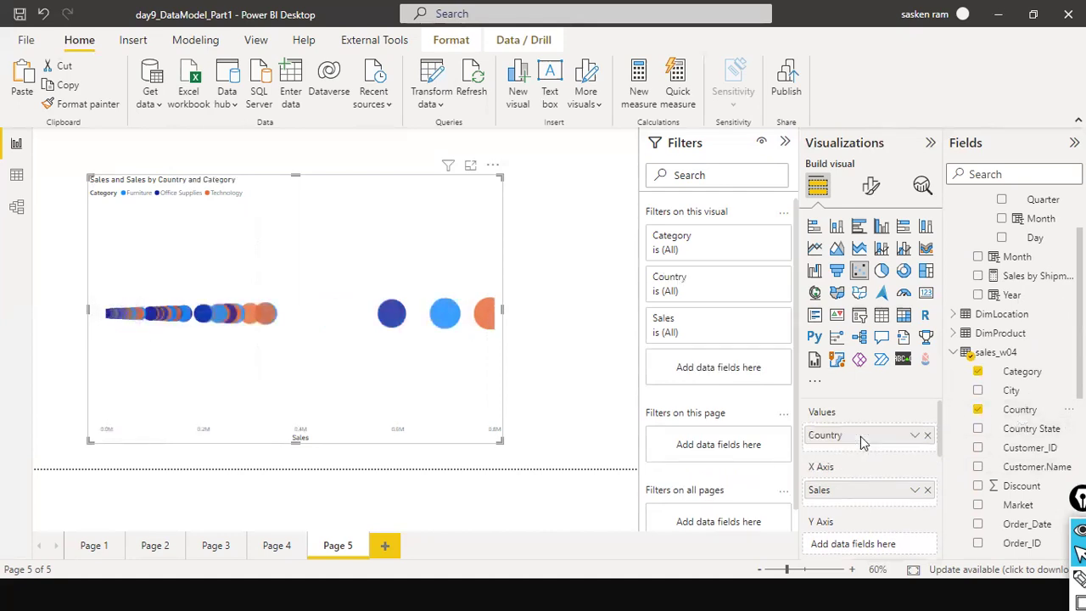
{"action": "left_click", "coordinate": [927, 435]}
- Try Segment from sales_w04 as the scatter chart's values and remove it again
{"action": "scroll", "coordinate": [1045, 433], "scroll_direction": "down", "scroll_amount": 2}
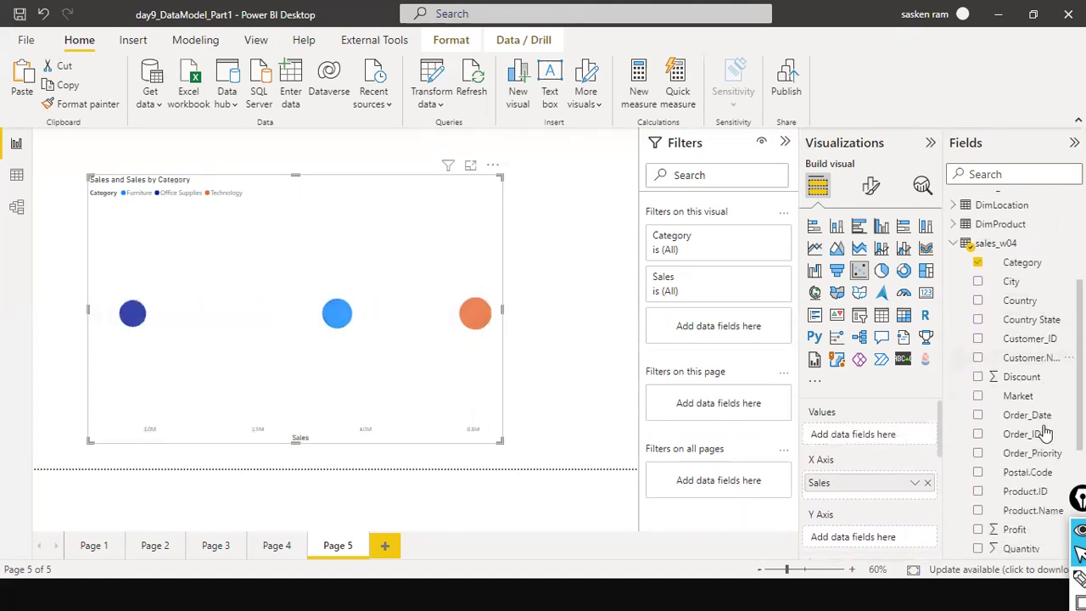
{"action": "scroll", "coordinate": [1045, 434], "scroll_direction": "down", "scroll_amount": 3}
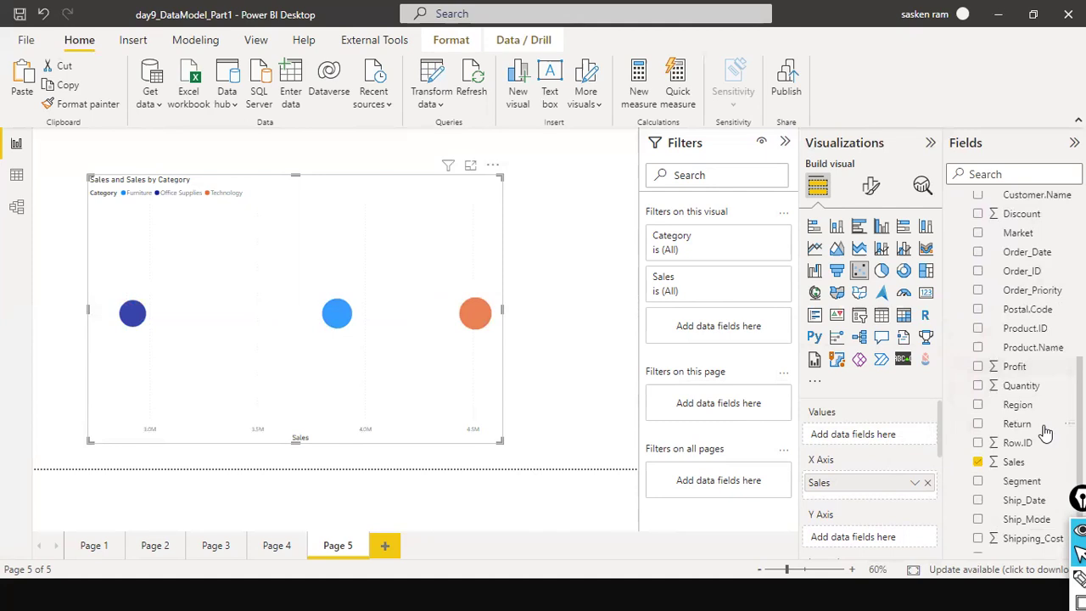
{"action": "left_click_drag", "start_coordinate": [1011, 480], "coordinate": [861, 433]}
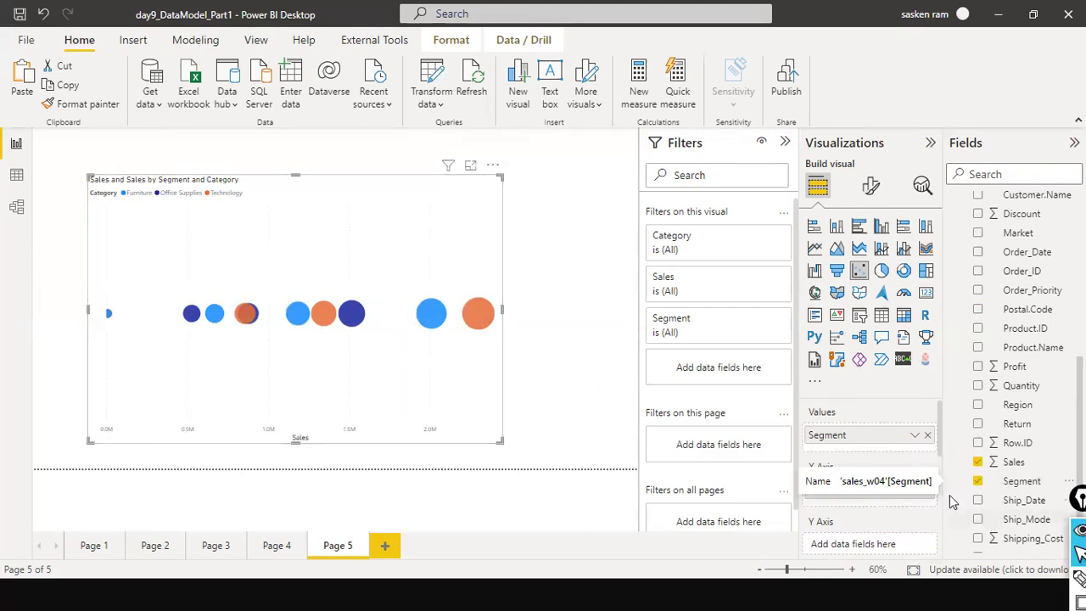
{"action": "left_click", "coordinate": [927, 437]}
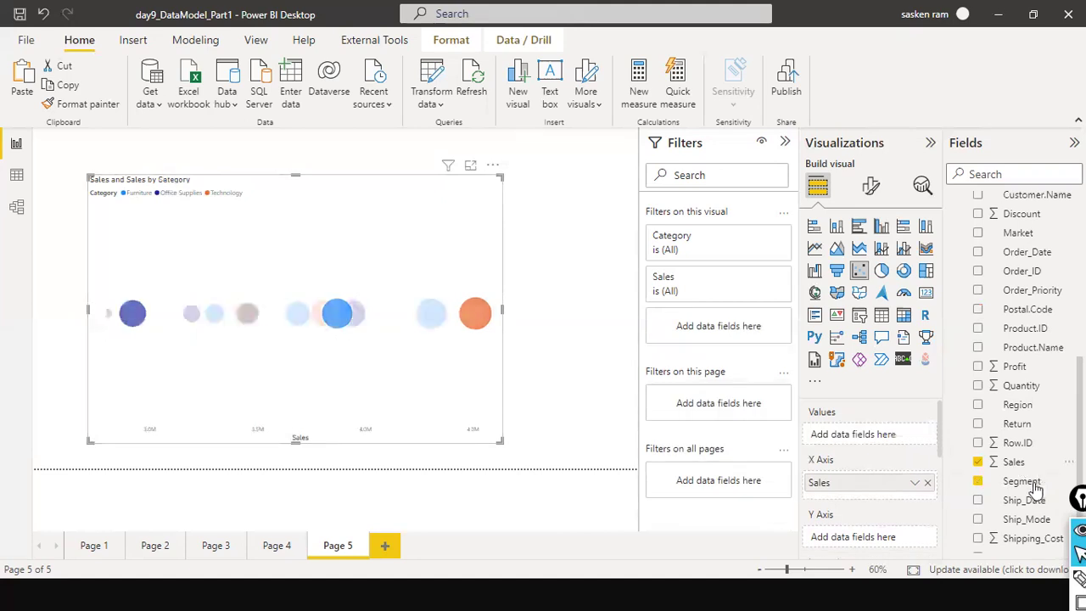
- Assign the Profit field from sales_w04 to the scatter chart's Y axis
{"action": "scroll", "coordinate": [1035, 492], "scroll_direction": "down", "scroll_amount": 1}
{"action": "scroll", "coordinate": [1034, 500], "scroll_direction": "up", "scroll_amount": 3}
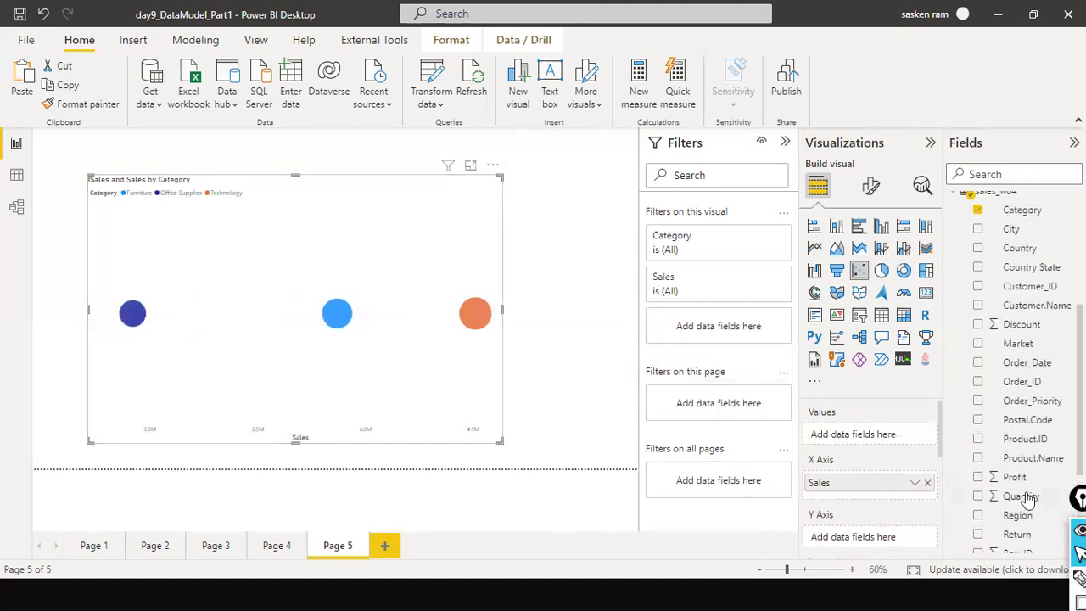
{"action": "left_click_drag", "start_coordinate": [286, 286], "coordinate": [281, 281]}
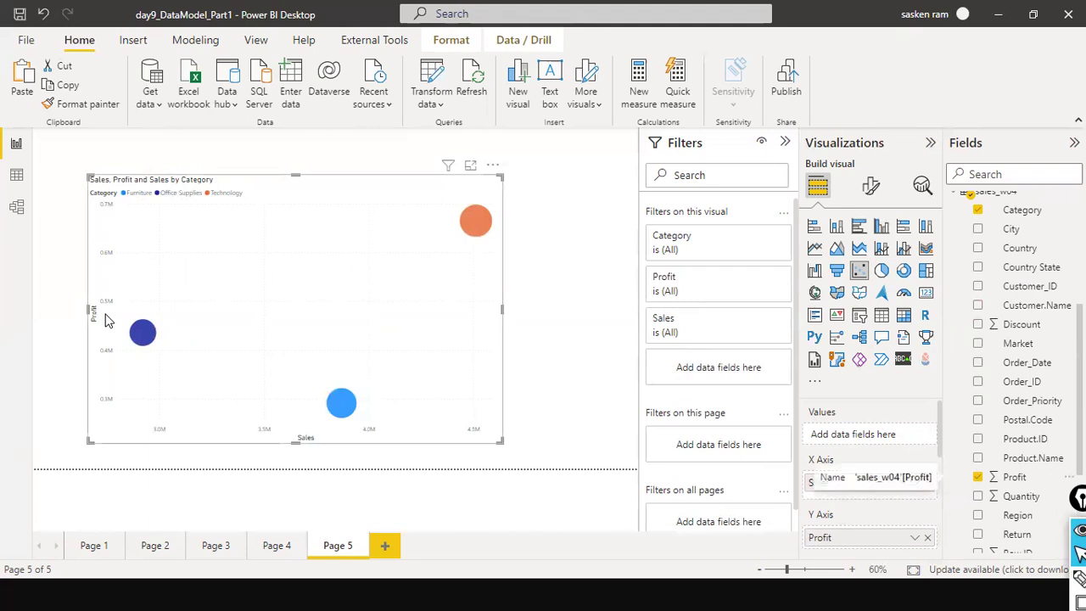
{"action": "left_click", "coordinate": [606, 439]}
{"action": "left_click", "coordinate": [473, 359]}
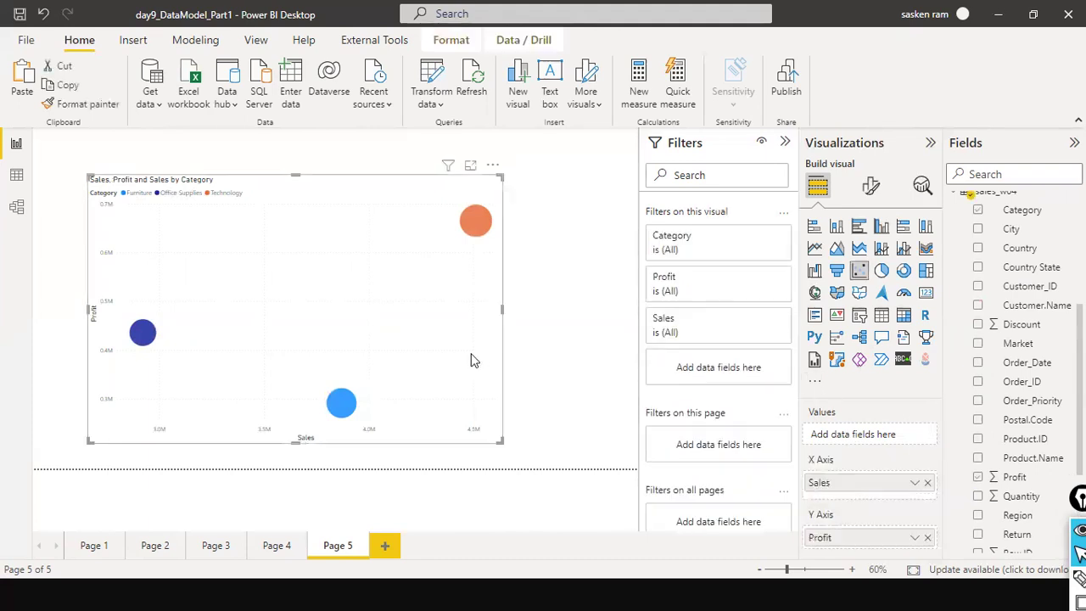
- Replace Category with Region from sales_w04 as the scatter chart's legend
{"action": "scroll", "coordinate": [923, 462], "scroll_direction": "down", "scroll_amount": 1}
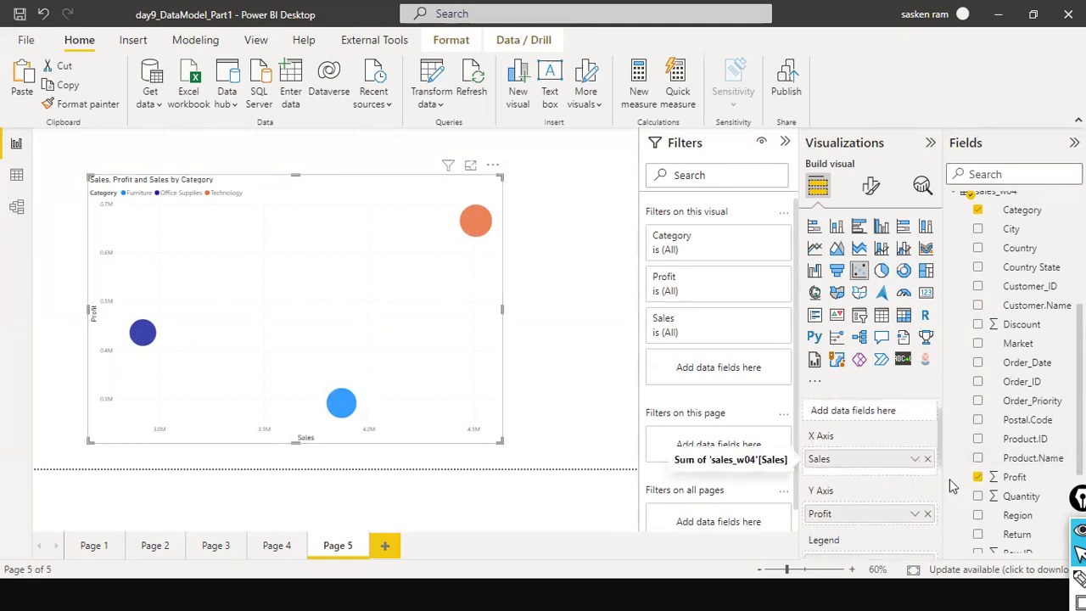
{"action": "scroll", "coordinate": [835, 519], "scroll_direction": "down", "scroll_amount": 2}
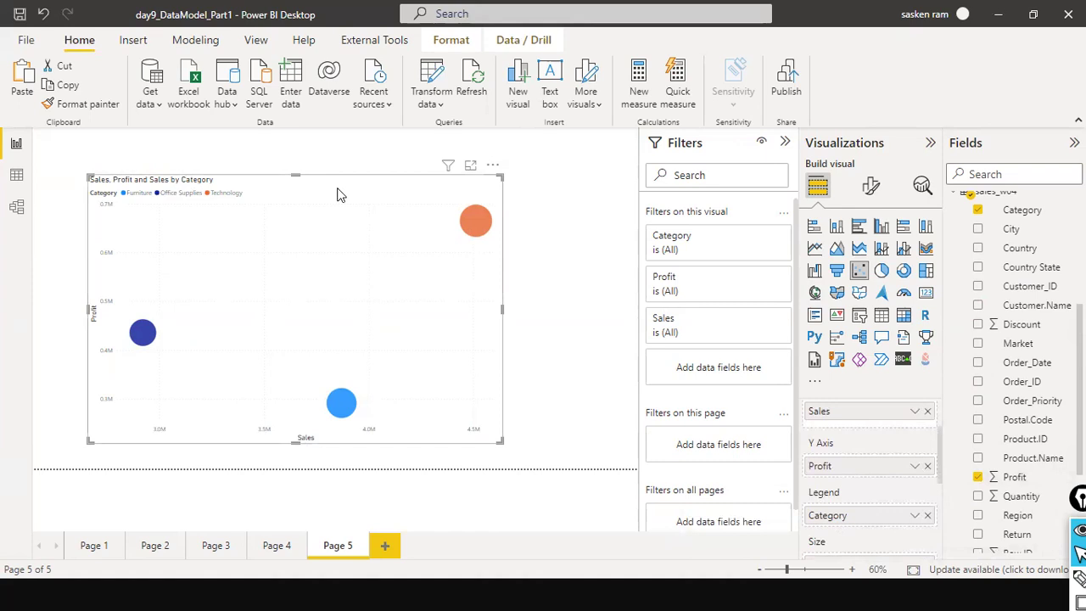
{"action": "left_click", "coordinate": [927, 515]}
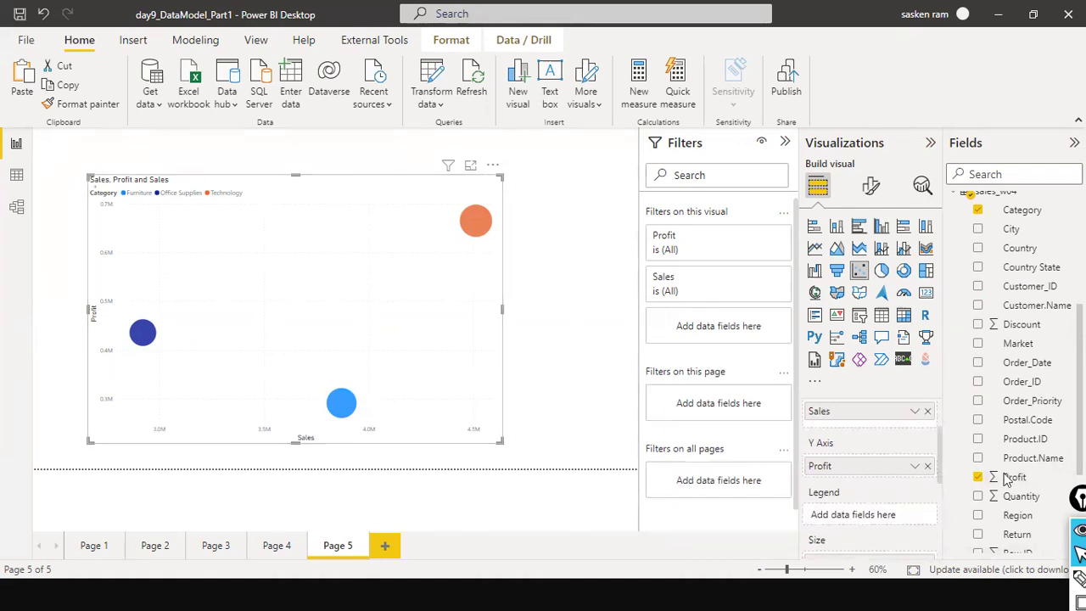
{"action": "scroll", "coordinate": [1060, 427], "scroll_direction": "up", "scroll_amount": 2}
{"action": "scroll", "coordinate": [1060, 427], "scroll_direction": "down", "scroll_amount": 2}
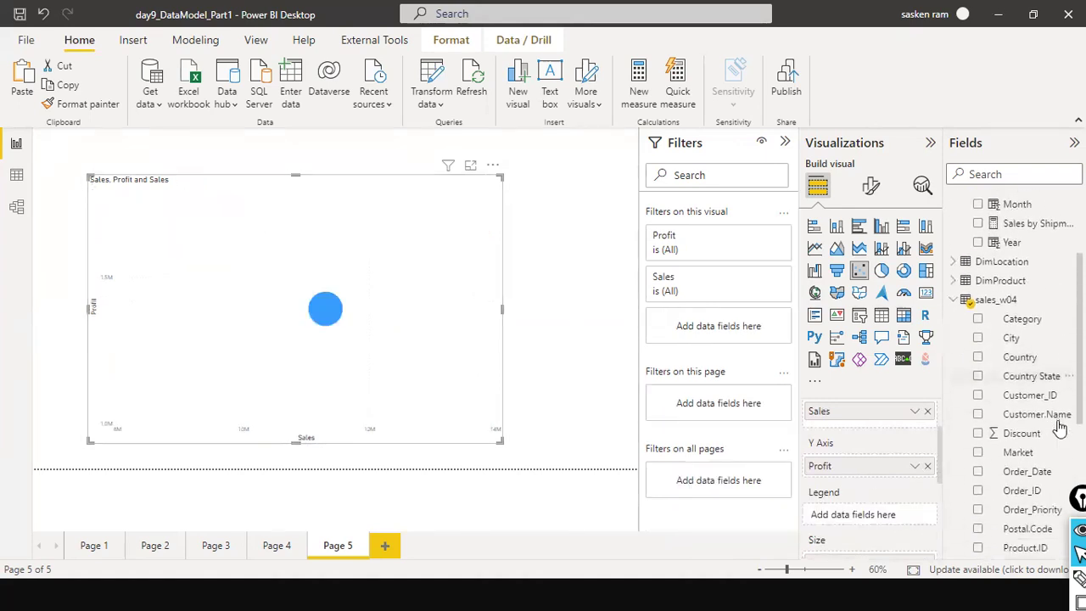
{"action": "scroll", "coordinate": [1060, 428], "scroll_direction": "down", "scroll_amount": 2}
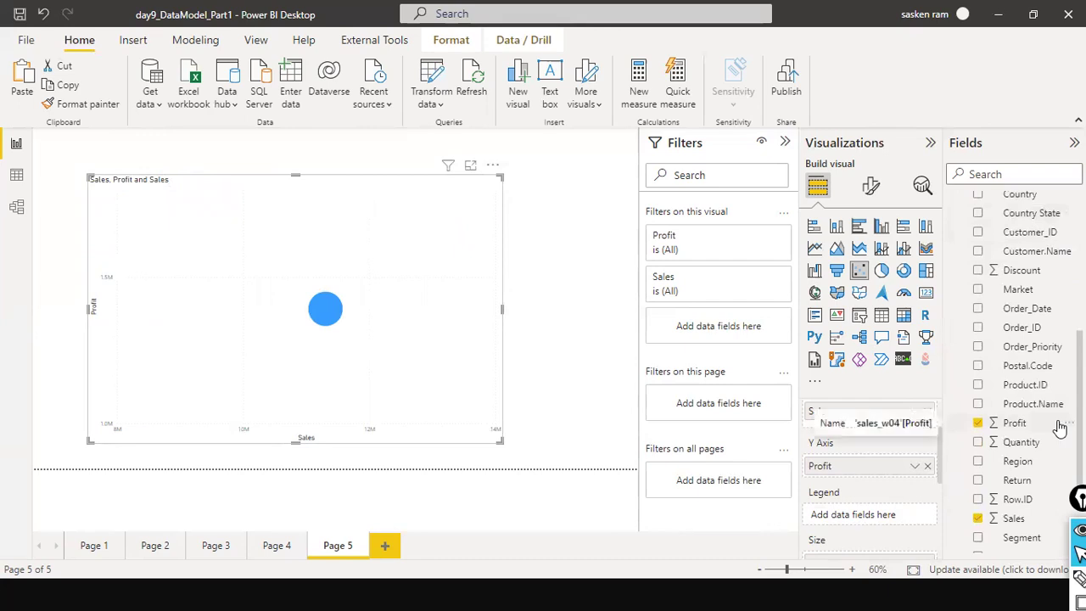
{"action": "scroll", "coordinate": [1060, 427], "scroll_direction": "up", "scroll_amount": 5}
{"action": "scroll", "coordinate": [1057, 428], "scroll_direction": "down", "scroll_amount": 6}
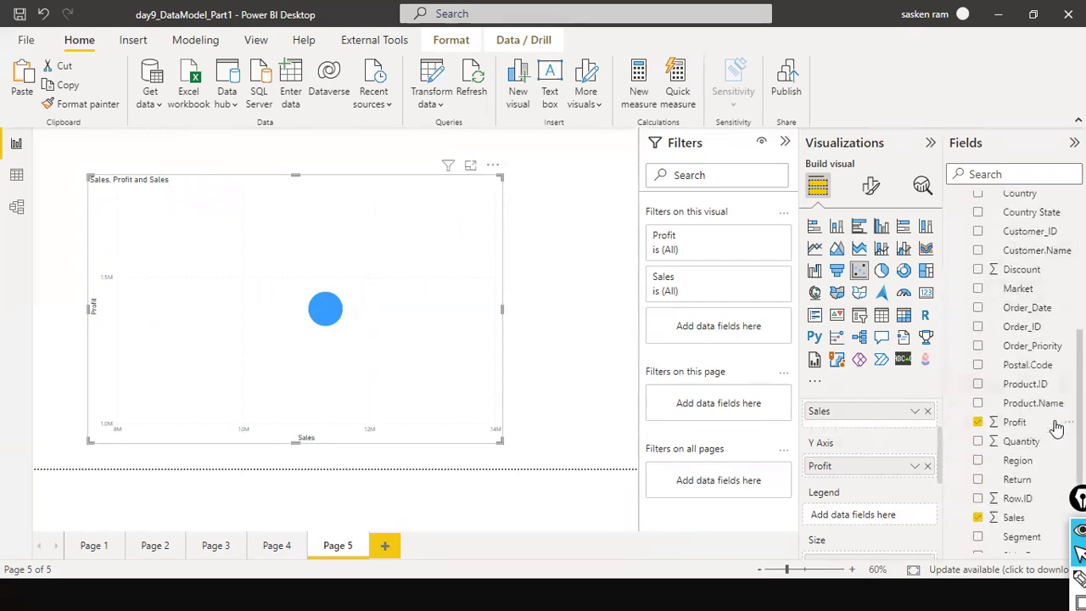
{"action": "left_click_drag", "start_coordinate": [1012, 460], "coordinate": [842, 525]}
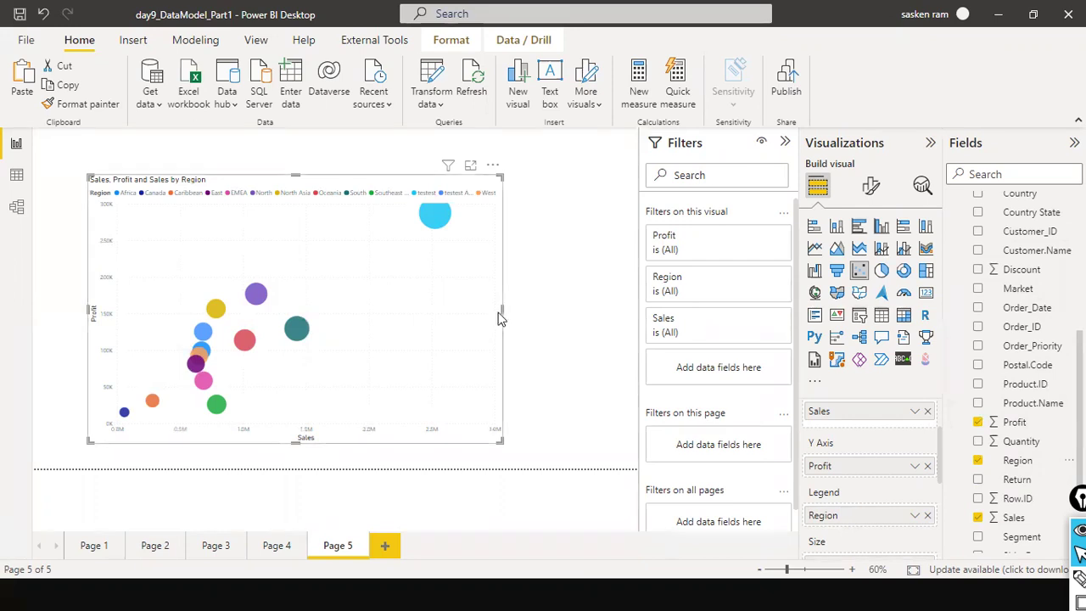
- Widen the scatter chart to the page's right edge and shift the whole chart slightly left
{"action": "left_click_drag", "start_coordinate": [626, 325], "coordinate": [628, 326]}
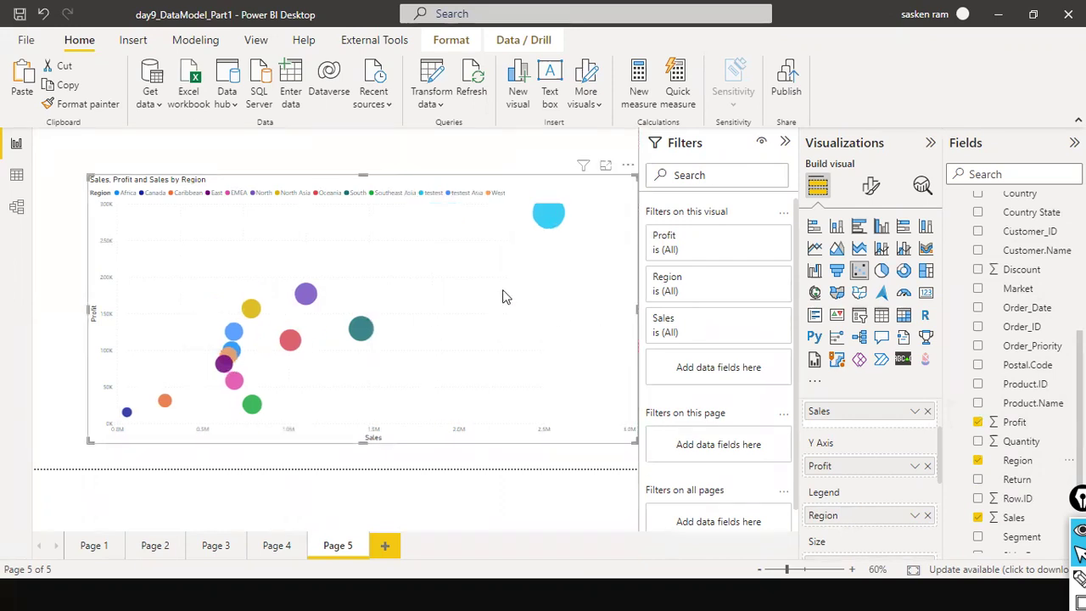
{"action": "left_click_drag", "start_coordinate": [574, 196], "coordinate": [541, 193]}
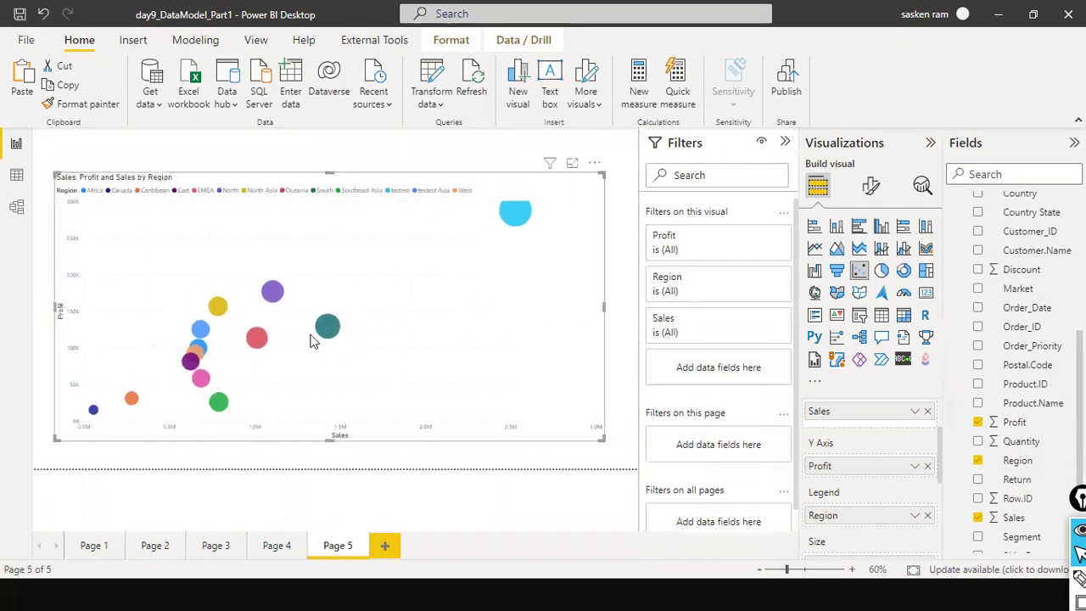
{"action": "mouse_move", "coordinate": [328, 329]}
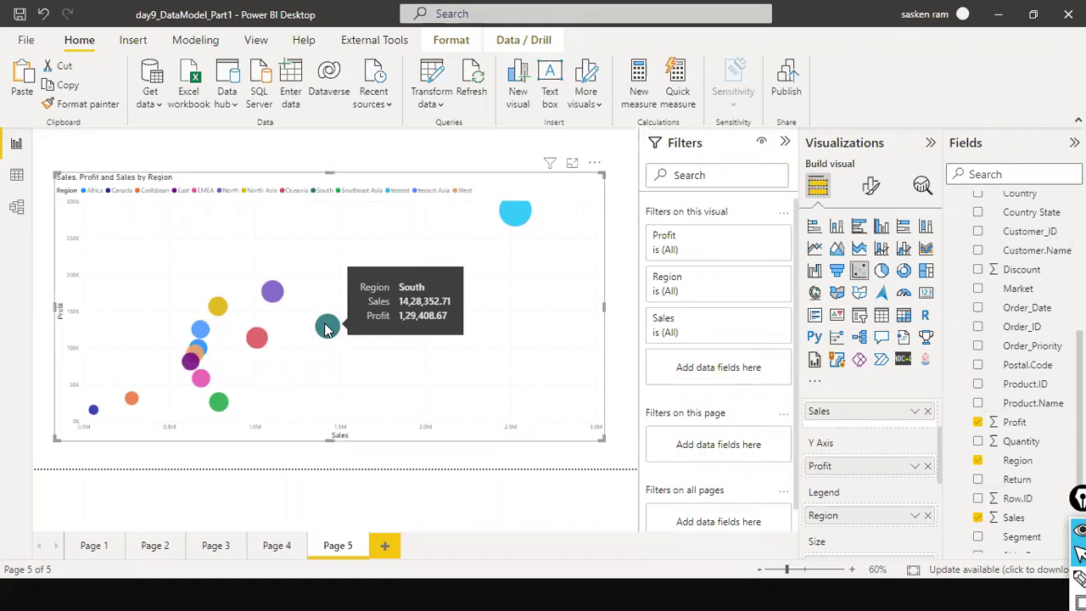
{"action": "mouse_move", "coordinate": [261, 340]}
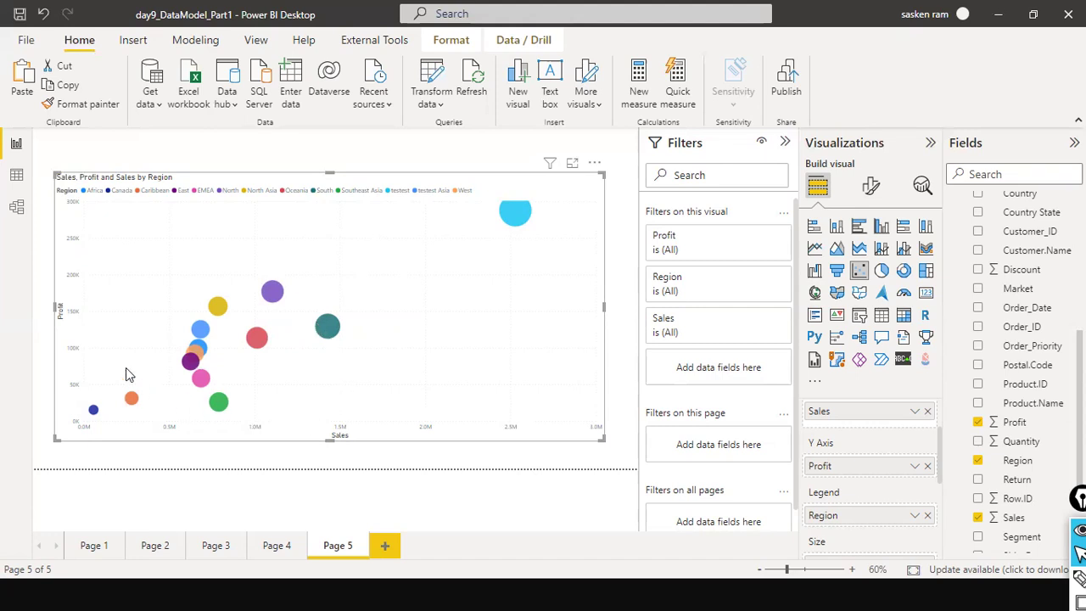
{"action": "mouse_move", "coordinate": [512, 228]}
- Try category labels on the scatter chart's bubbles and turn them off again
{"action": "left_click", "coordinate": [869, 193]}
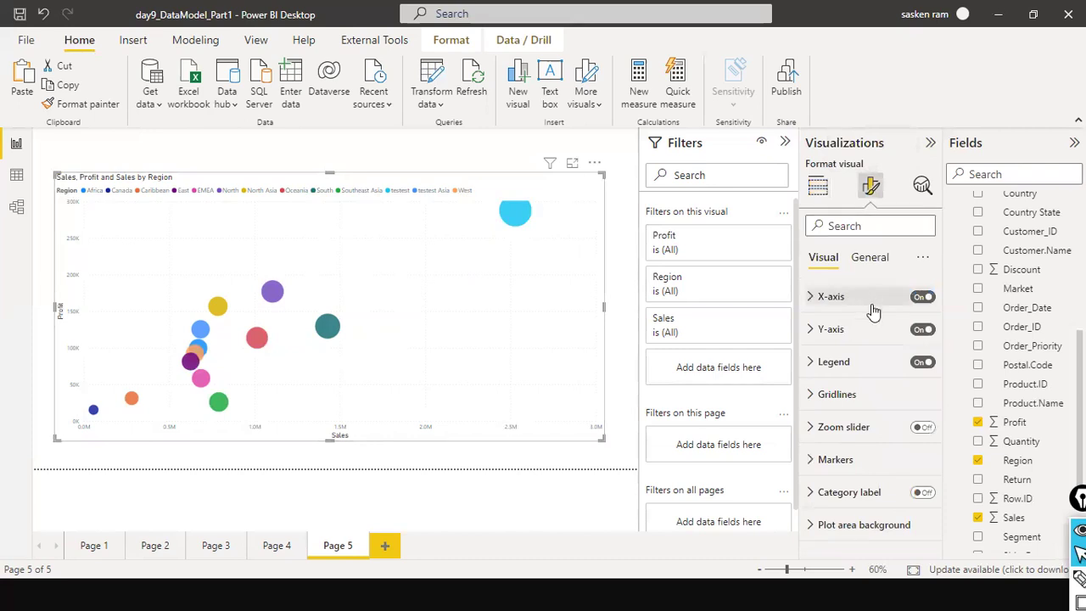
{"action": "left_click", "coordinate": [924, 493]}
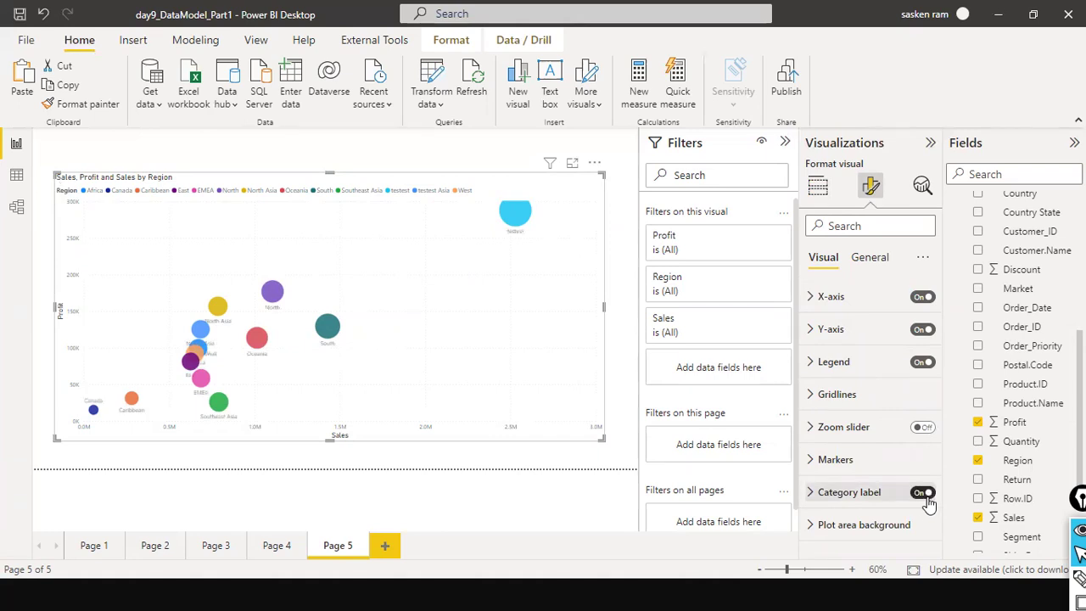
{"action": "left_click", "coordinate": [915, 496]}
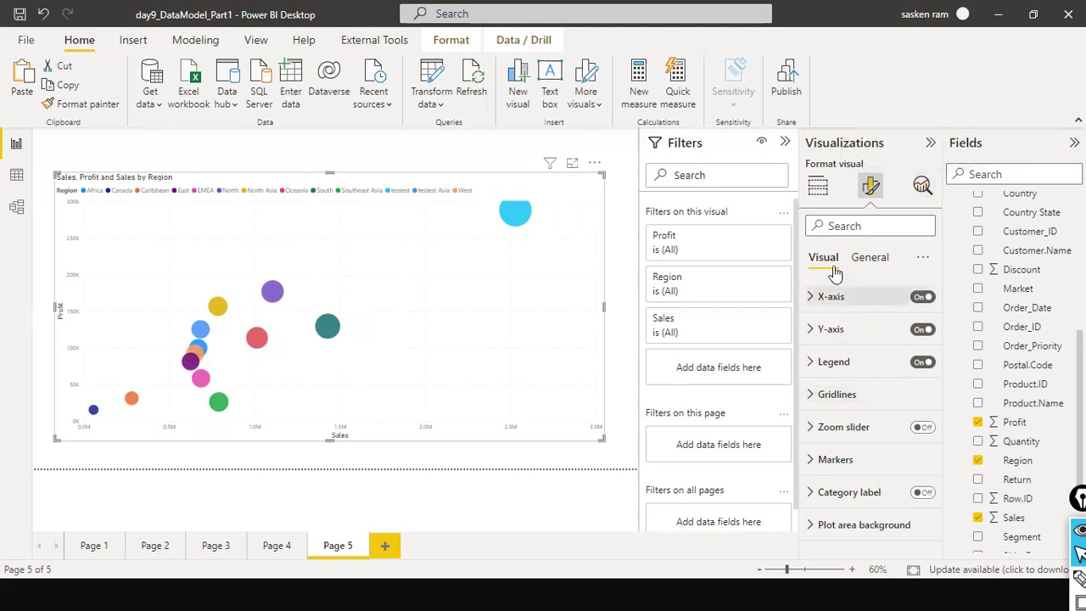
- Use Year from DimDate's date hierarchy as the scatter chart's play axis and play the animation
{"action": "left_click", "coordinate": [817, 185]}
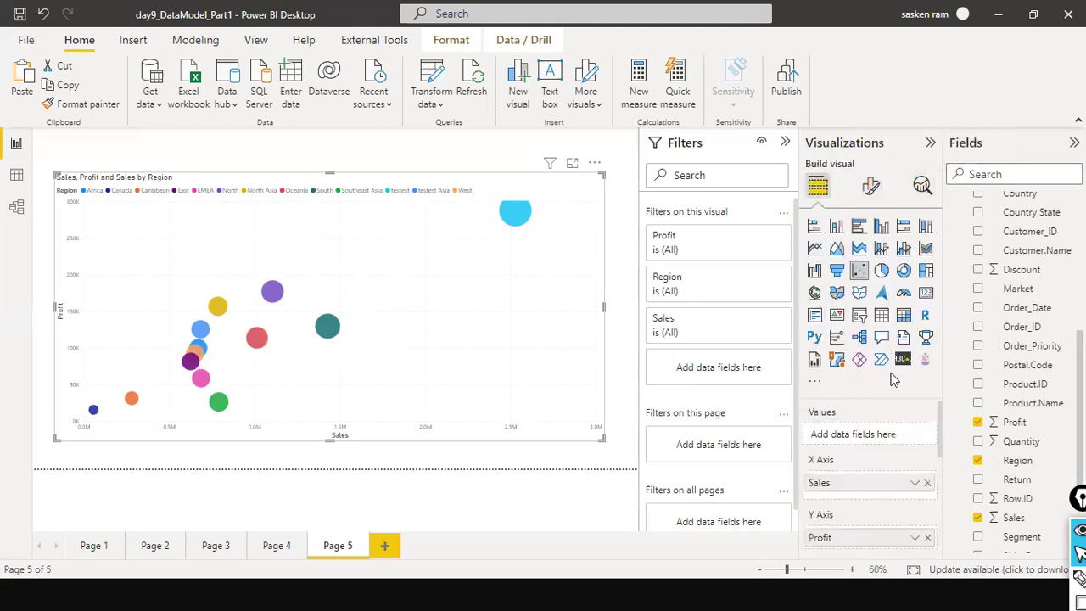
{"action": "scroll", "coordinate": [933, 470], "scroll_direction": "down", "scroll_amount": 4}
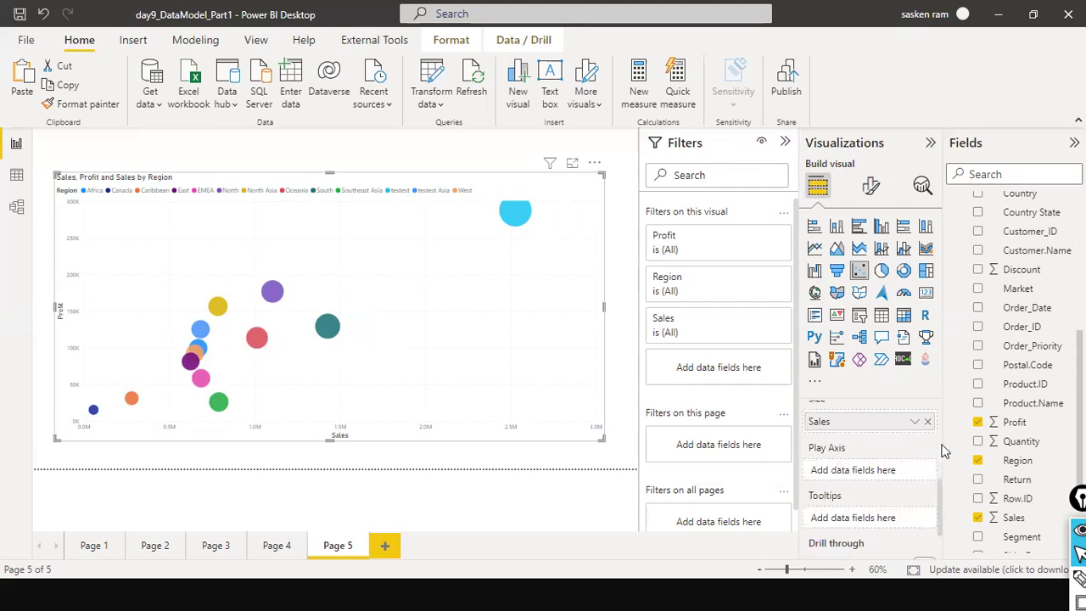
{"action": "scroll", "coordinate": [1018, 450], "scroll_direction": "up", "scroll_amount": 6}
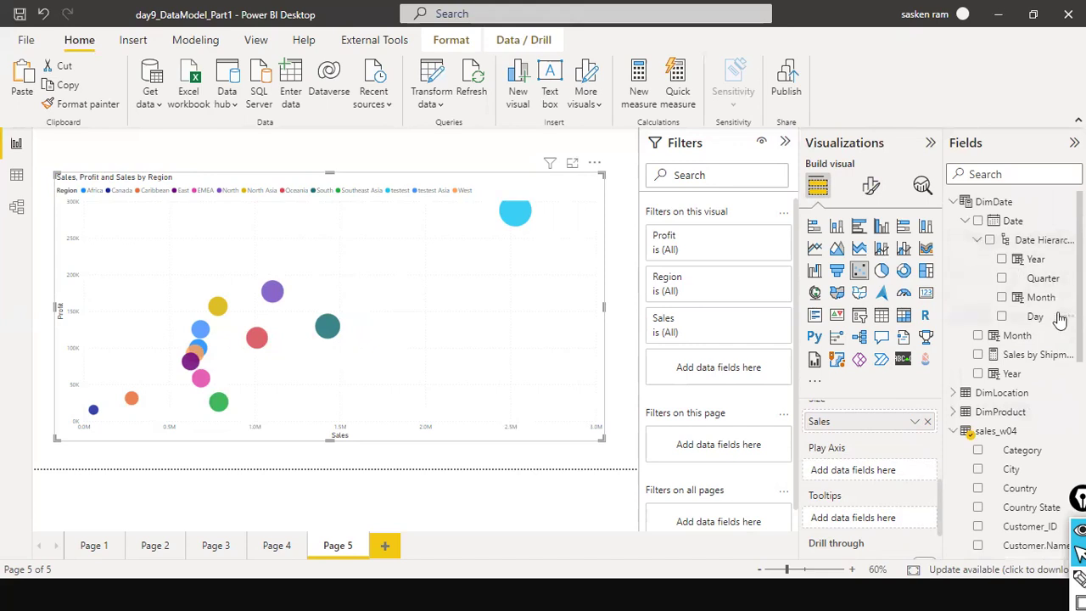
{"action": "left_click_drag", "start_coordinate": [1031, 259], "coordinate": [888, 479]}
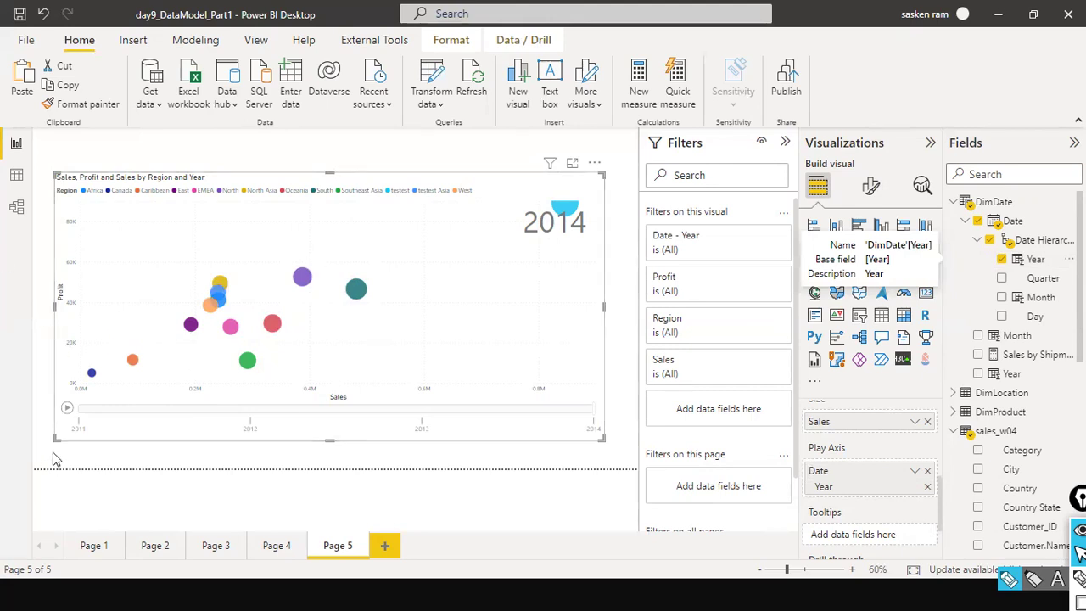
{"action": "left_click", "coordinate": [67, 408]}
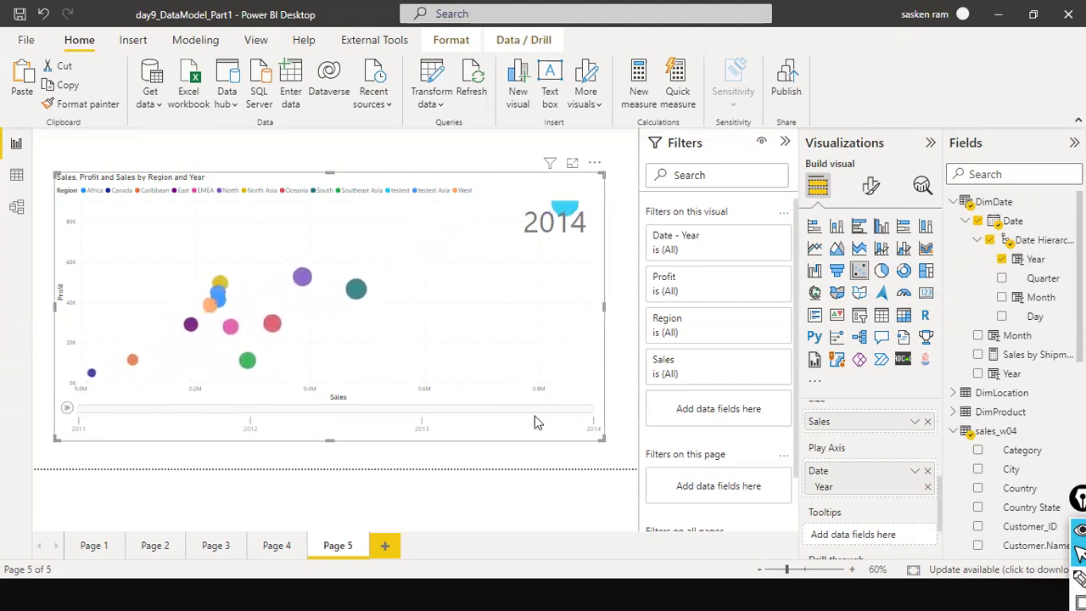
- Replay the scatter chart's yearly animation to watch the regions move from 2011 to 2014
{"action": "left_click", "coordinate": [69, 412]}
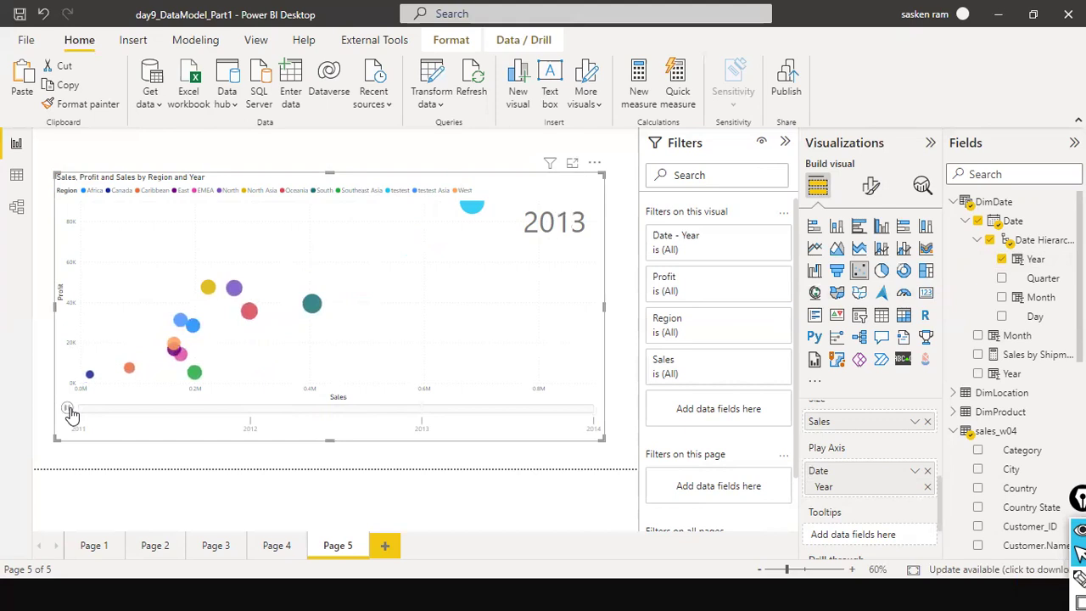
{"action": "left_click", "coordinate": [71, 413]}
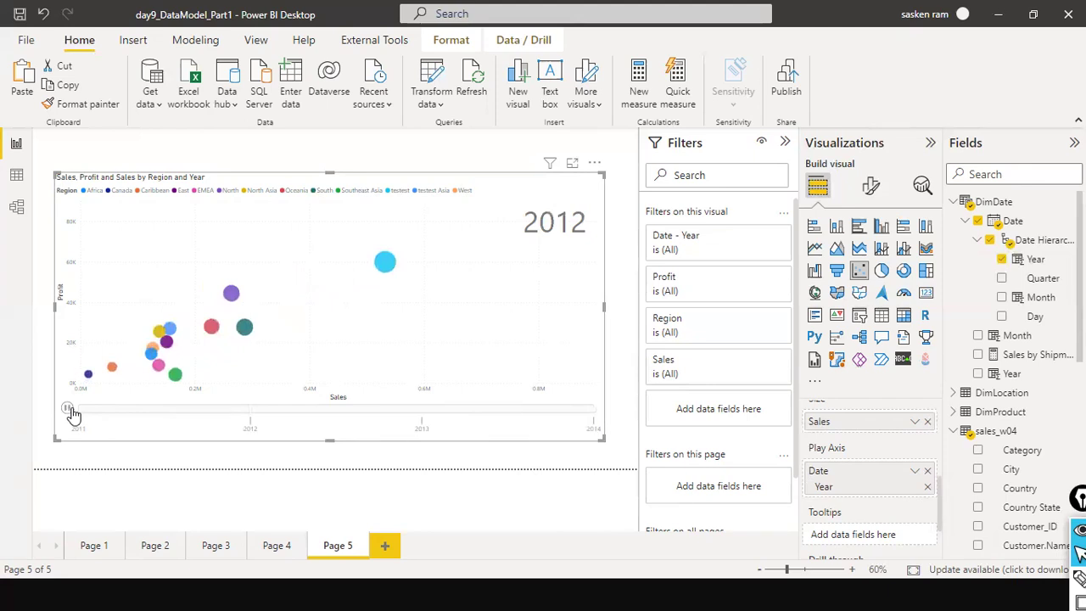
{"action": "left_click", "coordinate": [71, 413]}
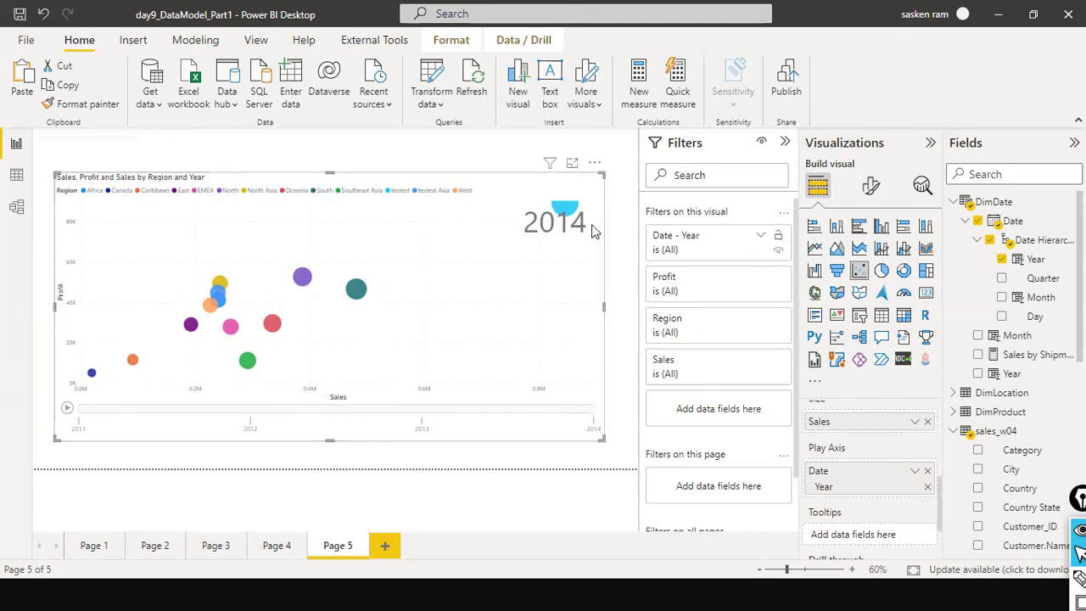
{"action": "mouse_move", "coordinate": [570, 222]}
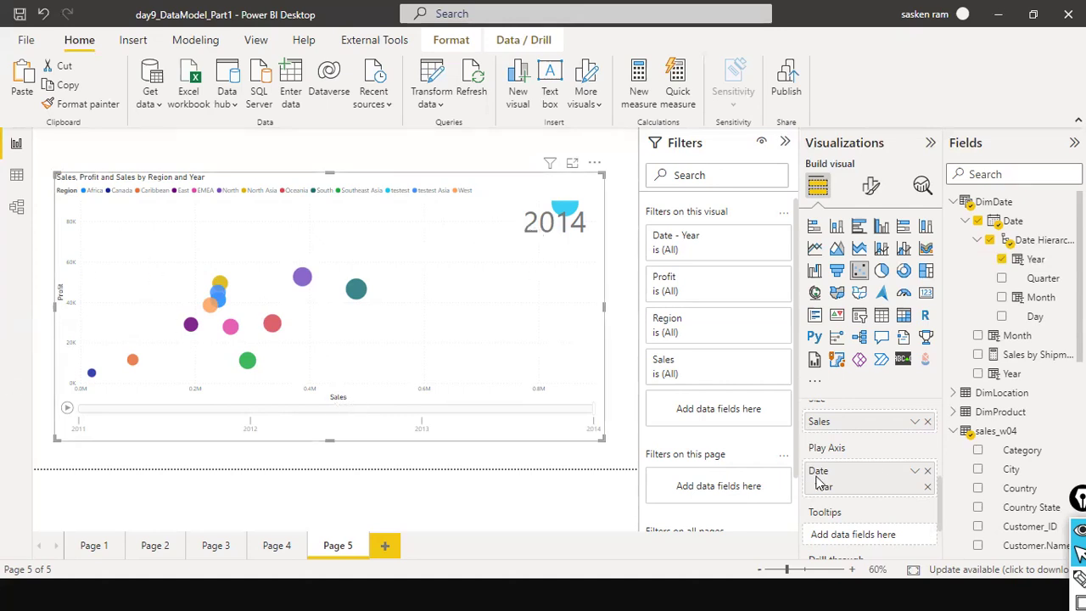
- Try square and diamond marker shapes for all series of the scatter chart and return them to circles
{"action": "left_click", "coordinate": [871, 185]}
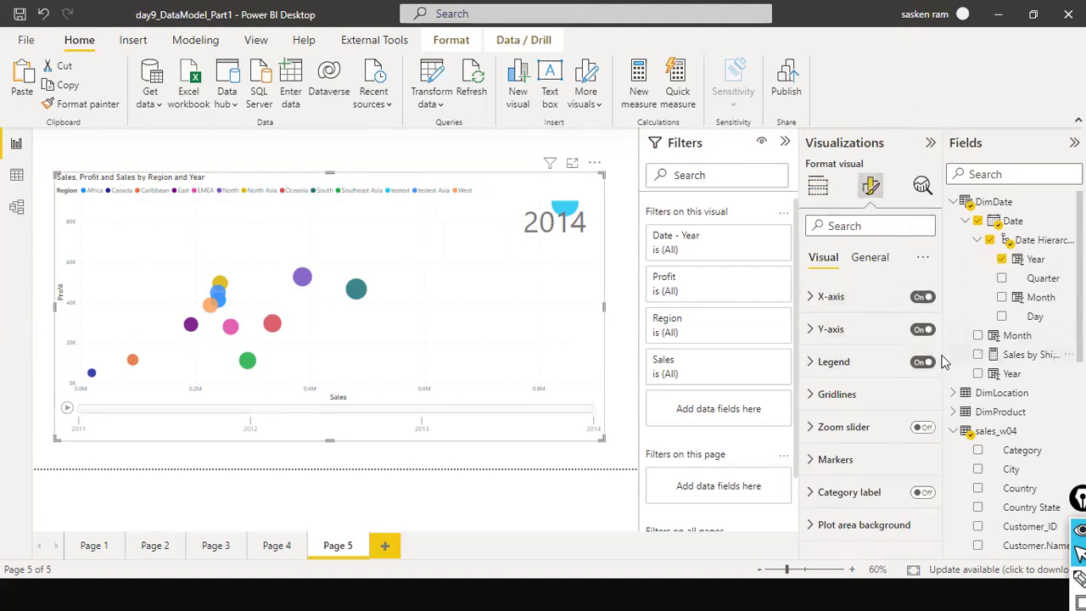
{"action": "left_click", "coordinate": [814, 459]}
{"action": "scroll", "coordinate": [922, 464], "scroll_direction": "down", "scroll_amount": 1}
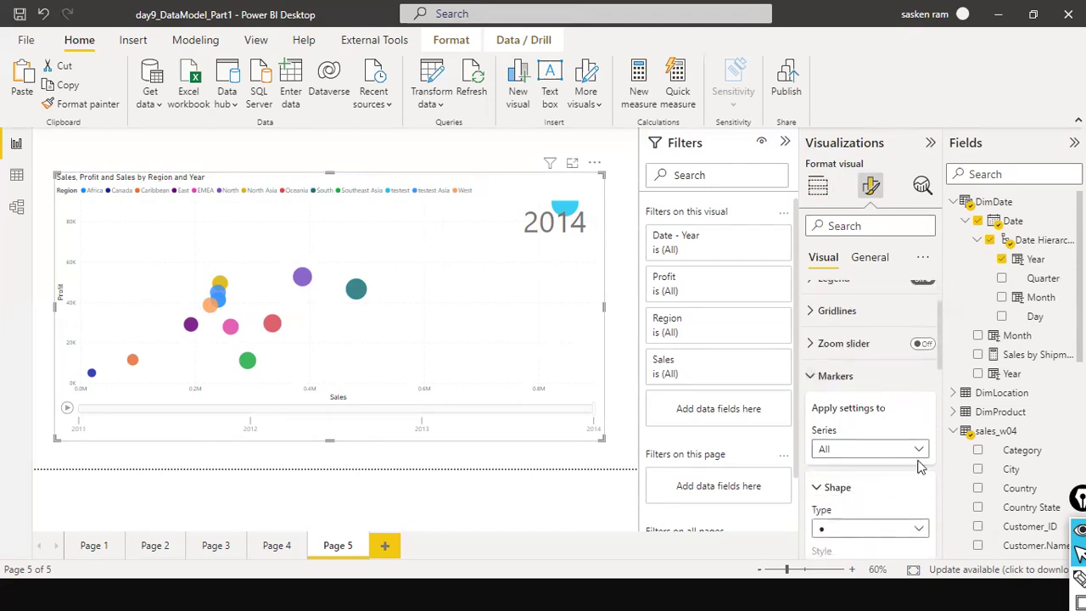
{"action": "left_click", "coordinate": [919, 451]}
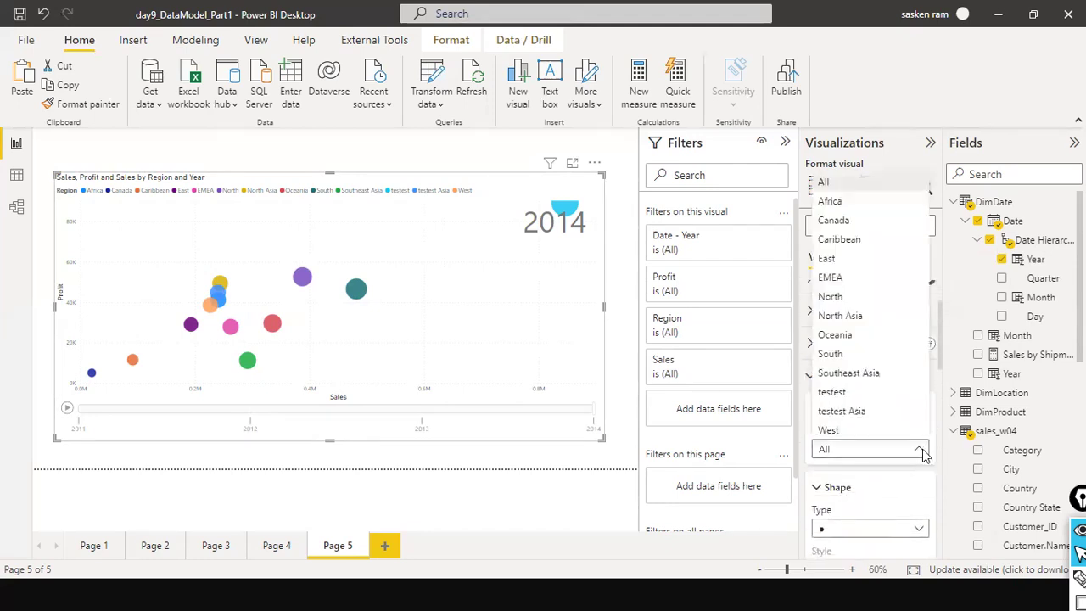
{"action": "left_click", "coordinate": [922, 451]}
{"action": "scroll", "coordinate": [916, 467], "scroll_direction": "down", "scroll_amount": 2}
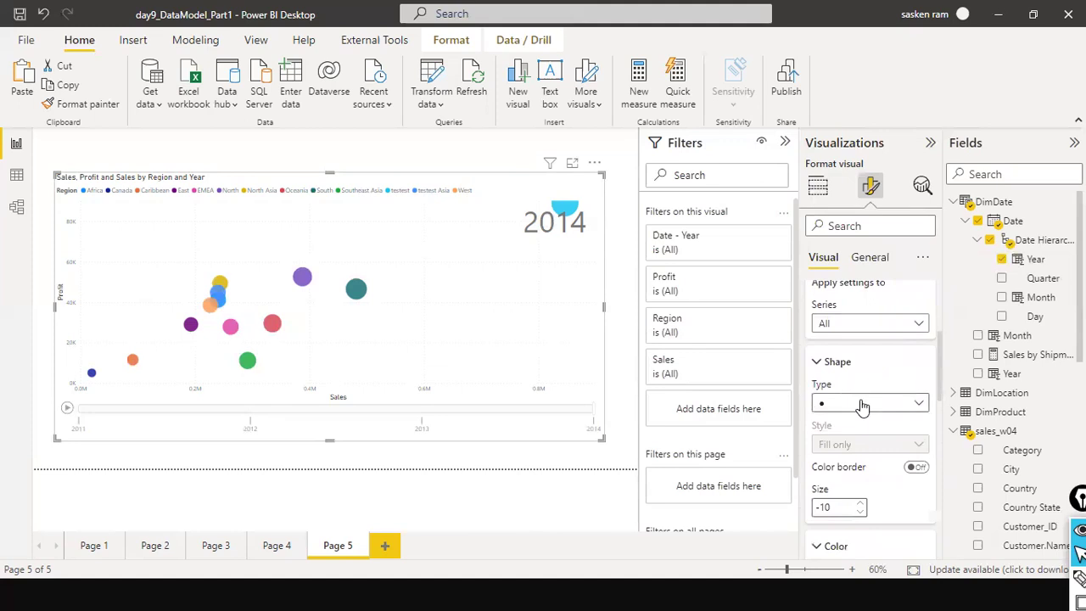
{"action": "left_click", "coordinate": [920, 405]}
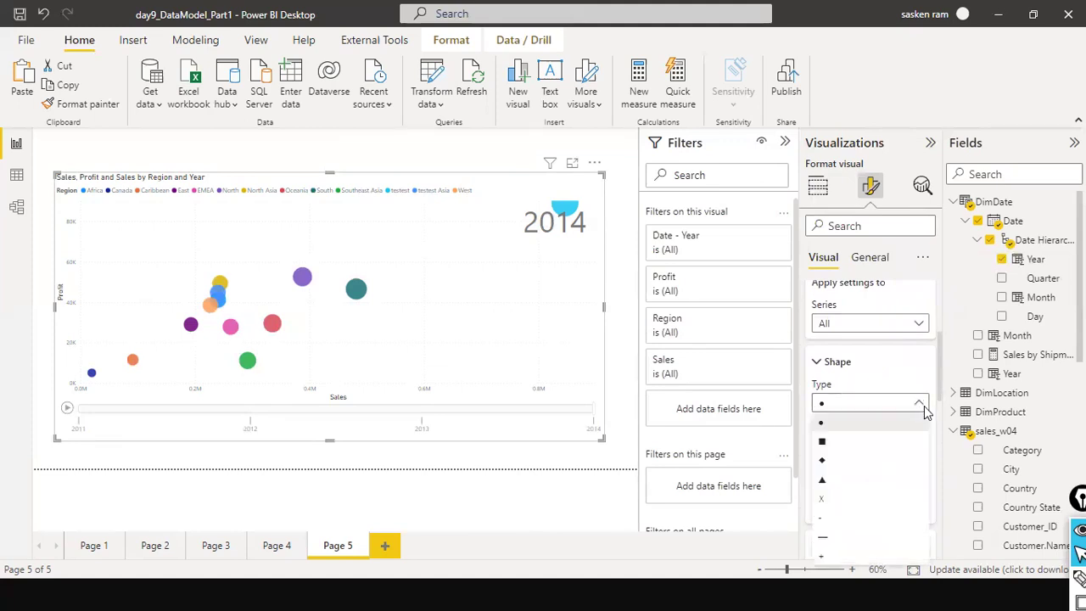
{"action": "left_click", "coordinate": [896, 443]}
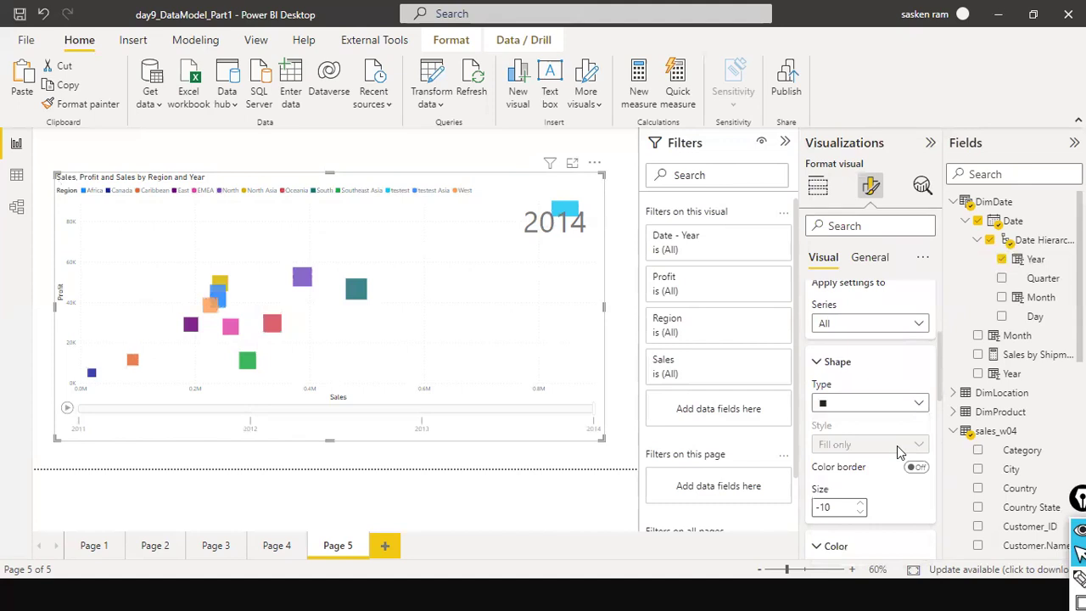
{"action": "left_click", "coordinate": [923, 402]}
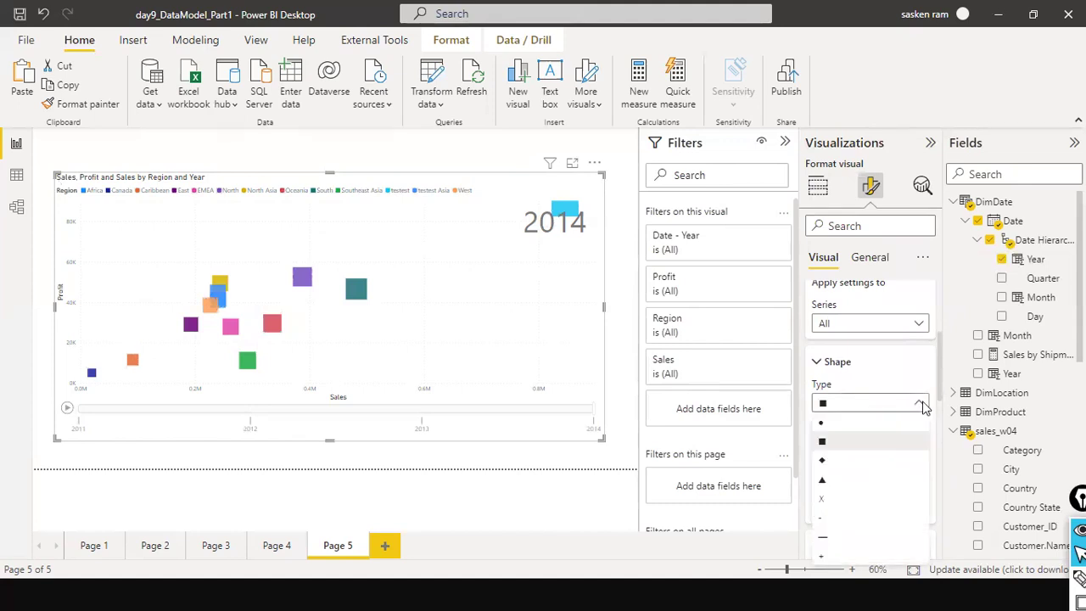
{"action": "left_click", "coordinate": [867, 465]}
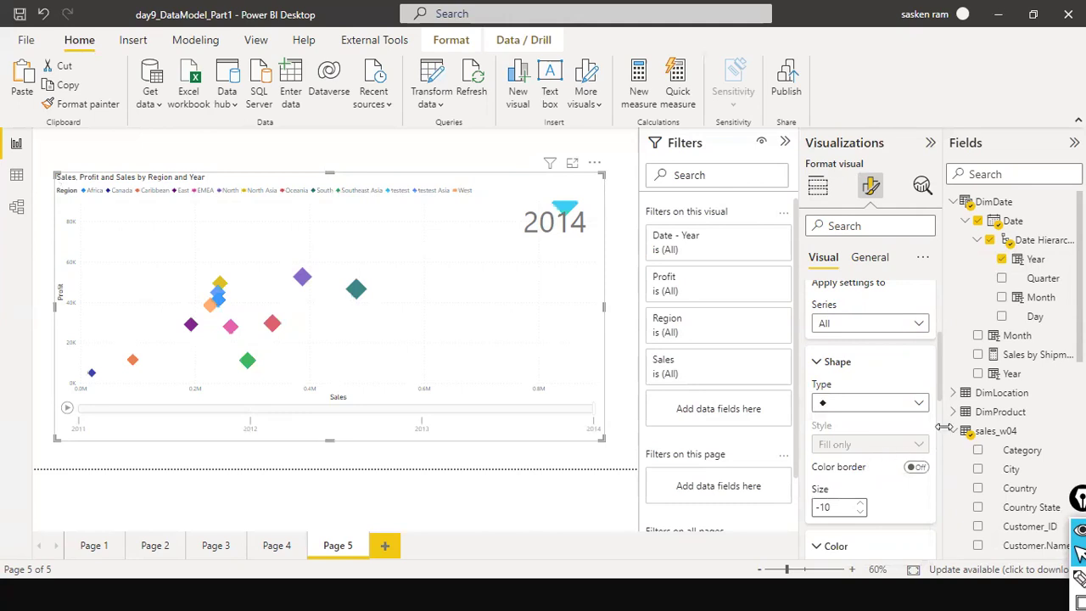
{"action": "left_click", "coordinate": [921, 404]}
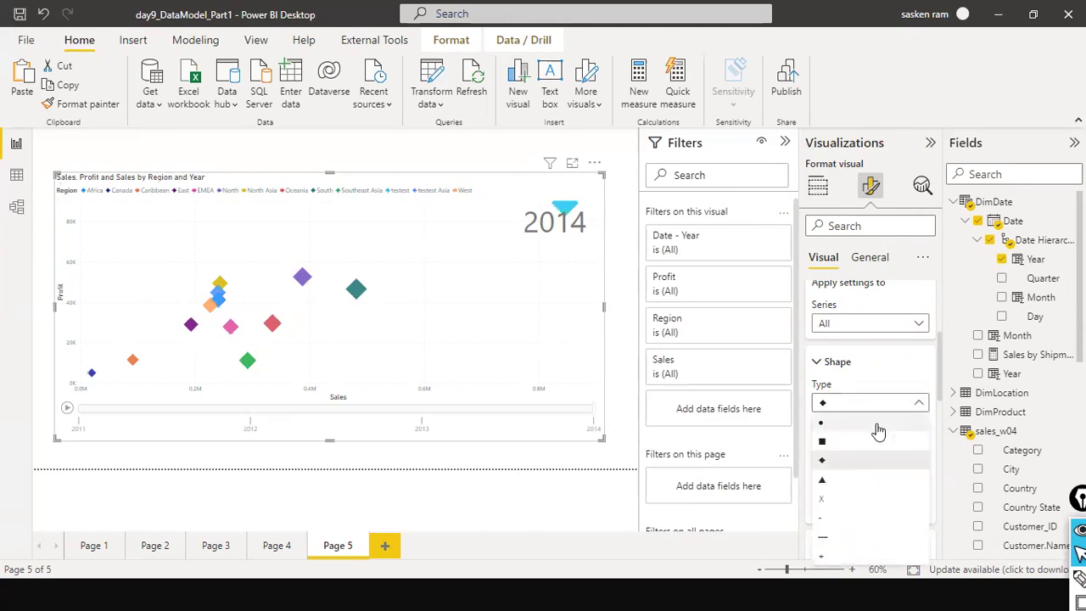
{"action": "left_click", "coordinate": [876, 424]}
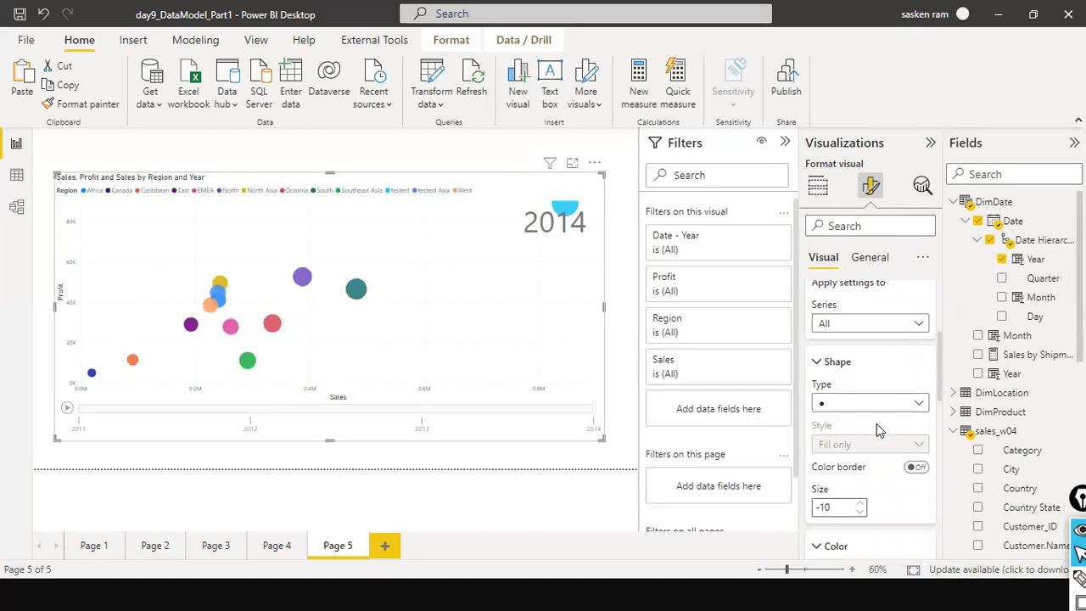
- Review the scatter chart's marker colour settings for each region
{"action": "scroll", "coordinate": [876, 423], "scroll_direction": "down", "scroll_amount": 2}
{"action": "scroll", "coordinate": [878, 432], "scroll_direction": "down", "scroll_amount": 3}
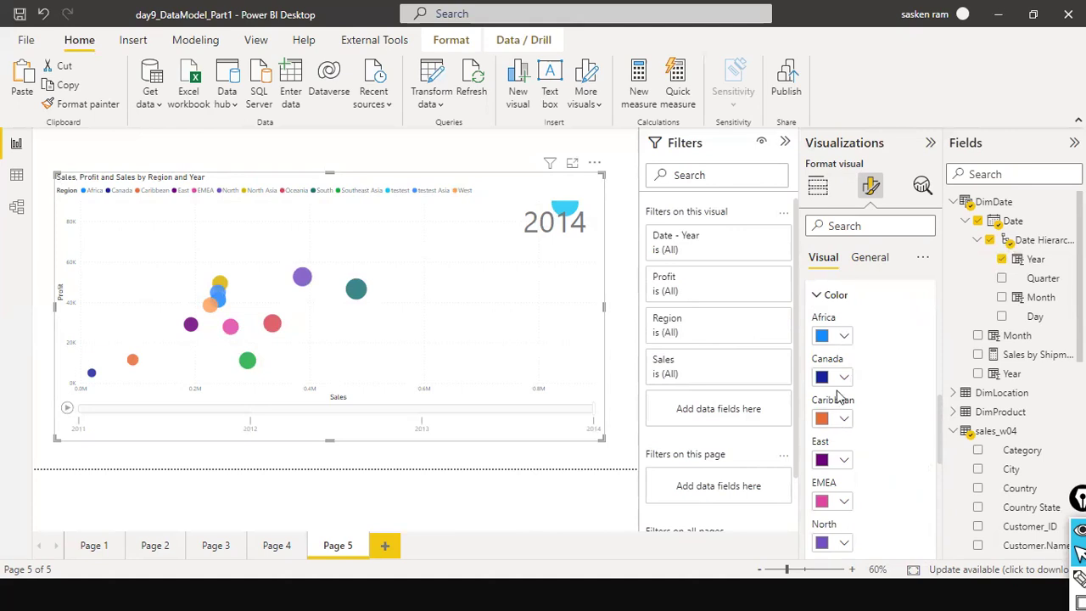
{"action": "scroll", "coordinate": [844, 352], "scroll_direction": "down", "scroll_amount": 8}
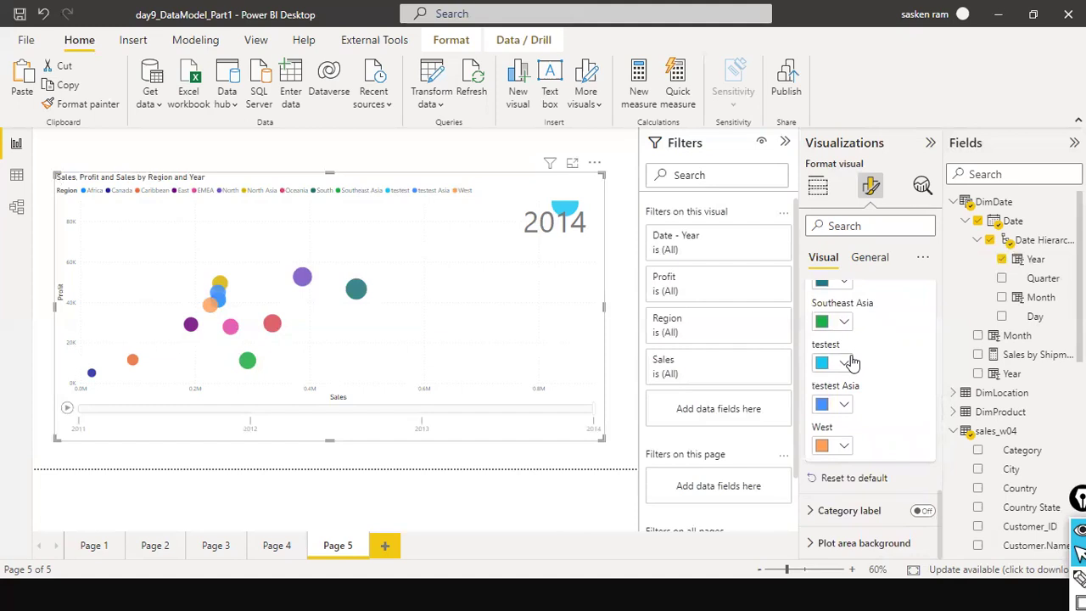
{"action": "scroll", "coordinate": [902, 365], "scroll_direction": "up", "scroll_amount": 10}
{"action": "scroll", "coordinate": [902, 365], "scroll_direction": "up", "scroll_amount": 5}
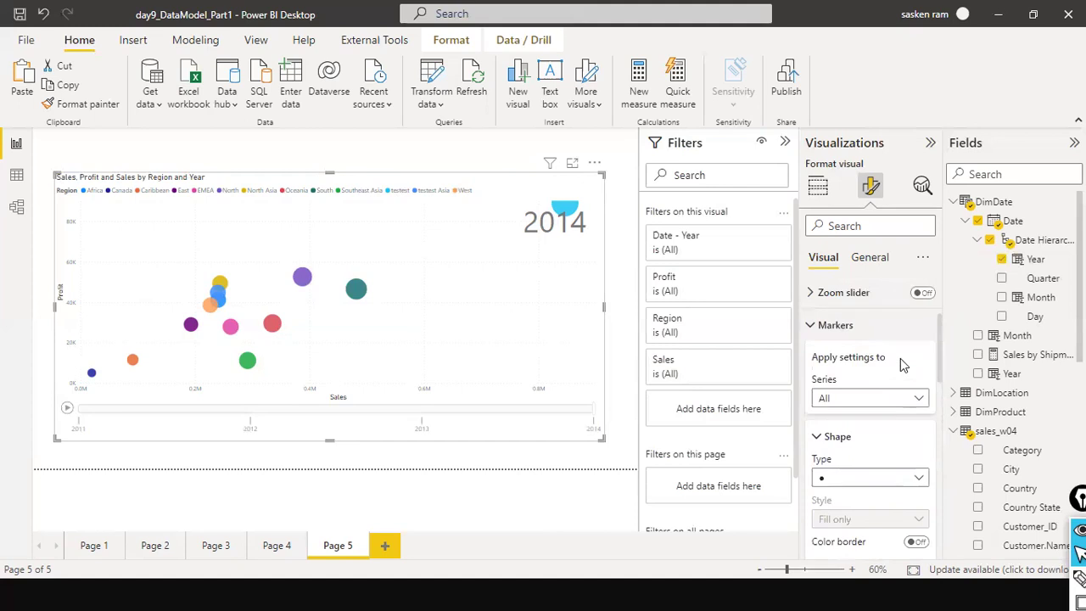
{"action": "scroll", "coordinate": [902, 364], "scroll_direction": "up", "scroll_amount": 3}
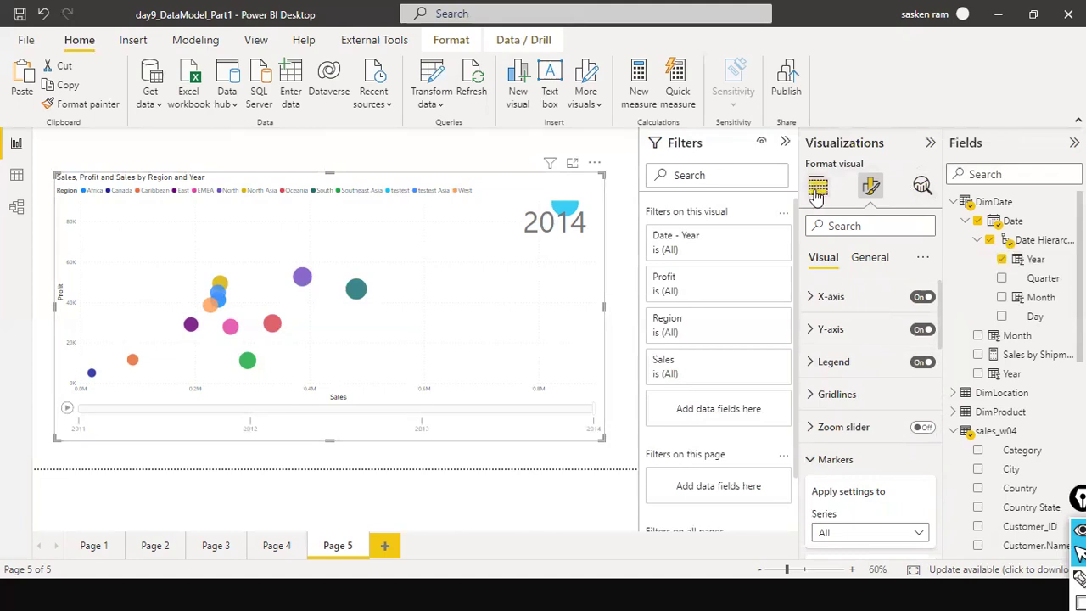
- Add two average lines to the scatter chart as analytics lines
{"action": "left_click", "coordinate": [922, 186]}
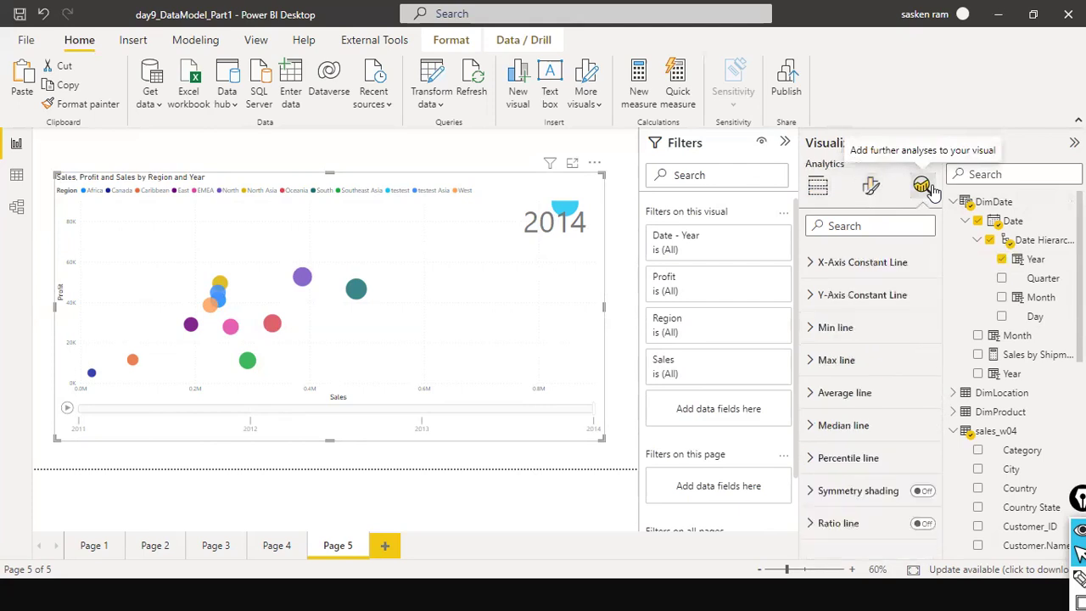
{"action": "left_click", "coordinate": [811, 395]}
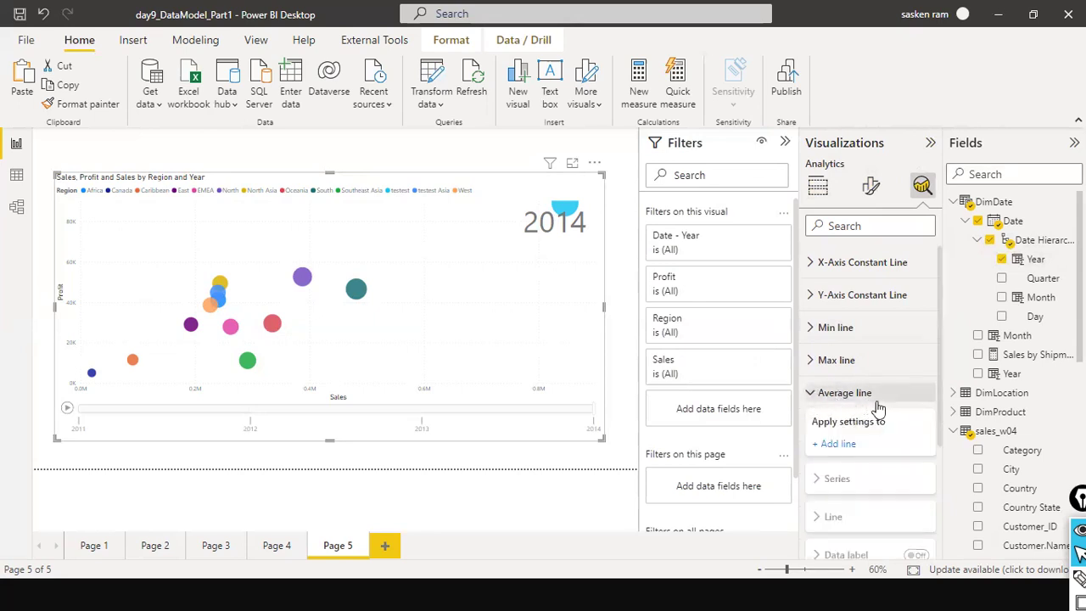
{"action": "left_click", "coordinate": [838, 445]}
{"action": "scroll", "coordinate": [899, 424], "scroll_direction": "down", "scroll_amount": 2}
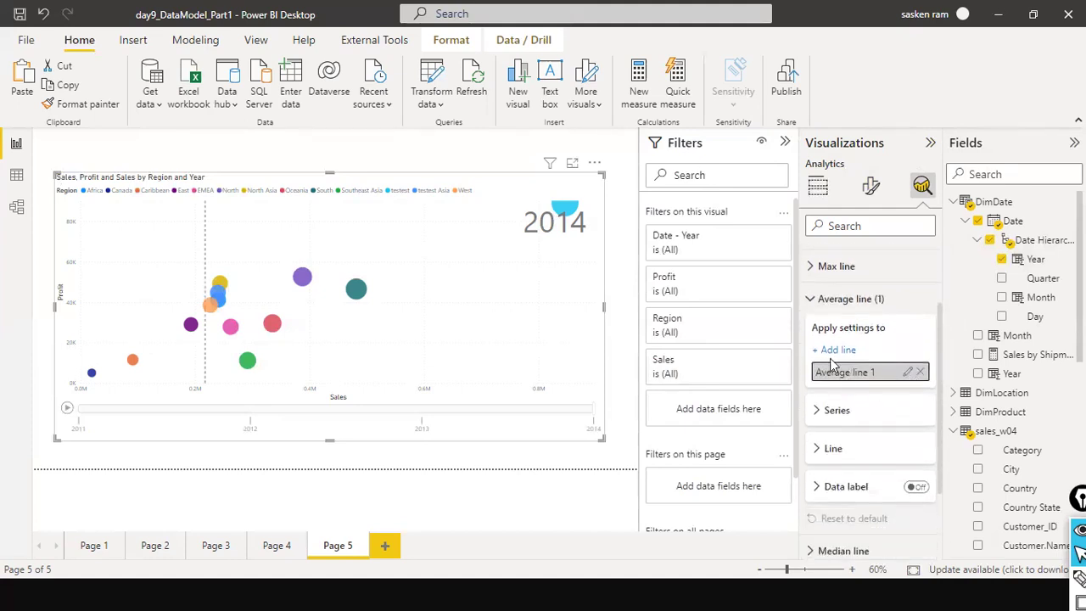
{"action": "left_click", "coordinate": [816, 355]}
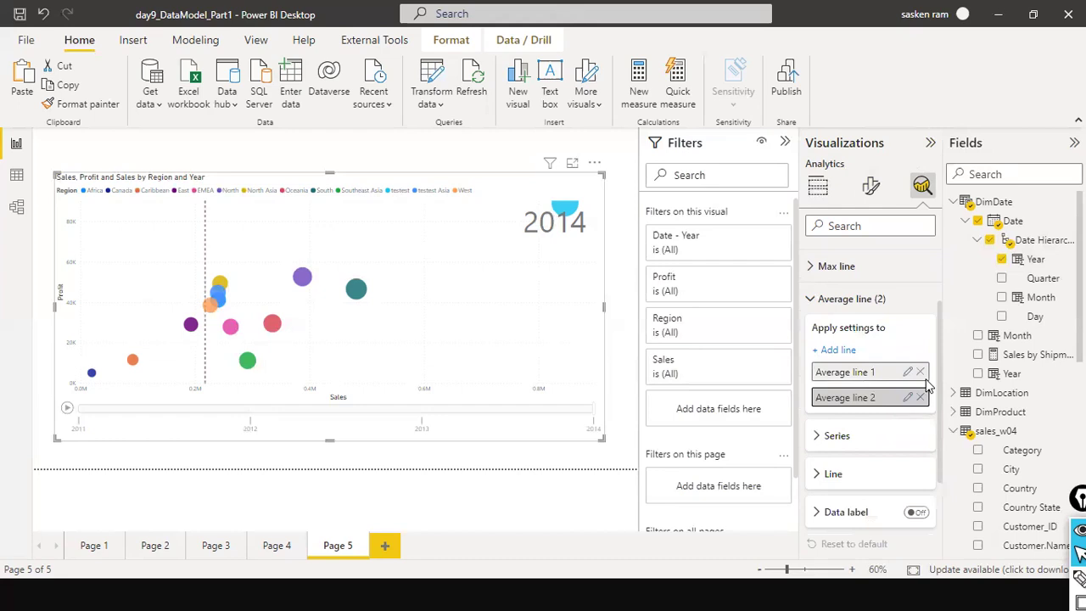
- Leave Average line 1 on the Sales series and set the series of Average line 2 to Profit
{"action": "double_click", "coordinate": [899, 376]}
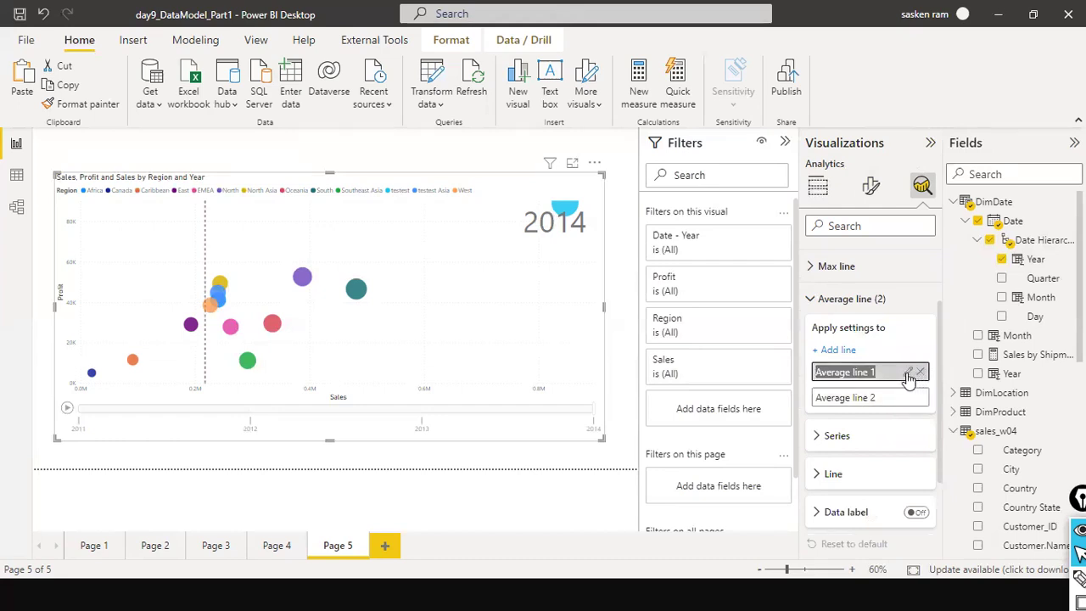
{"action": "left_click", "coordinate": [908, 377]}
{"action": "left_click", "coordinate": [857, 397]}
{"action": "scroll", "coordinate": [852, 434], "scroll_direction": "down", "scroll_amount": 1}
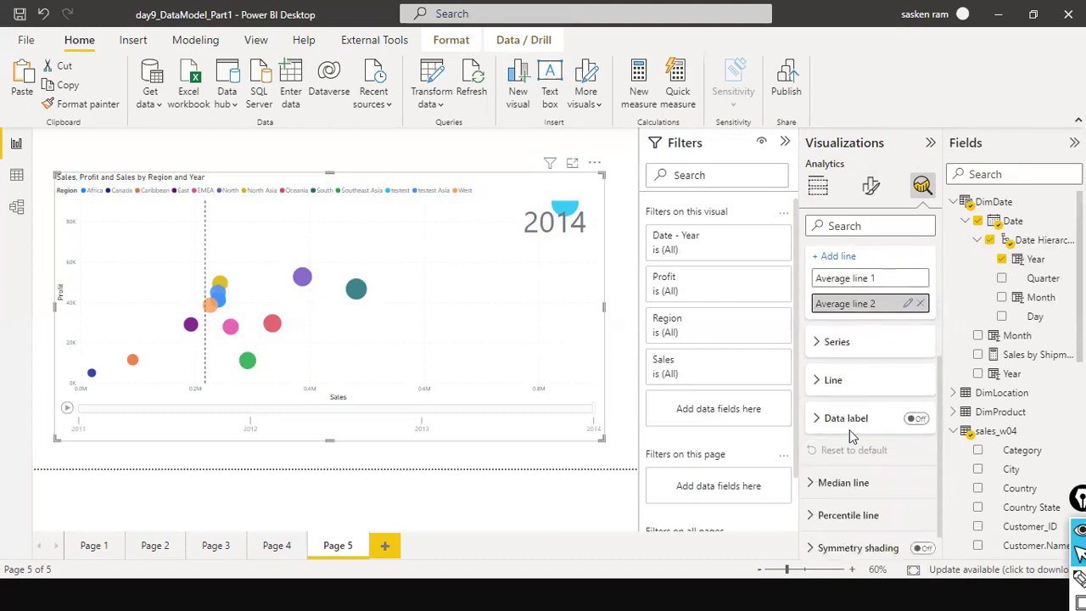
{"action": "scroll", "coordinate": [852, 434], "scroll_direction": "up", "scroll_amount": 2}
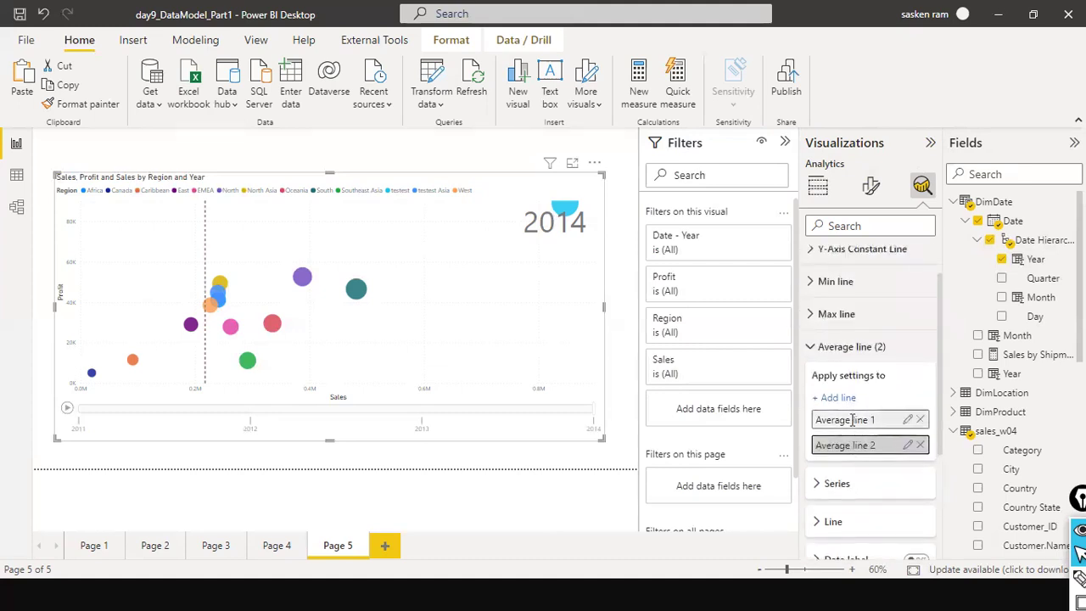
{"action": "left_click", "coordinate": [852, 420]}
{"action": "left_click", "coordinate": [819, 483]}
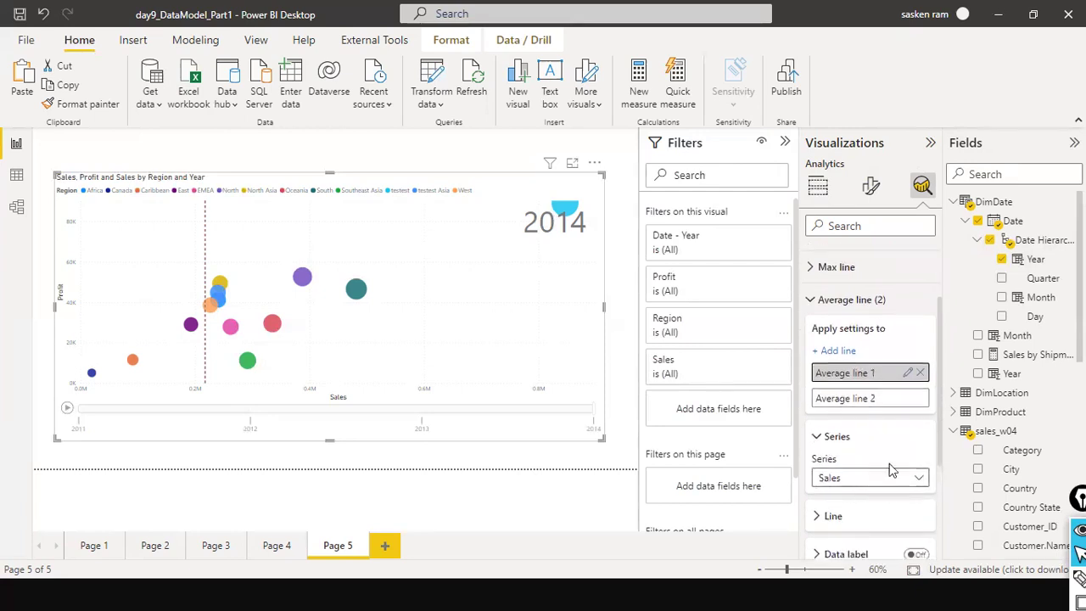
{"action": "scroll", "coordinate": [860, 448], "scroll_direction": "down", "scroll_amount": 1}
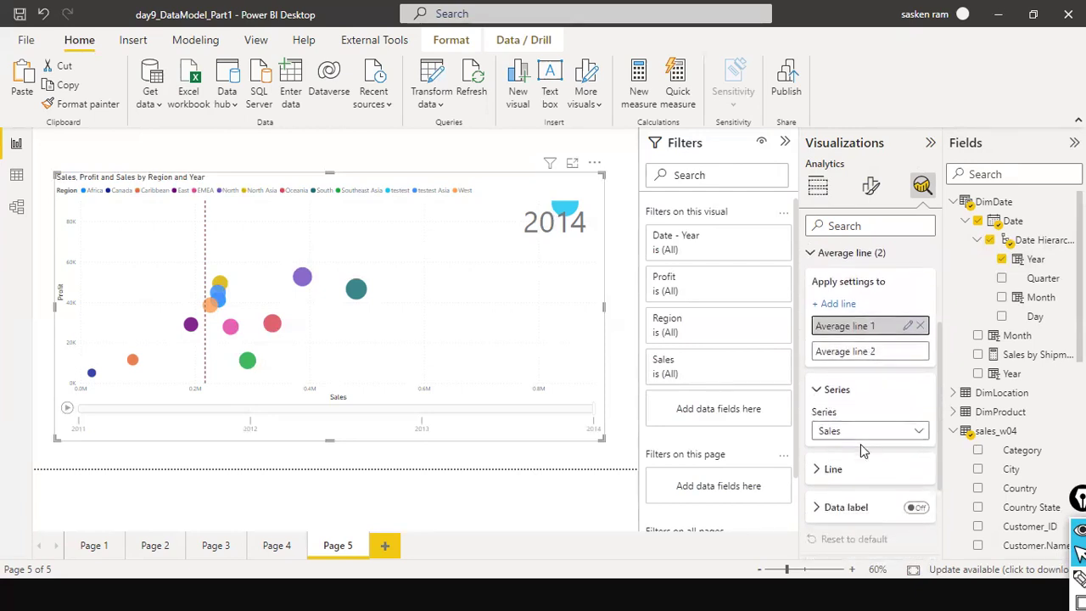
{"action": "left_click", "coordinate": [851, 352]}
{"action": "left_click", "coordinate": [921, 434]}
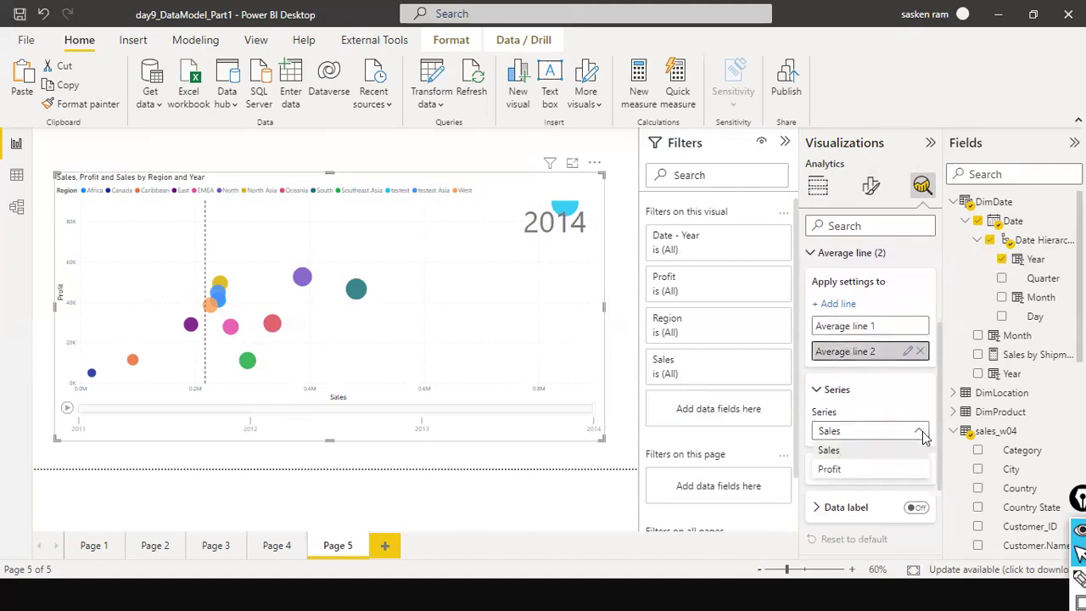
{"action": "left_click", "coordinate": [876, 471]}
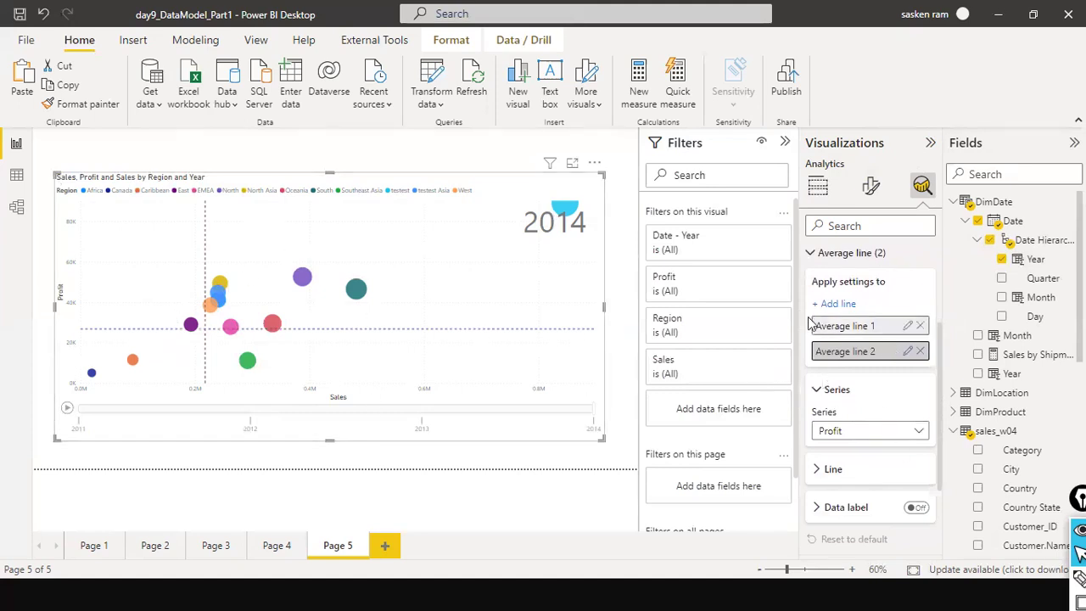
- Check which series each average line uses and reselect Sales for Average line 1
{"action": "scroll", "coordinate": [823, 357], "scroll_direction": "up", "scroll_amount": 1}
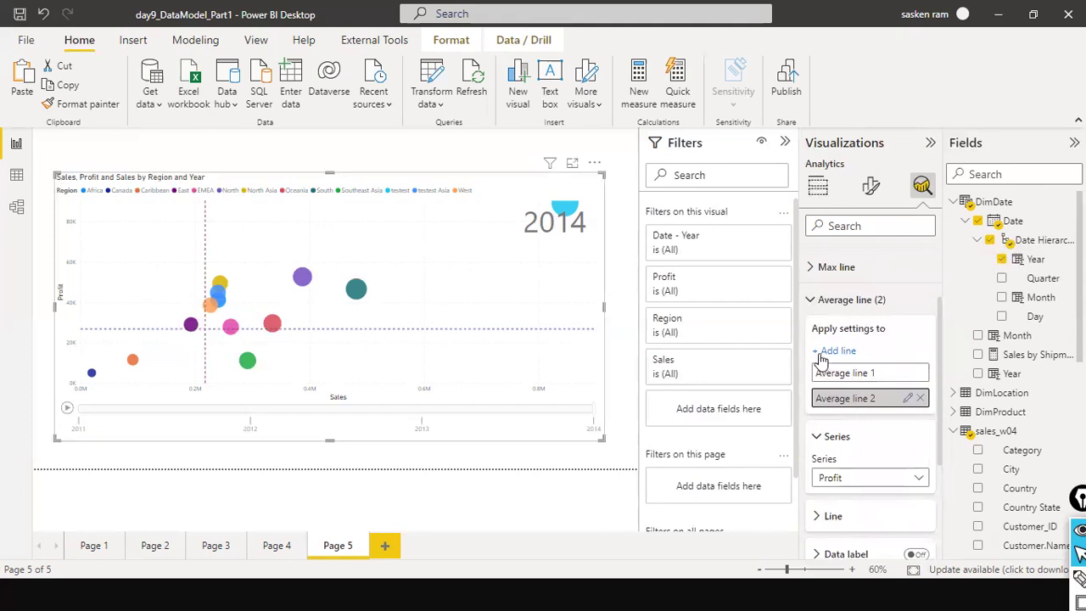
{"action": "left_click", "coordinate": [869, 373]}
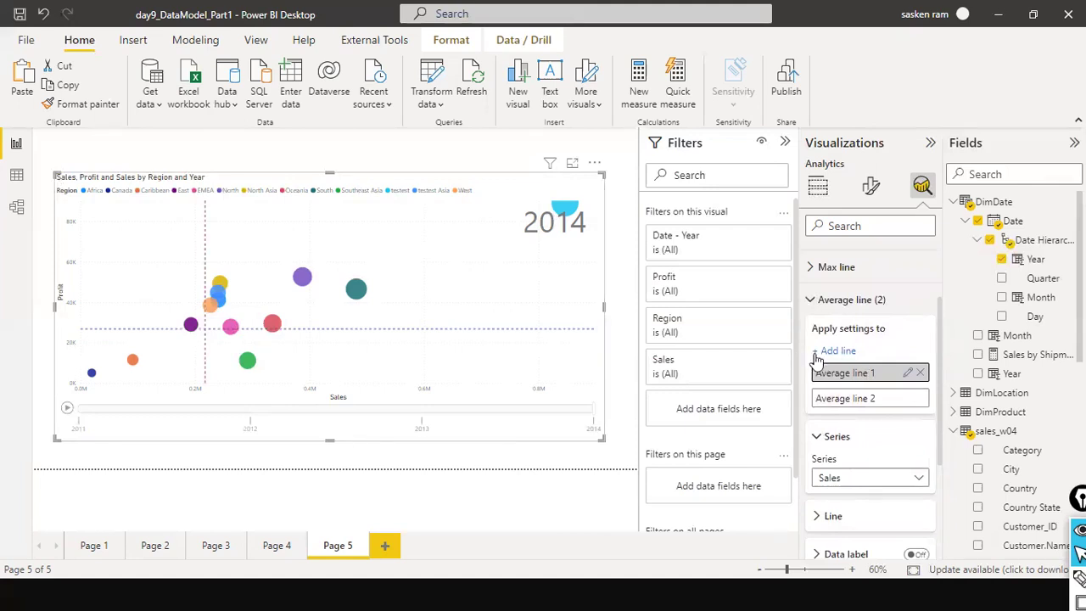
{"action": "left_click", "coordinate": [860, 399]}
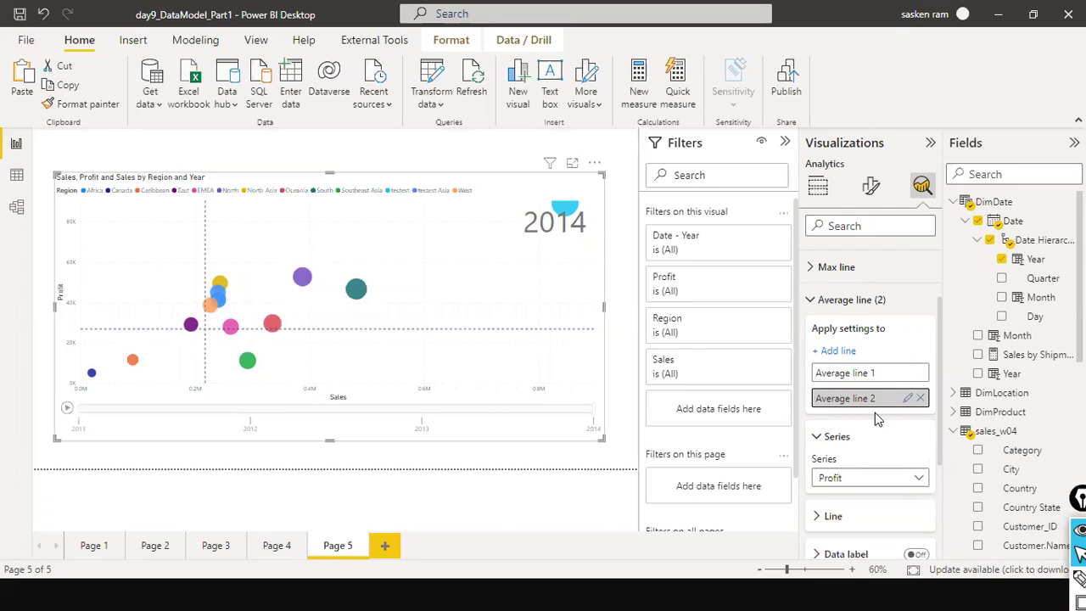
{"action": "left_click", "coordinate": [874, 373]}
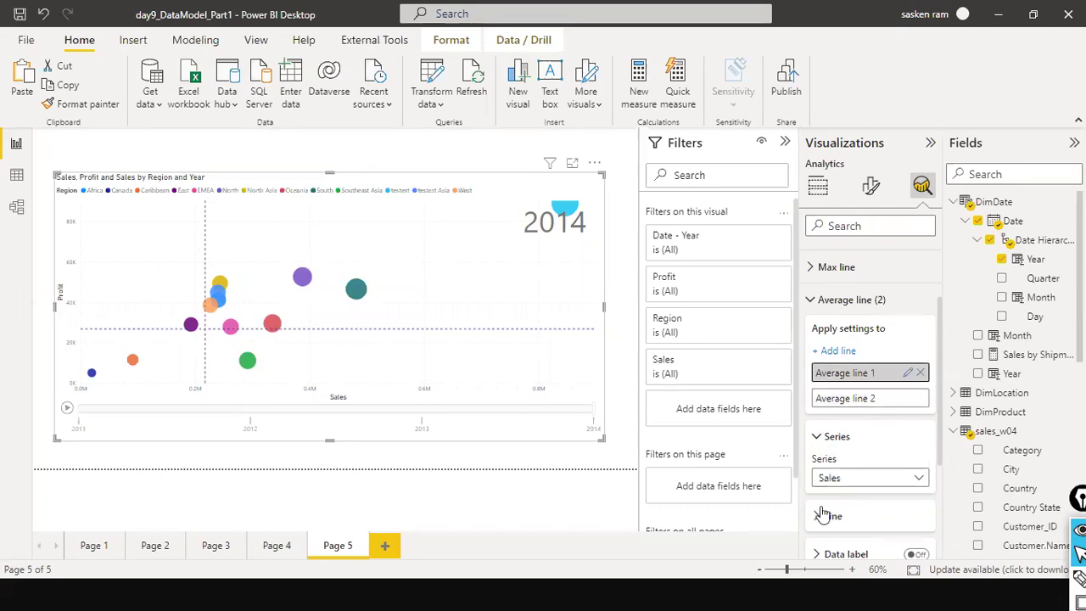
{"action": "left_click", "coordinate": [920, 480]}
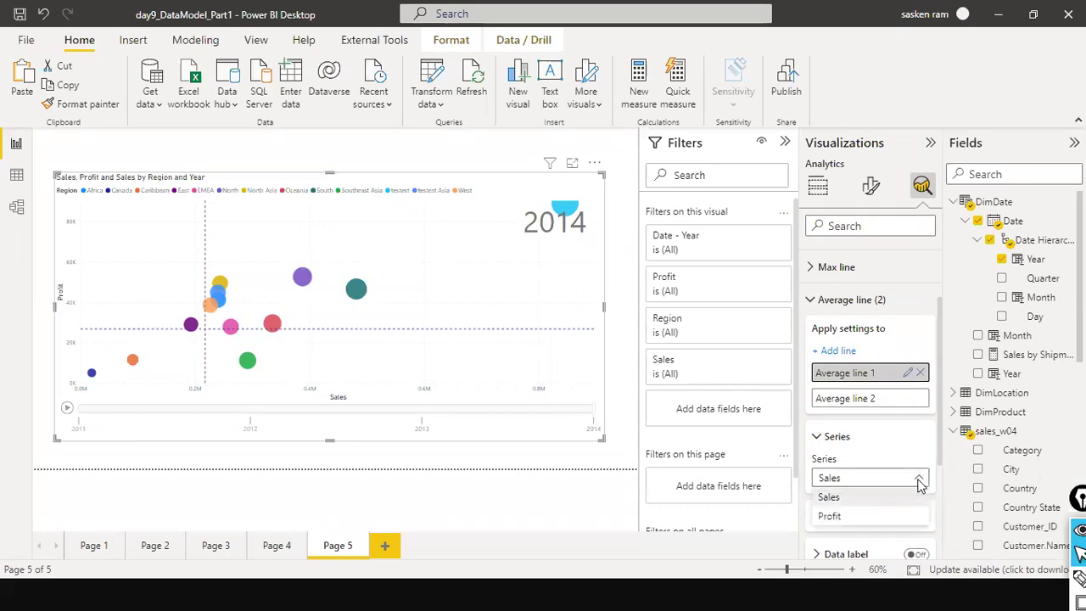
{"action": "left_click", "coordinate": [828, 498]}
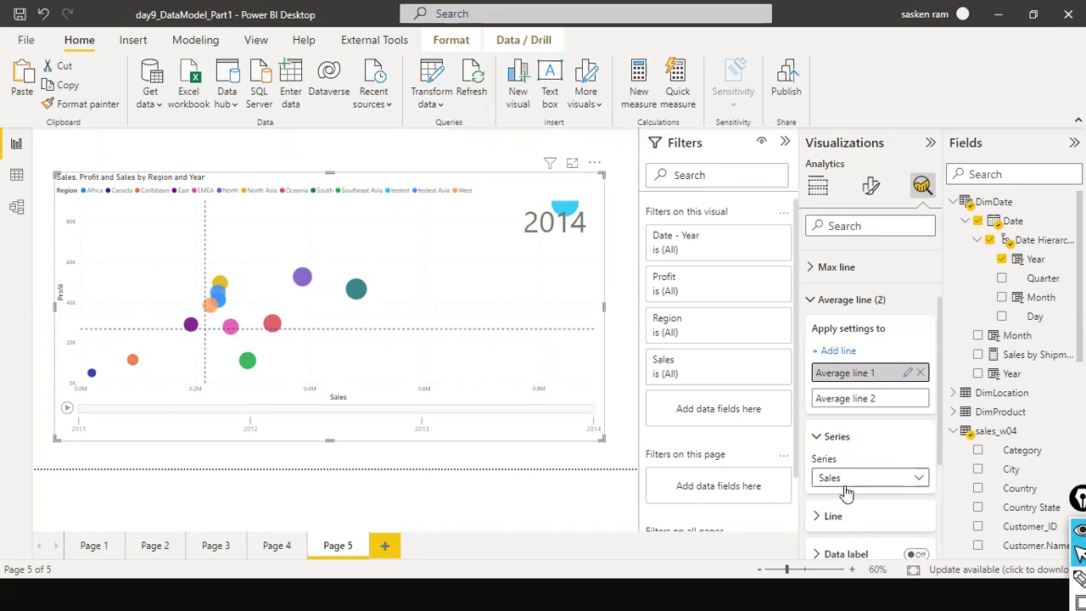
- Check the series of Average line 2 and examine the regions' sales and profit values relative to both average lines
{"action": "left_click", "coordinate": [873, 398]}
{"action": "scroll", "coordinate": [874, 431], "scroll_direction": "down", "scroll_amount": 2}
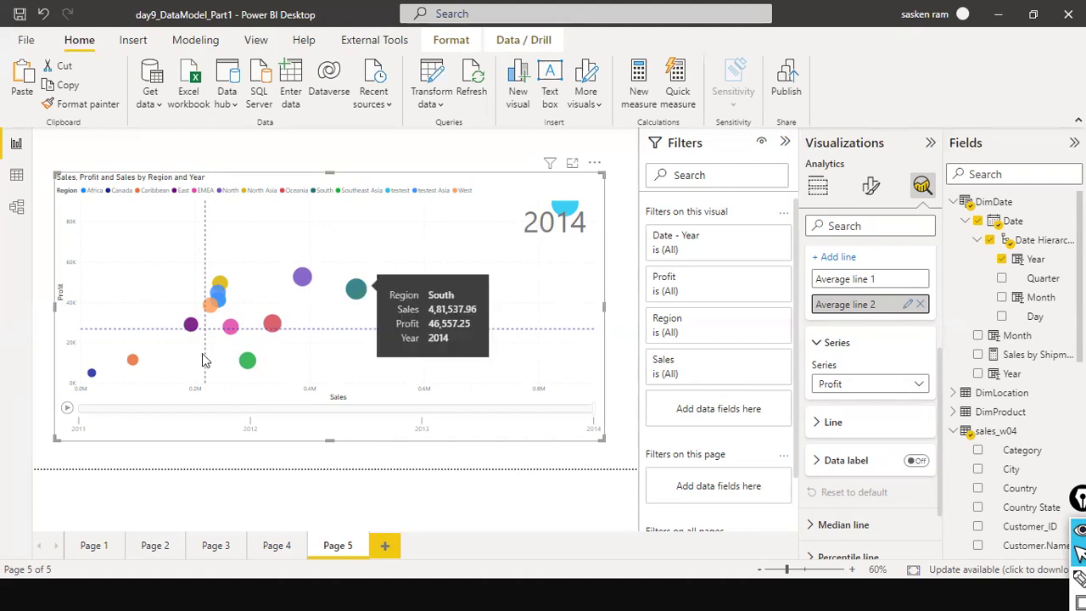
{"action": "mouse_move", "coordinate": [131, 364]}
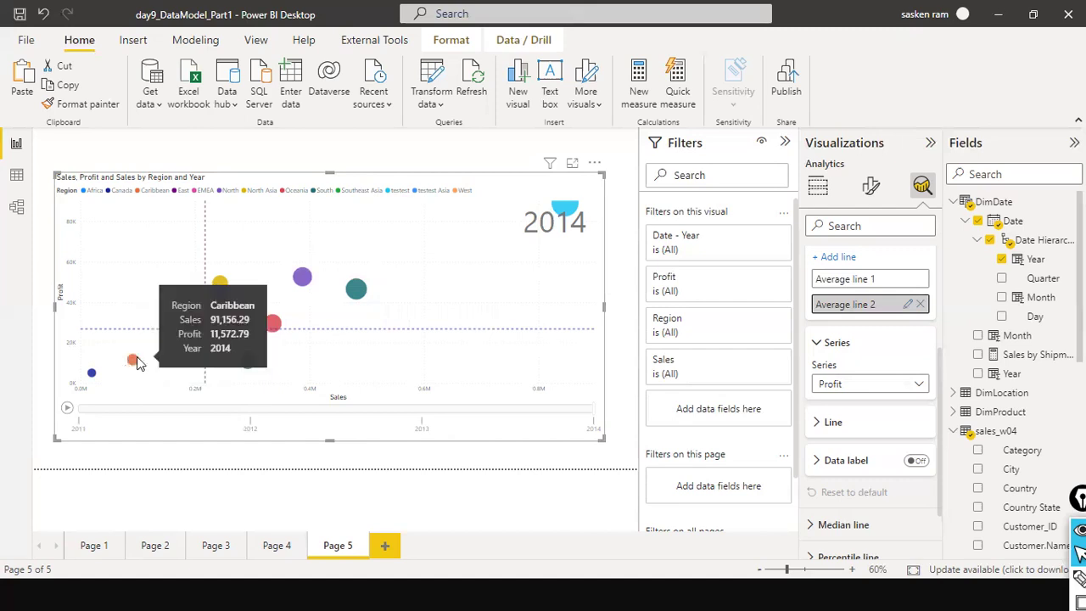
{"action": "mouse_move", "coordinate": [95, 377]}
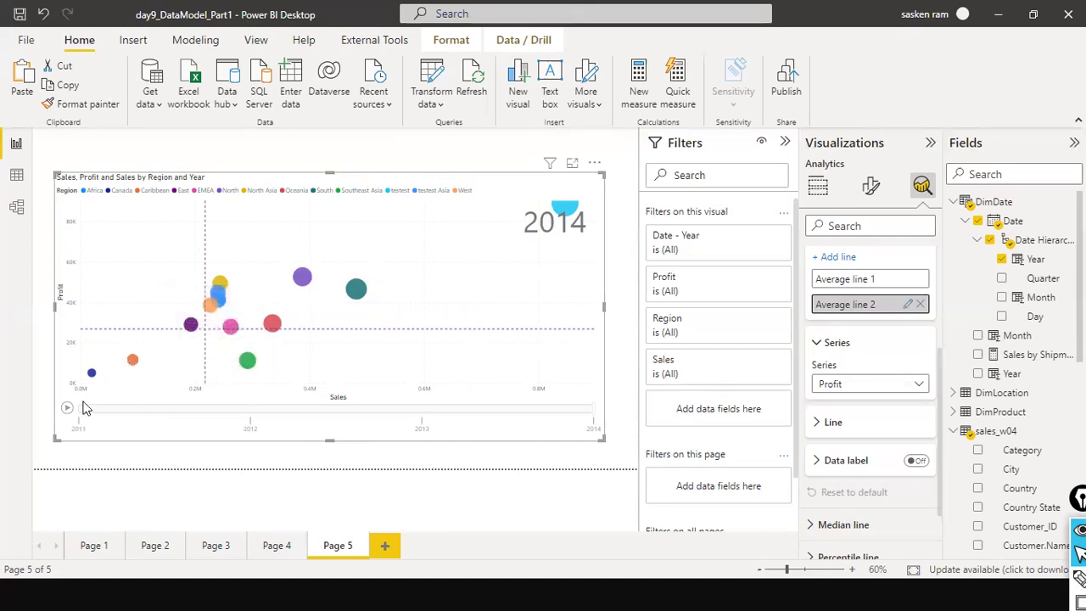
{"action": "mouse_move", "coordinate": [194, 334]}
{"action": "mouse_move", "coordinate": [247, 365]}
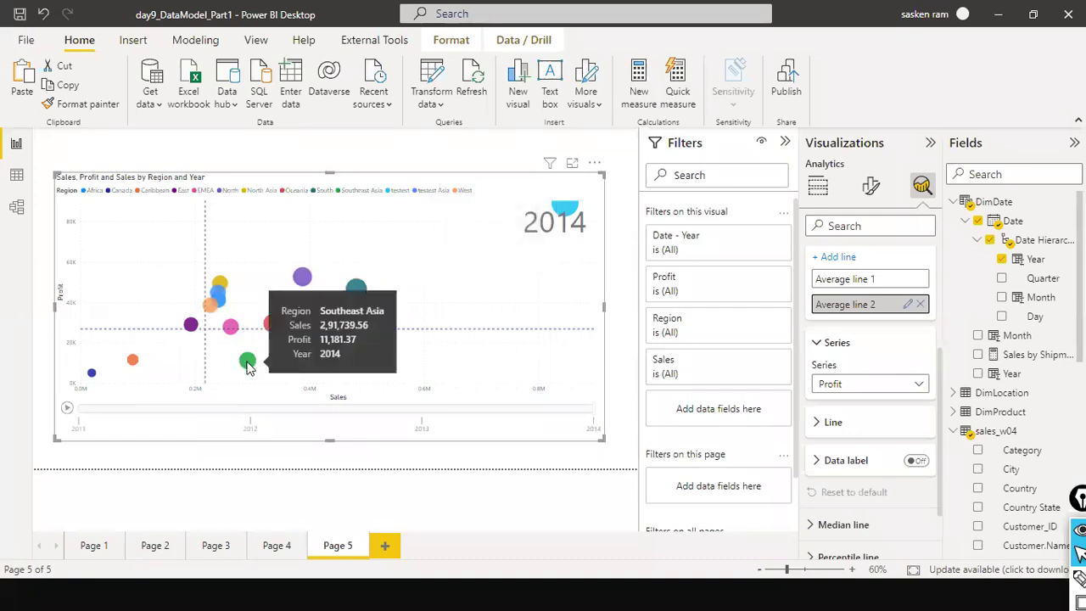
{"action": "mouse_move", "coordinate": [280, 325]}
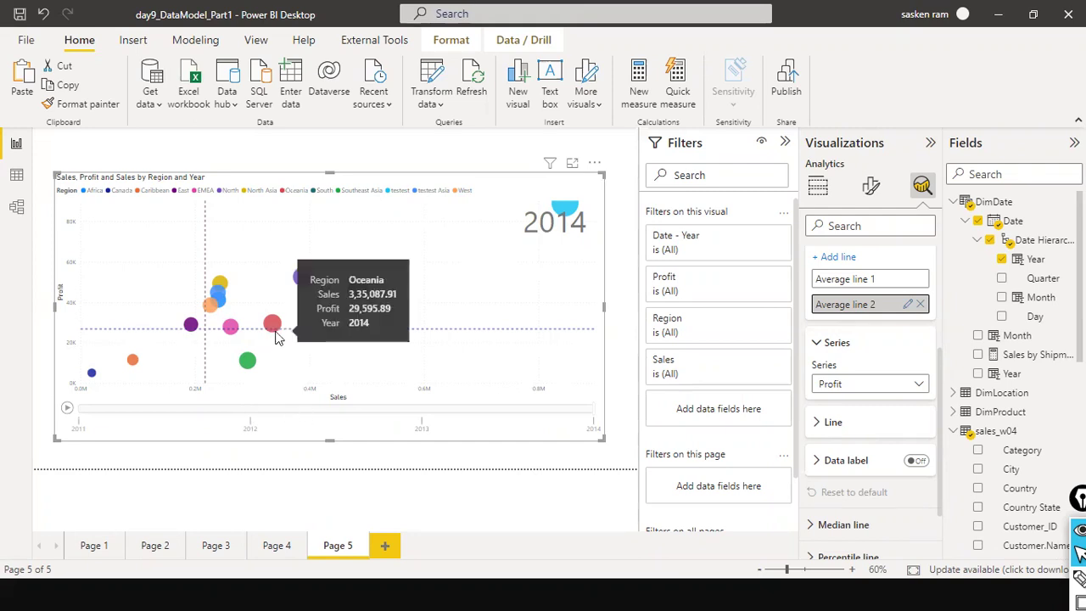
{"action": "mouse_move", "coordinate": [299, 286]}
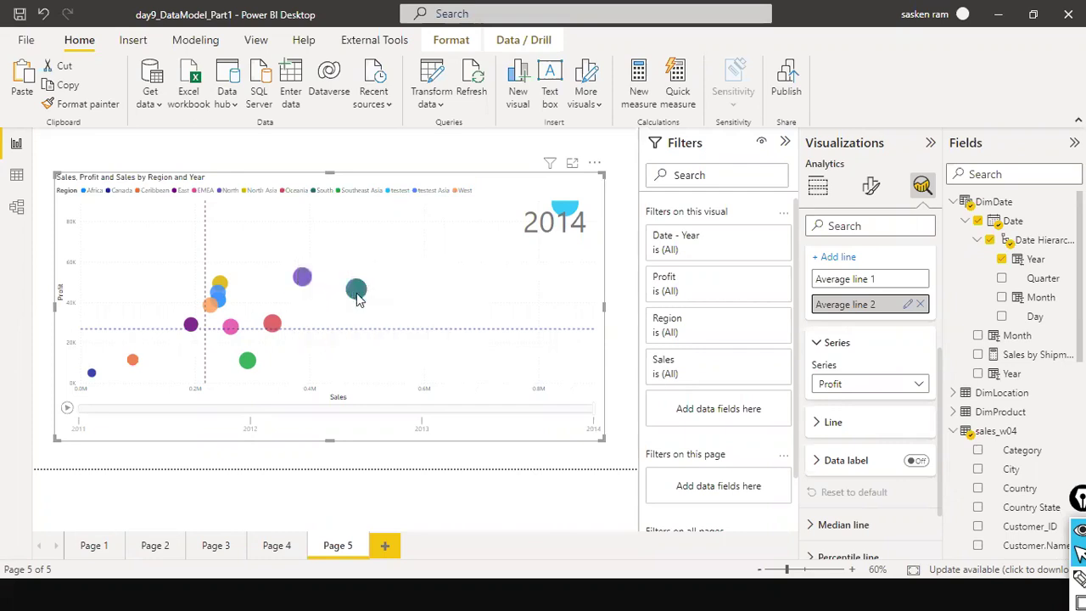
{"action": "mouse_move", "coordinate": [356, 294]}
{"action": "mouse_move", "coordinate": [234, 332]}
{"action": "mouse_move", "coordinate": [559, 212]}
{"action": "mouse_move", "coordinate": [192, 333]}
{"action": "left_click", "coordinate": [499, 158]}
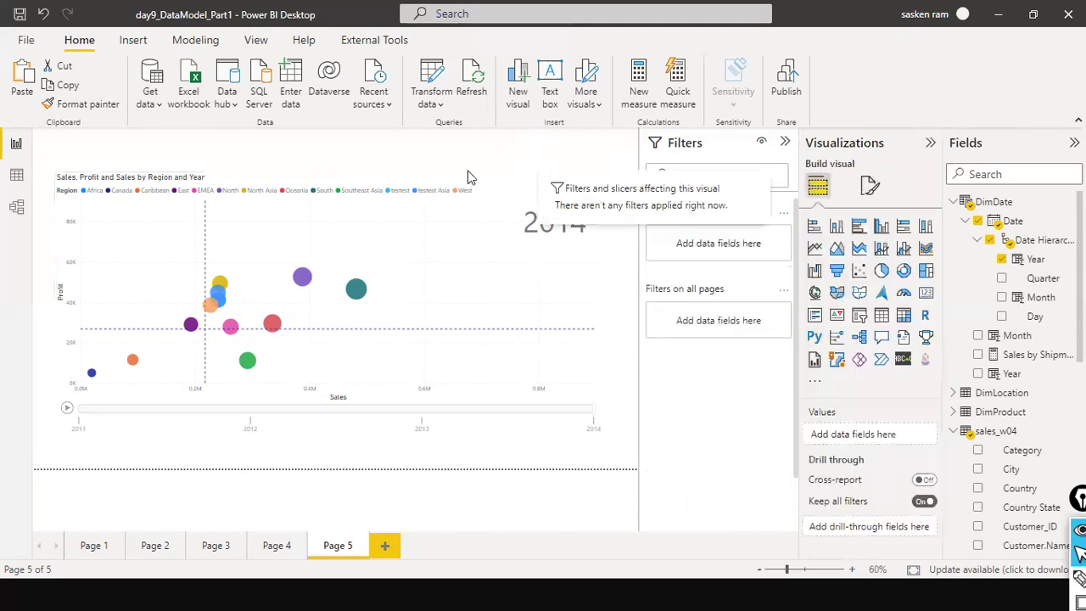
- Add a new blank page to the report
{"action": "left_click", "coordinate": [384, 546]}
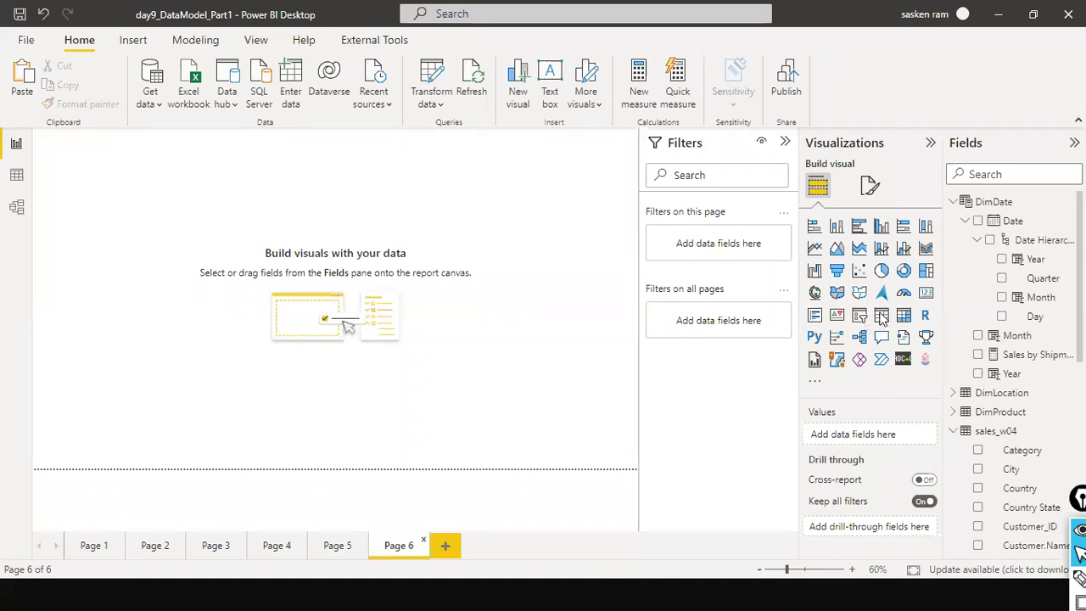
{"action": "key", "text": "alt+Tab"}
{"action": "key", "text": "Right"}
{"action": "key", "text": "Right"}
{"action": "key", "text": "Left"}
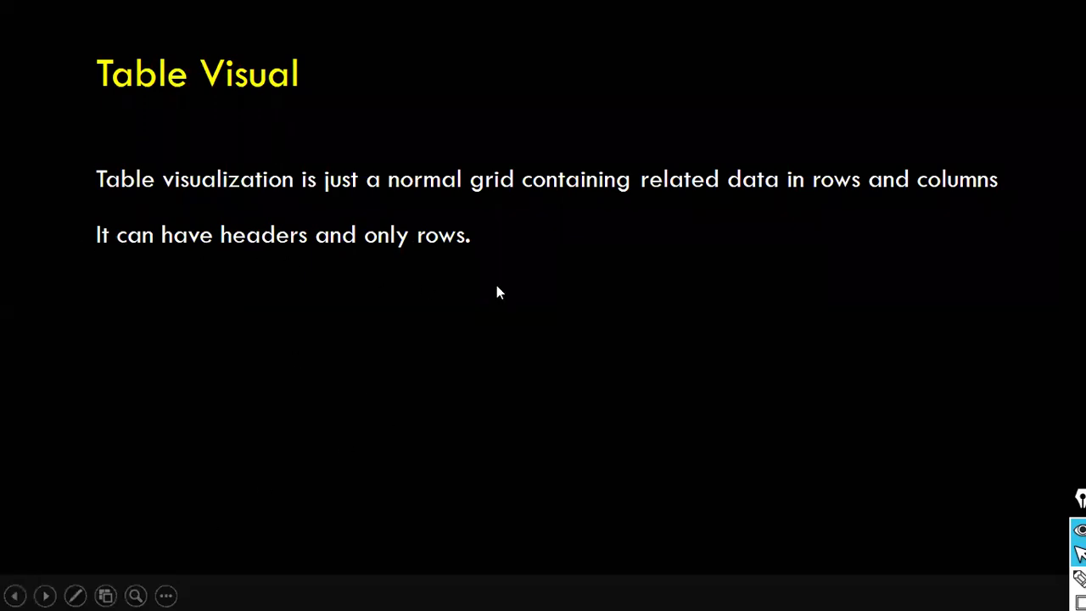
{"action": "key", "text": "alt+Tab"}
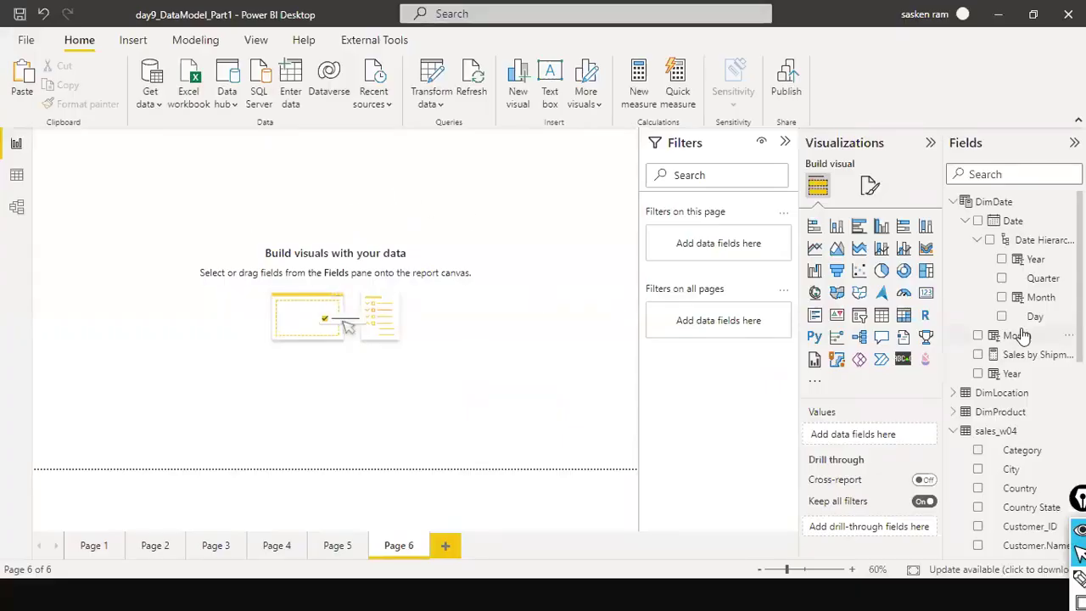
- Insert a table visual on the blank page, widen it, and add City from sales_w04 as its first column
{"action": "left_click", "coordinate": [887, 322]}
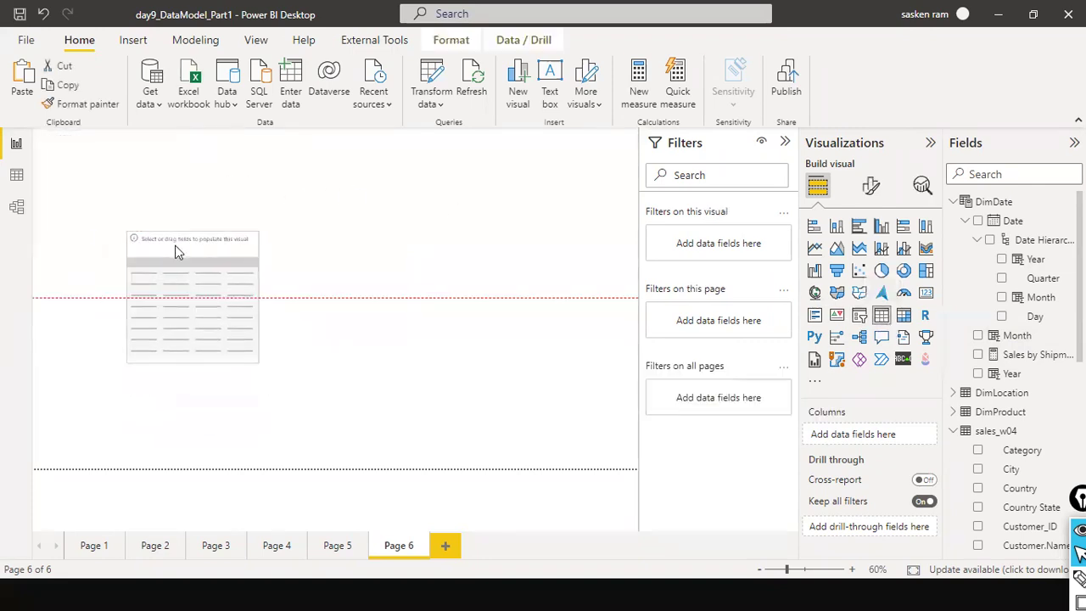
{"action": "left_click_drag", "start_coordinate": [261, 297], "coordinate": [231, 307]}
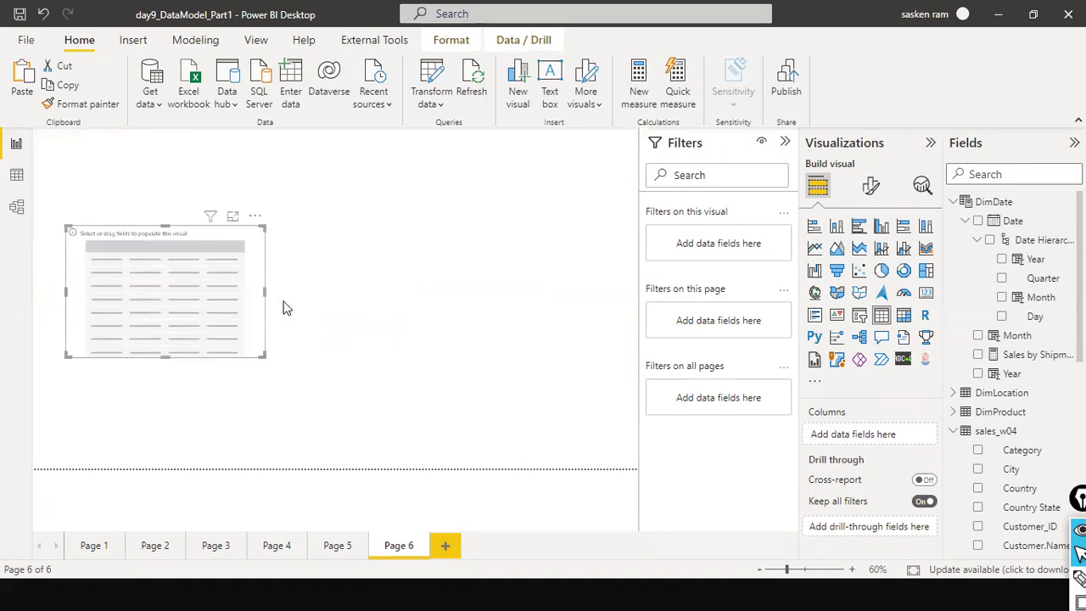
{"action": "scroll", "coordinate": [1034, 433], "scroll_direction": "down", "scroll_amount": 3}
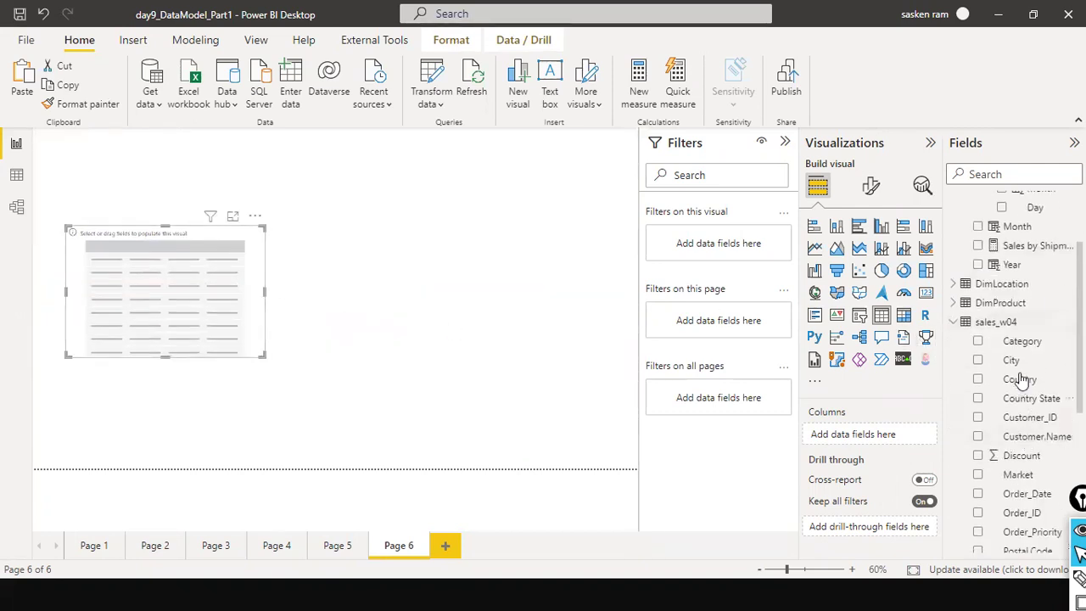
{"action": "left_click_drag", "start_coordinate": [472, 267], "coordinate": [170, 274]}
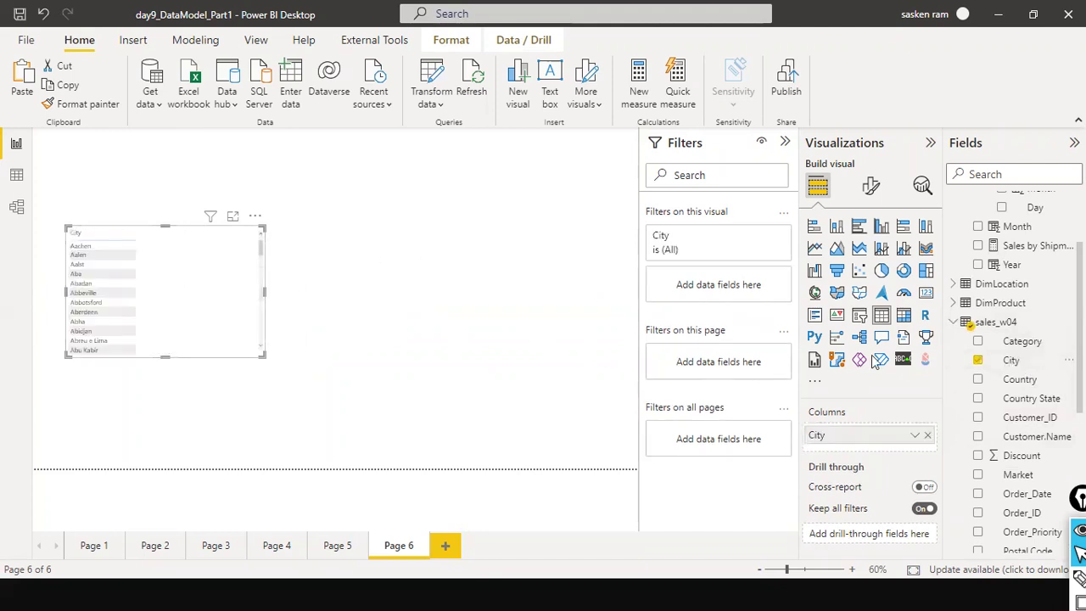
- Add Profit, Quantity and Sales from sales_w04 to the table, adjust its width to fit the columns, and reposition it
{"action": "scroll", "coordinate": [1018, 399], "scroll_direction": "down", "scroll_amount": 8}
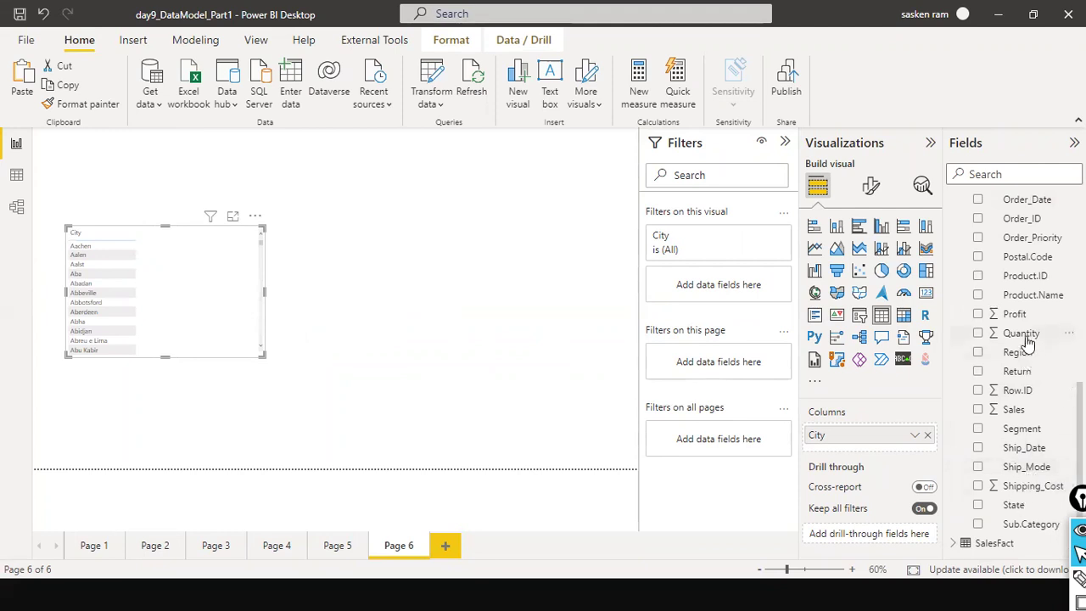
{"action": "left_click_drag", "start_coordinate": [1015, 314], "coordinate": [207, 244]}
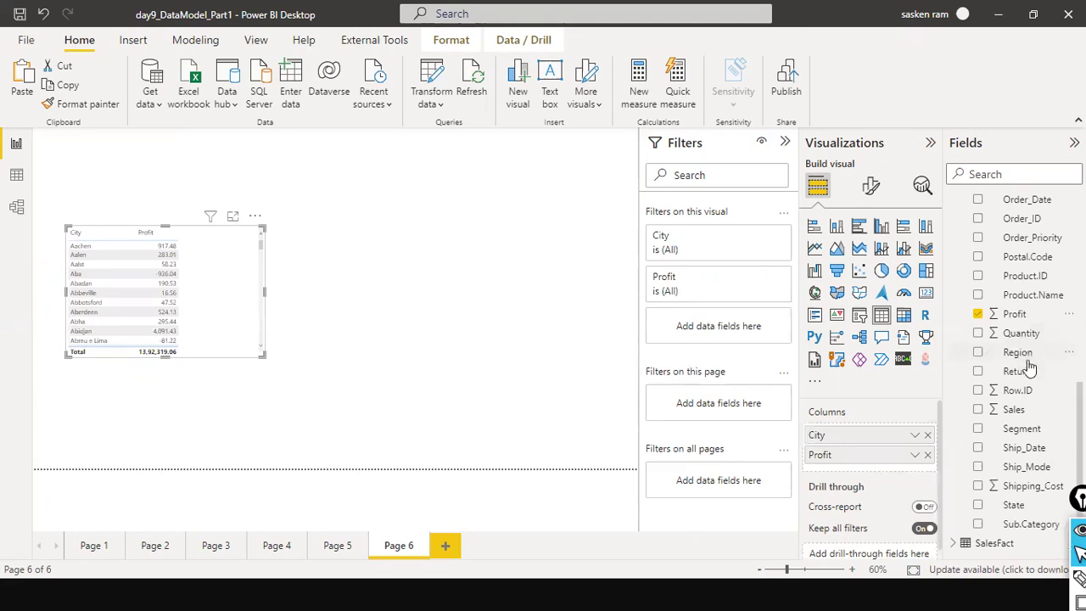
{"action": "left_click_drag", "start_coordinate": [1022, 333], "coordinate": [228, 242]}
{"action": "left_click_drag", "start_coordinate": [263, 286], "coordinate": [324, 291]}
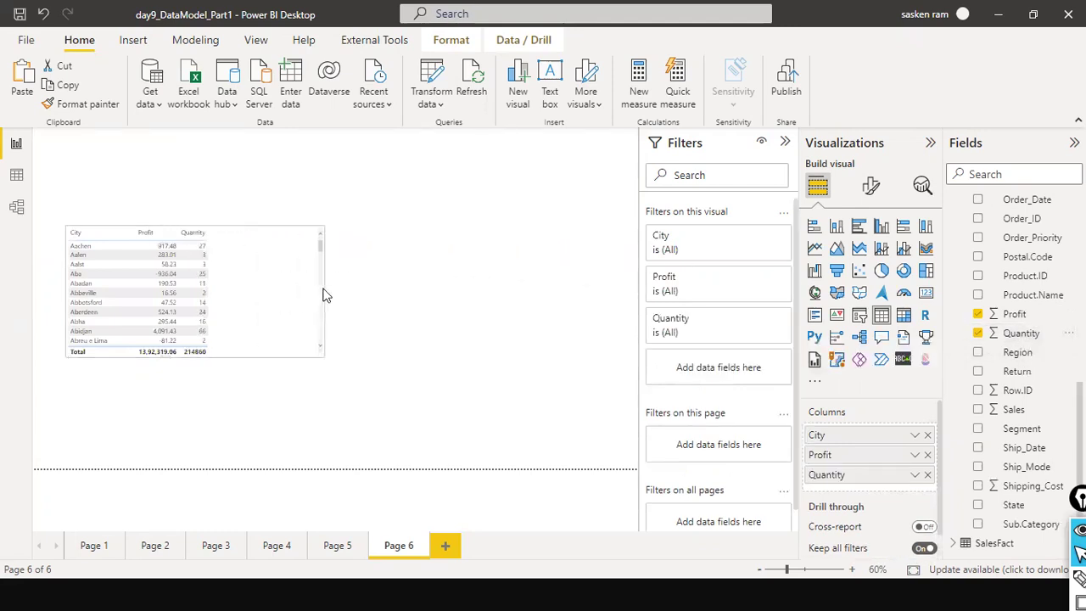
{"action": "left_click_drag", "start_coordinate": [1001, 414], "coordinate": [280, 239]}
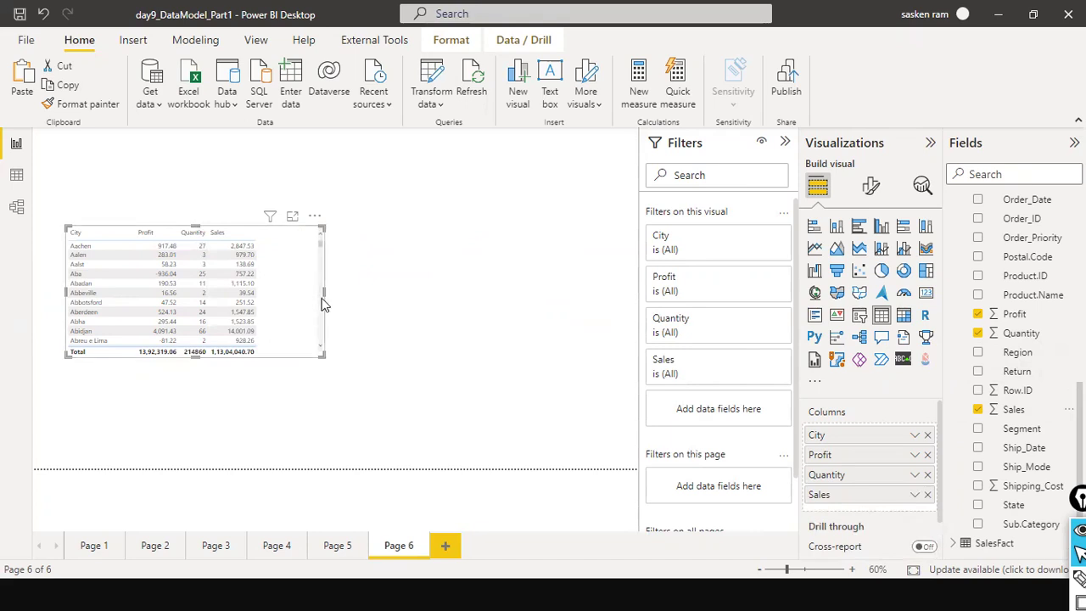
{"action": "mouse_move", "coordinate": [324, 293]}
{"action": "left_mouse_down"}
{"action": "mouse_move", "coordinate": [290, 299]}
{"action": "mouse_move", "coordinate": [322, 308]}
{"action": "mouse_move", "coordinate": [313, 281]}
{"action": "left_mouse_up"}
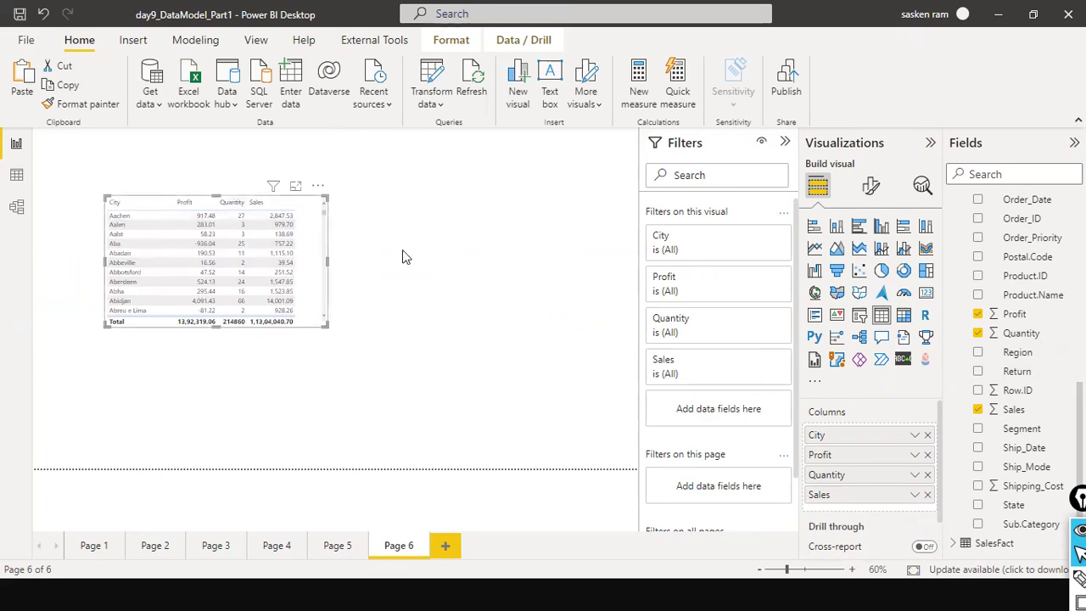
{"action": "scroll", "coordinate": [859, 419], "scroll_direction": "down", "scroll_amount": 1}
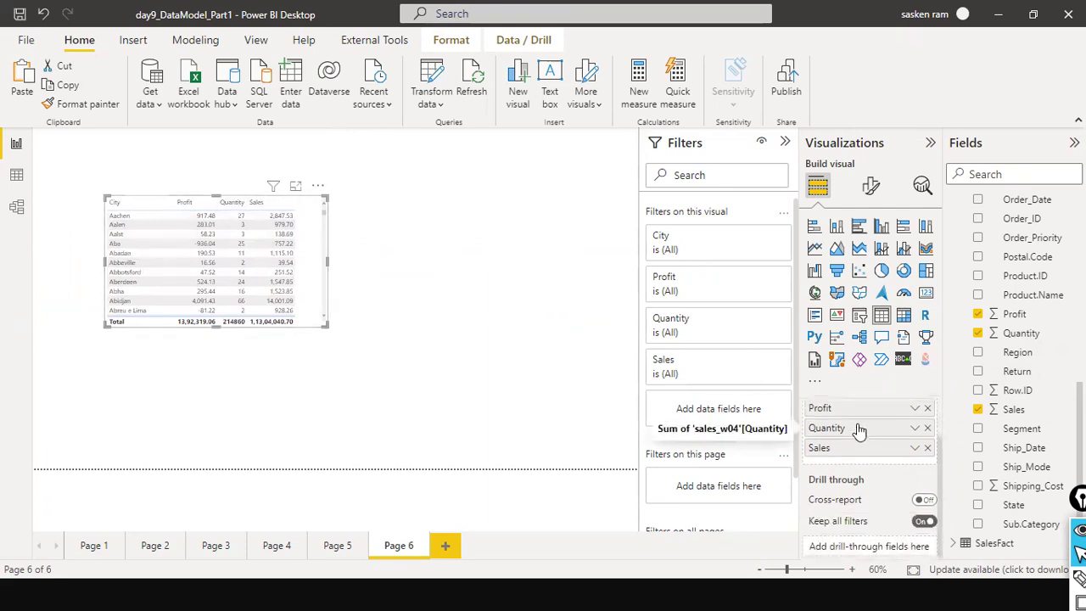
{"action": "scroll", "coordinate": [859, 430], "scroll_direction": "up", "scroll_amount": 1}
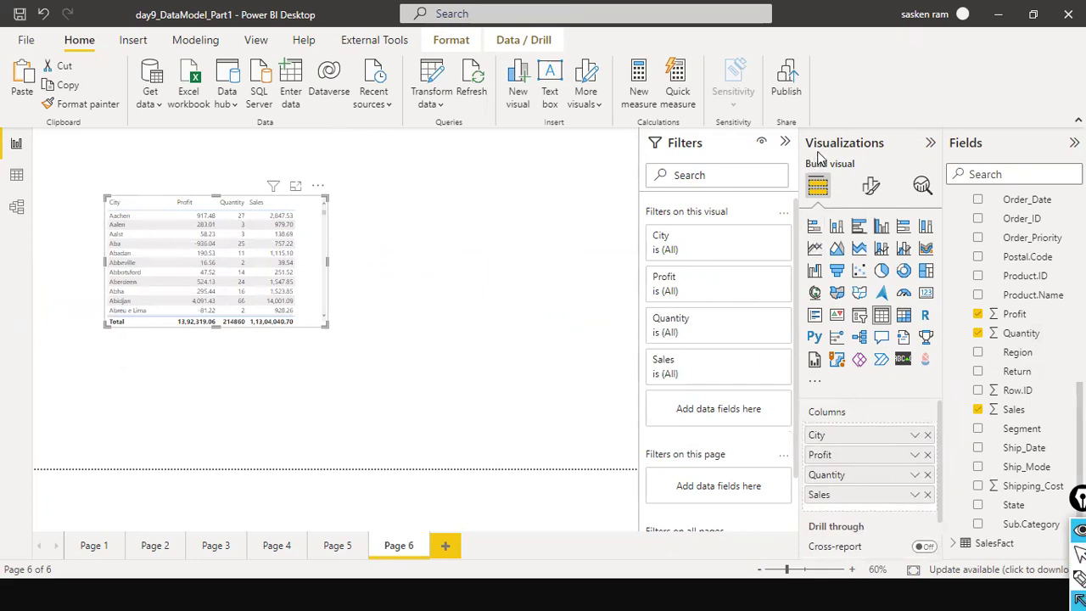
{"action": "left_click_drag", "start_coordinate": [822, 149], "coordinate": [823, 426]}
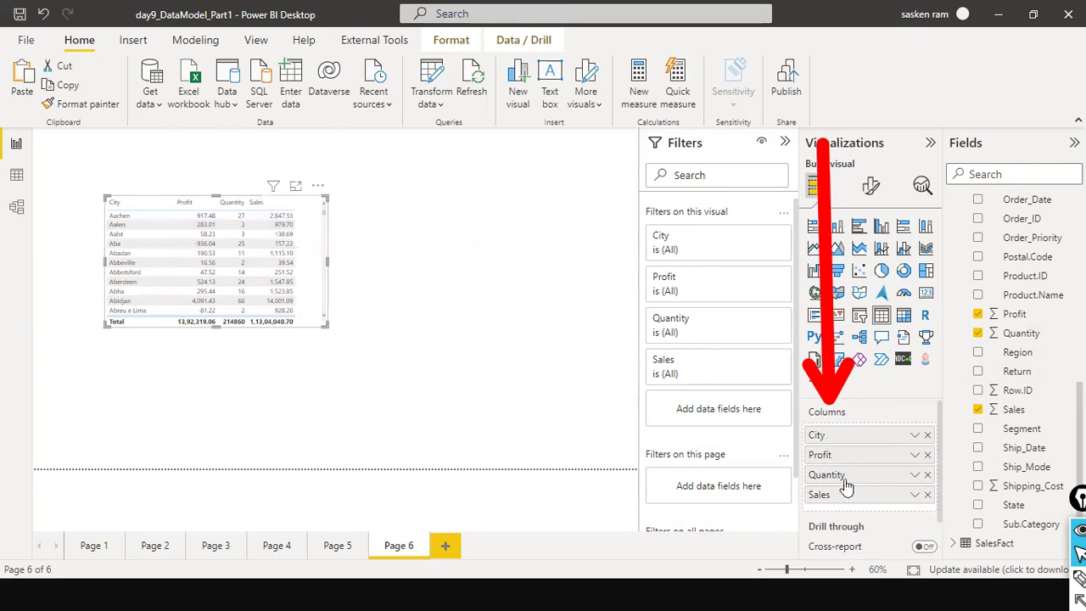
- Reorder the table's columns to City, Quantity, Profit, Sales, also trying Profit in the last place before restoring this order
{"action": "left_click_drag", "start_coordinate": [842, 461], "coordinate": [837, 496]}
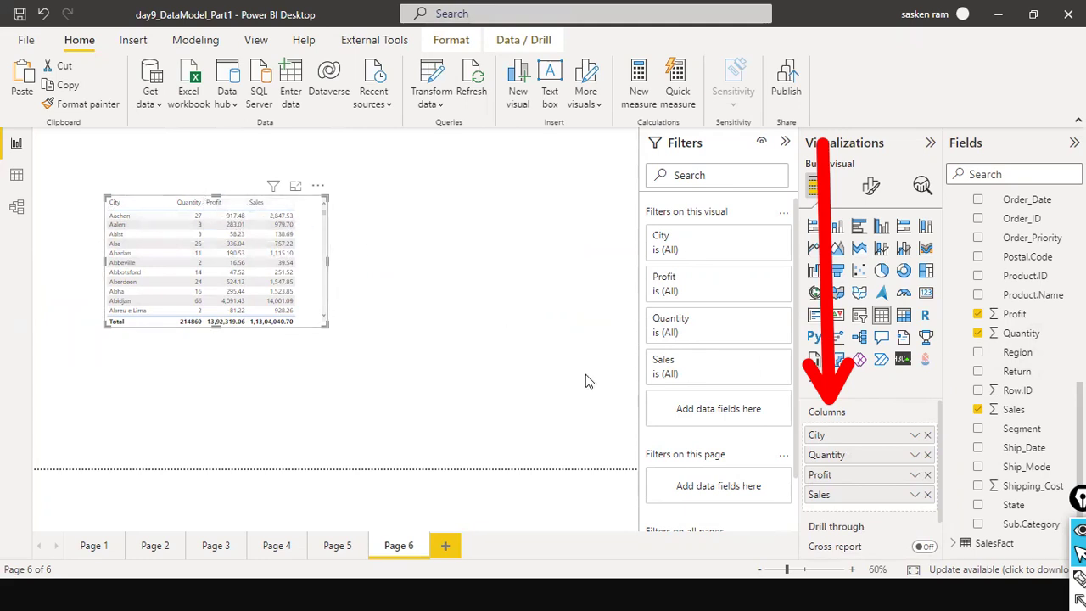
{"action": "left_click_drag", "start_coordinate": [853, 475], "coordinate": [844, 502]}
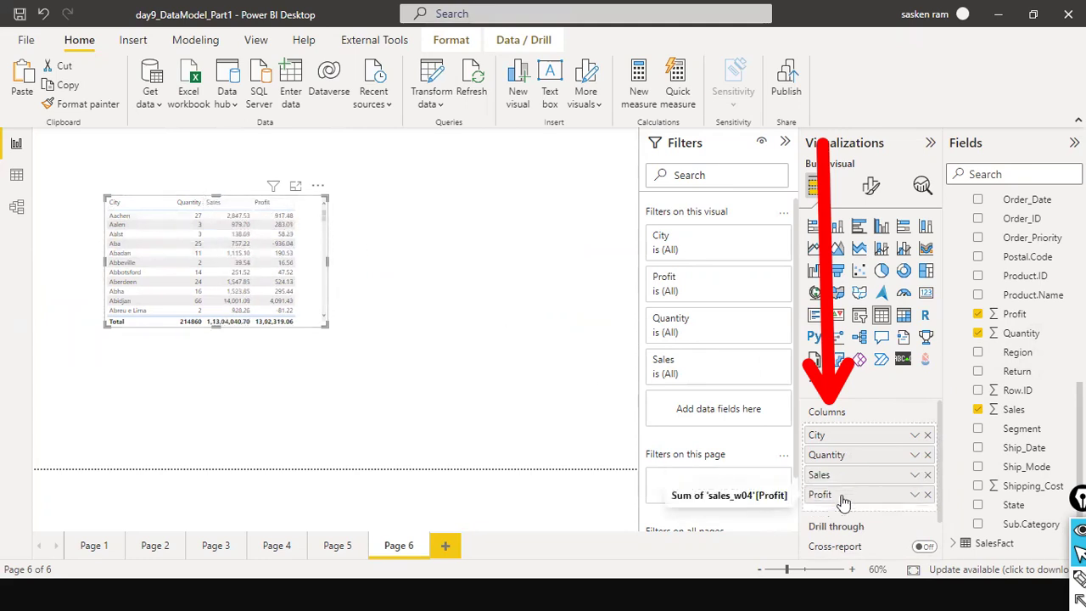
{"action": "left_click_drag", "start_coordinate": [843, 502], "coordinate": [848, 482]}
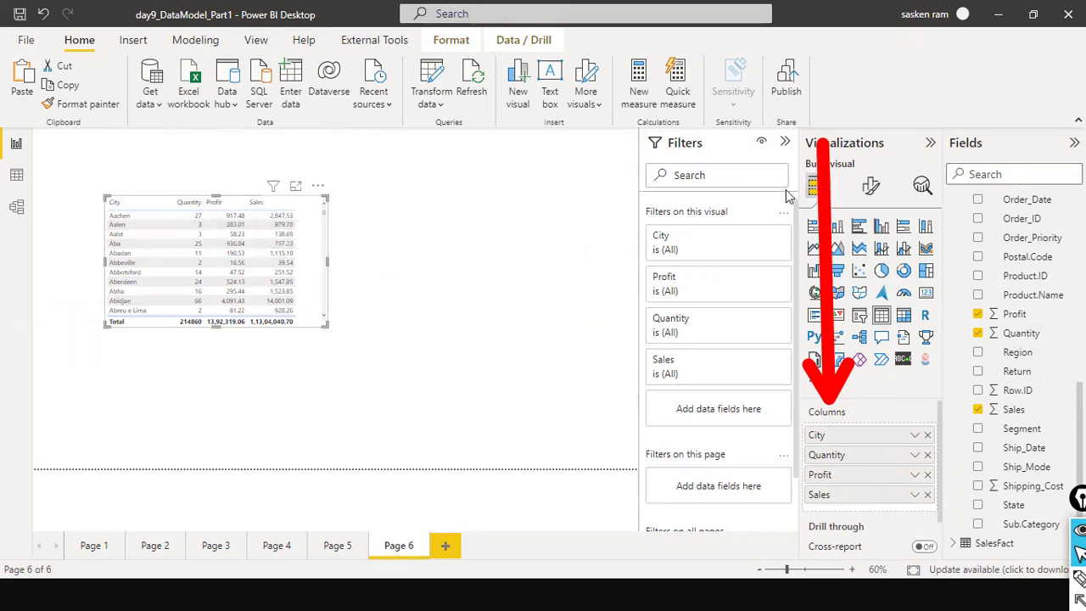
- Turn on vertical gridlines in the table's grid formatting and expand their color and width settings
{"action": "left_click", "coordinate": [873, 188]}
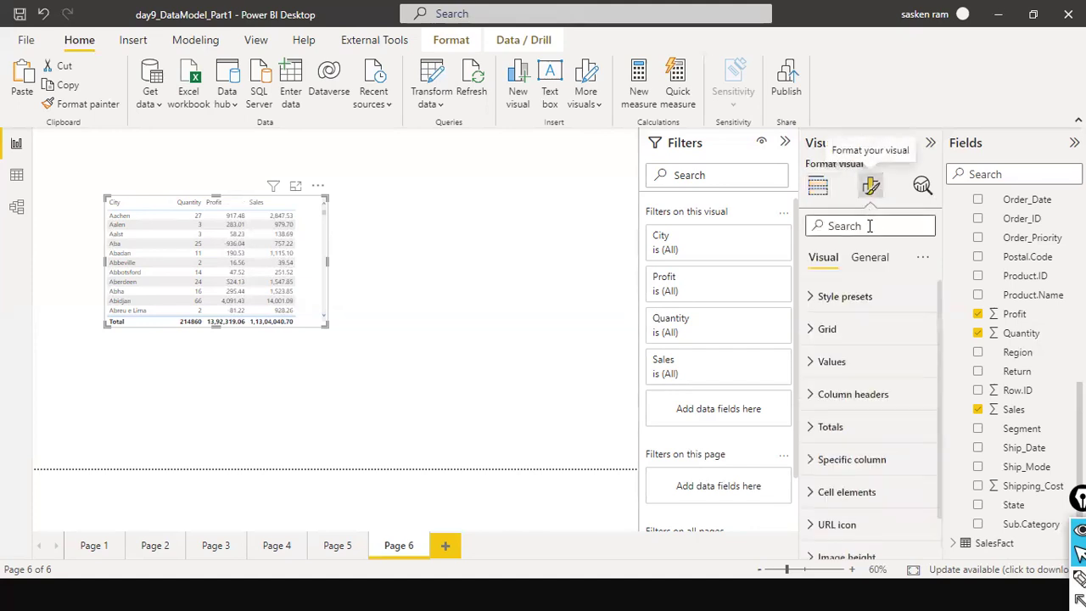
{"action": "left_click", "coordinate": [819, 330]}
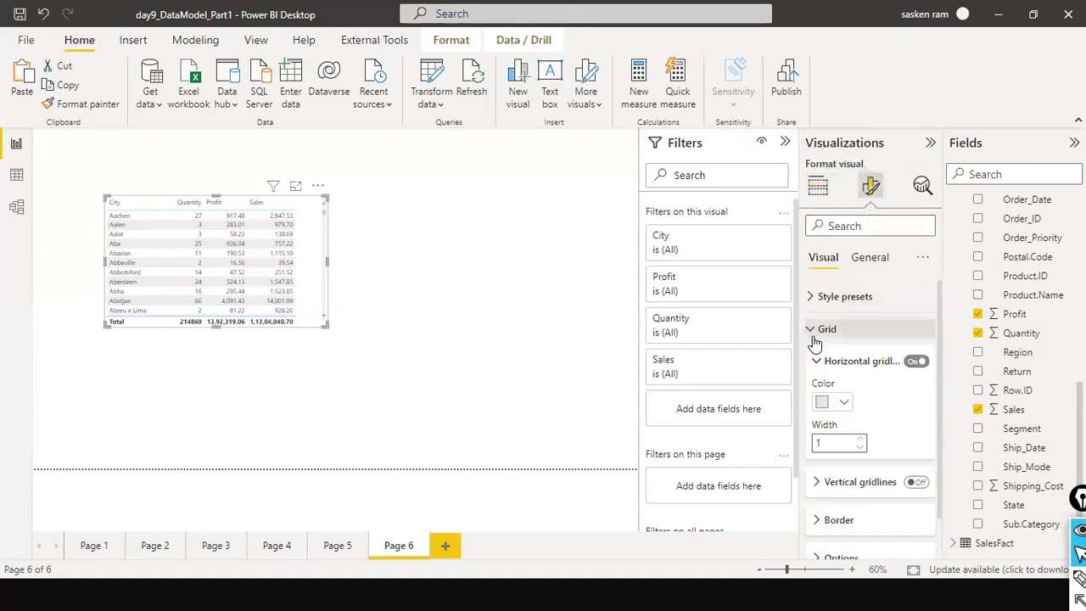
{"action": "scroll", "coordinate": [840, 406], "scroll_direction": "down", "scroll_amount": 1}
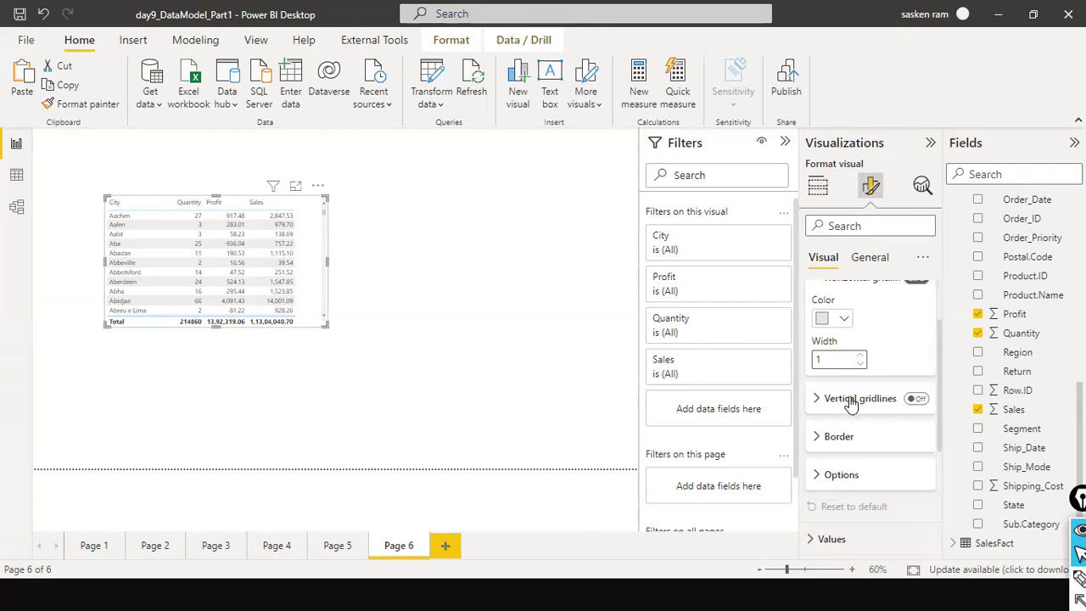
{"action": "left_click", "coordinate": [917, 402]}
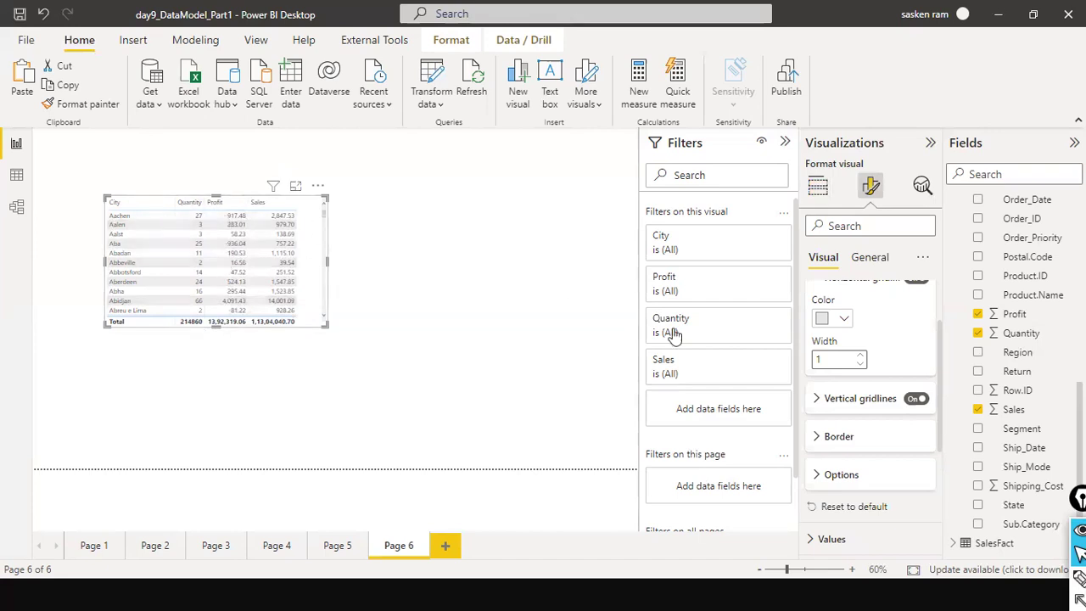
{"action": "left_click", "coordinate": [819, 402]}
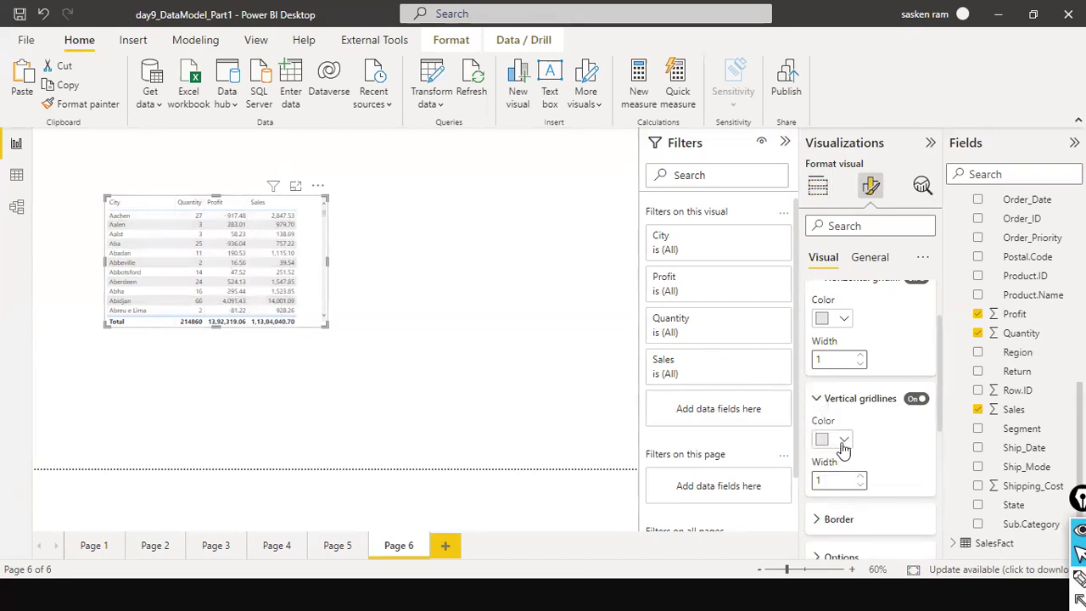
- Review the table's grid formatting settings for gridlines, border, row padding and global font size
{"action": "scroll", "coordinate": [887, 359], "scroll_direction": "up", "scroll_amount": 3}
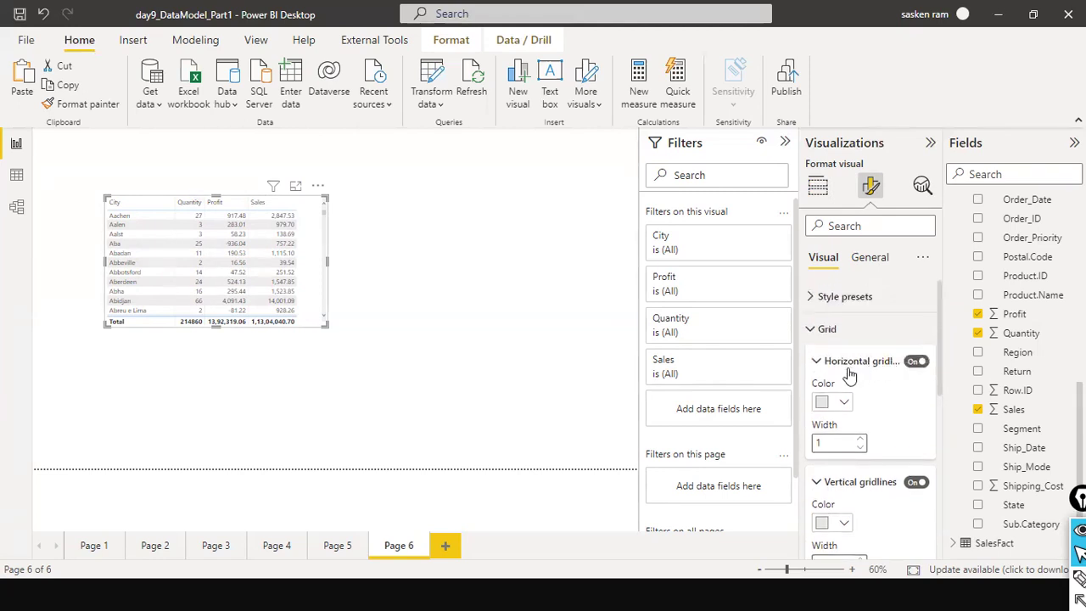
{"action": "scroll", "coordinate": [848, 373], "scroll_direction": "down", "scroll_amount": 3}
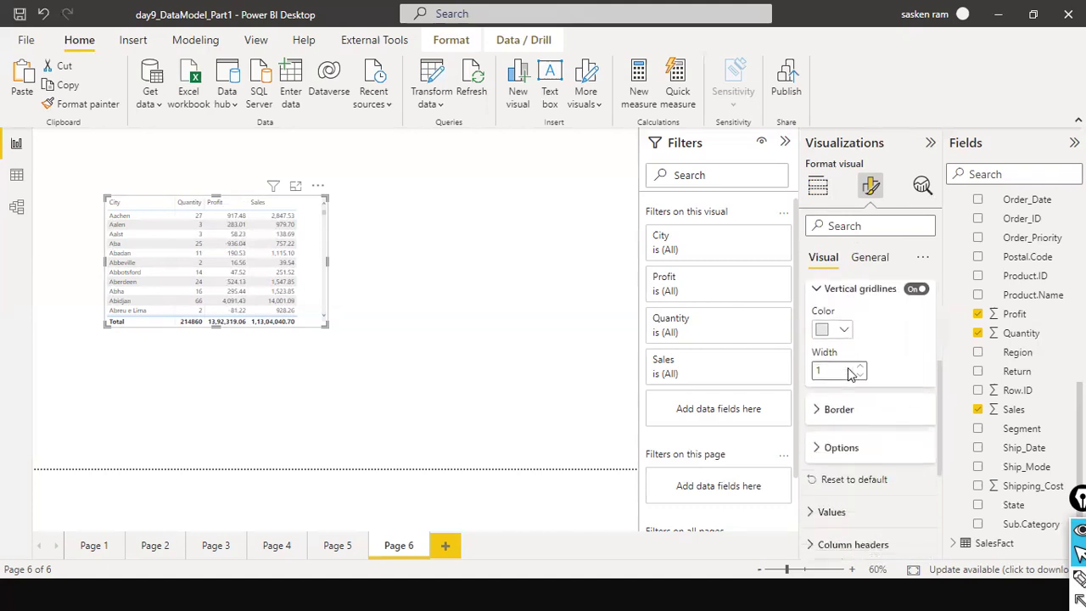
{"action": "left_click", "coordinate": [825, 360]}
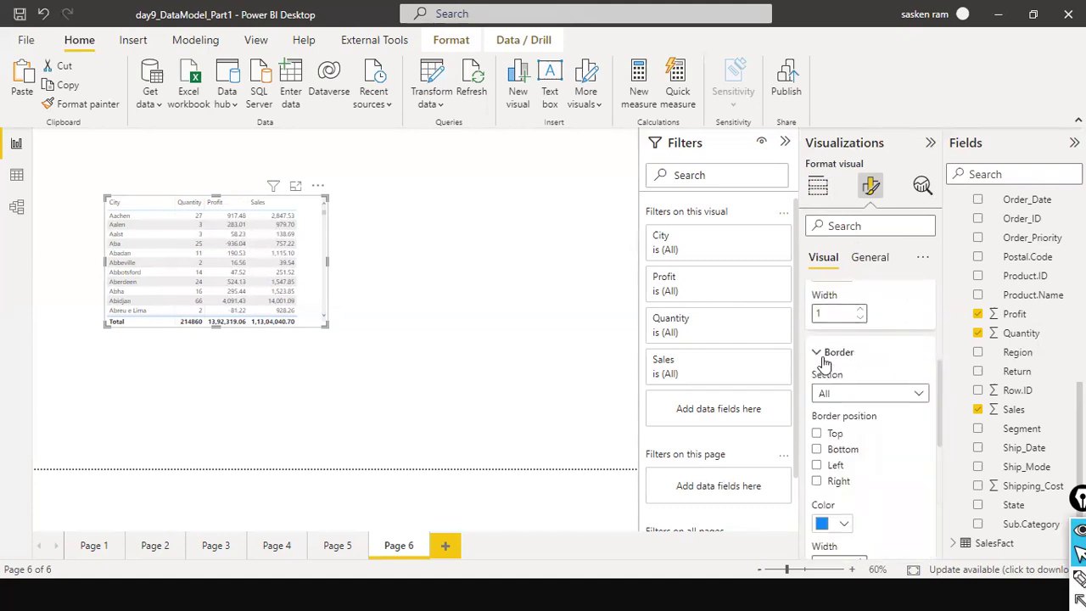
{"action": "scroll", "coordinate": [823, 365], "scroll_direction": "down", "scroll_amount": 5}
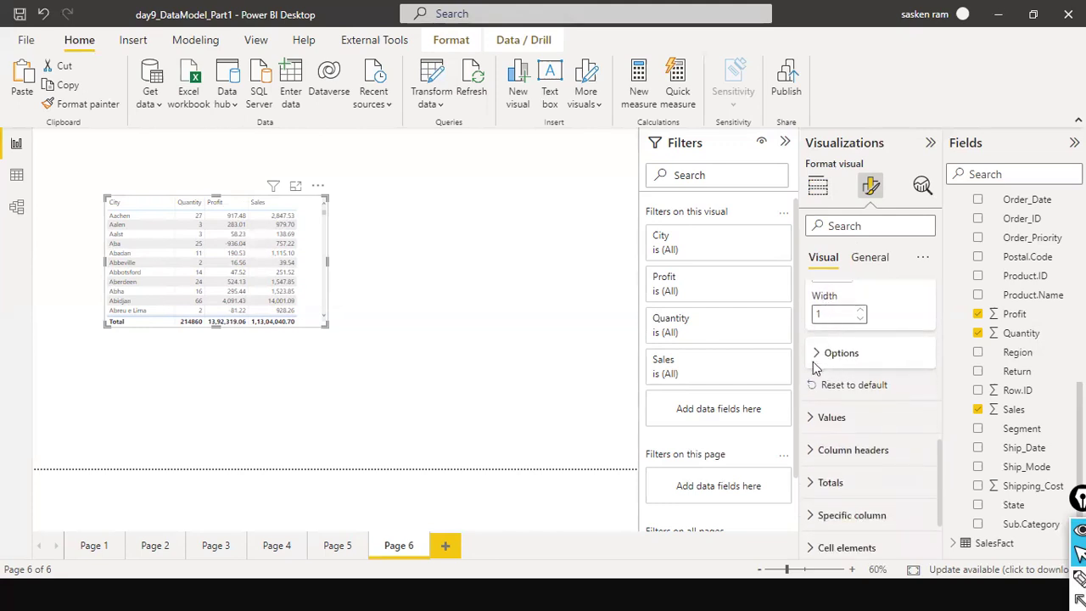
{"action": "left_click", "coordinate": [817, 356]}
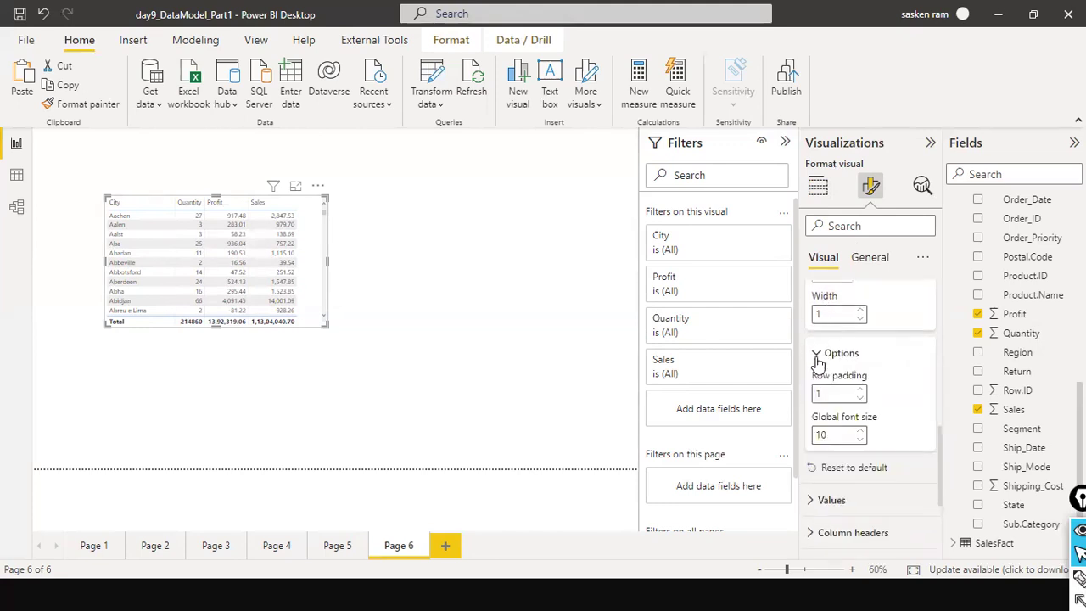
- Set the font size of the table's values to 11
{"action": "left_click", "coordinate": [817, 357]}
{"action": "scroll", "coordinate": [816, 359], "scroll_direction": "down", "scroll_amount": 2}
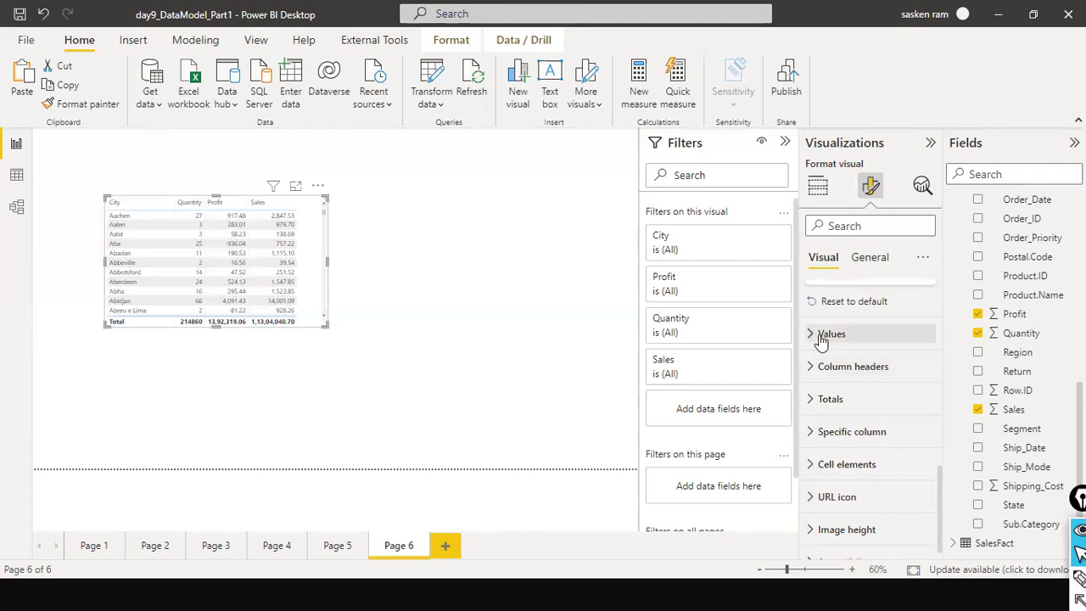
{"action": "left_click", "coordinate": [813, 338]}
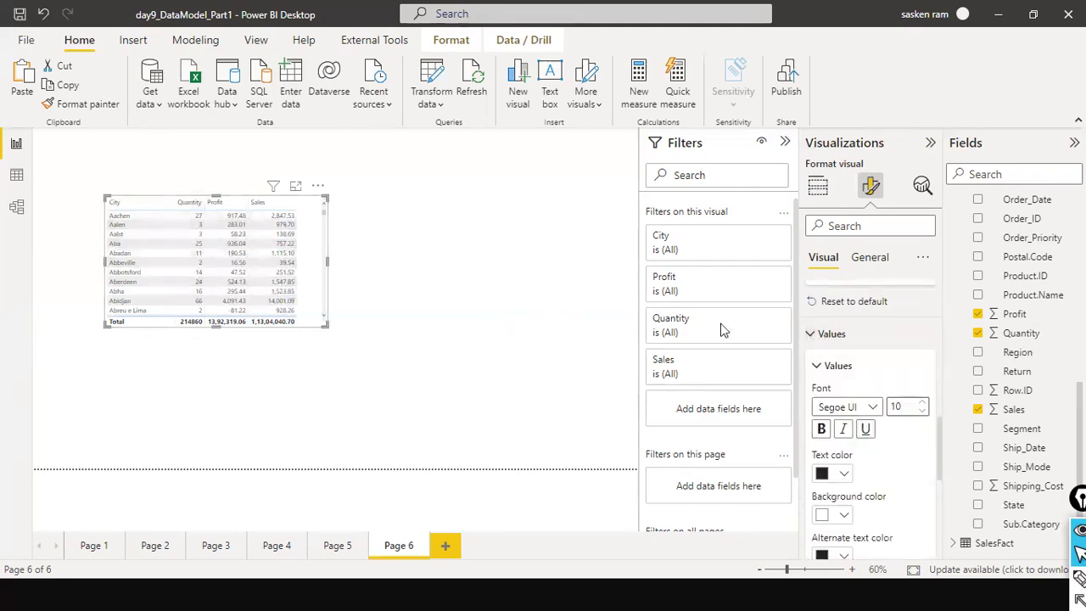
{"action": "left_click", "coordinate": [923, 402]}
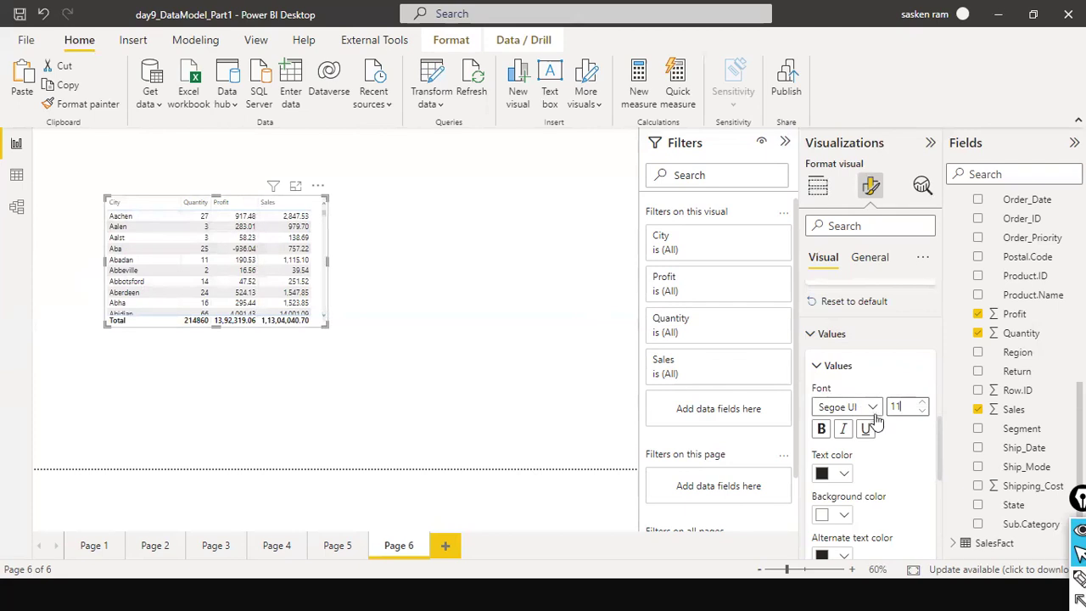
- Turn on the table's title in its general formatting and enter the text "Sales breakdown by City"
{"action": "left_click", "coordinate": [872, 227]}
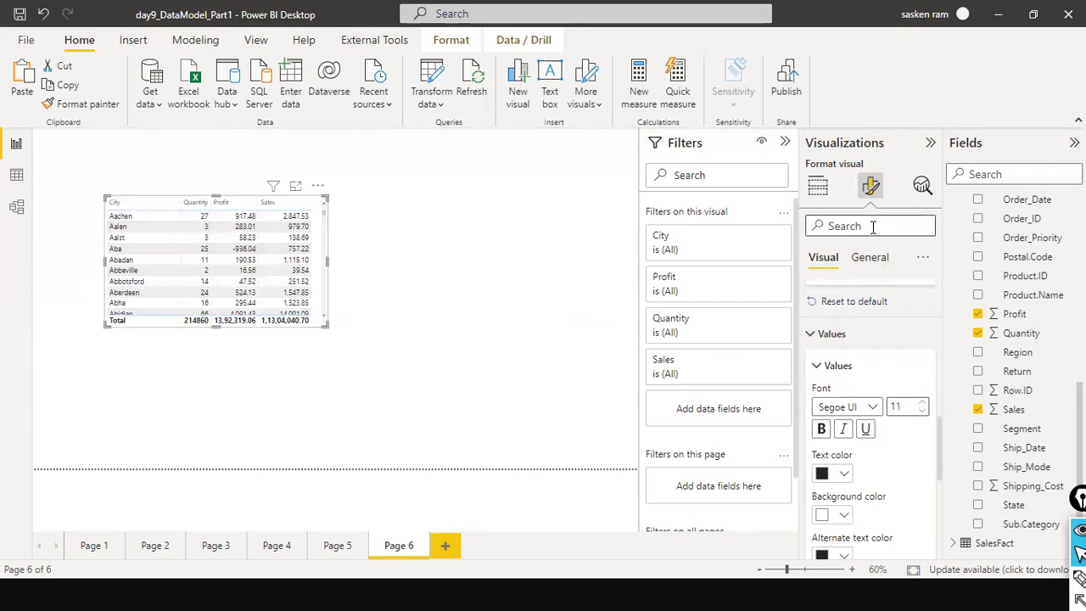
{"action": "type", "text": "title"}
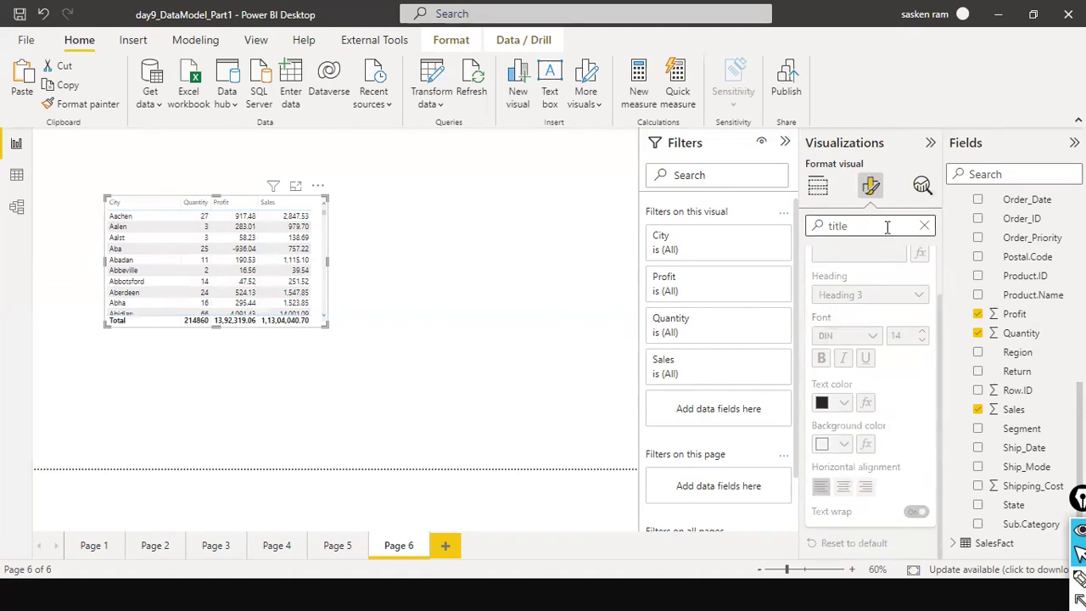
{"action": "left_click", "coordinate": [923, 225]}
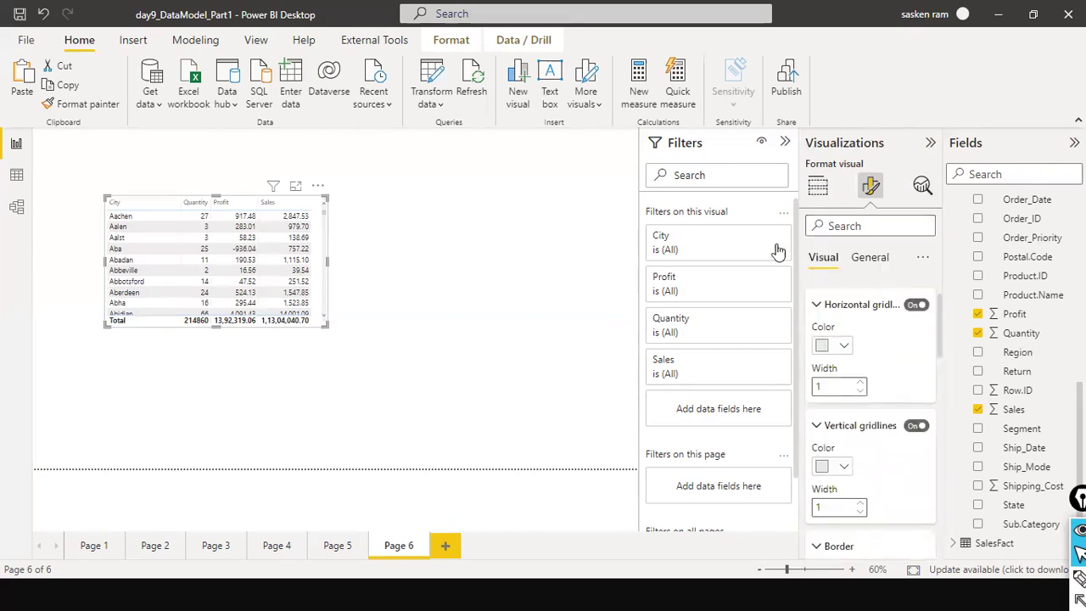
{"action": "left_click", "coordinate": [871, 259]}
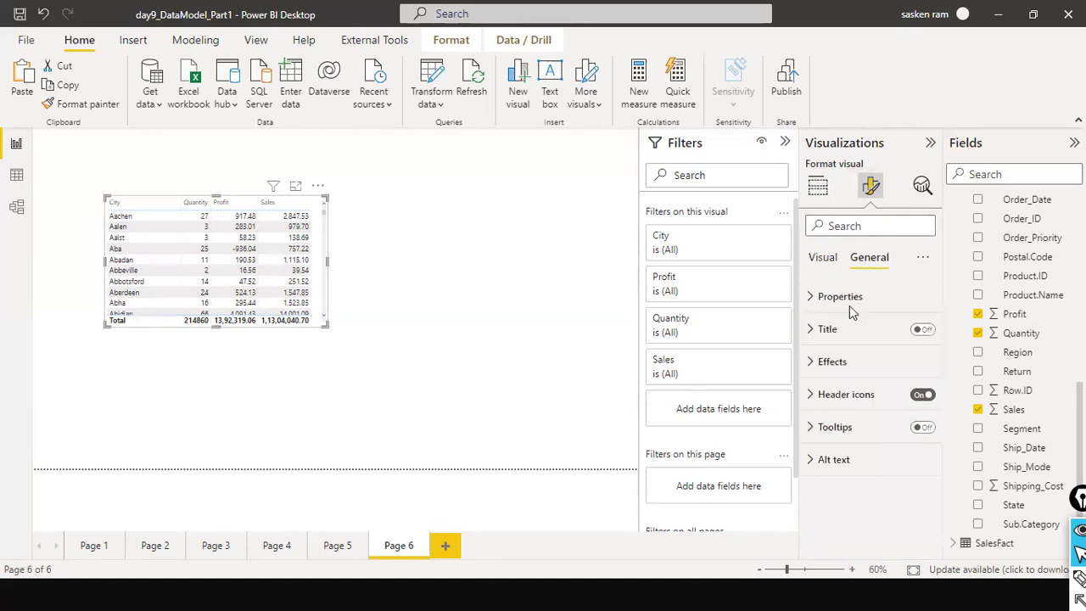
{"action": "left_click", "coordinate": [925, 333]}
{"action": "left_click", "coordinate": [810, 331]}
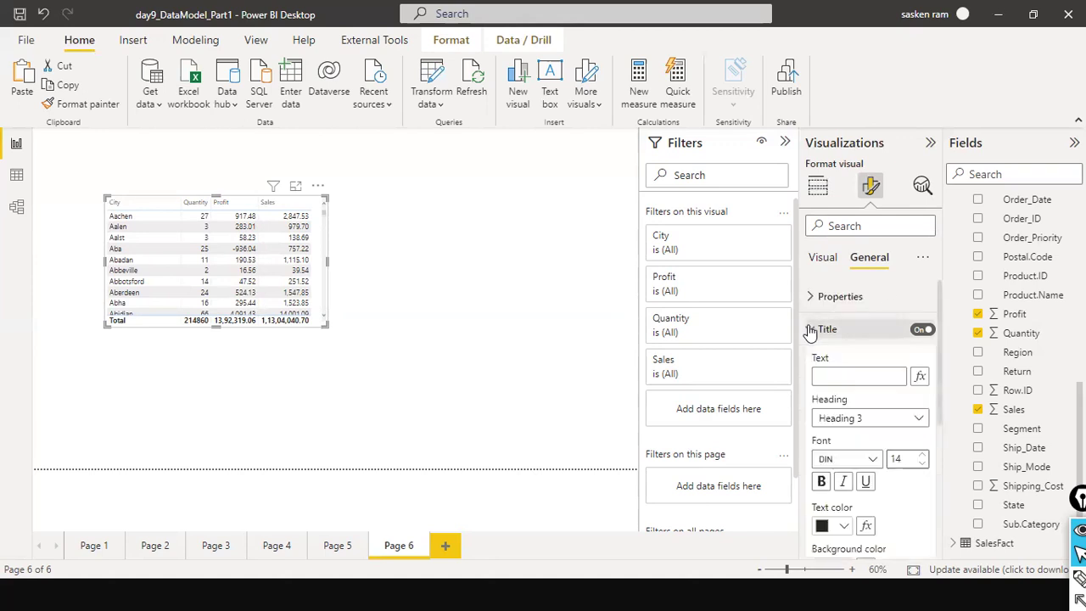
{"action": "left_click", "coordinate": [850, 376]}
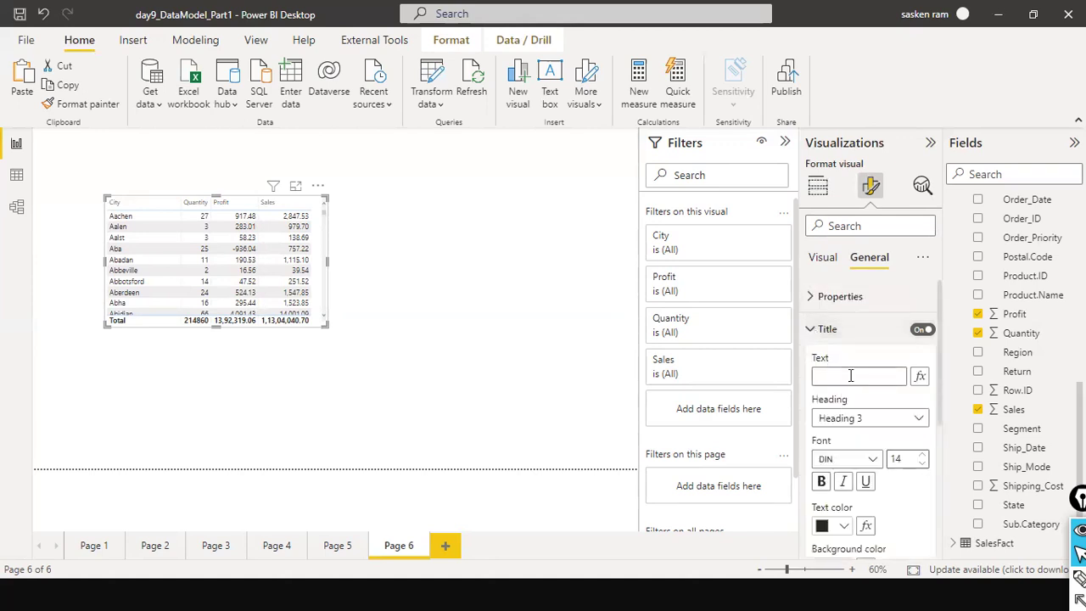
{"action": "type", "text": "Sales break"}
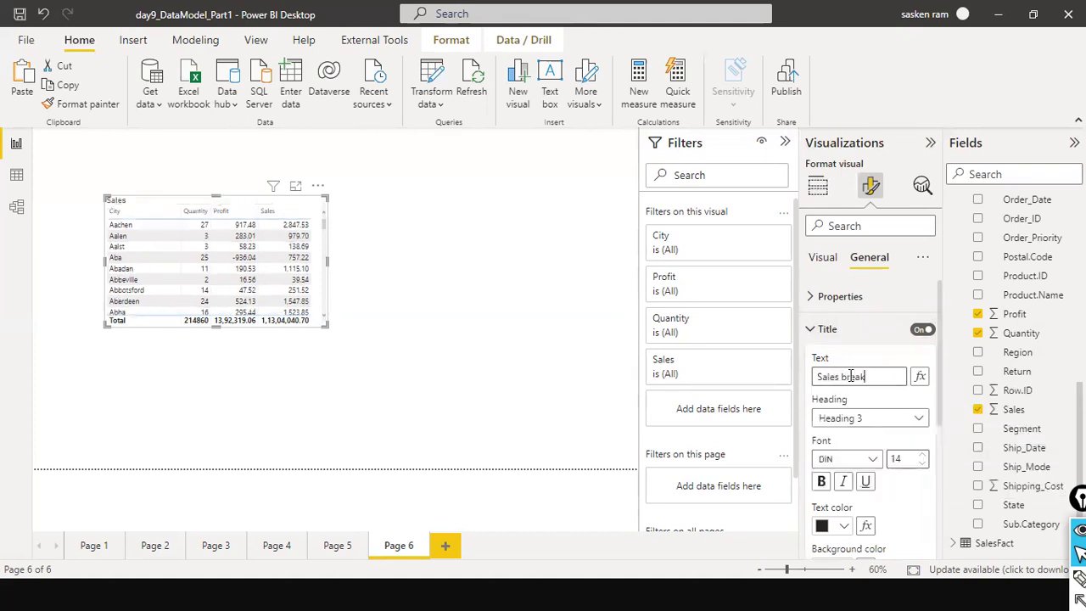
{"action": "type", "text": "down by City"}
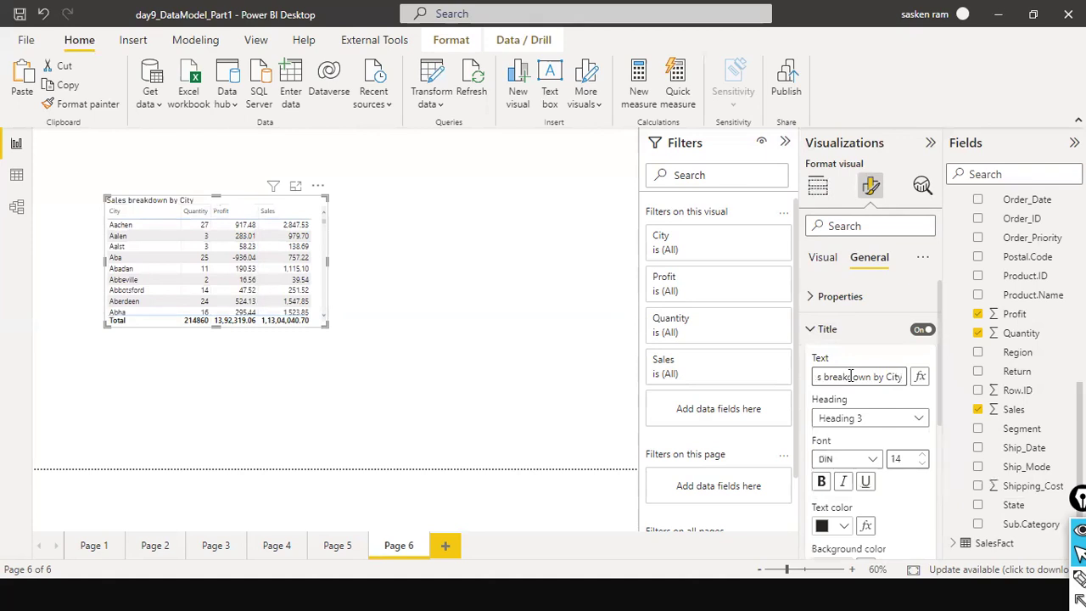
{"action": "key", "text": "Home"}
{"action": "key", "text": "End"}
{"action": "type", "text": "rofit"}
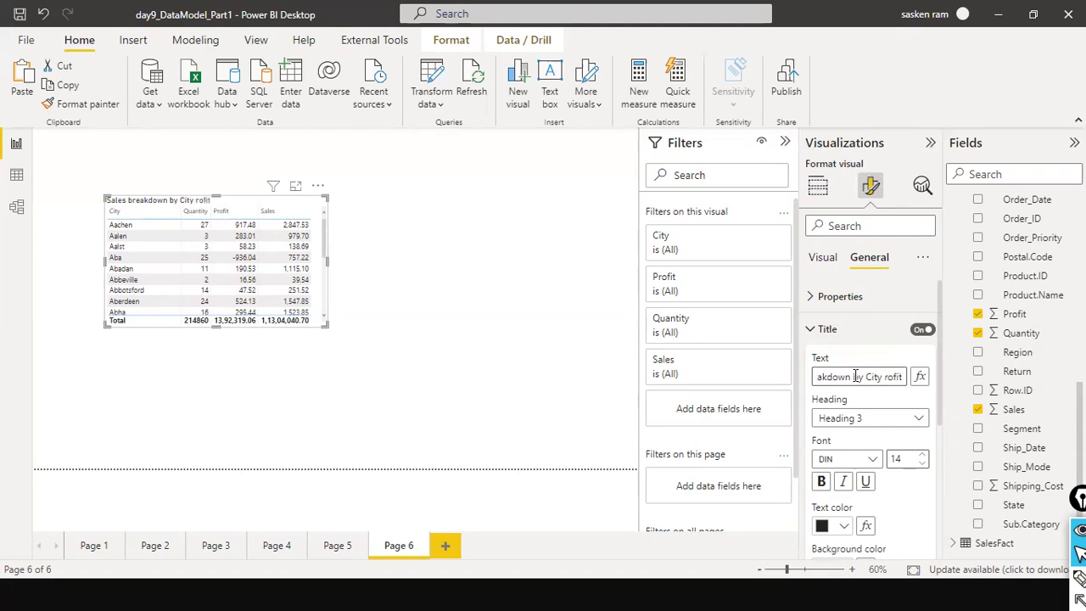
{"action": "key", "text": "BackSpace"}
{"action": "key", "text": "BackSpace"}
{"action": "key", "text": "BackSpace"}
{"action": "key", "text": "BackSpace"}
{"action": "key", "text": "BackSpace"}
{"action": "key", "text": "BackSpace"}
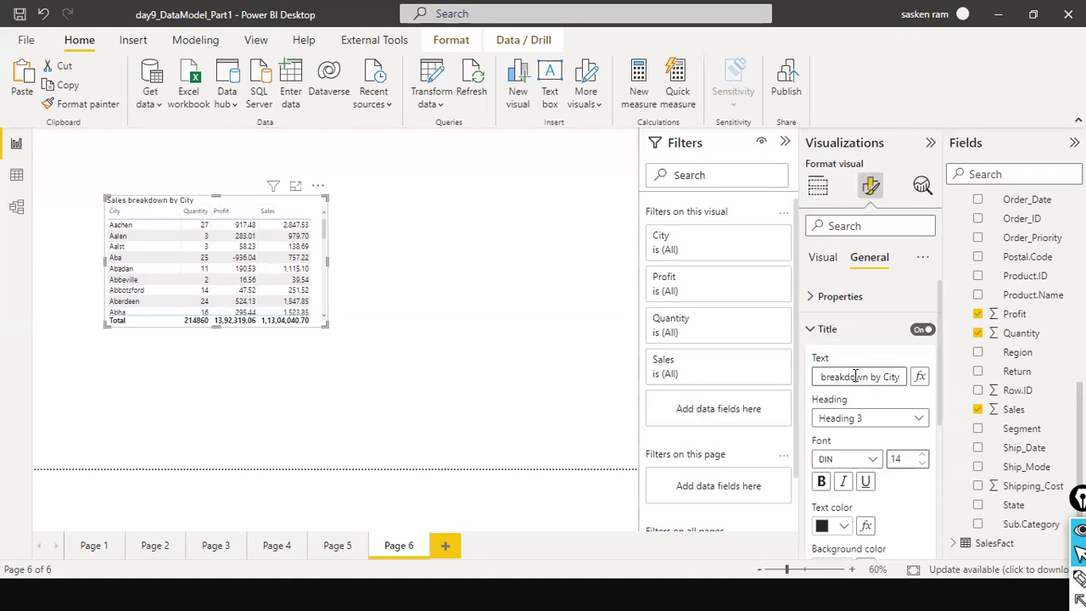
- Insert "& Profit" after the first word of the table's title so it reads "Sales & Profit breakdown by City"
{"action": "key", "text": "Home"}
{"action": "type", "text": "& "}
{"action": "type", "text": "rofit"}
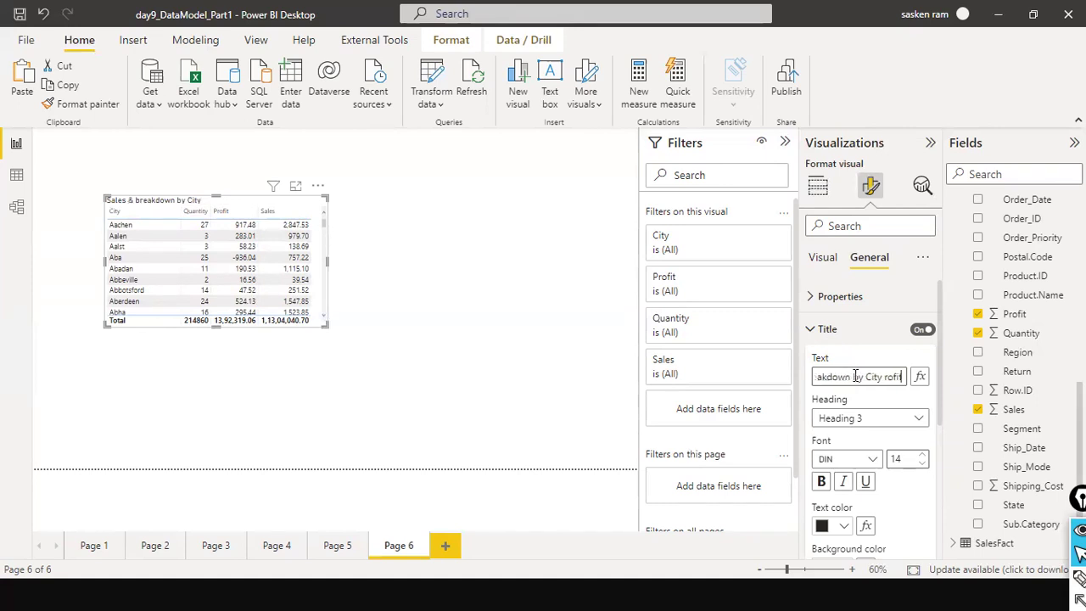
{"action": "key", "text": "BackSpace"}
{"action": "key", "text": "BackSpace"}
{"action": "key", "text": "BackSpace"}
{"action": "key", "text": "BackSpace"}
{"action": "key", "text": "BackSpace"}
{"action": "key", "text": "Home"}
{"action": "left_click", "coordinate": [855, 376]}
{"action": "type", "text": "Profit"}
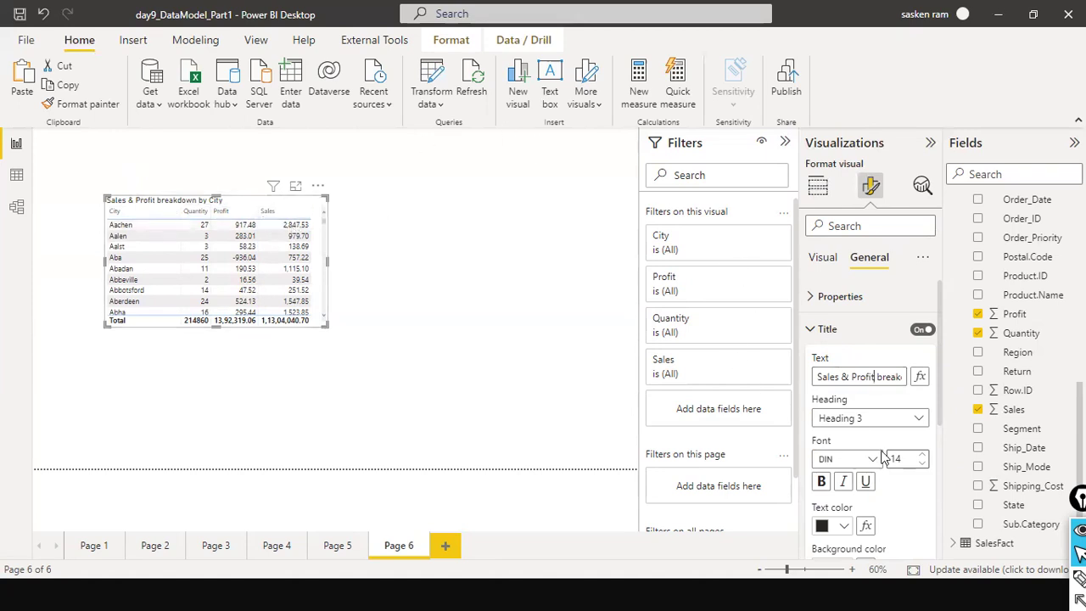
- Center the table's title horizontally and widen the table slightly
{"action": "scroll", "coordinate": [882, 458], "scroll_direction": "down", "scroll_amount": 1}
{"action": "scroll", "coordinate": [882, 458], "scroll_direction": "down", "scroll_amount": 3}
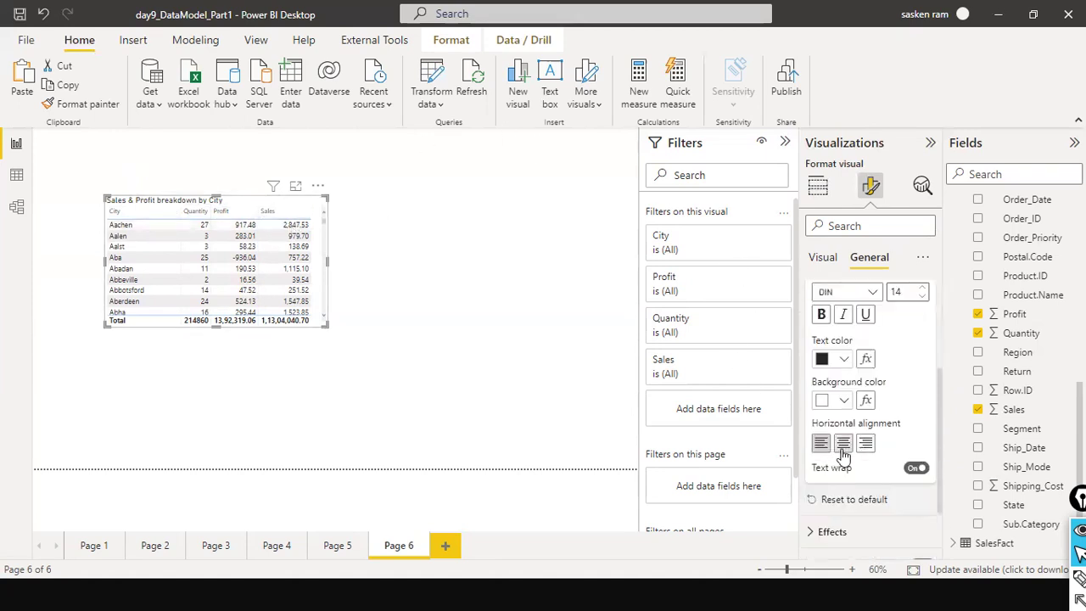
{"action": "left_click", "coordinate": [842, 442]}
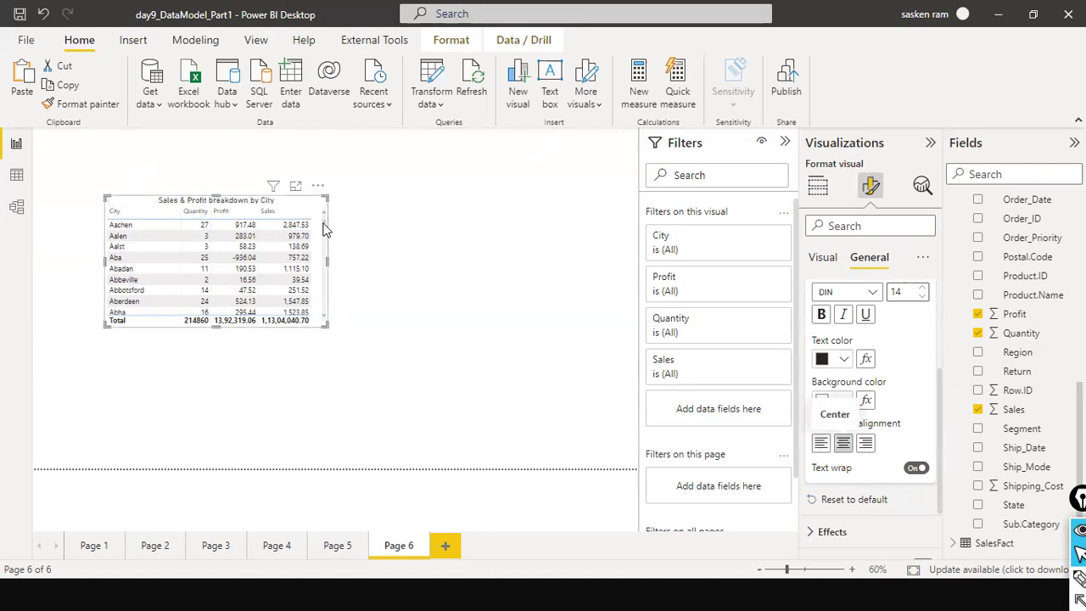
{"action": "left_click_drag", "start_coordinate": [328, 259], "coordinate": [348, 259]}
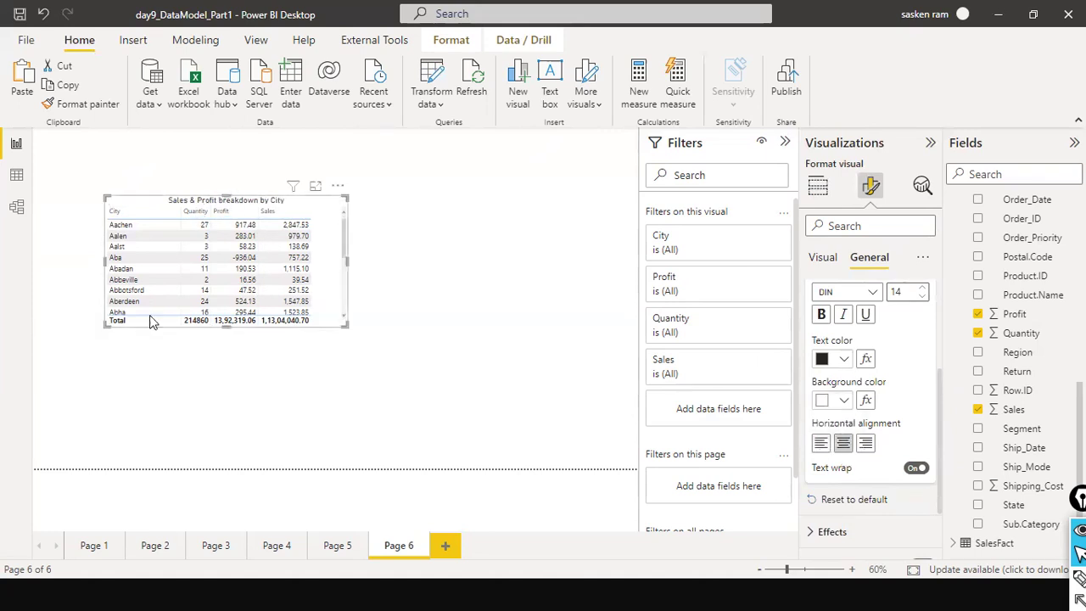
- Give the table's title a black background and white text
{"action": "left_click", "coordinate": [842, 400]}
{"action": "left_click", "coordinate": [853, 294]}
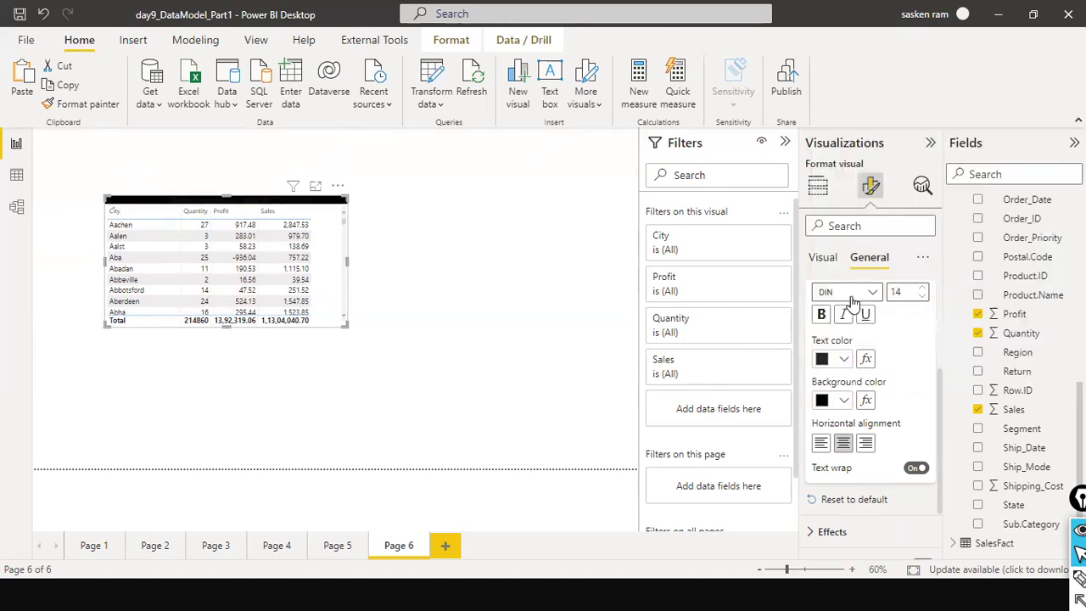
{"action": "left_click", "coordinate": [848, 359]}
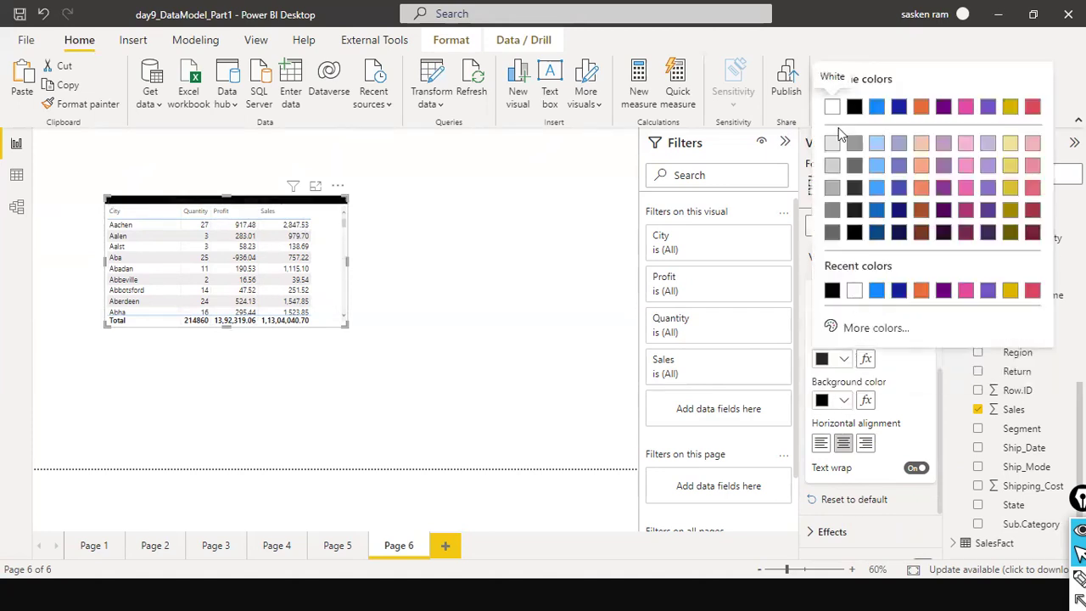
{"action": "left_click", "coordinate": [831, 107]}
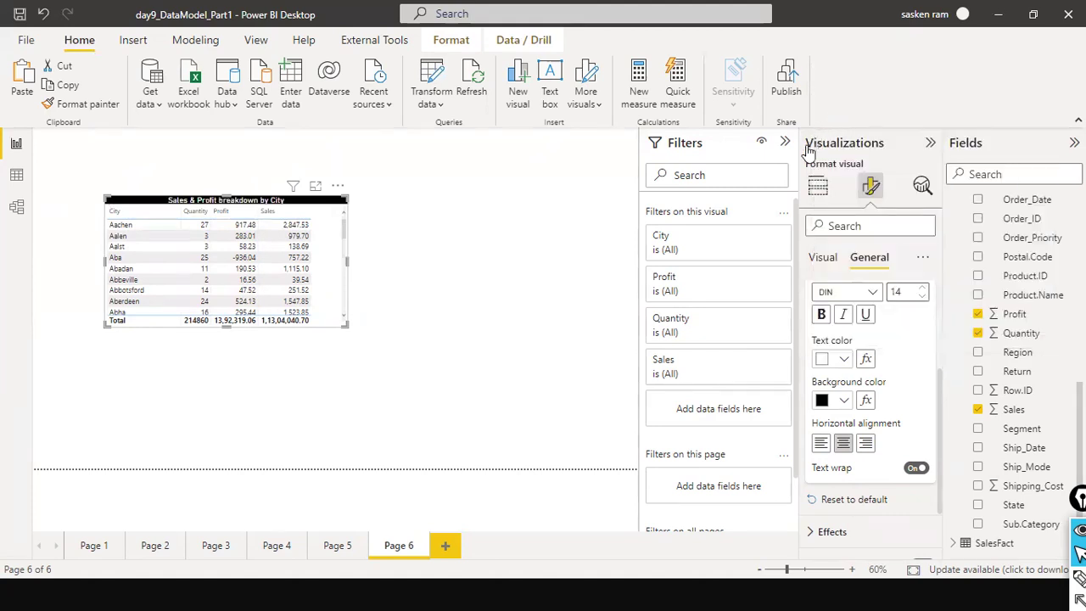
- Set the table title's font size to 18 and deselect the table
{"action": "left_click", "coordinate": [924, 290]}
{"action": "left_click", "coordinate": [923, 289]}
{"action": "left_click", "coordinate": [924, 289]}
{"action": "left_click", "coordinate": [924, 290]}
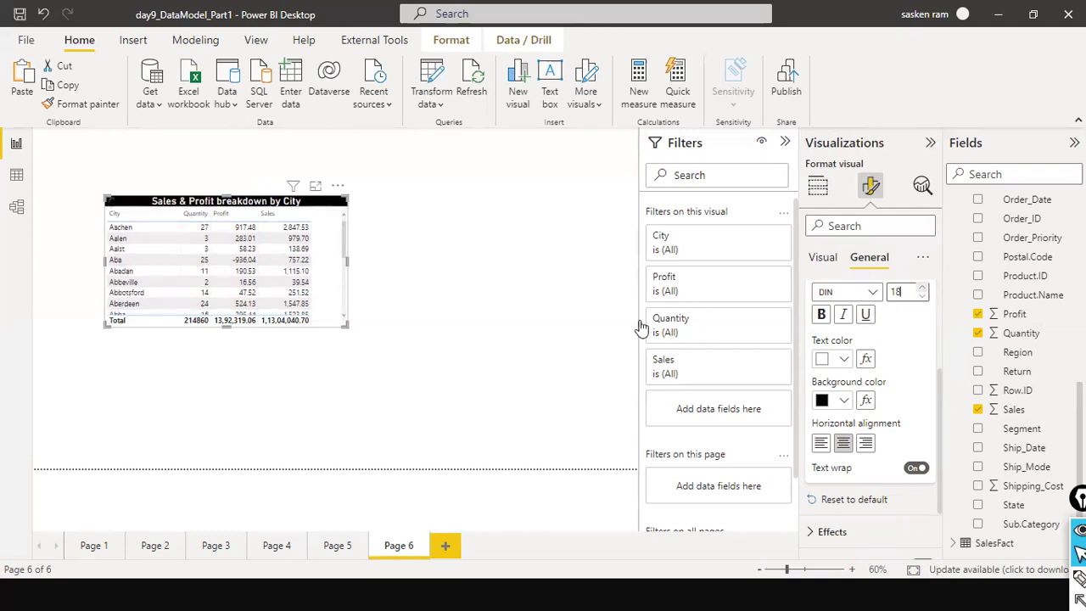
{"action": "left_click", "coordinate": [478, 285]}
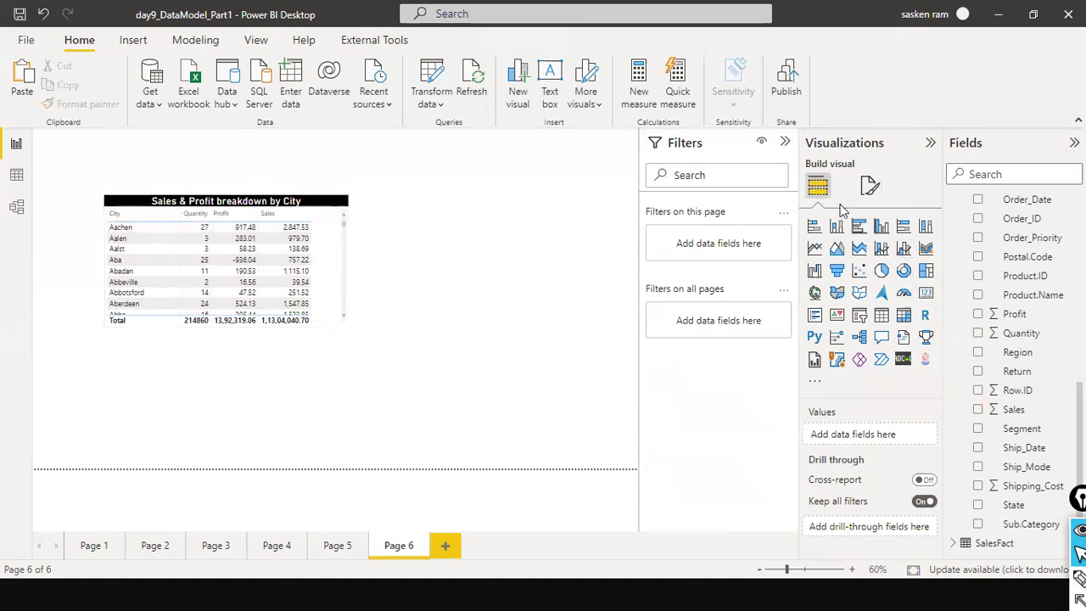
- Find the font settings in the page formatting and set the filter cards' font size to 15
{"action": "left_click", "coordinate": [867, 188]}
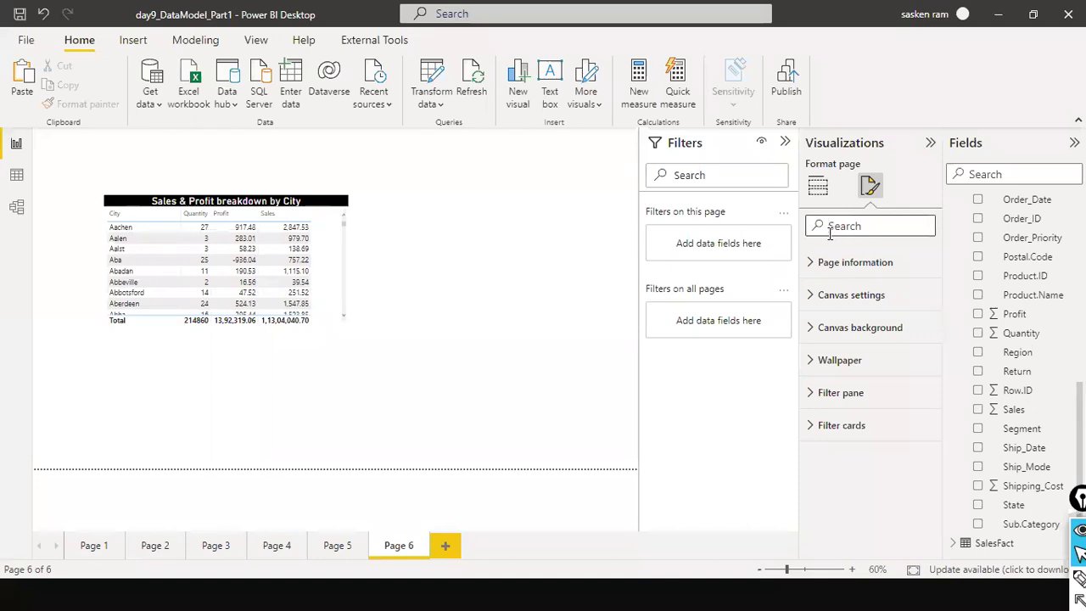
{"action": "type", "text": "font"}
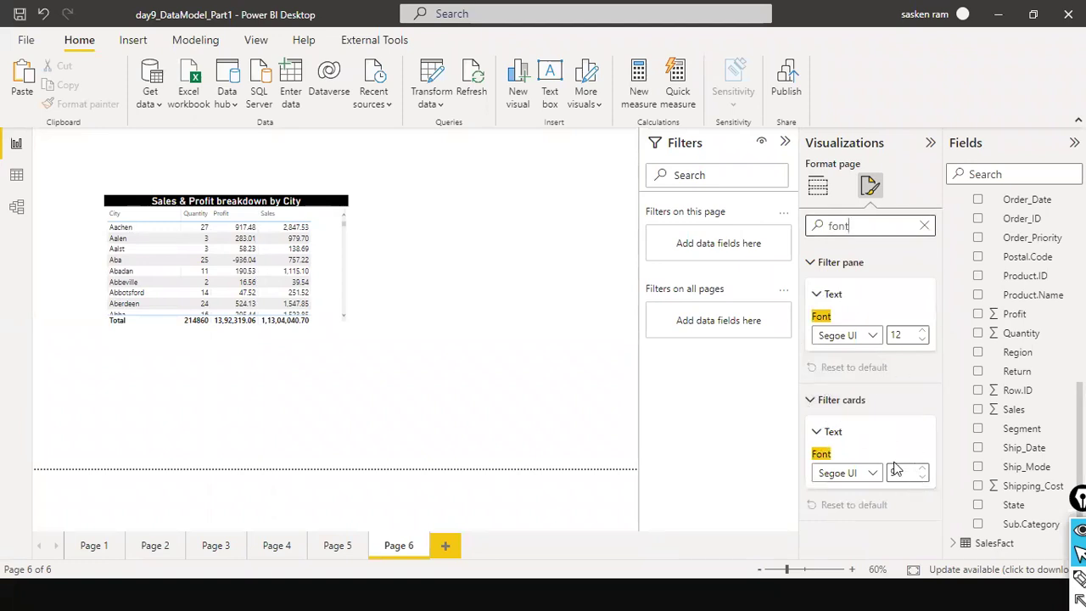
{"action": "left_click", "coordinate": [923, 470]}
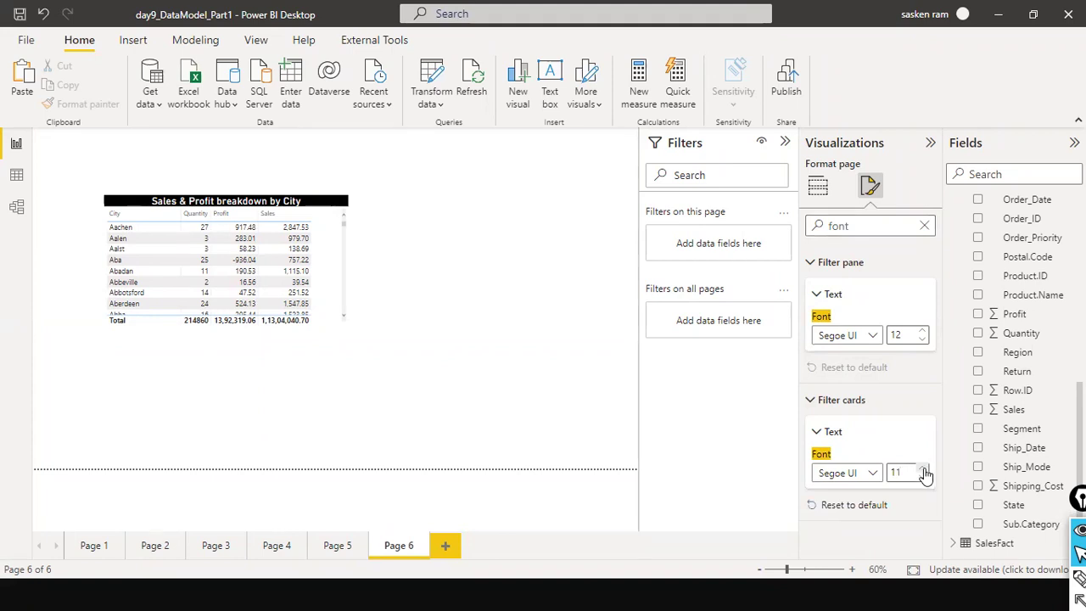
{"action": "left_click", "coordinate": [923, 470]}
{"action": "left_click", "coordinate": [922, 470]}
{"action": "key", "text": "Up"}
{"action": "left_click", "coordinate": [810, 266]}
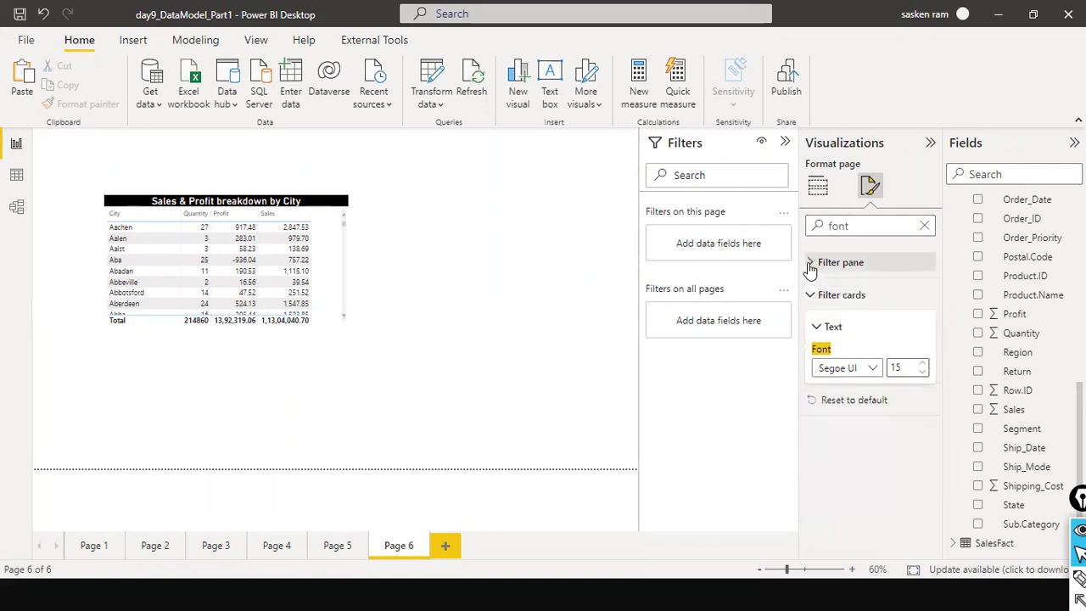
{"action": "left_click", "coordinate": [924, 225]}
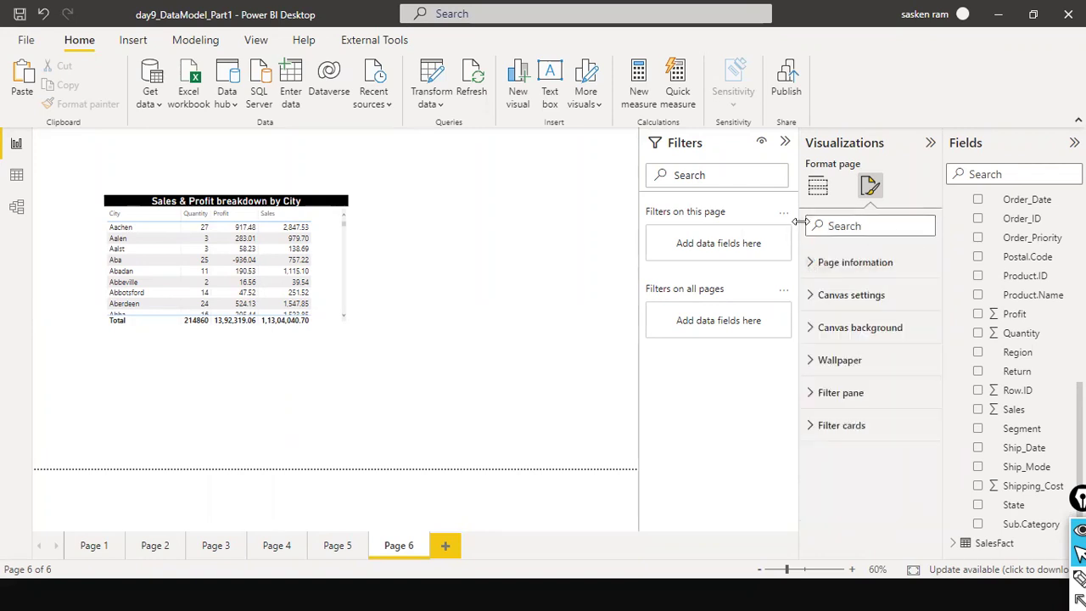
- Examine the table's formatting settings for totals and for specific columns
{"action": "left_click", "coordinate": [209, 324]}
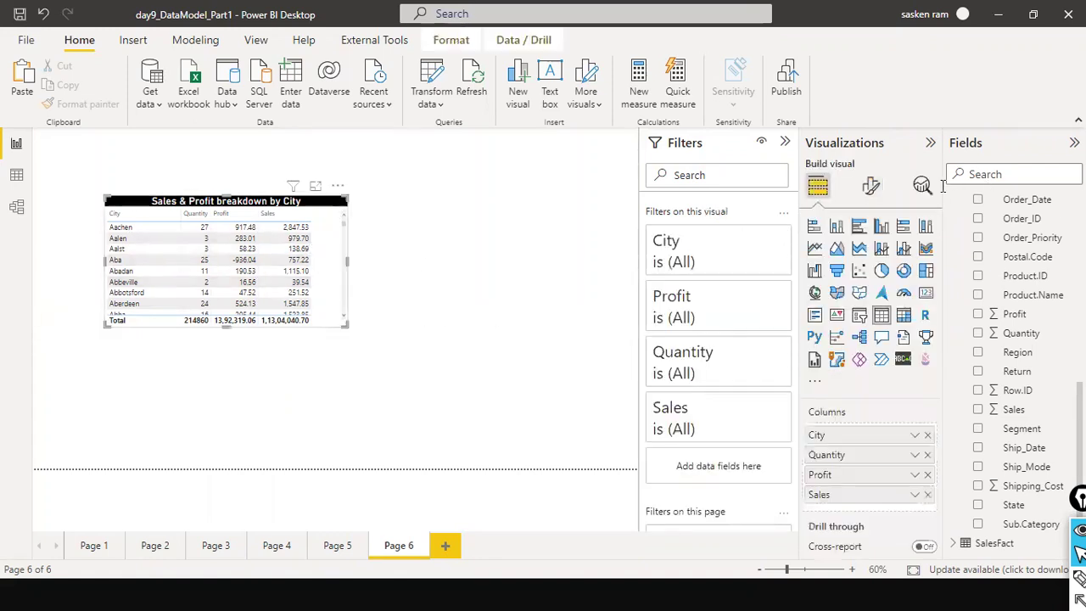
{"action": "left_click", "coordinate": [867, 188]}
{"action": "scroll", "coordinate": [901, 384], "scroll_direction": "down", "scroll_amount": 1}
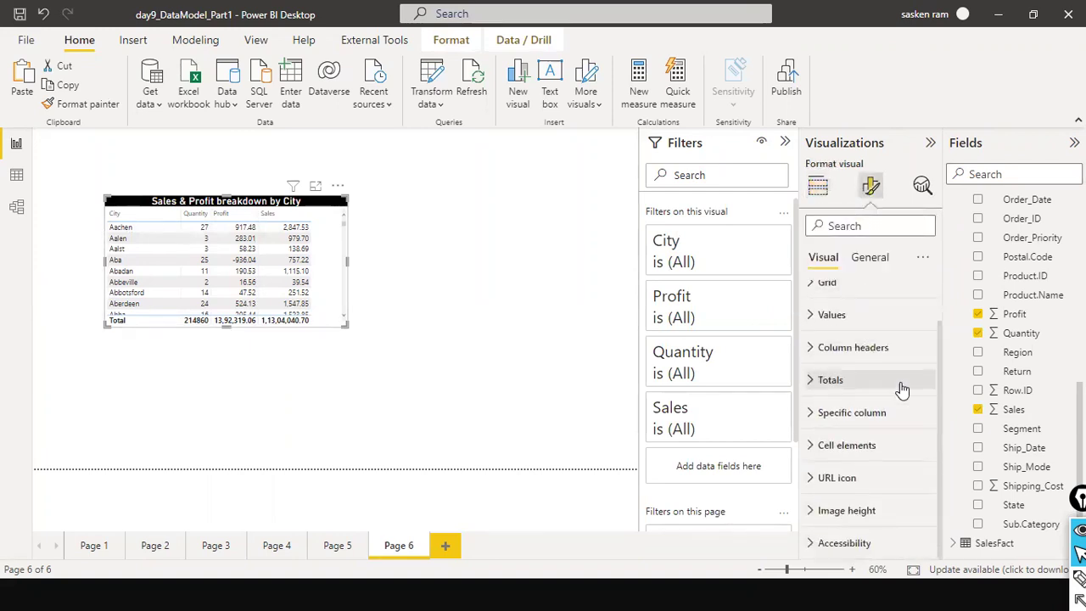
{"action": "left_click", "coordinate": [812, 379]}
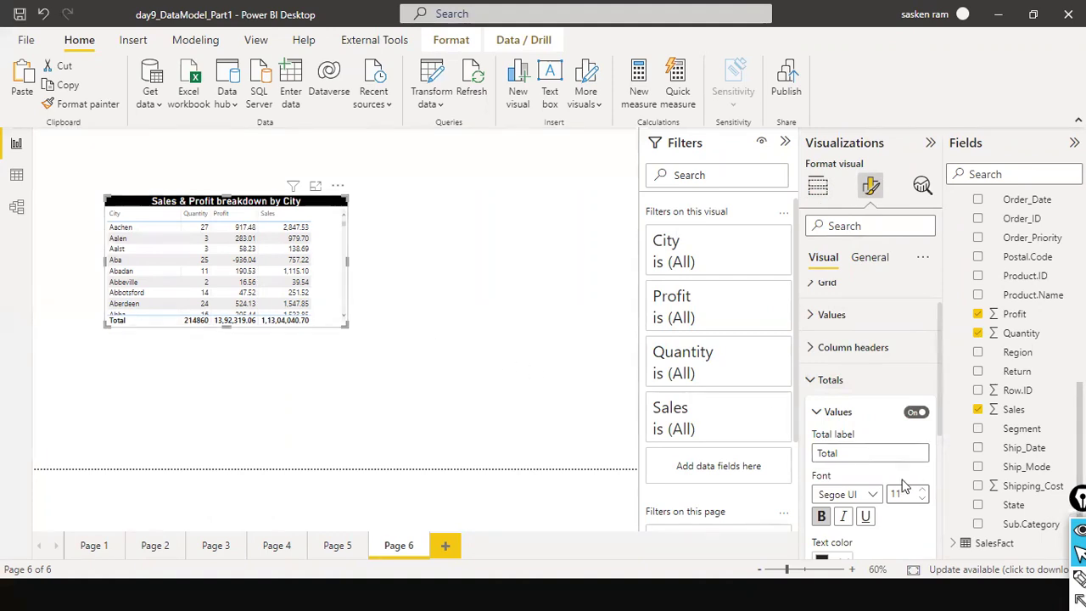
{"action": "scroll", "coordinate": [904, 485], "scroll_direction": "down", "scroll_amount": 3}
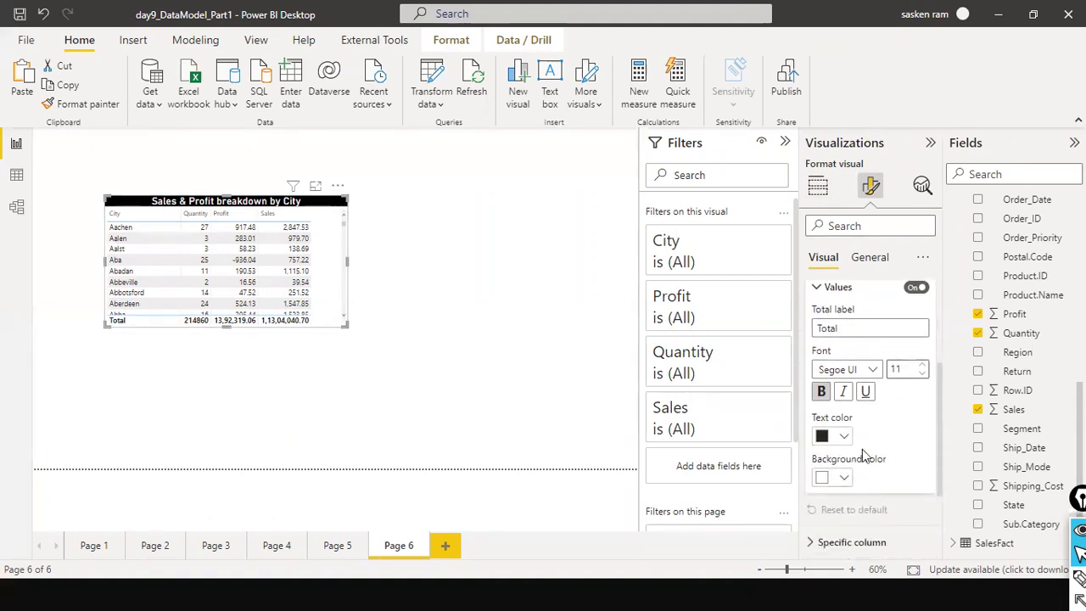
{"action": "scroll", "coordinate": [880, 501], "scroll_direction": "down", "scroll_amount": 3}
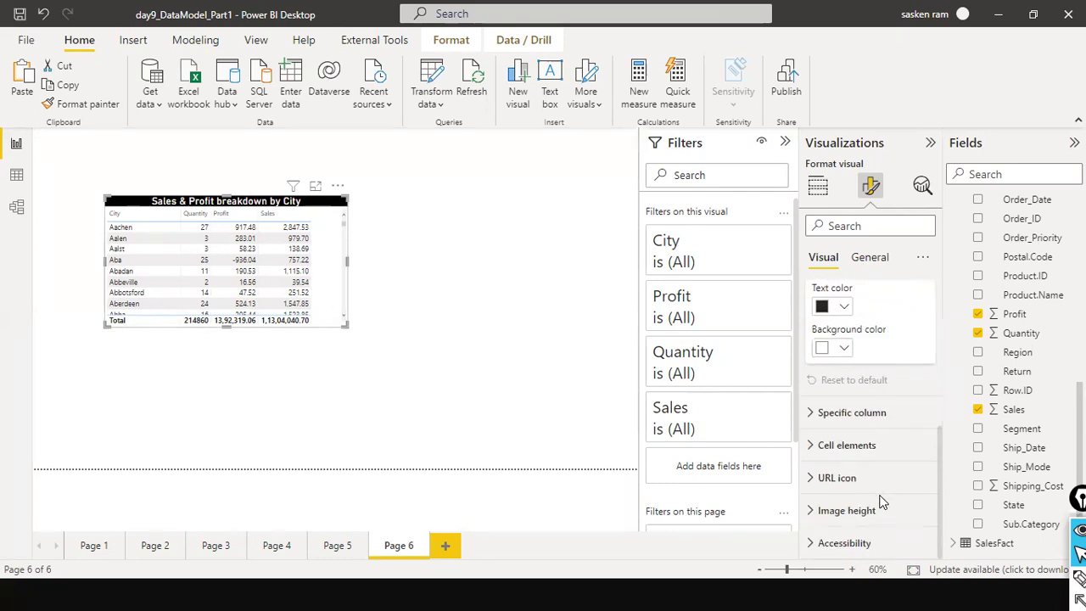
{"action": "left_click", "coordinate": [815, 418]}
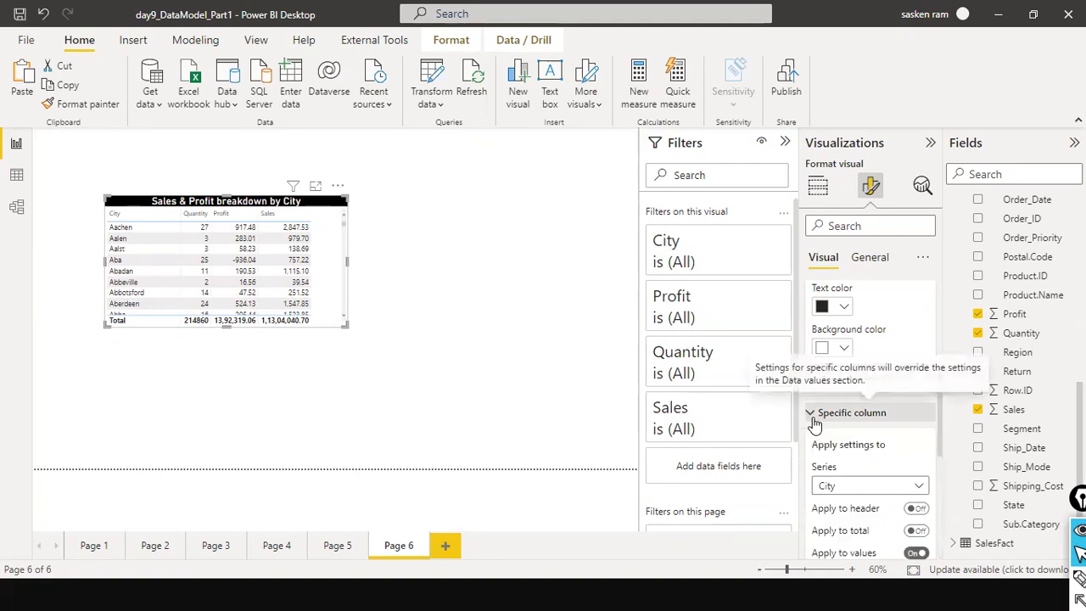
{"action": "left_click", "coordinate": [813, 416]}
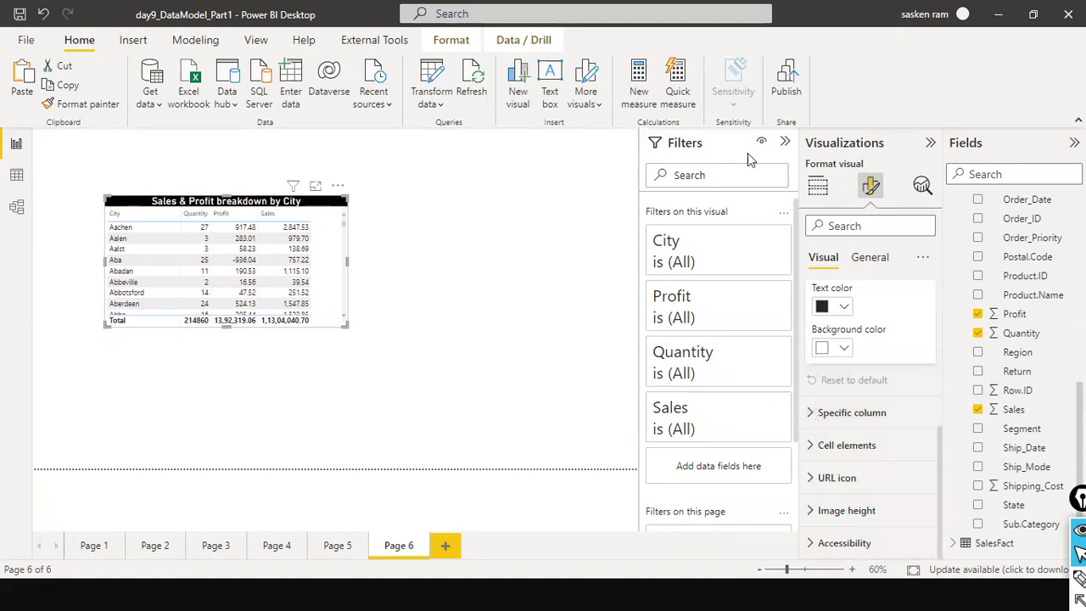
{"action": "left_click", "coordinate": [878, 266]}
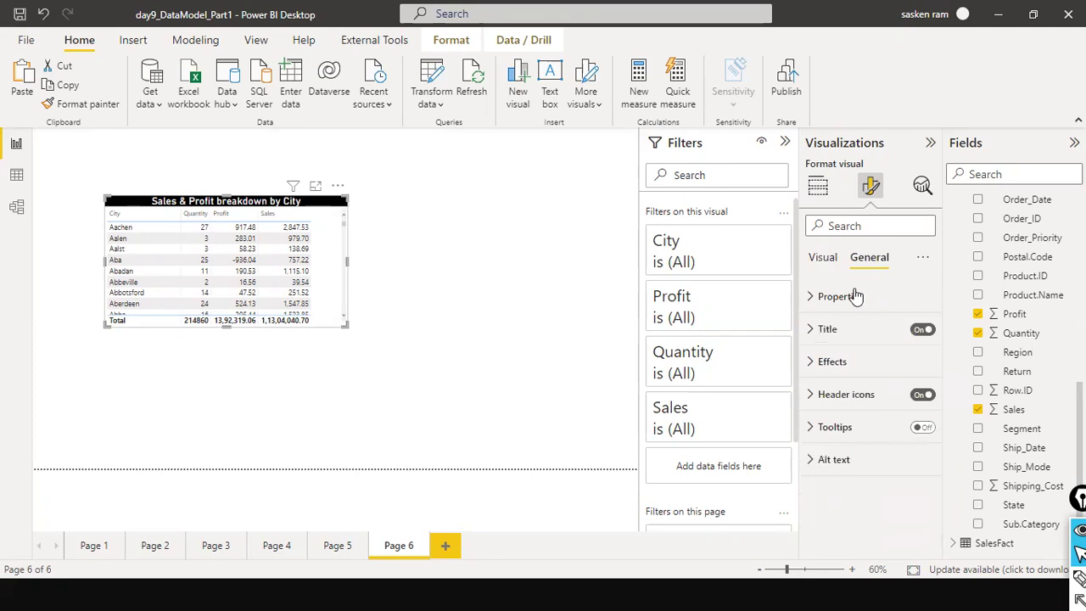
{"action": "left_click", "coordinate": [815, 301]}
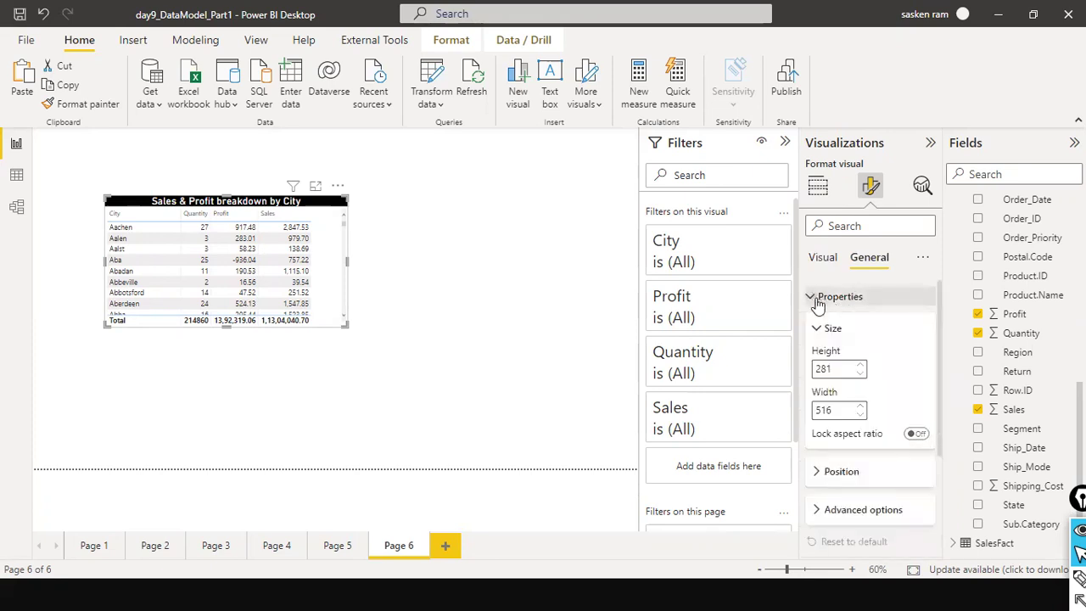
{"action": "left_click", "coordinate": [816, 299]}
{"action": "left_click", "coordinate": [830, 259]}
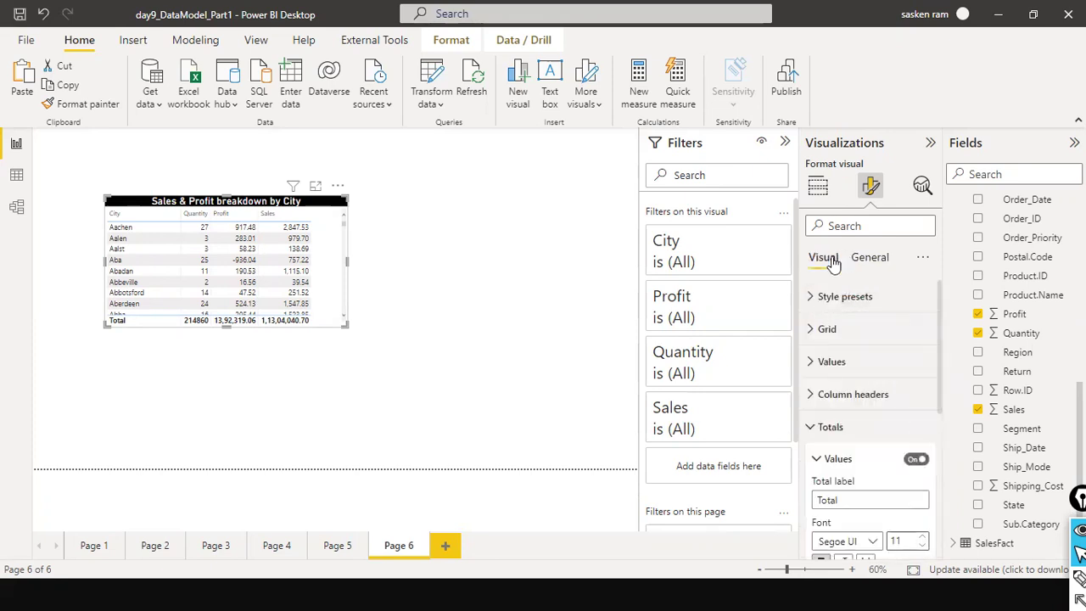
- Set the font size of the table's column headers to 12
{"action": "left_click", "coordinate": [814, 430]}
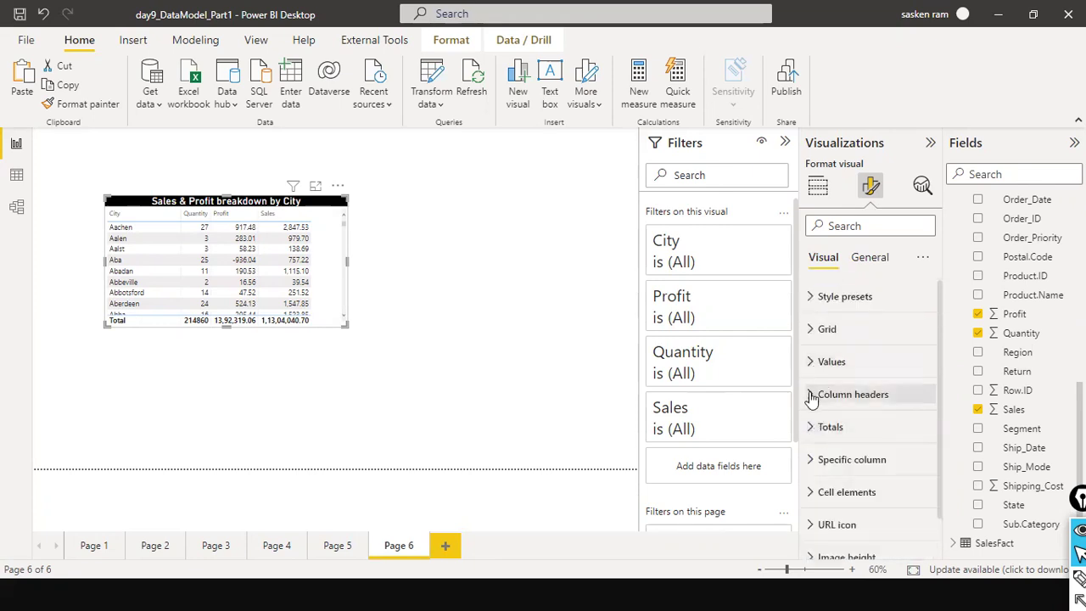
{"action": "left_click", "coordinate": [811, 395]}
{"action": "scroll", "coordinate": [891, 390], "scroll_direction": "down", "scroll_amount": 1}
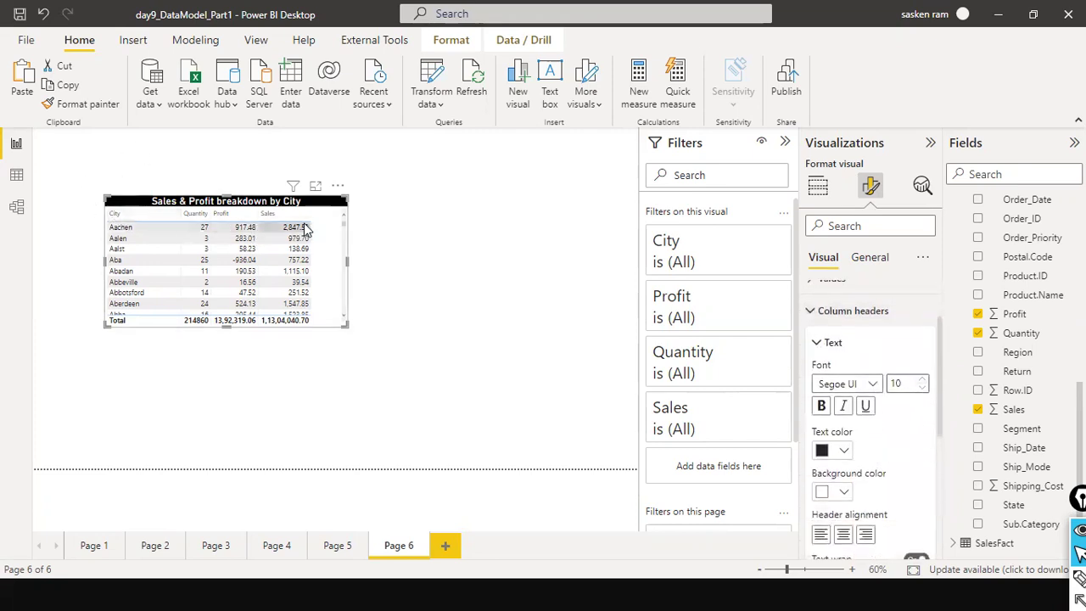
{"action": "scroll", "coordinate": [891, 449], "scroll_direction": "up", "scroll_amount": 1}
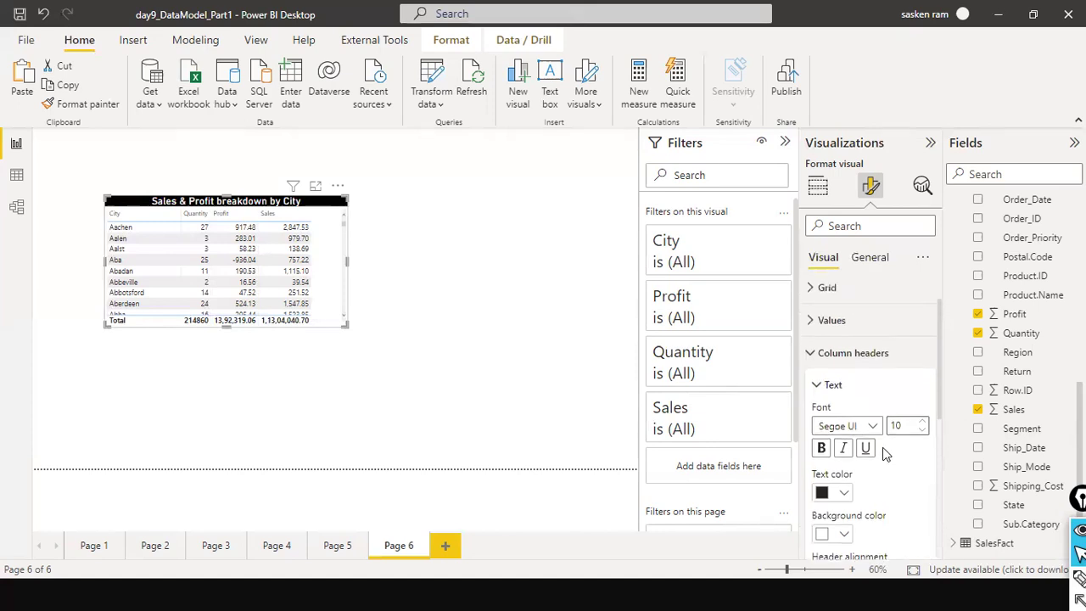
{"action": "left_click", "coordinate": [925, 424]}
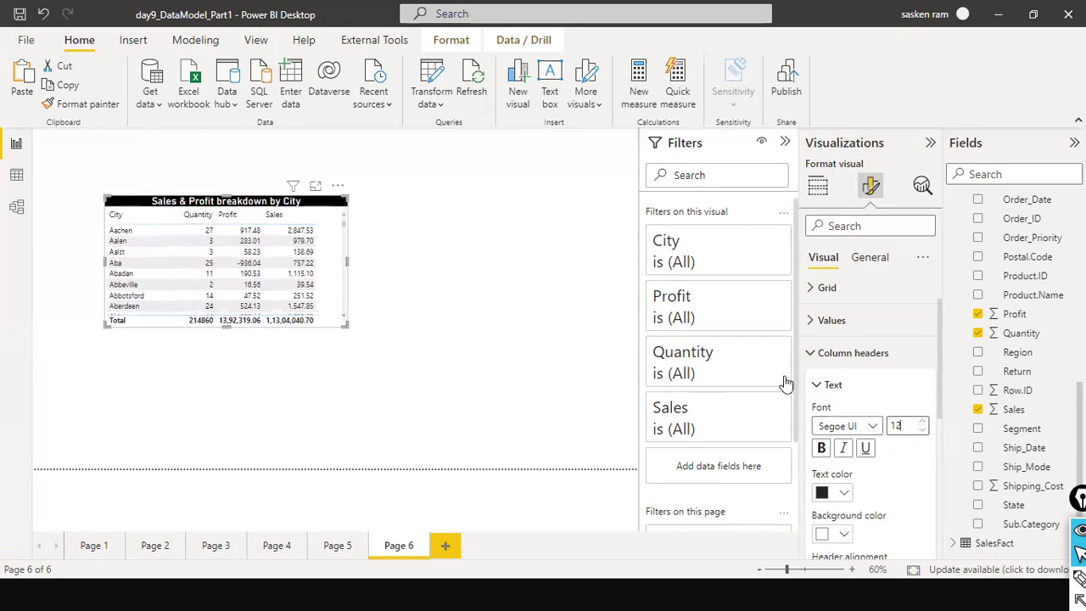
{"action": "left_click", "coordinate": [814, 384]}
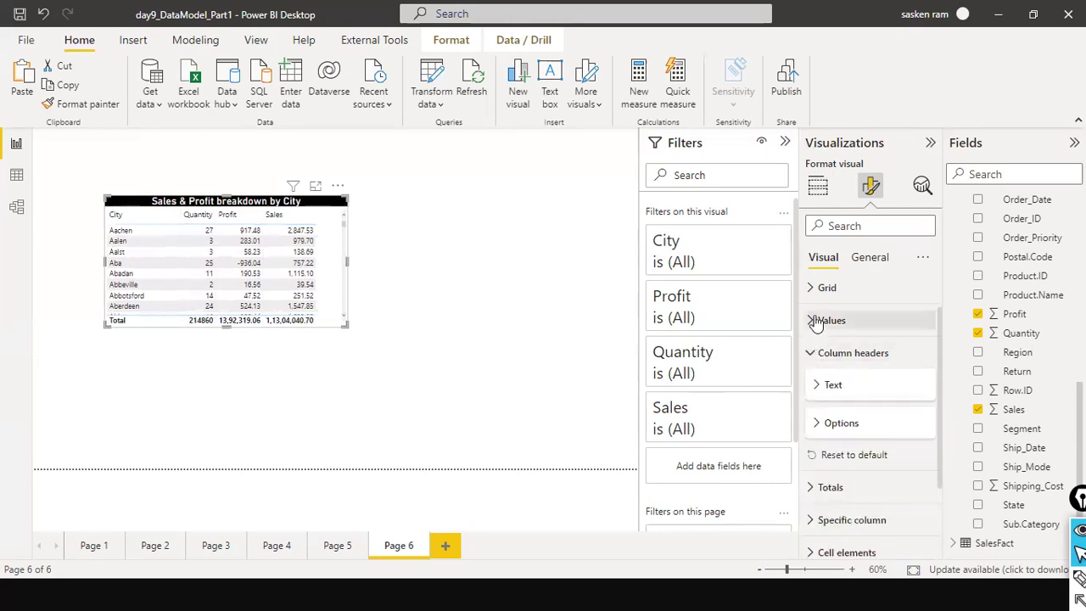
- Examine the table's formatting settings for values, including the text and background colors of alternate rows, and the remaining formatting categories
{"action": "scroll", "coordinate": [810, 352], "scroll_direction": "up", "scroll_amount": 1}
{"action": "left_click", "coordinate": [808, 361]}
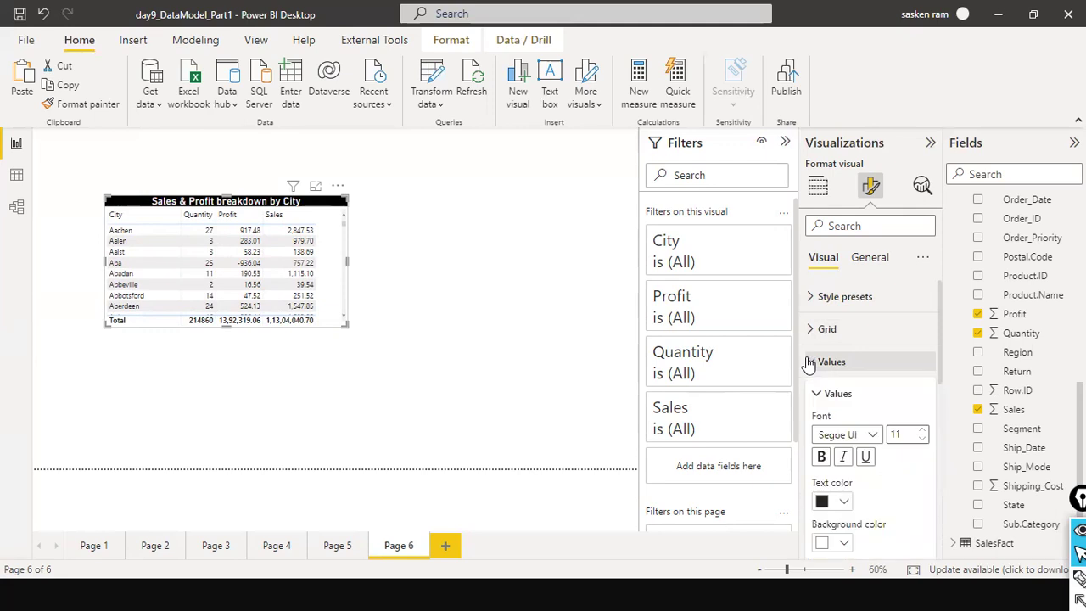
{"action": "scroll", "coordinate": [853, 411], "scroll_direction": "down", "scroll_amount": 3}
{"action": "scroll", "coordinate": [855, 412], "scroll_direction": "down", "scroll_amount": 4}
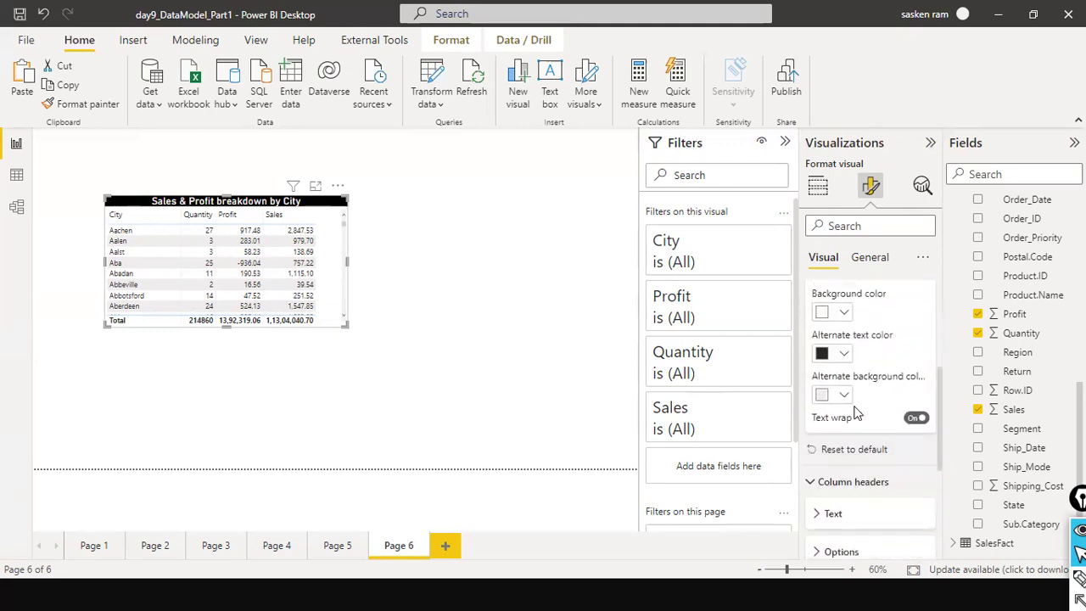
{"action": "scroll", "coordinate": [855, 412], "scroll_direction": "up", "scroll_amount": 6}
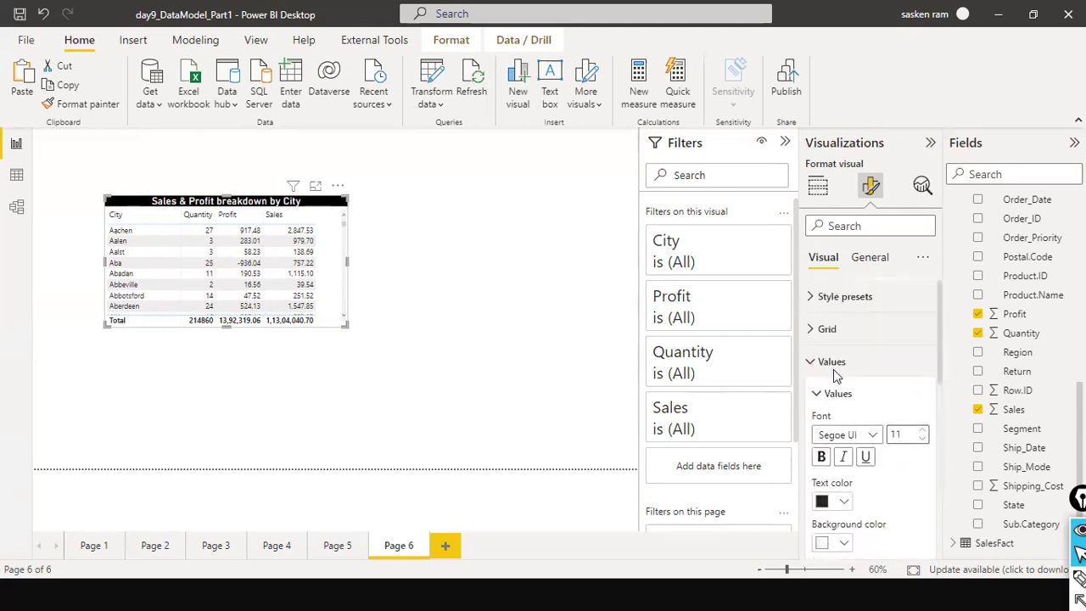
{"action": "left_click", "coordinate": [812, 361]}
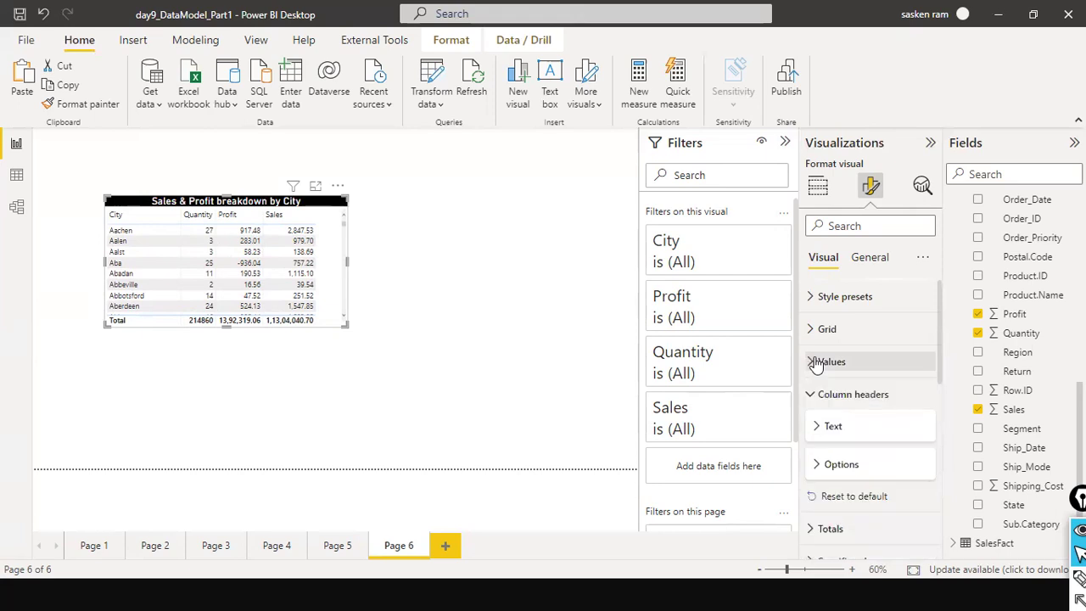
{"action": "left_click", "coordinate": [876, 259]}
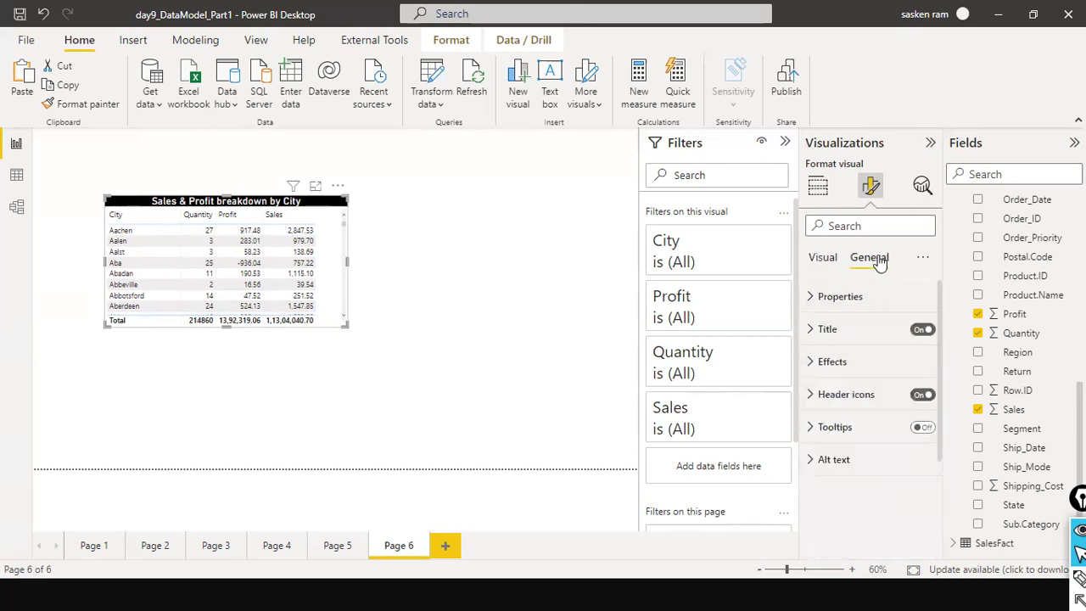
{"action": "left_click", "coordinate": [822, 259]}
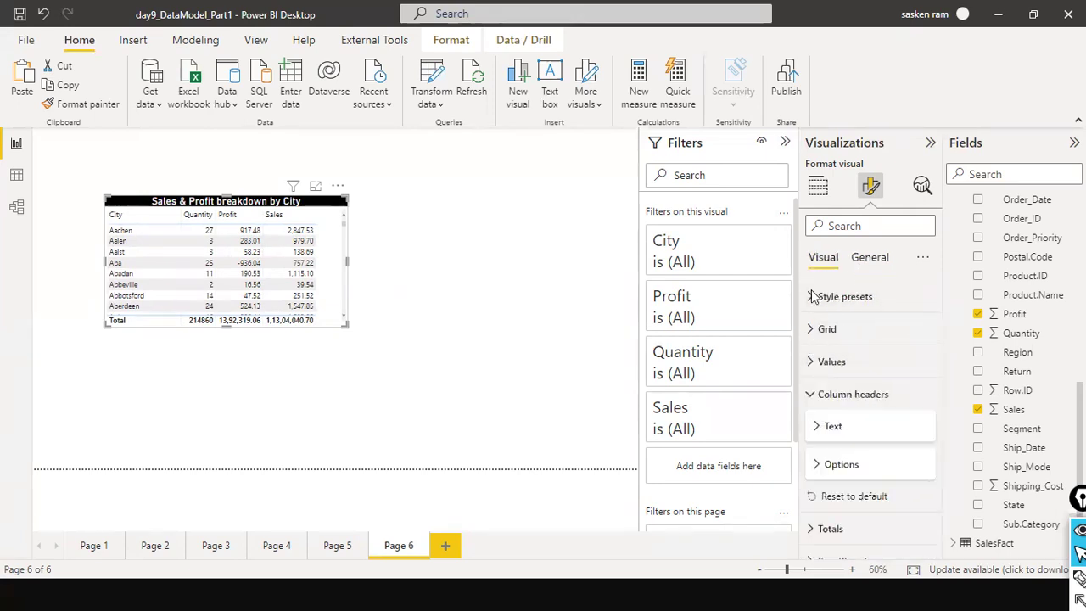
{"action": "left_click", "coordinate": [809, 396]}
{"action": "scroll", "coordinate": [808, 406], "scroll_direction": "down", "scroll_amount": 1}
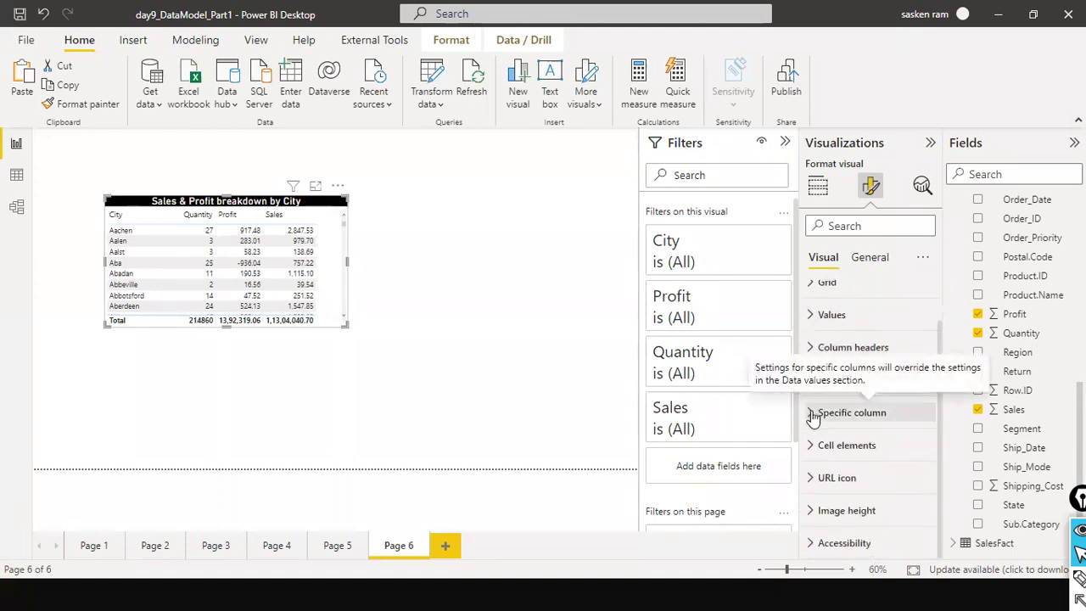
{"action": "scroll", "coordinate": [842, 439], "scroll_direction": "up", "scroll_amount": 1}
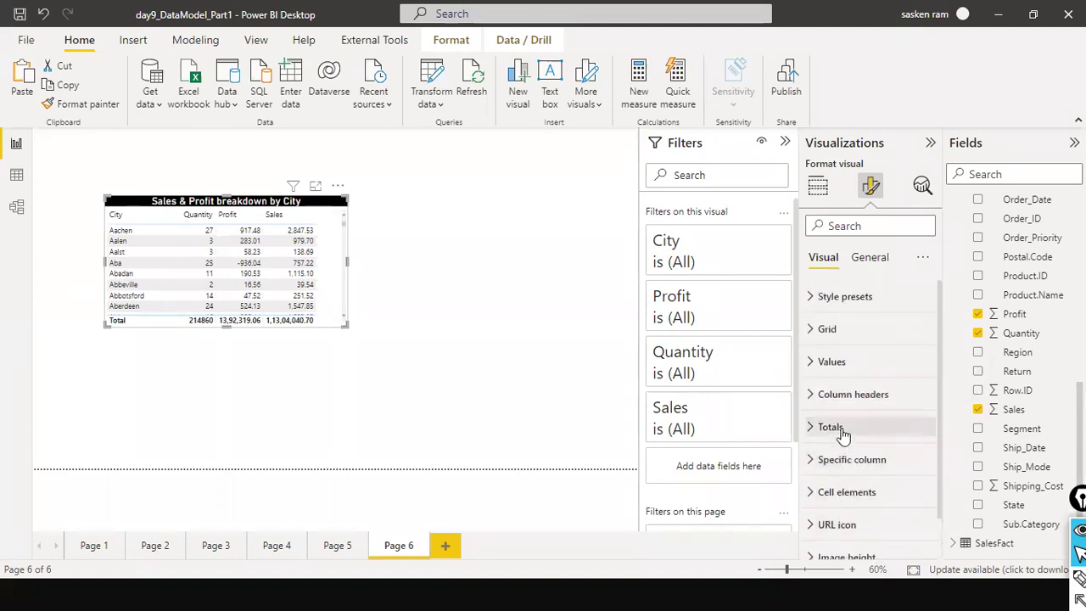
- Try the Alternating rows and Contrast alternating rows style presets on the table and settle on Flashy rows
{"action": "left_click", "coordinate": [812, 307]}
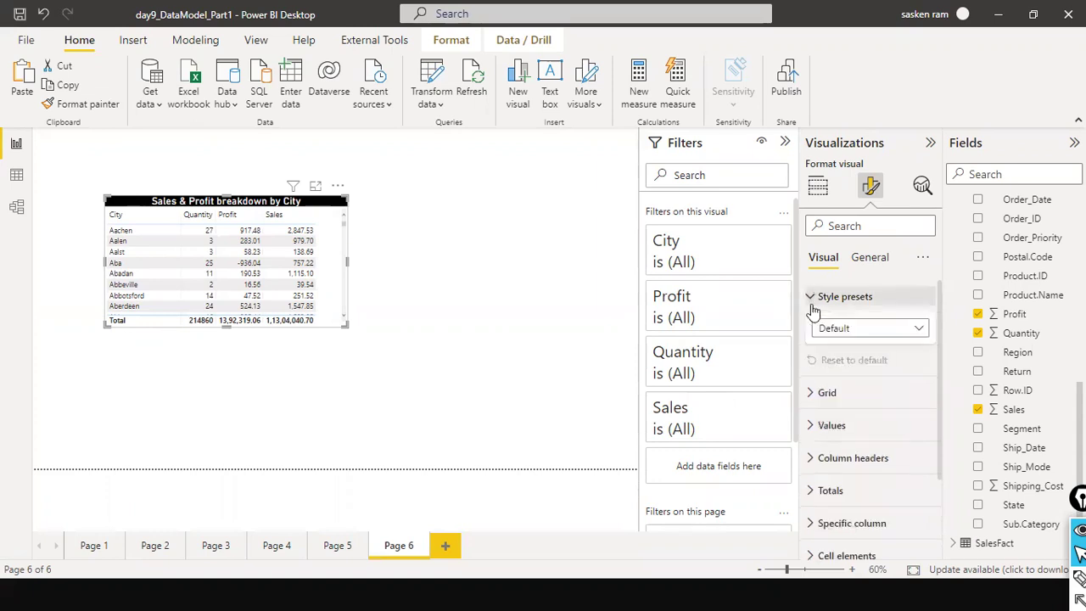
{"action": "left_click", "coordinate": [919, 329]}
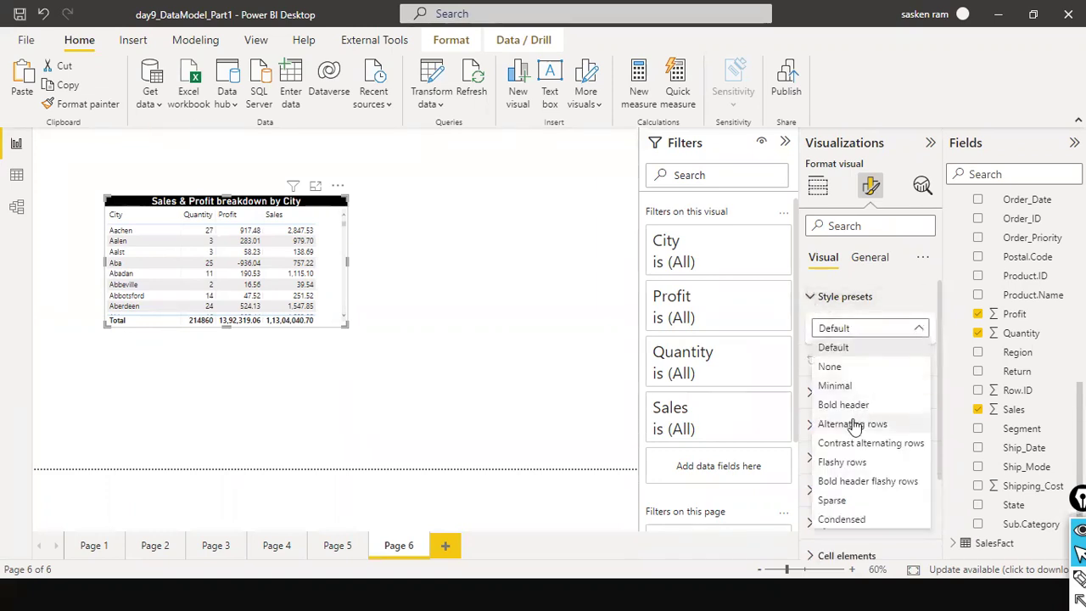
{"action": "key", "text": "Escape"}
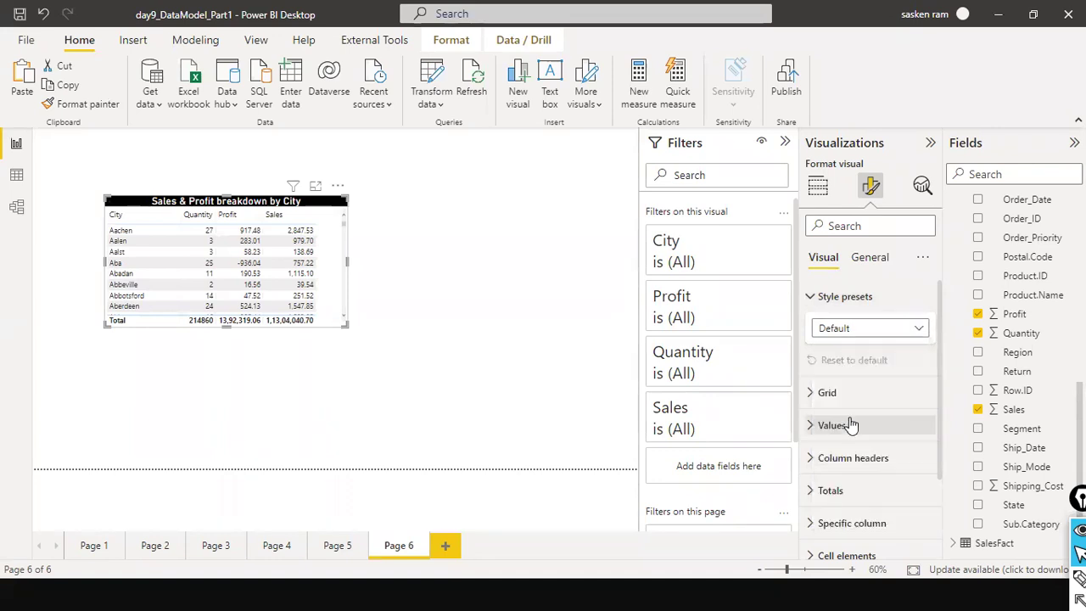
{"action": "left_click", "coordinate": [916, 338]}
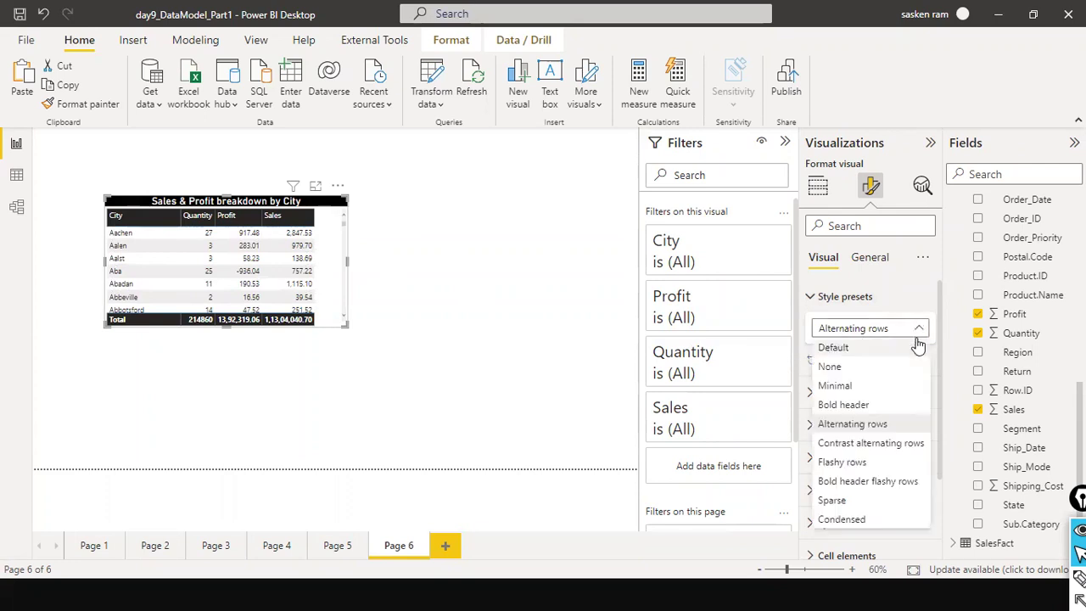
{"action": "left_click", "coordinate": [852, 439]}
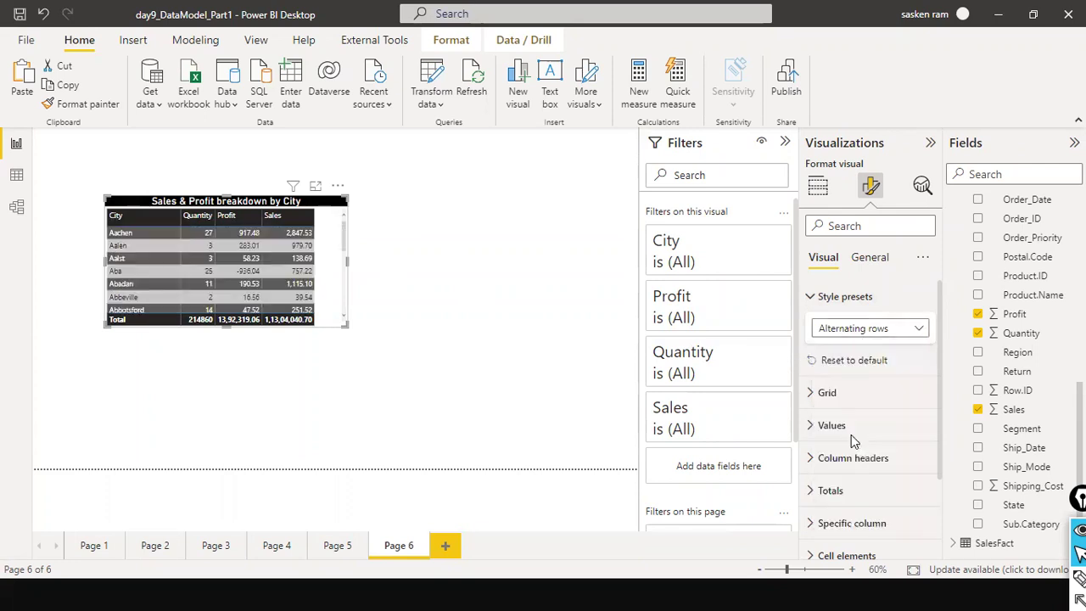
{"action": "left_click", "coordinate": [920, 331]}
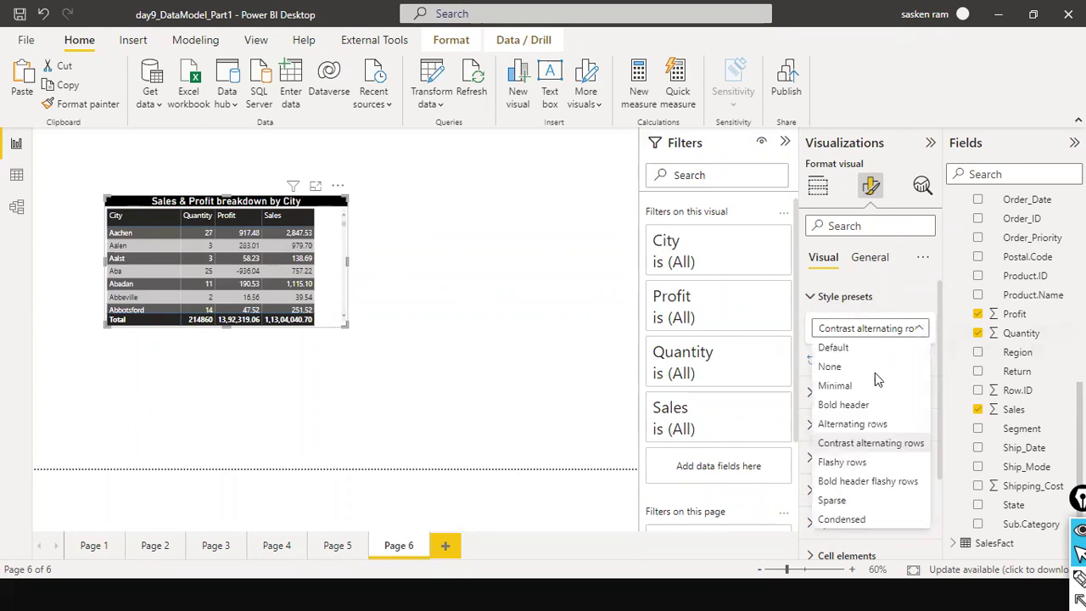
{"action": "left_click", "coordinate": [848, 462]}
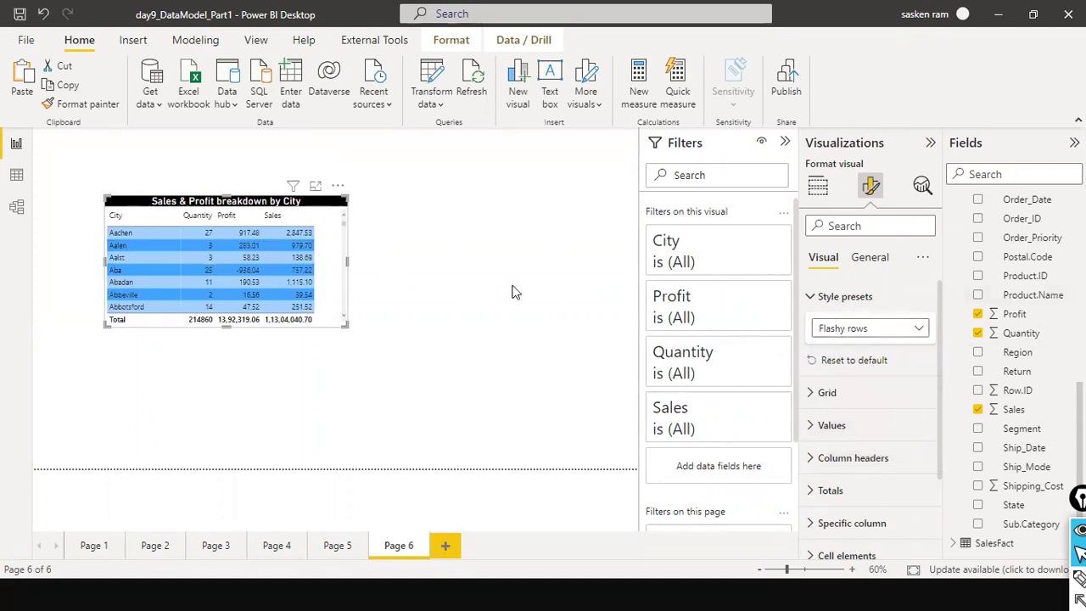
- Turn on the horizontal gridlines in the table's grid
{"action": "left_click", "coordinate": [818, 394]}
{"action": "scroll", "coordinate": [874, 403], "scroll_direction": "down", "scroll_amount": 1}
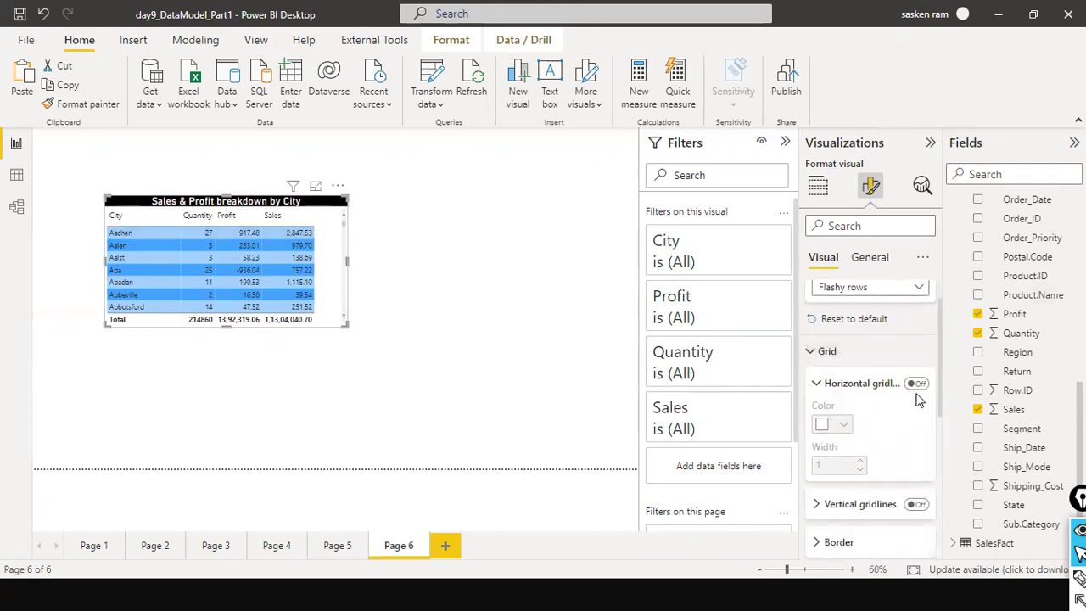
{"action": "left_click", "coordinate": [916, 383]}
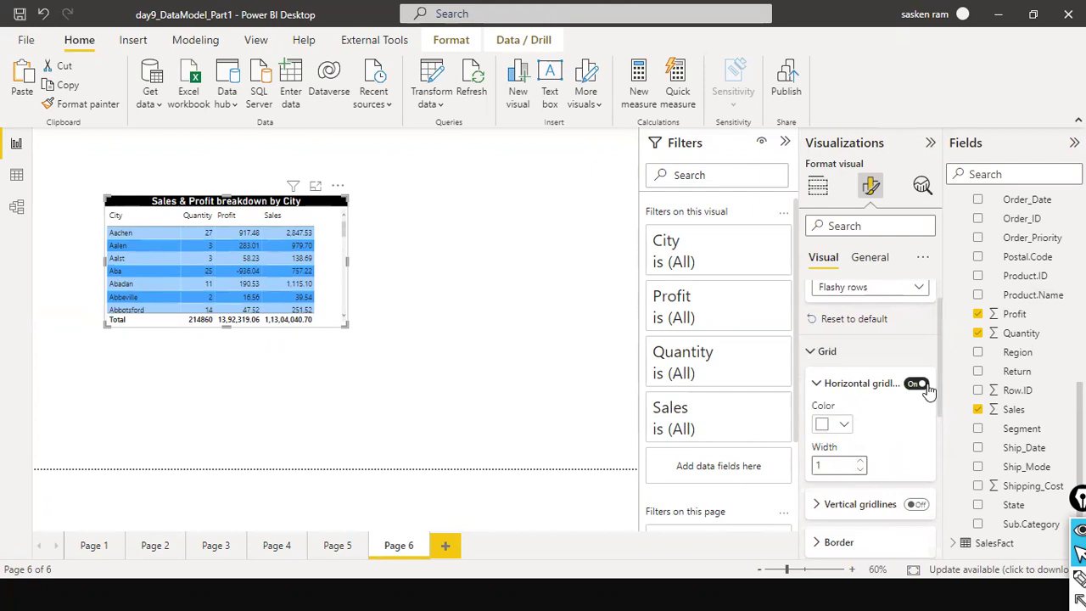
{"action": "left_click", "coordinate": [817, 386]}
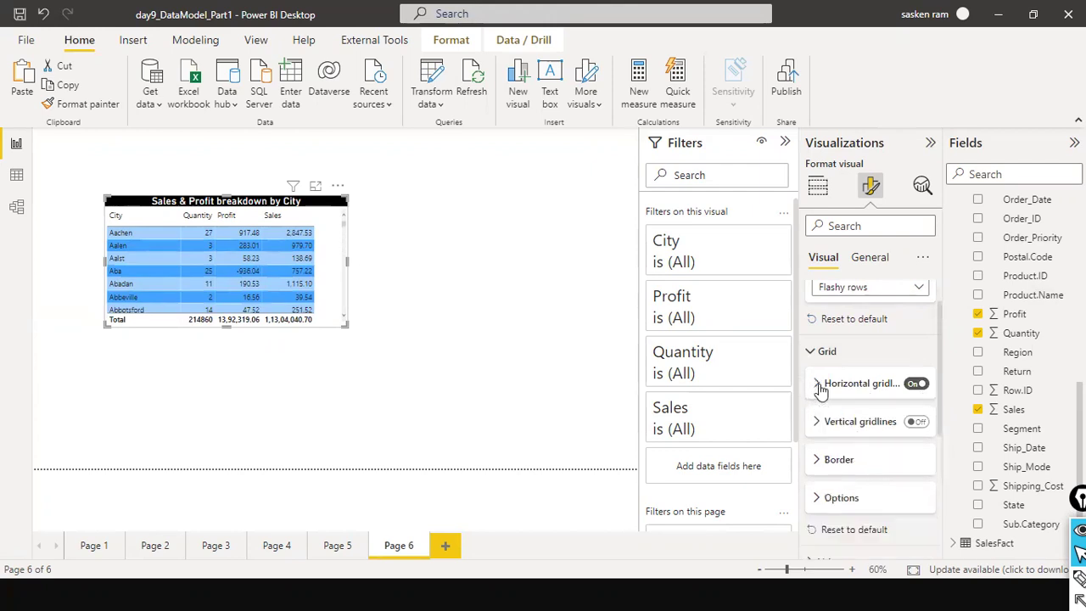
- Review the table's vertical gridline settings and turn the vertical gridlines on
{"action": "left_click", "coordinate": [815, 430]}
{"action": "scroll", "coordinate": [817, 430], "scroll_direction": "down", "scroll_amount": 3}
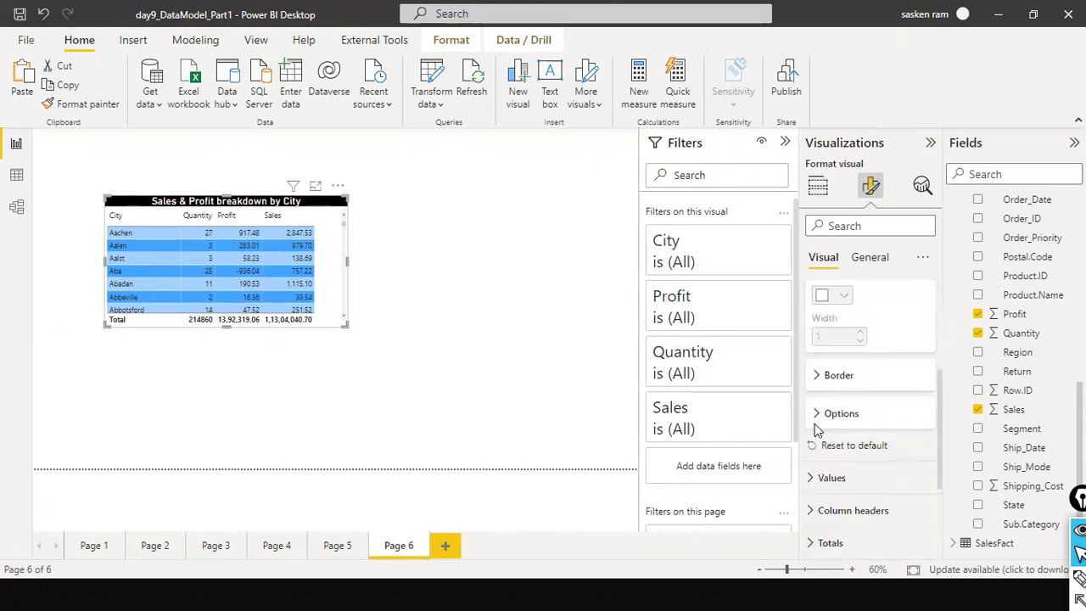
{"action": "scroll", "coordinate": [817, 430], "scroll_direction": "up", "scroll_amount": 2}
{"action": "scroll", "coordinate": [817, 430], "scroll_direction": "up", "scroll_amount": 1}
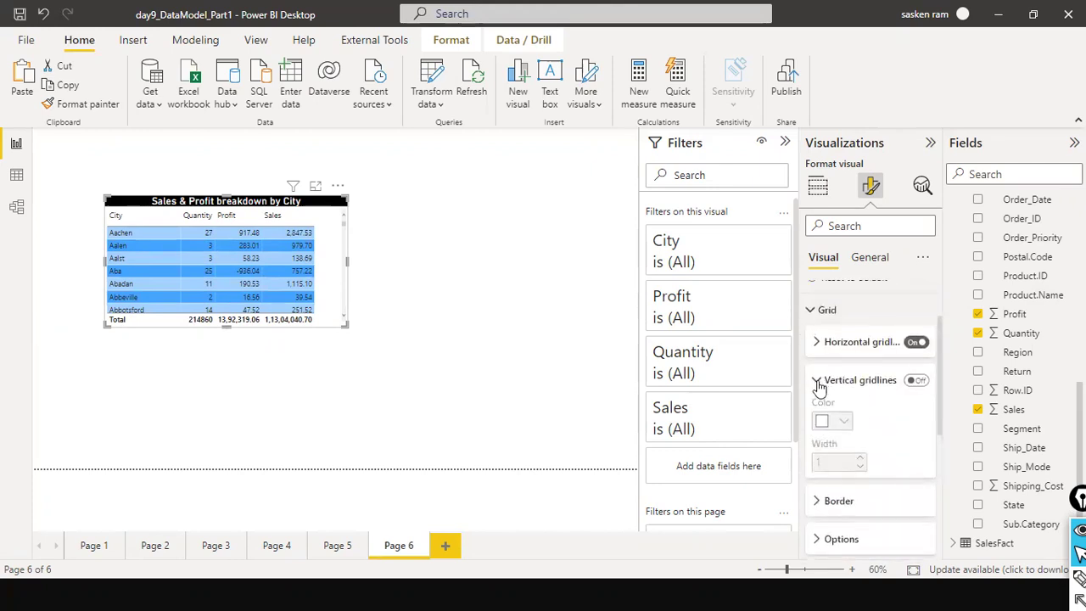
{"action": "left_click", "coordinate": [818, 382]}
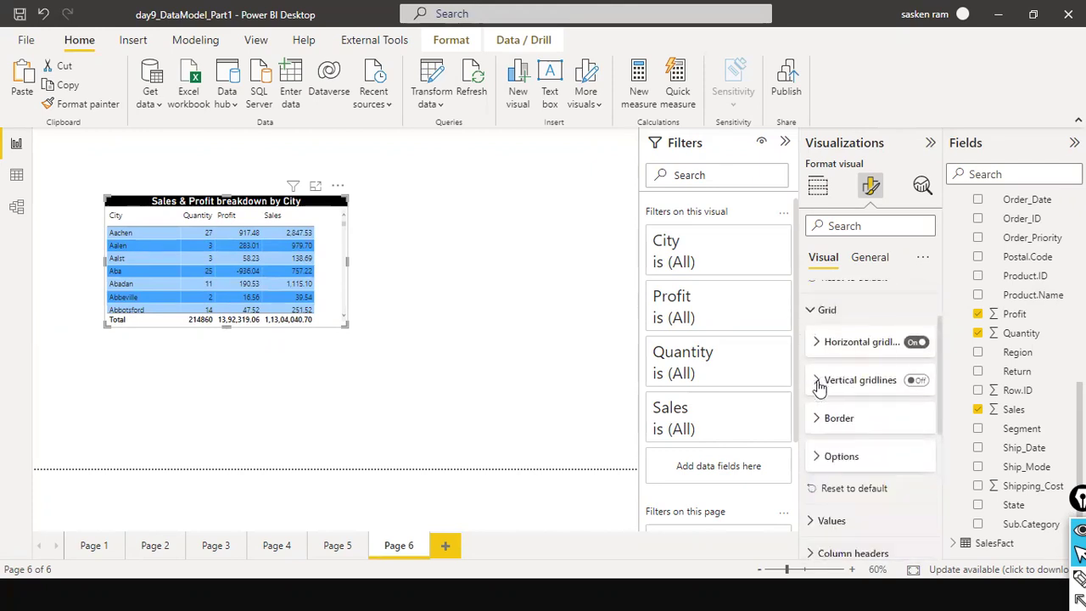
{"action": "left_click", "coordinate": [918, 380]}
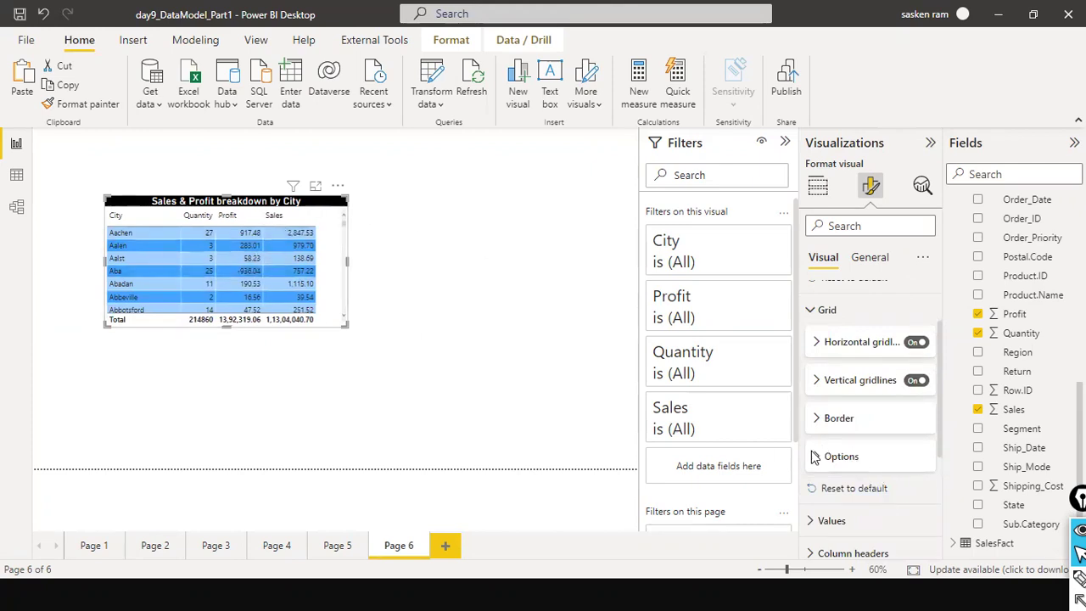
- Examine the table's cell elements settings for the City series, including the series choices and the color, icon and web URL options
{"action": "scroll", "coordinate": [825, 427], "scroll_direction": "up", "scroll_amount": 2}
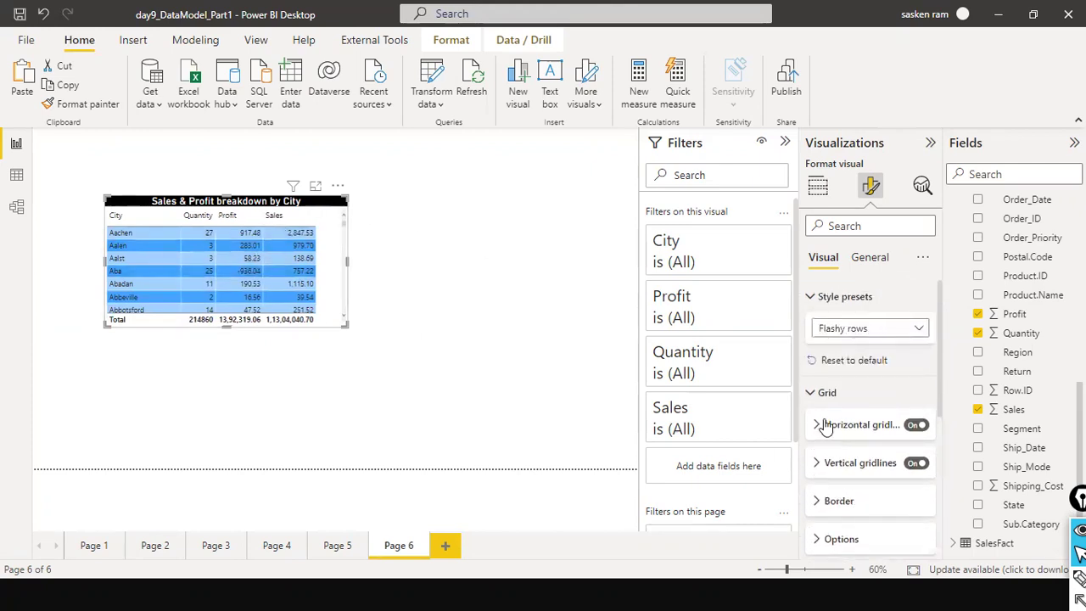
{"action": "left_click", "coordinate": [814, 297]}
{"action": "scroll", "coordinate": [848, 409], "scroll_direction": "down", "scroll_amount": 4}
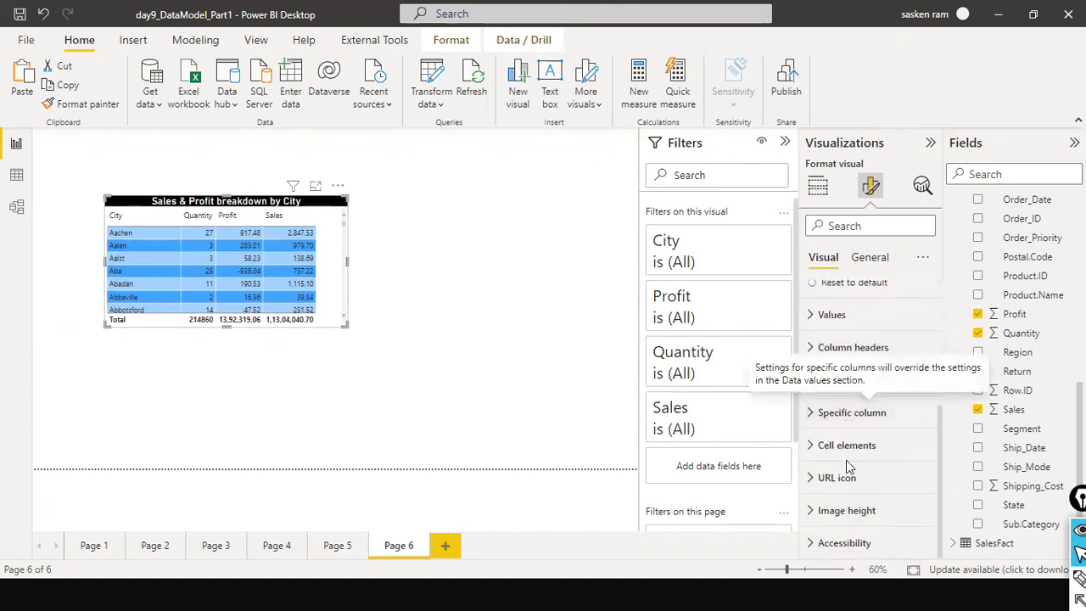
{"action": "left_click", "coordinate": [812, 447]}
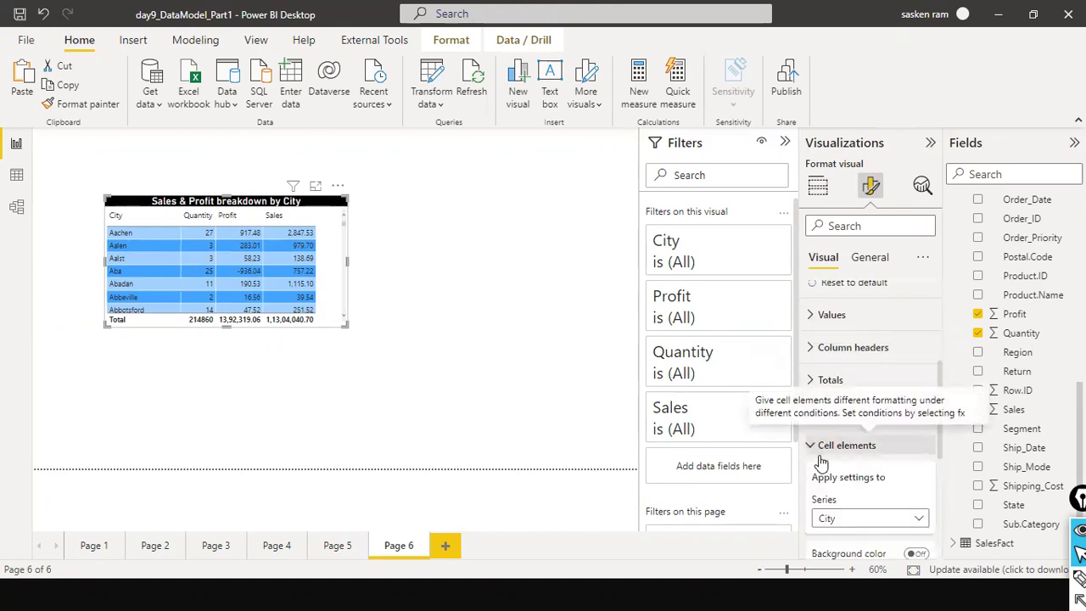
{"action": "scroll", "coordinate": [848, 467], "scroll_direction": "down", "scroll_amount": 5}
{"action": "scroll", "coordinate": [882, 475], "scroll_direction": "up", "scroll_amount": 2}
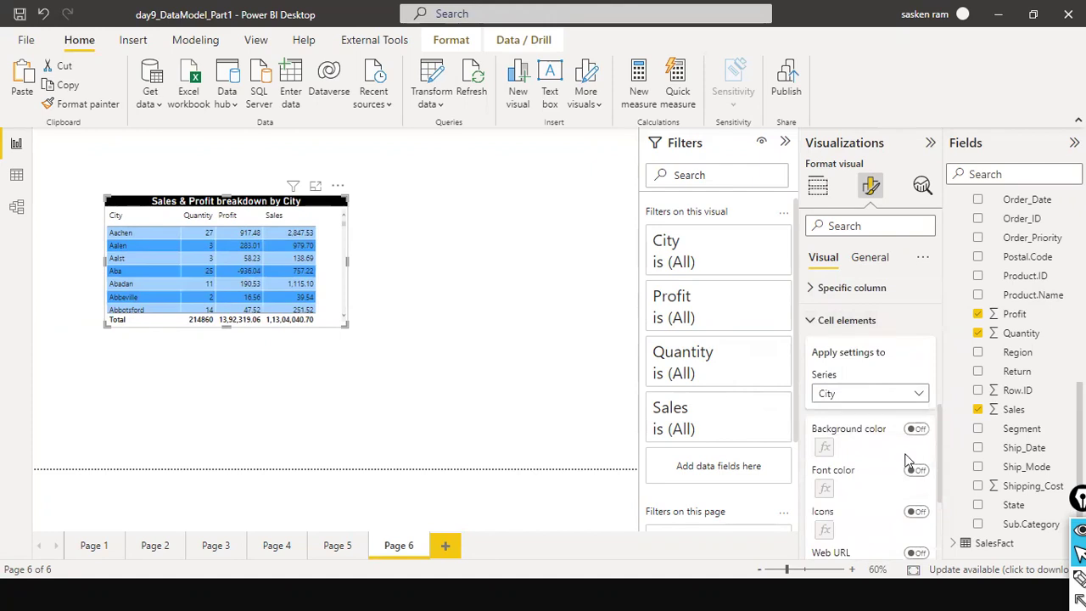
{"action": "left_click", "coordinate": [924, 394]}
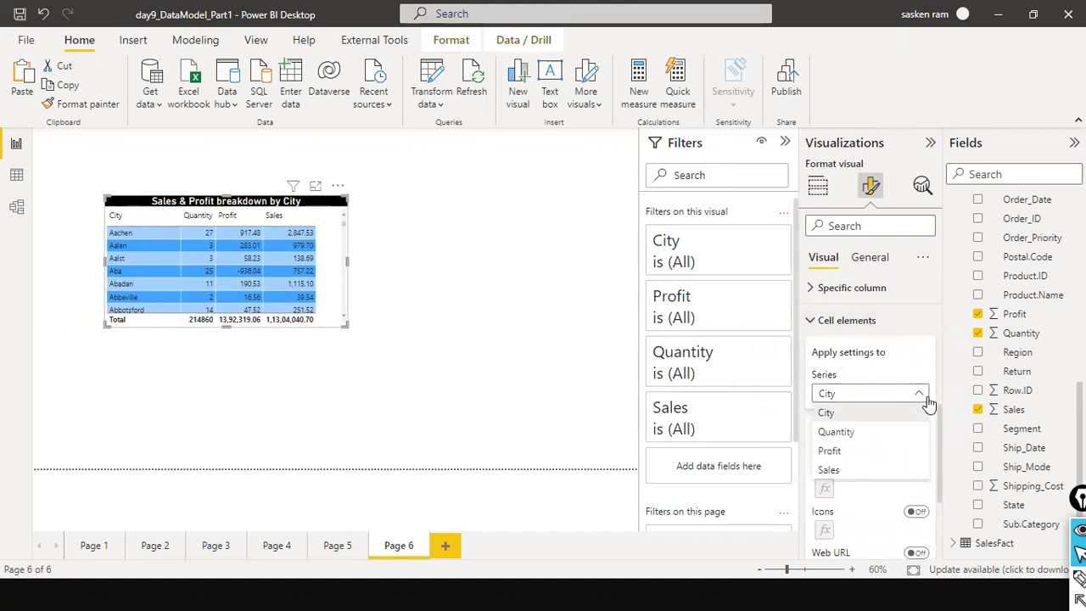
{"action": "left_click", "coordinate": [928, 397]}
{"action": "scroll", "coordinate": [882, 465], "scroll_direction": "down", "scroll_amount": 1}
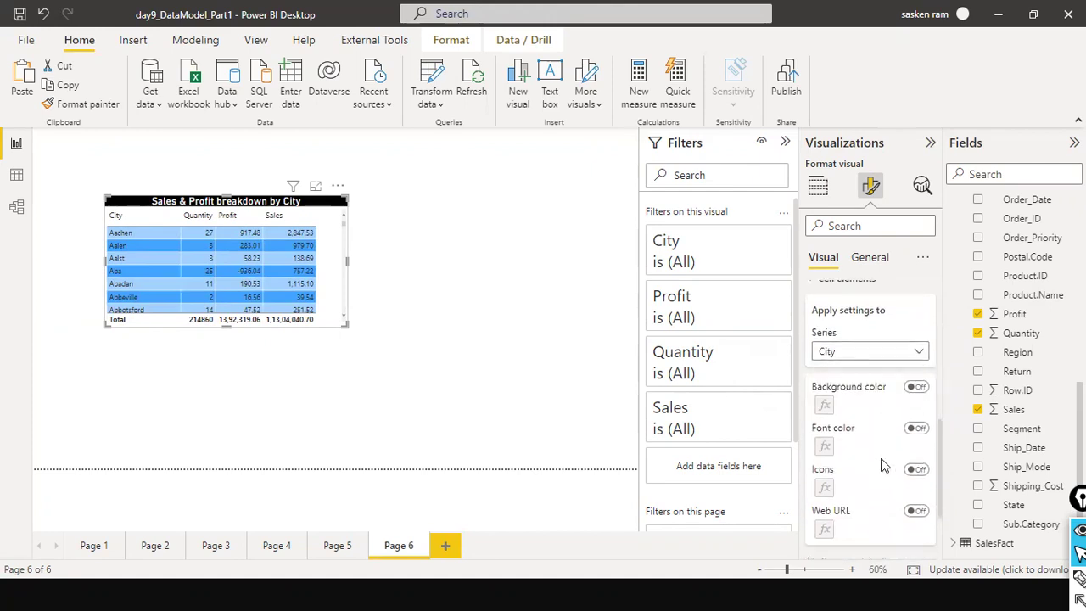
{"action": "scroll", "coordinate": [882, 465], "scroll_direction": "down", "scroll_amount": 1}
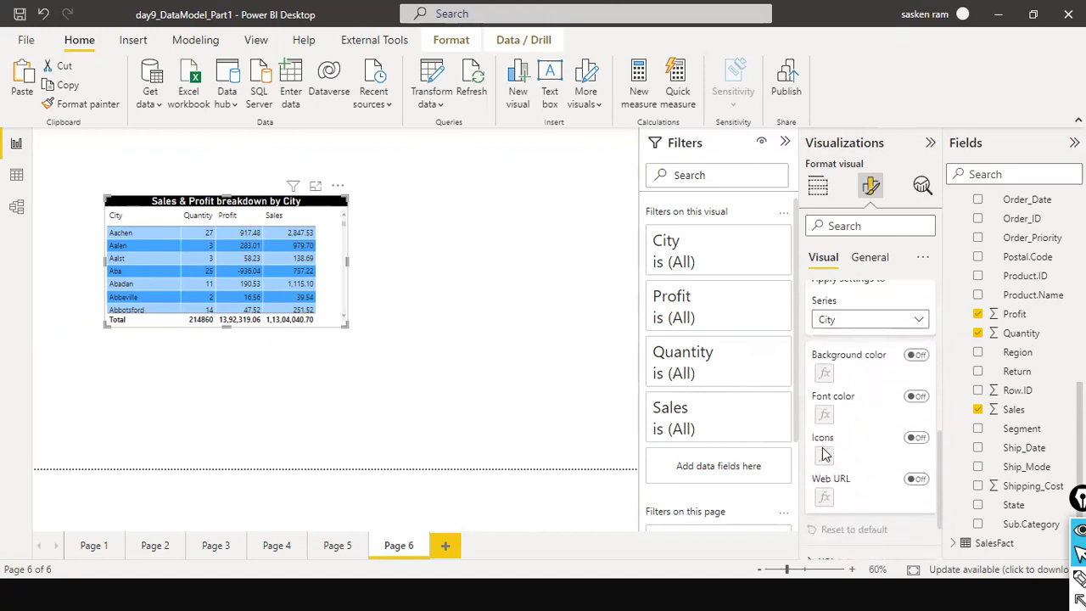
- Turn on icons for the City series, review the conditional icon rules, cancel them and turn the icons back off
{"action": "left_click", "coordinate": [918, 439]}
{"action": "left_click", "coordinate": [823, 454]}
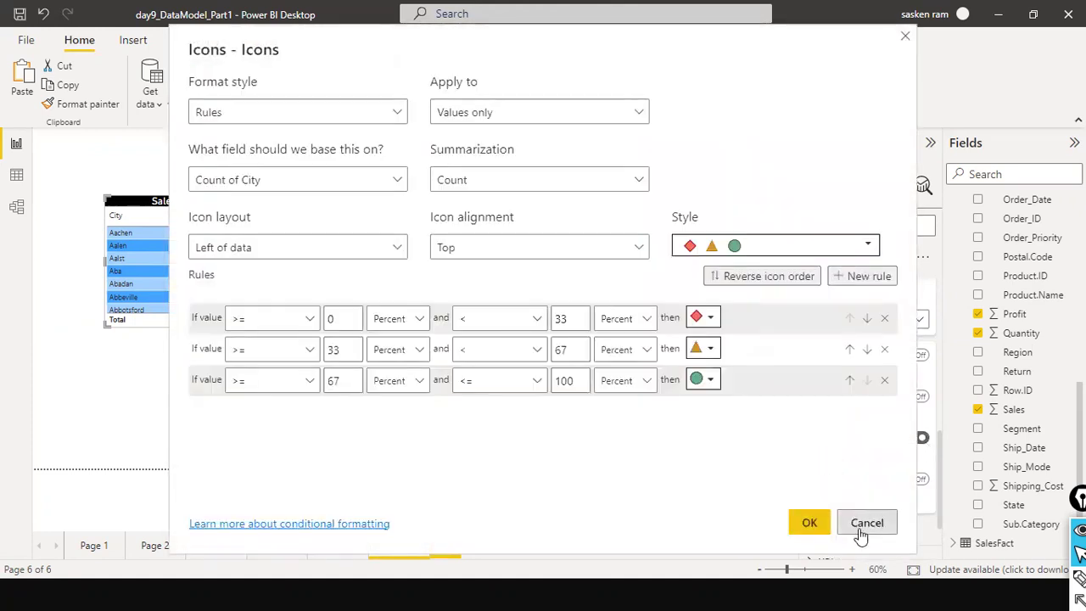
{"action": "left_click", "coordinate": [862, 528]}
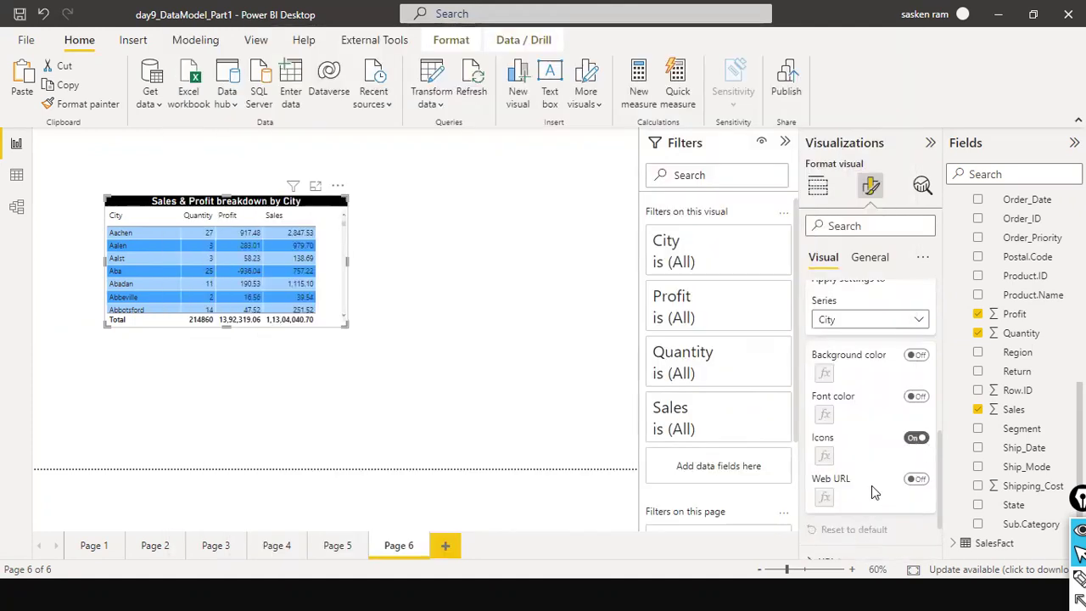
{"action": "left_click", "coordinate": [909, 442]}
{"action": "scroll", "coordinate": [923, 389], "scroll_direction": "up", "scroll_amount": 3}
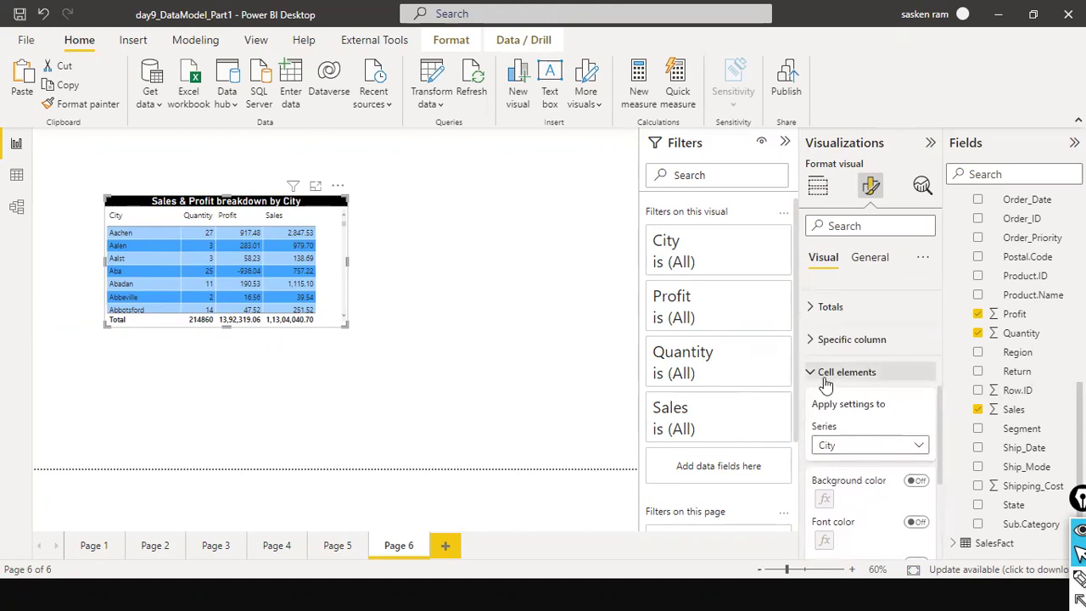
{"action": "scroll", "coordinate": [872, 391], "scroll_direction": "down", "scroll_amount": 3}
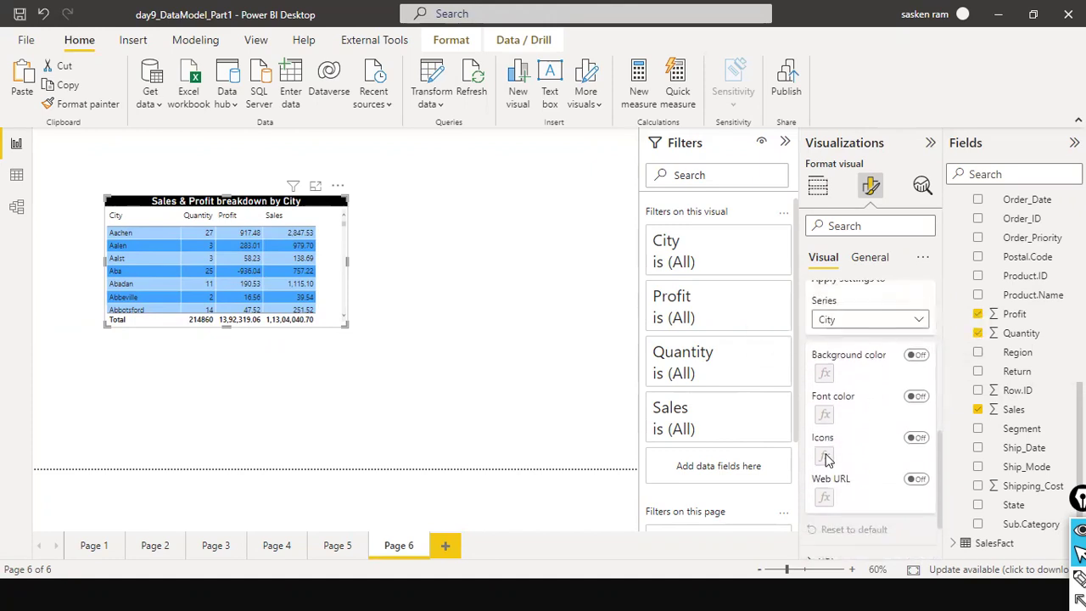
- Turn on the conditional background color for the City series, with the Field value format style applied to values only
{"action": "left_click", "coordinate": [923, 356]}
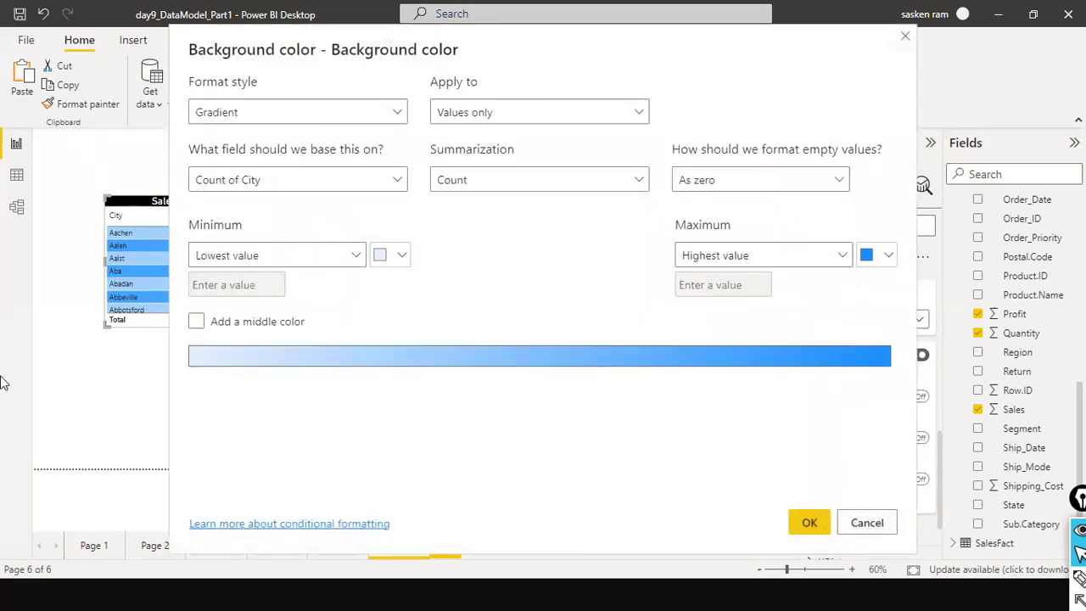
{"action": "left_click", "coordinate": [395, 114]}
{"action": "left_click", "coordinate": [293, 185]}
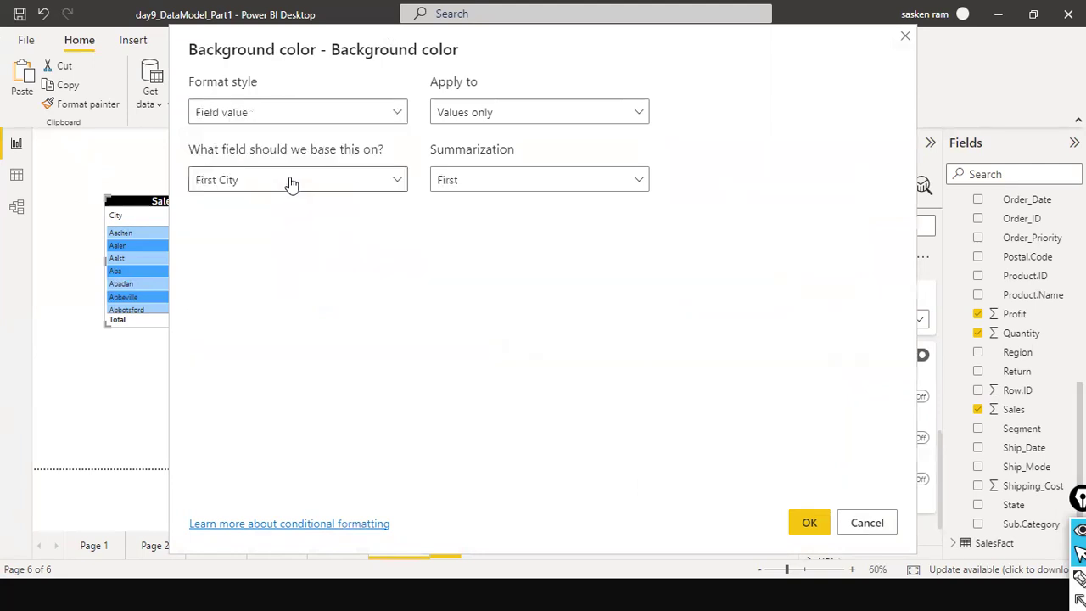
{"action": "left_click", "coordinate": [645, 126]}
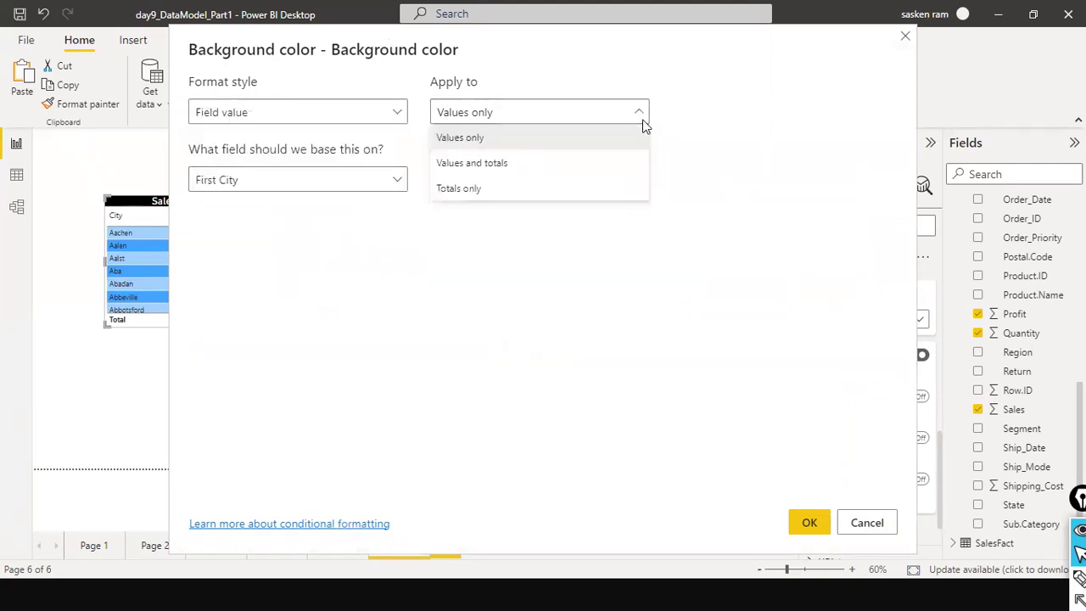
{"action": "left_click", "coordinate": [460, 138]}
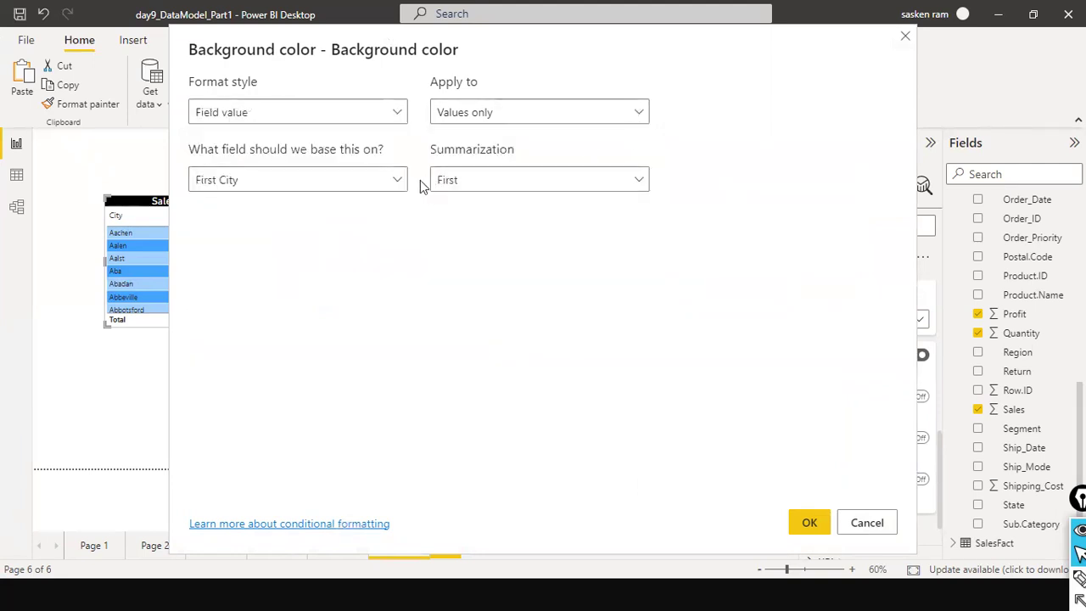
- Try to base the background color on a sales field by searching the field list for "sal"
{"action": "left_click", "coordinate": [386, 187]}
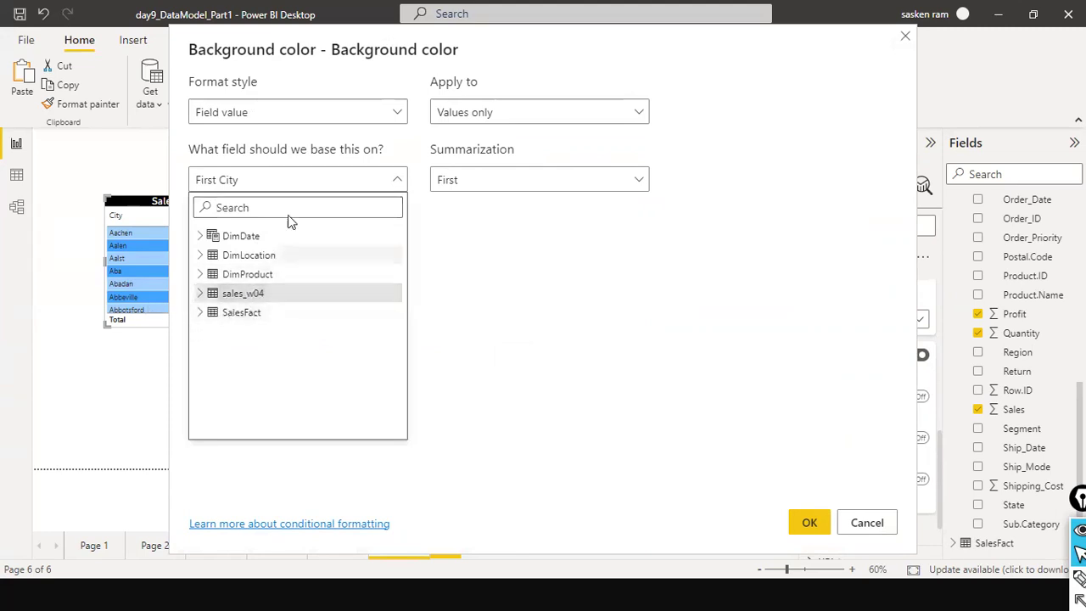
{"action": "type", "text": "sal"}
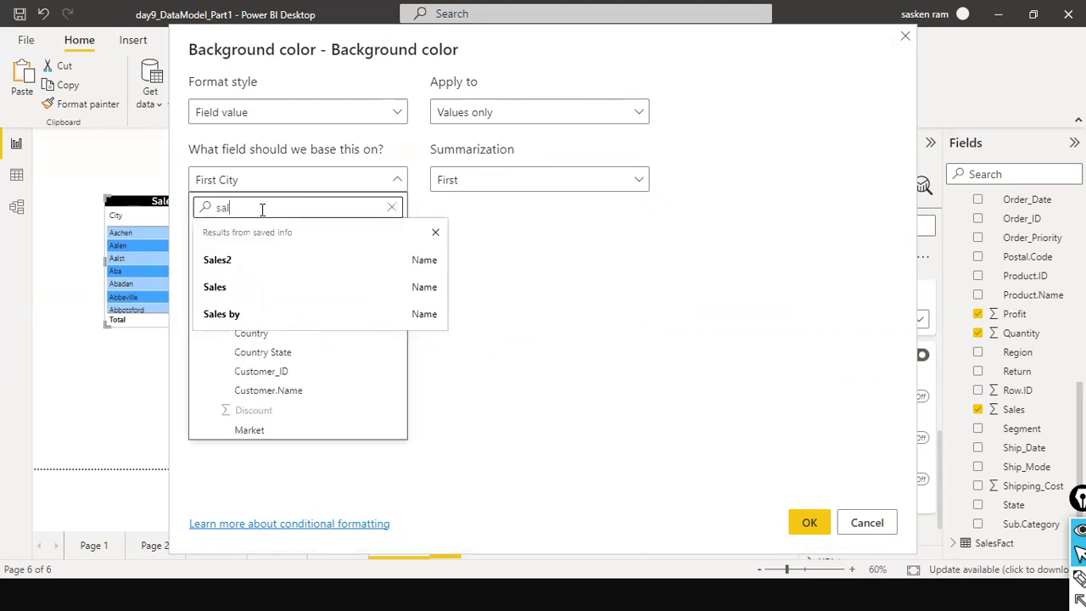
{"action": "left_click", "coordinate": [252, 289]}
{"action": "left_click", "coordinate": [485, 234]}
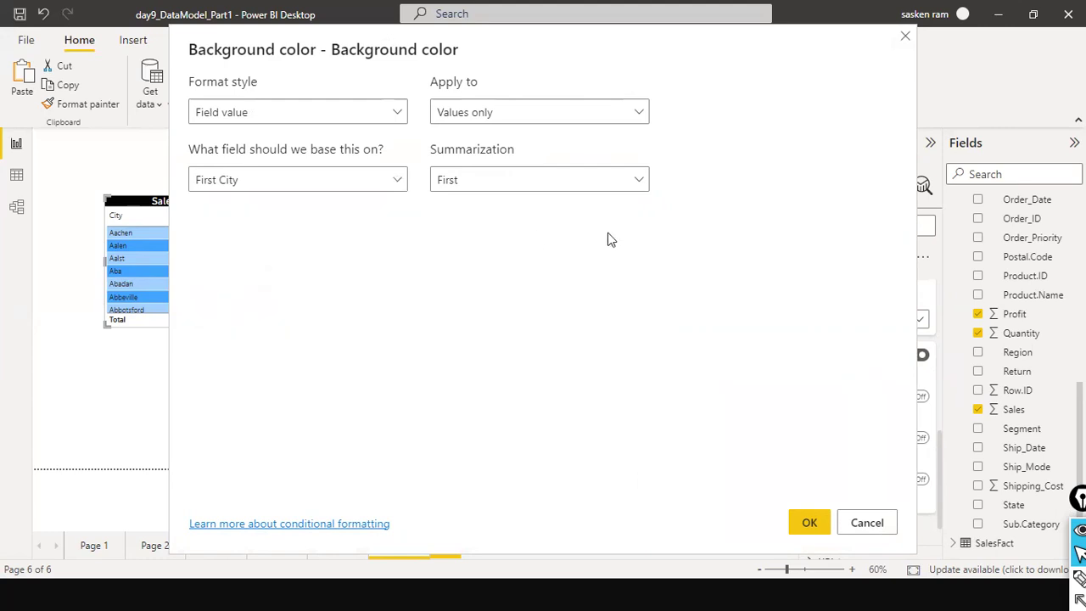
- Review the summarization, apply-to and format style choices, keeping First, Values only and Field value
{"action": "left_click", "coordinate": [635, 179]}
{"action": "left_click", "coordinate": [474, 204]}
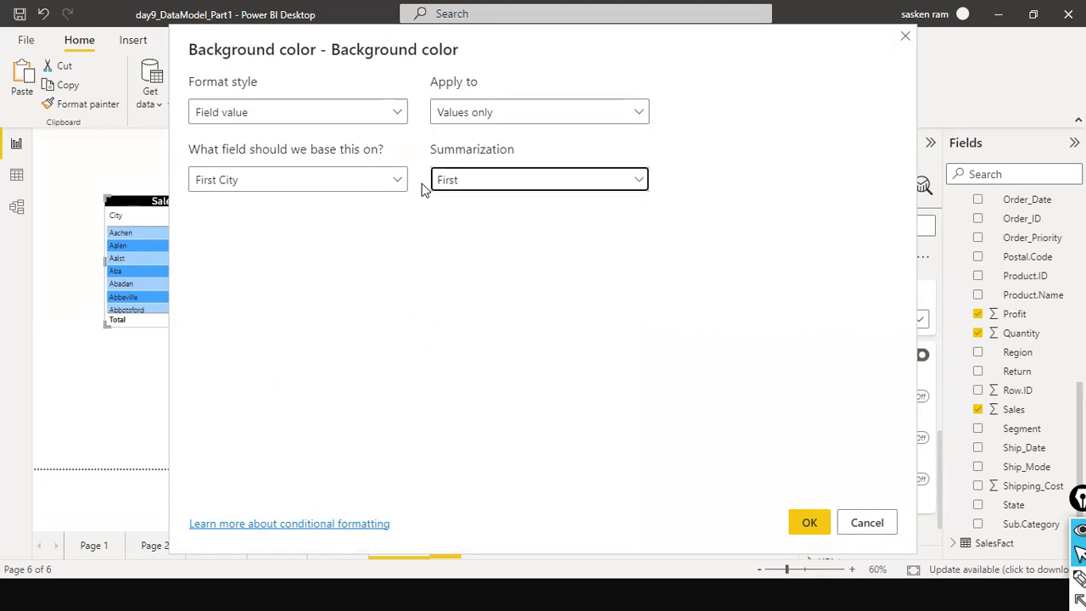
{"action": "left_click", "coordinate": [637, 114]}
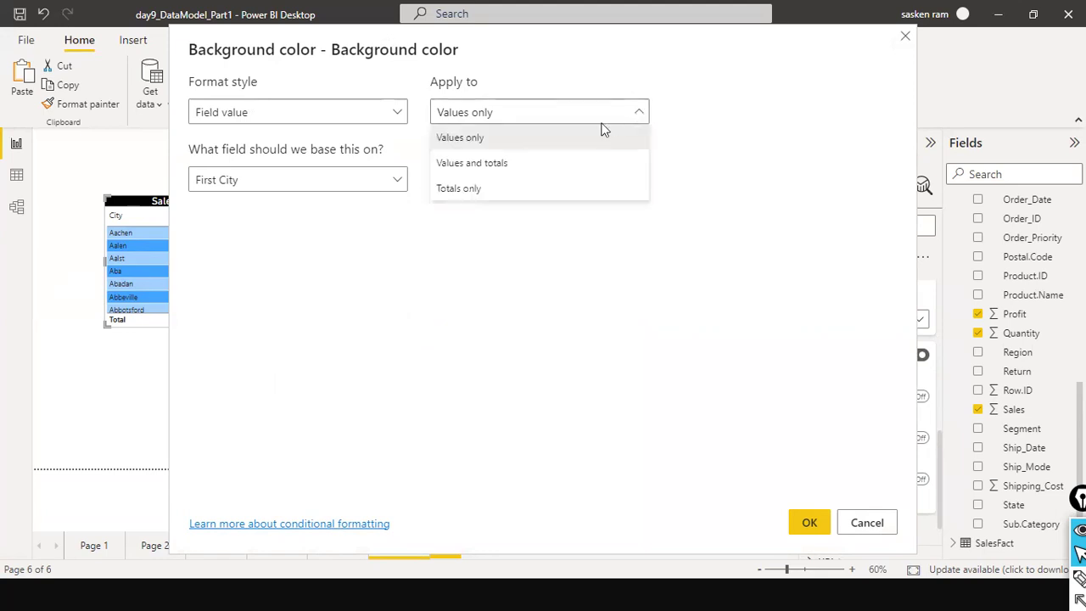
{"action": "left_click", "coordinate": [487, 140]}
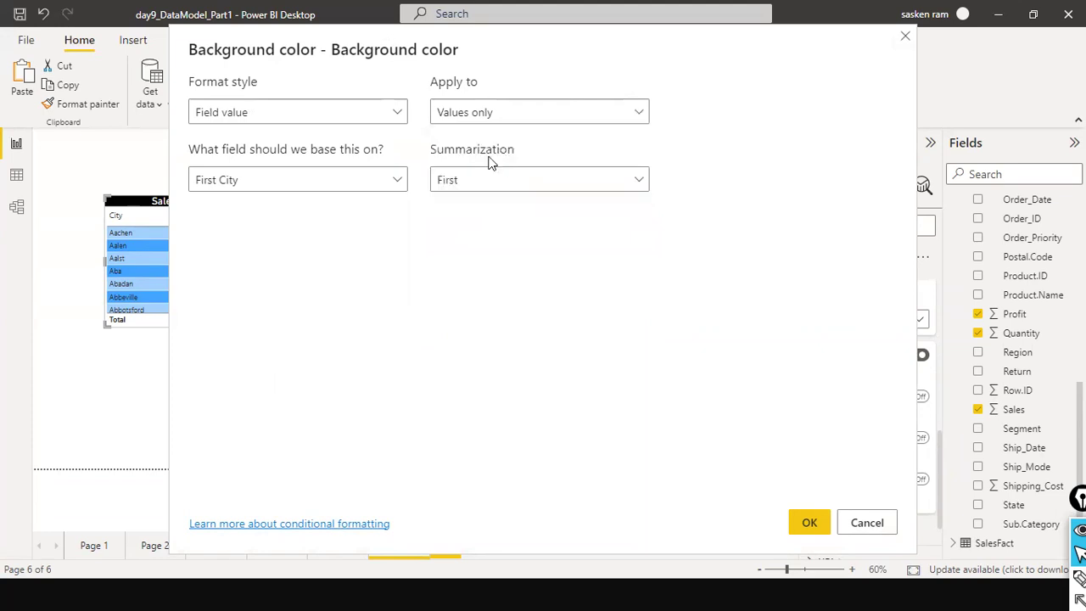
{"action": "left_click", "coordinate": [389, 117]}
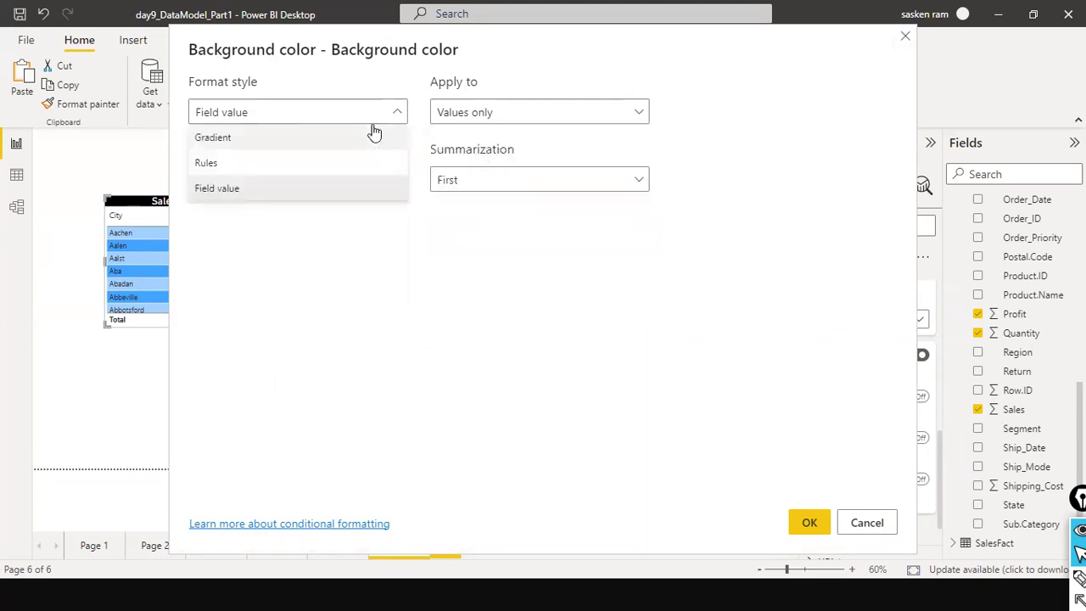
{"action": "left_click", "coordinate": [296, 199]}
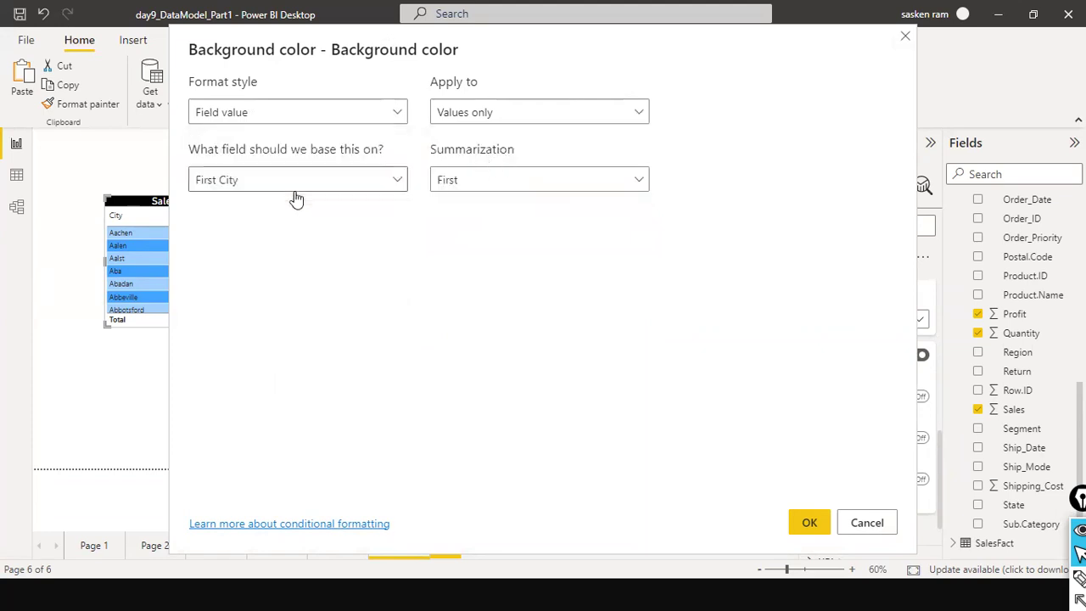
{"action": "left_click", "coordinate": [393, 113]}
{"action": "left_click", "coordinate": [373, 188]}
- Look through the fields of the sales_w04 table that the background color could be based on under Field value
{"action": "left_click", "coordinate": [396, 180]}
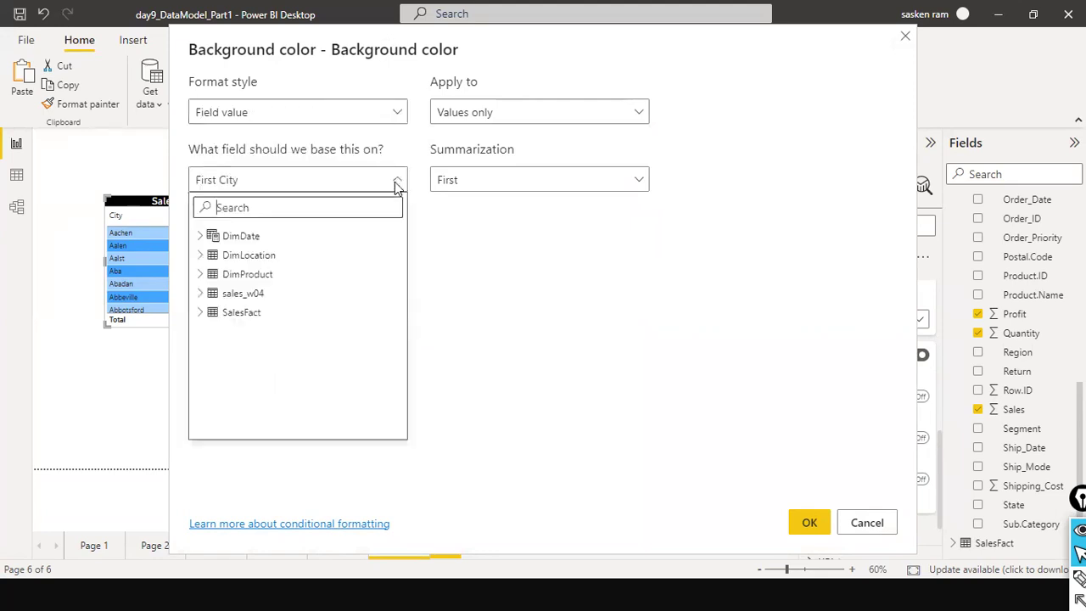
{"action": "left_click", "coordinate": [201, 294]}
{"action": "scroll", "coordinate": [279, 352], "scroll_direction": "down", "scroll_amount": 5}
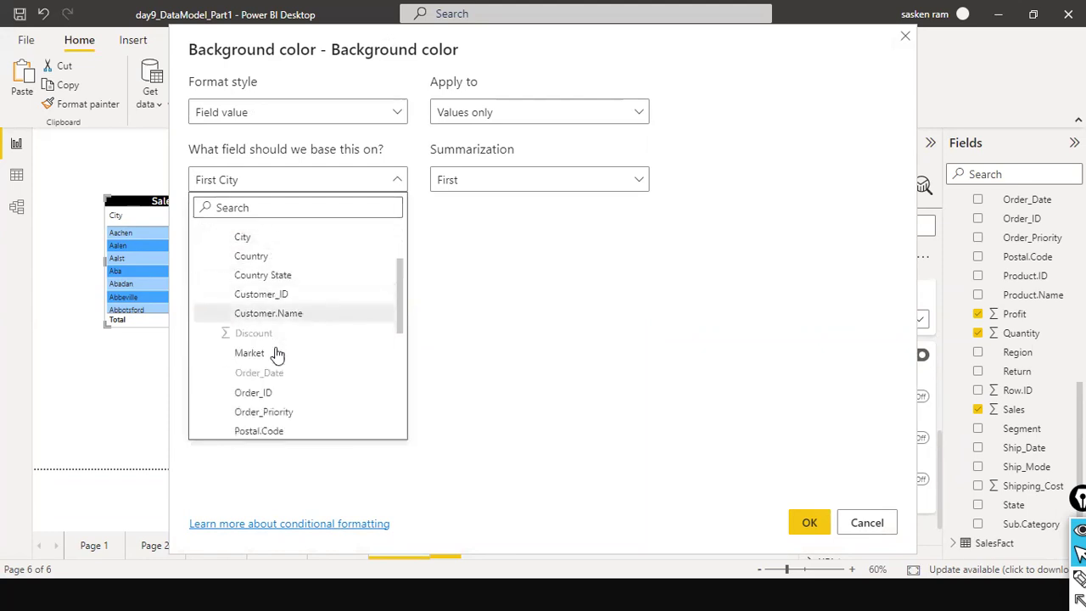
{"action": "scroll", "coordinate": [286, 315], "scroll_direction": "up", "scroll_amount": 3}
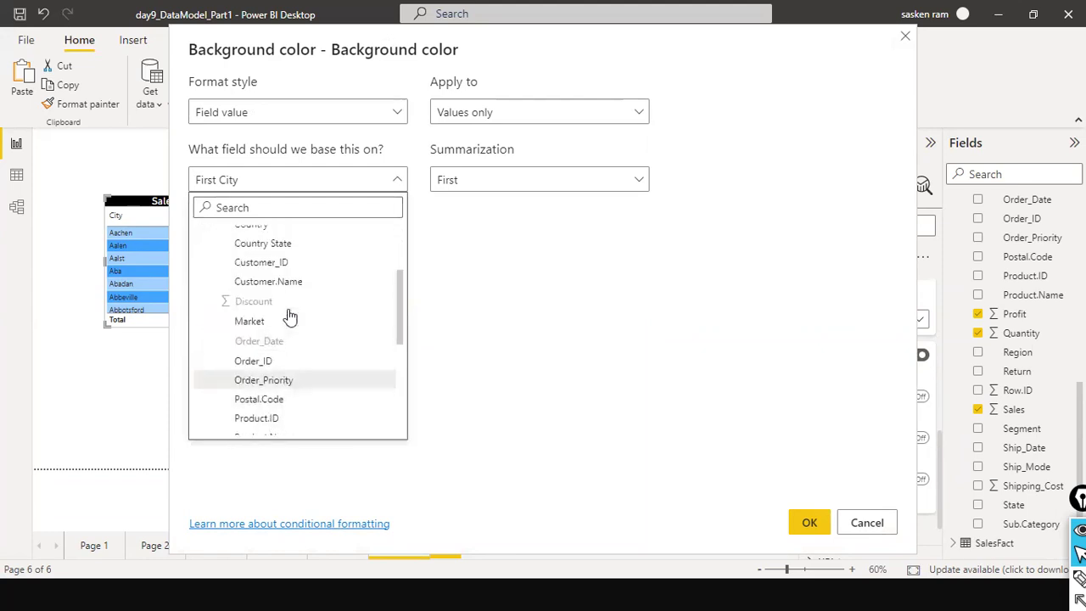
{"action": "scroll", "coordinate": [290, 319], "scroll_direction": "up", "scroll_amount": 1}
{"action": "scroll", "coordinate": [293, 317], "scroll_direction": "down", "scroll_amount": 4}
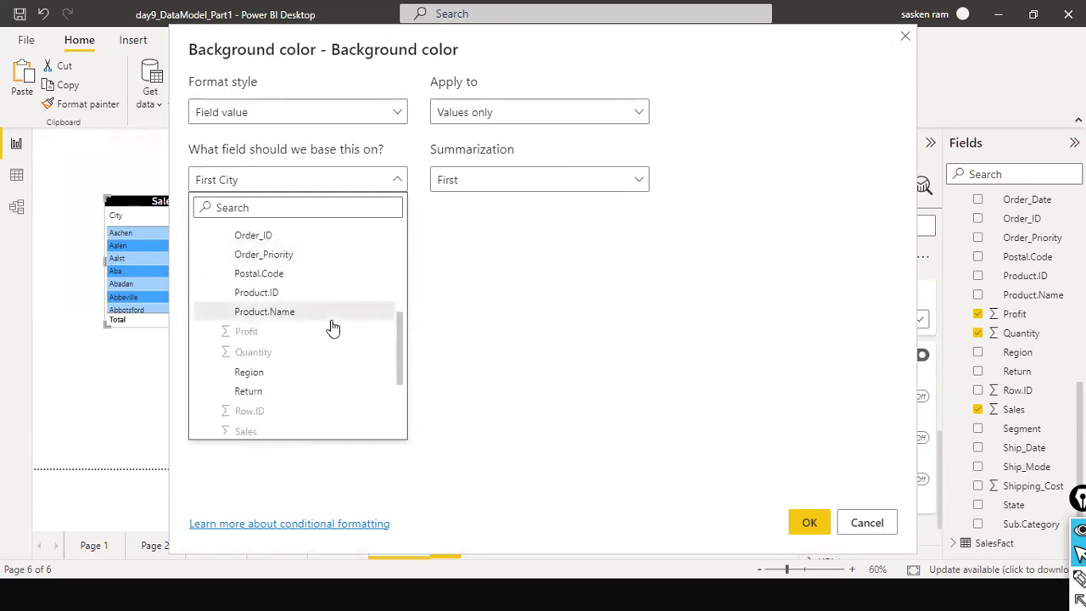
{"action": "scroll", "coordinate": [333, 328], "scroll_direction": "down", "scroll_amount": 1}
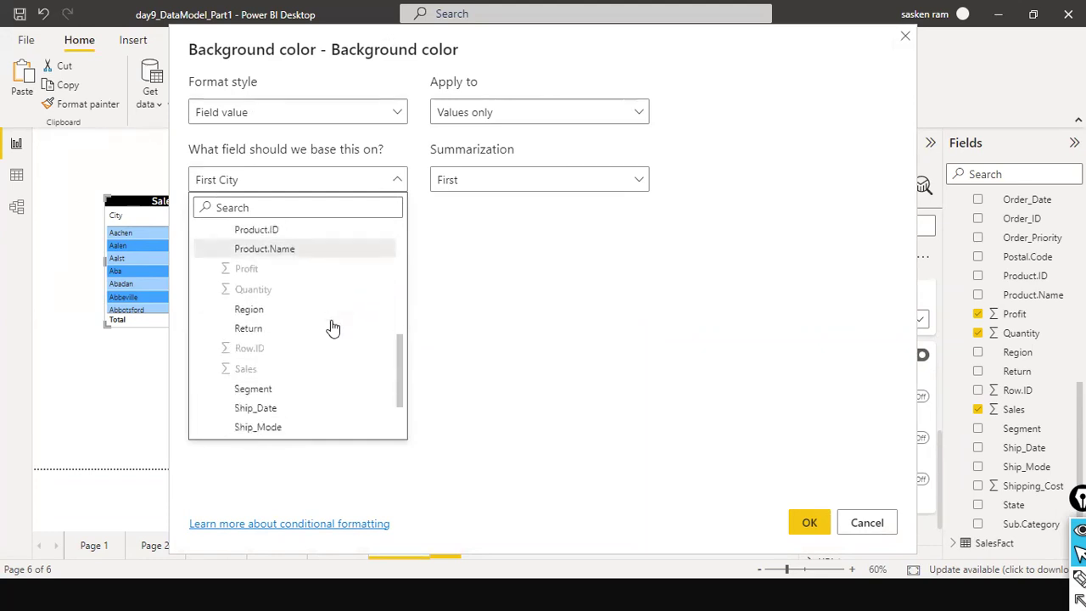
{"action": "scroll", "coordinate": [332, 329], "scroll_direction": "down", "scroll_amount": 1}
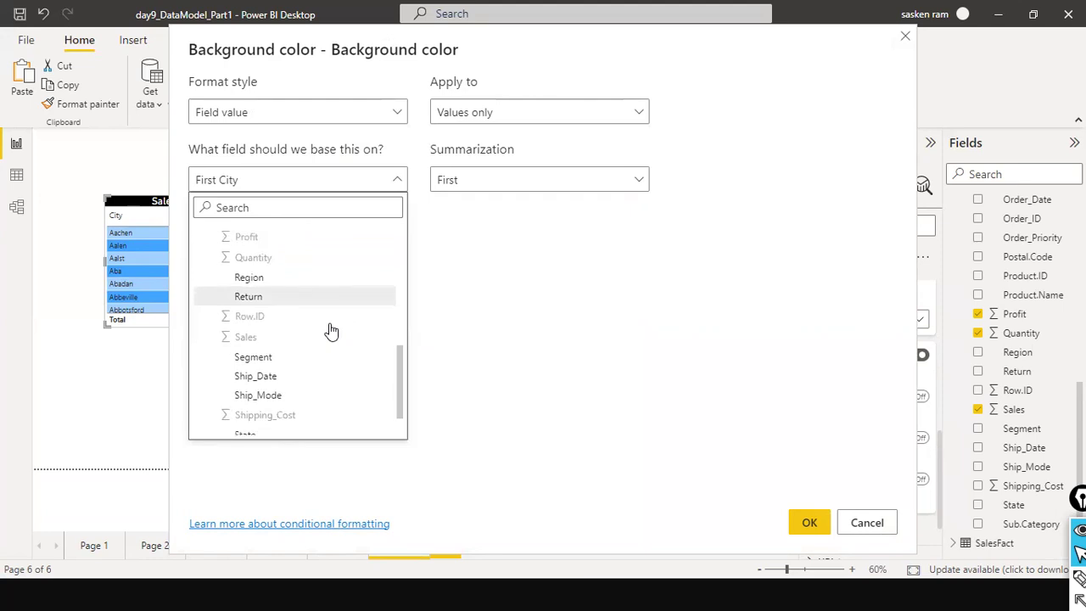
{"action": "scroll", "coordinate": [331, 330], "scroll_direction": "up", "scroll_amount": 2}
{"action": "scroll", "coordinate": [330, 331], "scroll_direction": "up", "scroll_amount": 3}
{"action": "scroll", "coordinate": [330, 331], "scroll_direction": "up", "scroll_amount": 3}
{"action": "scroll", "coordinate": [331, 331], "scroll_direction": "down", "scroll_amount": 5}
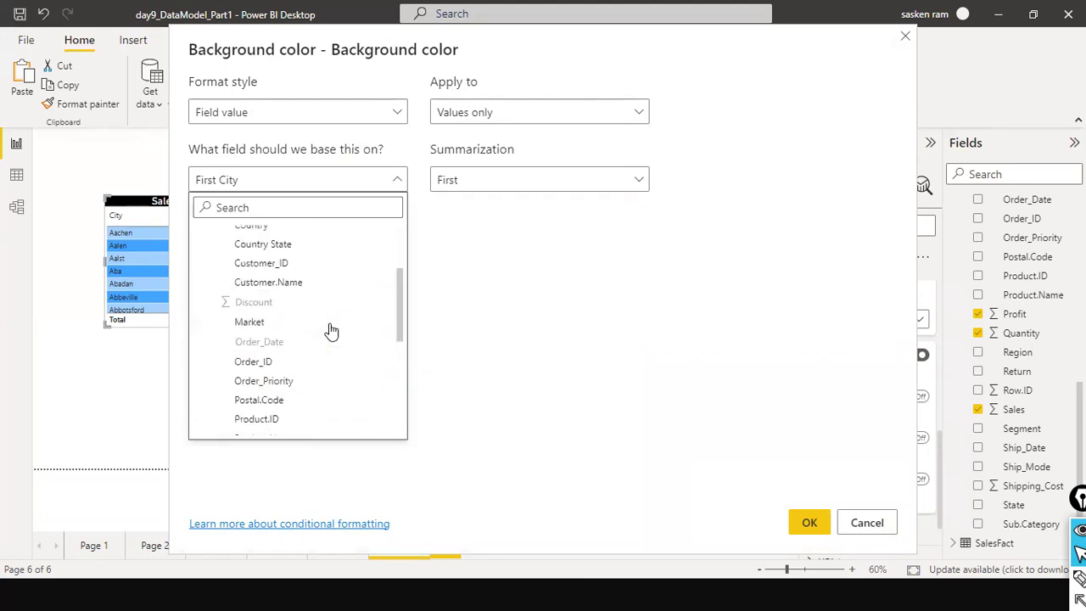
{"action": "scroll", "coordinate": [329, 329], "scroll_direction": "up", "scroll_amount": 3}
{"action": "left_click", "coordinate": [494, 332]}
- Set the background color format style to Gradient and base it on the sum of Sales, keeping the minimum at Lowest value
{"action": "left_click", "coordinate": [392, 112]}
{"action": "left_click", "coordinate": [330, 136]}
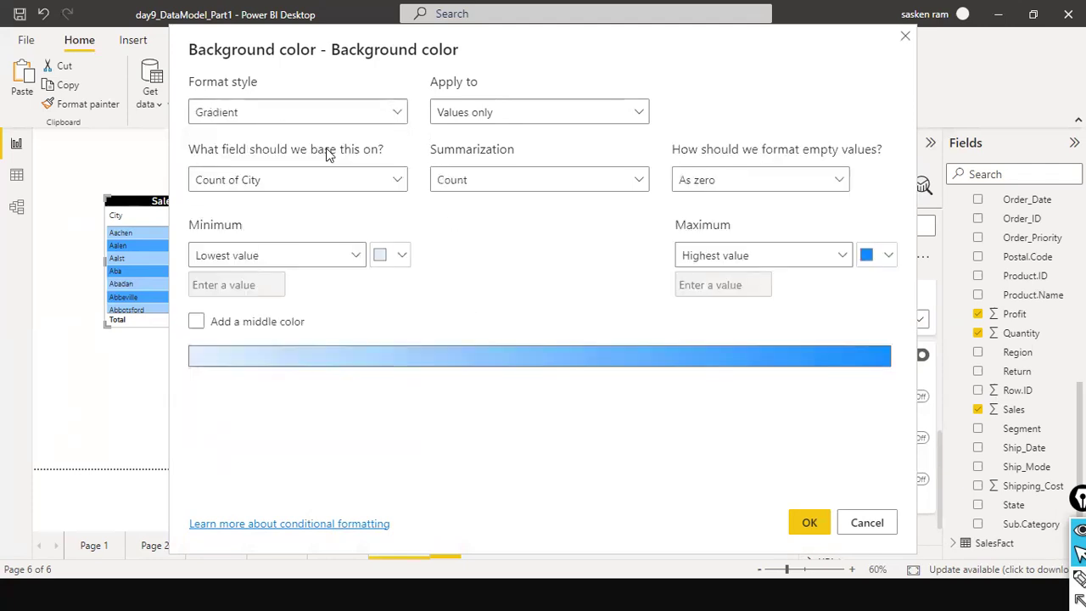
{"action": "left_click", "coordinate": [396, 180]}
{"action": "scroll", "coordinate": [334, 357], "scroll_direction": "down", "scroll_amount": 3}
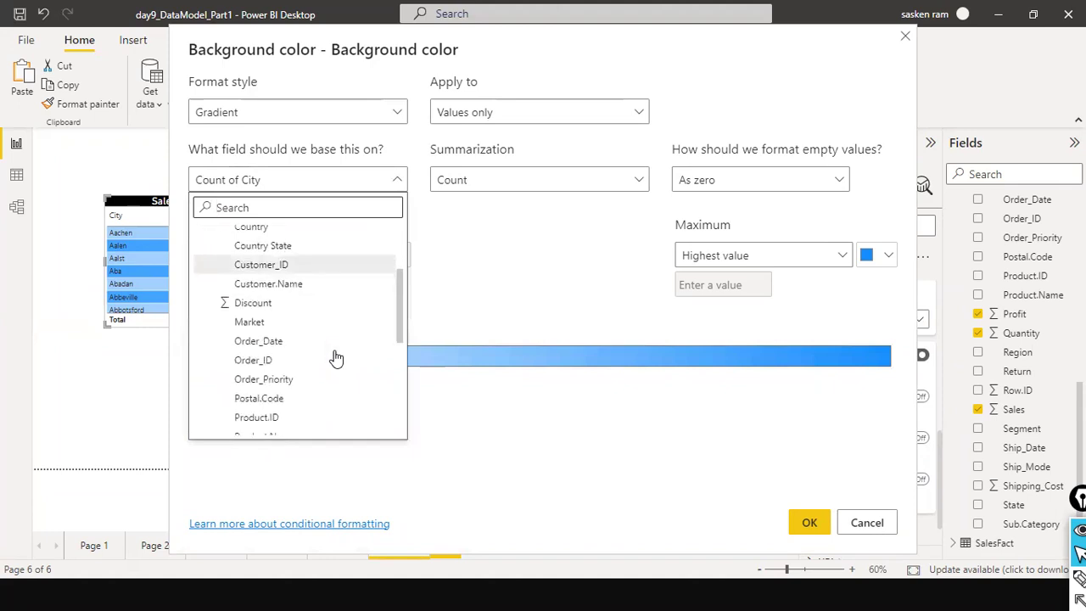
{"action": "scroll", "coordinate": [334, 357], "scroll_direction": "down", "scroll_amount": 2}
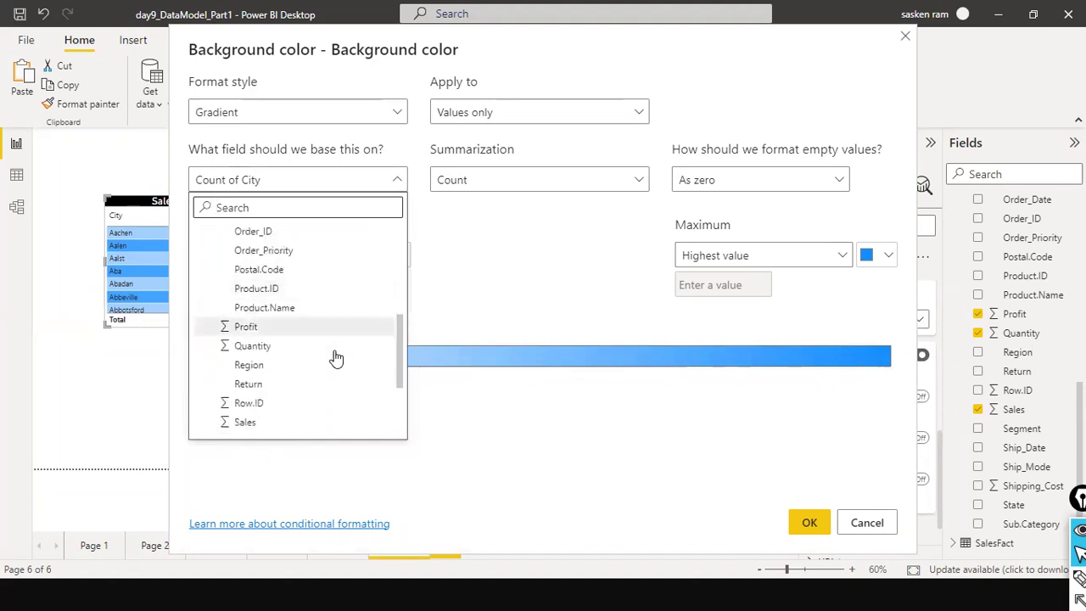
{"action": "left_click", "coordinate": [245, 421]}
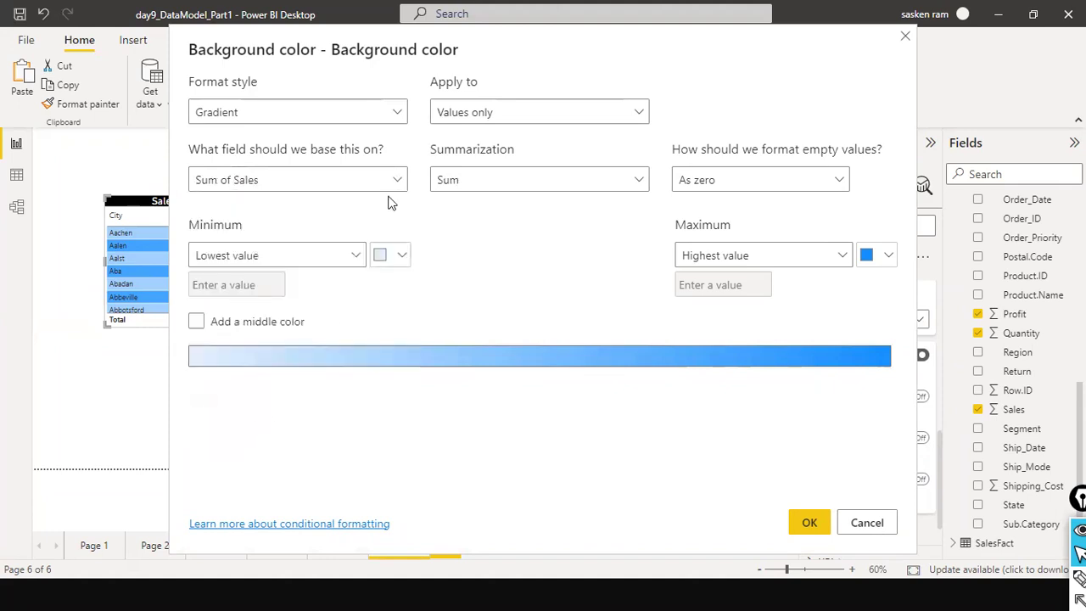
{"action": "left_click", "coordinate": [359, 259]}
{"action": "left_click", "coordinate": [359, 258]}
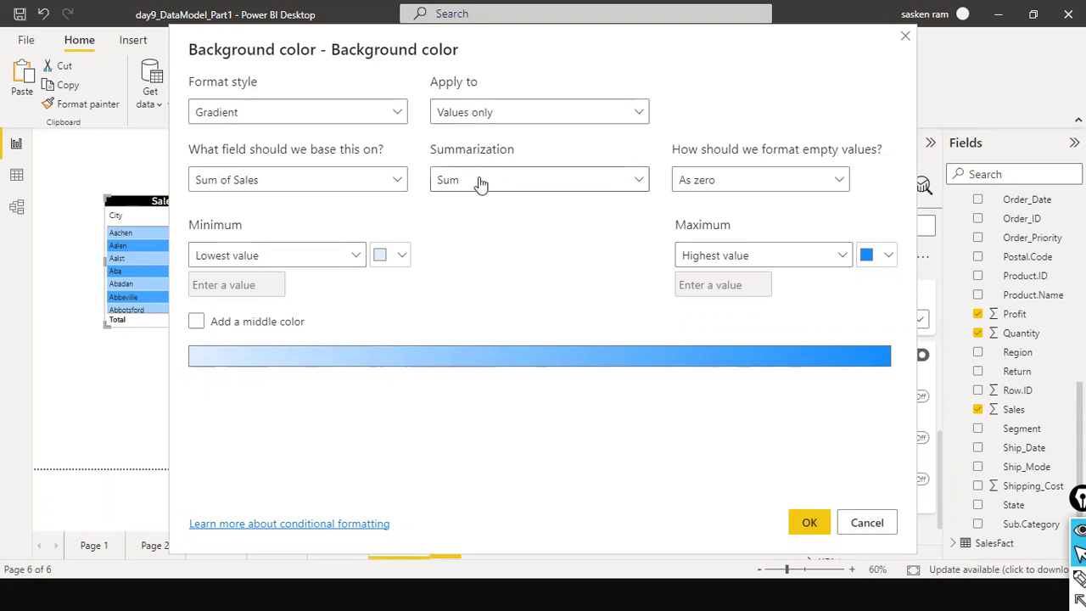
- Base the City column's background color gradient on the Sales field of sales_w04, summarized as Sum
{"action": "left_click", "coordinate": [402, 182]}
{"action": "scroll", "coordinate": [340, 311], "scroll_direction": "down", "scroll_amount": 1}
{"action": "scroll", "coordinate": [340, 312], "scroll_direction": "down", "scroll_amount": 4}
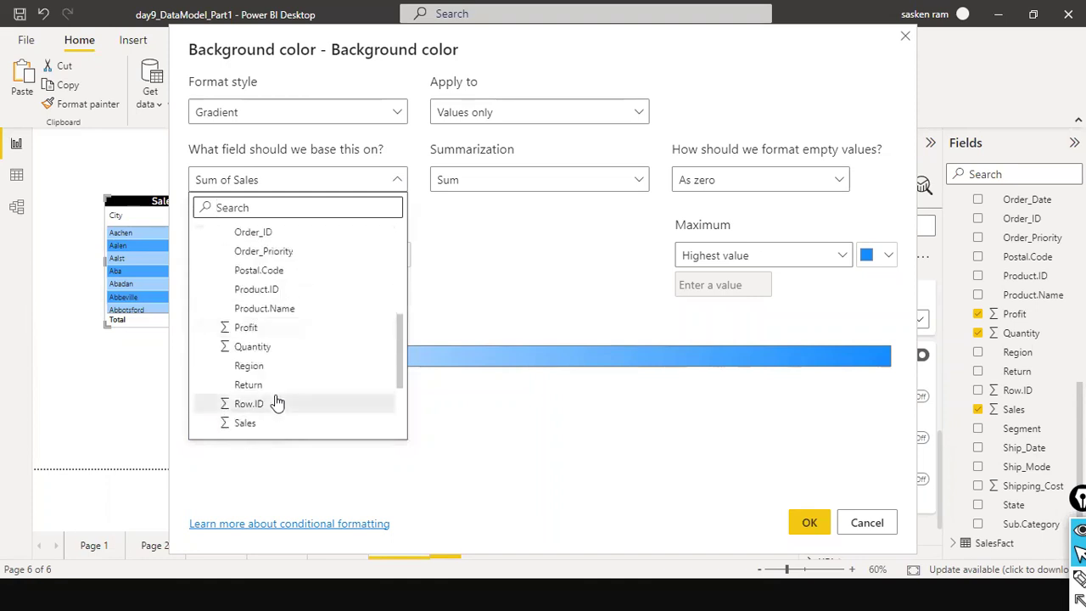
{"action": "left_click", "coordinate": [267, 423]}
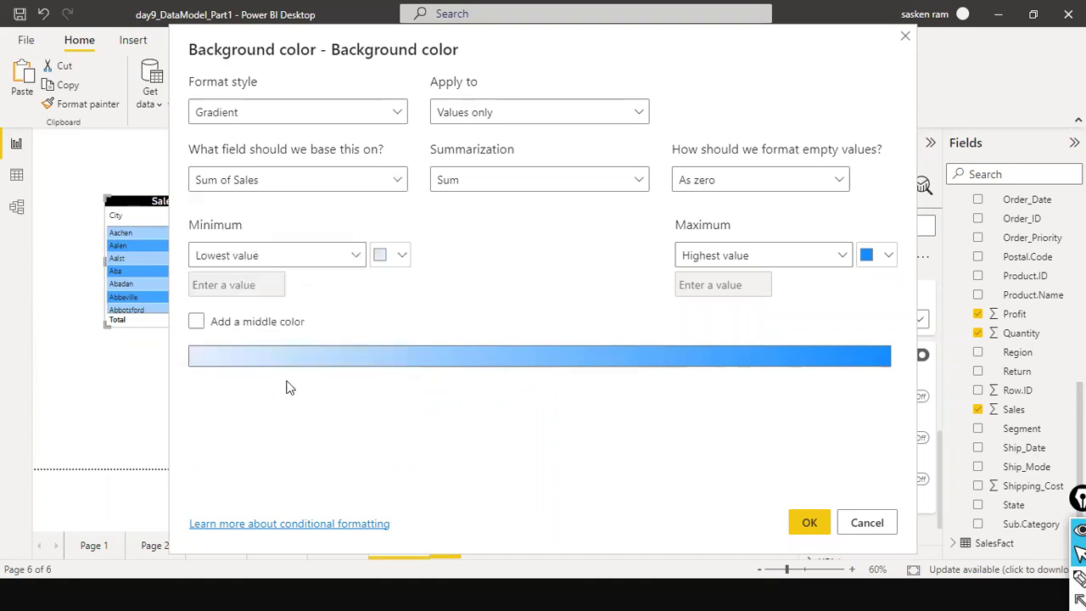
{"action": "left_click", "coordinate": [640, 182]}
{"action": "left_click", "coordinate": [616, 209]}
- Set the gradient's minimum color to the custom red #F00000 and apply the background color to the City column
{"action": "left_click_drag", "start_coordinate": [326, 45], "coordinate": [498, 47]}
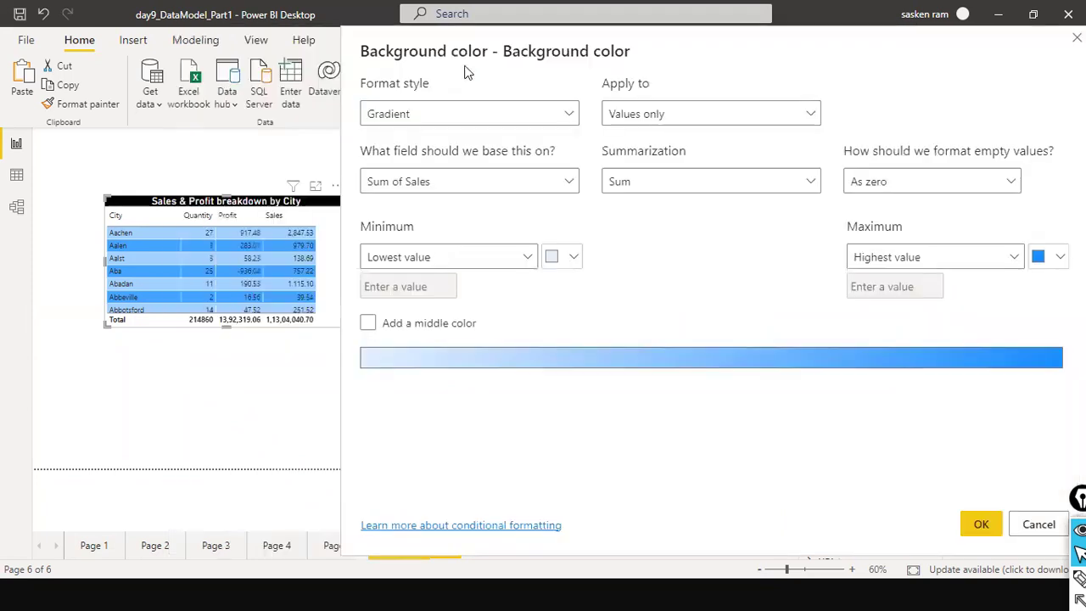
{"action": "left_click", "coordinate": [575, 258]}
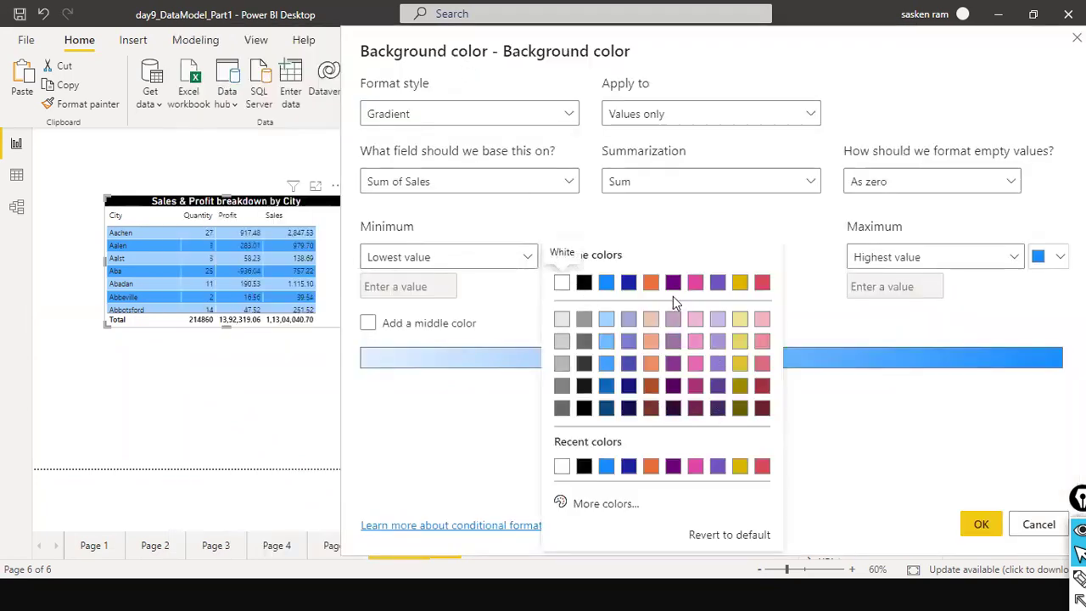
{"action": "left_click", "coordinate": [604, 504]}
{"action": "left_click", "coordinate": [554, 444]}
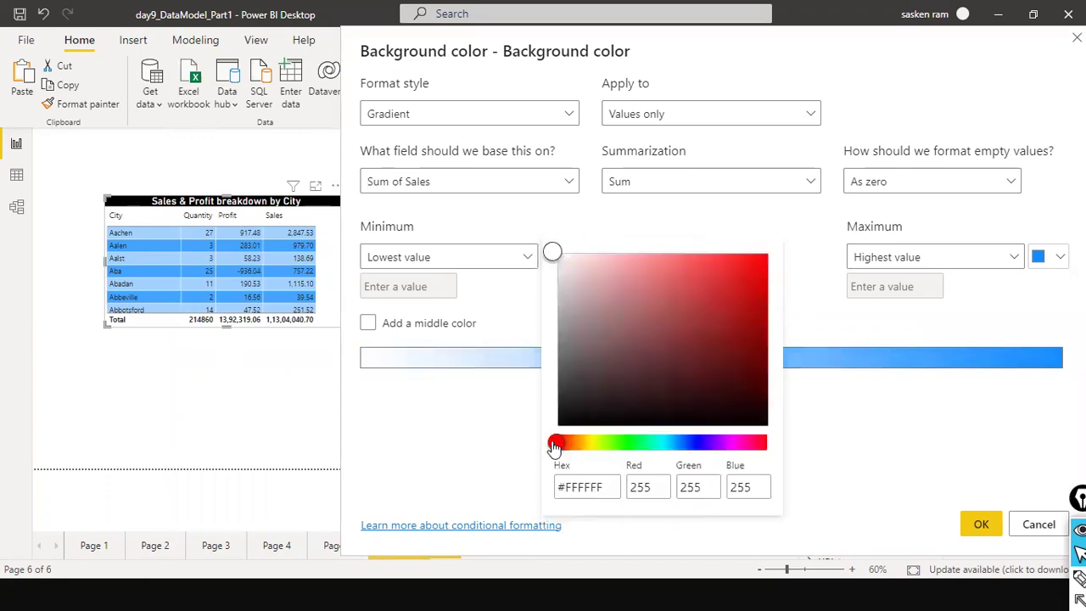
{"action": "left_click_drag", "start_coordinate": [763, 269], "coordinate": [767, 261]}
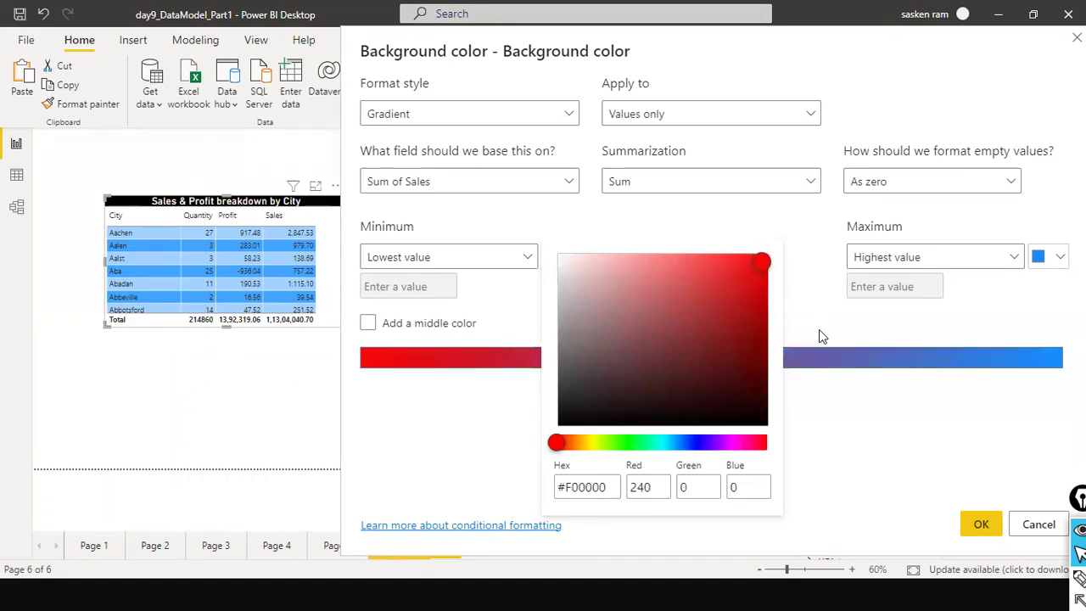
{"action": "left_click", "coordinate": [980, 527]}
{"action": "left_click", "coordinate": [980, 527]}
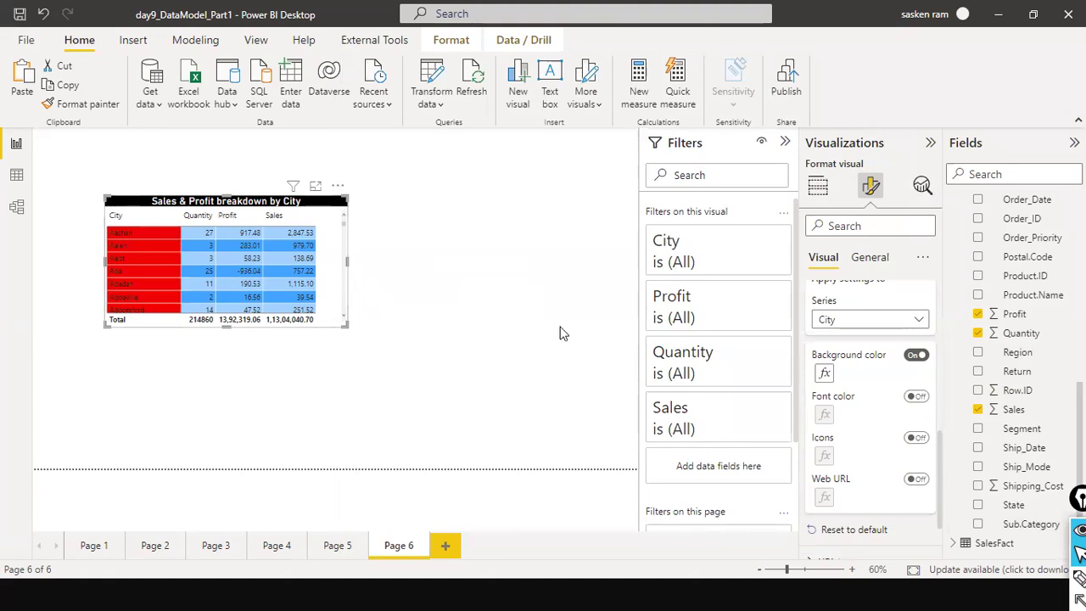
- Switch the cell elements series to Sales and turn on its background color
{"action": "left_click", "coordinate": [919, 319]}
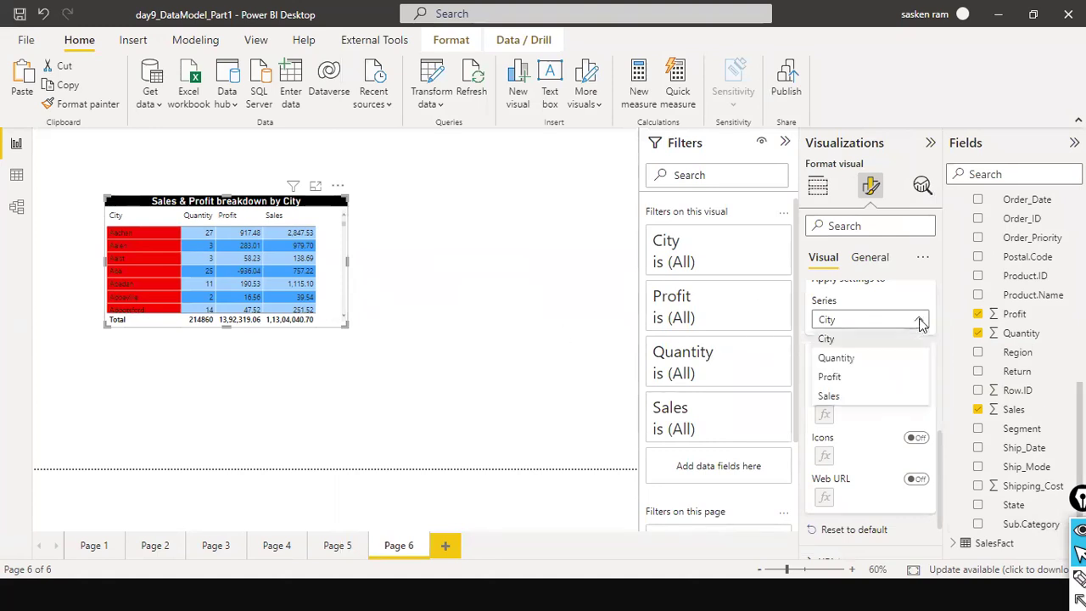
{"action": "left_click", "coordinate": [841, 396]}
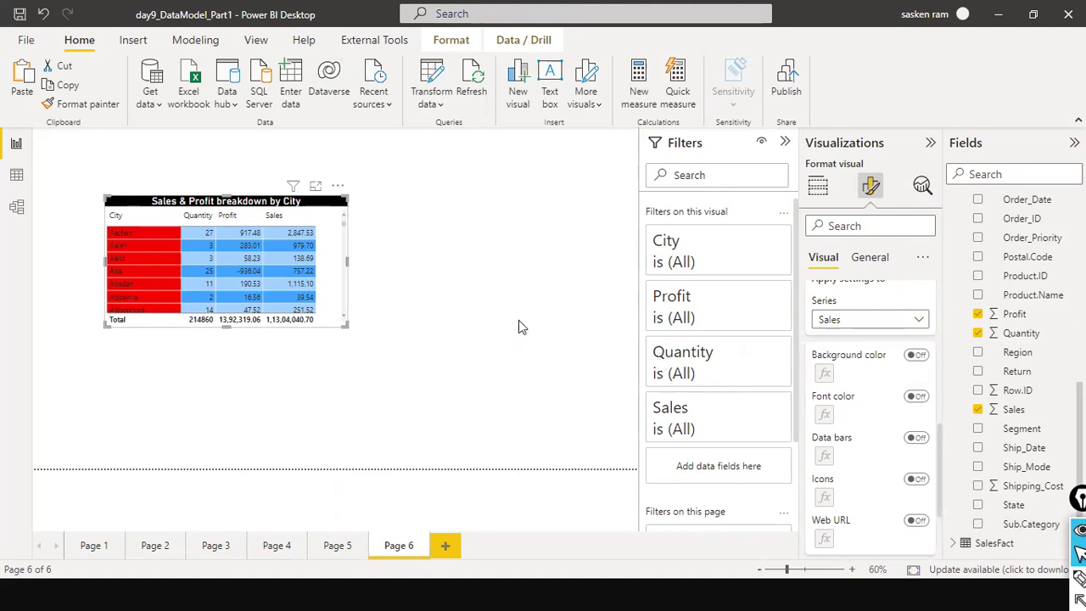
{"action": "scroll", "coordinate": [849, 323], "scroll_direction": "up", "scroll_amount": 4}
{"action": "scroll", "coordinate": [883, 329], "scroll_direction": "down", "scroll_amount": 2}
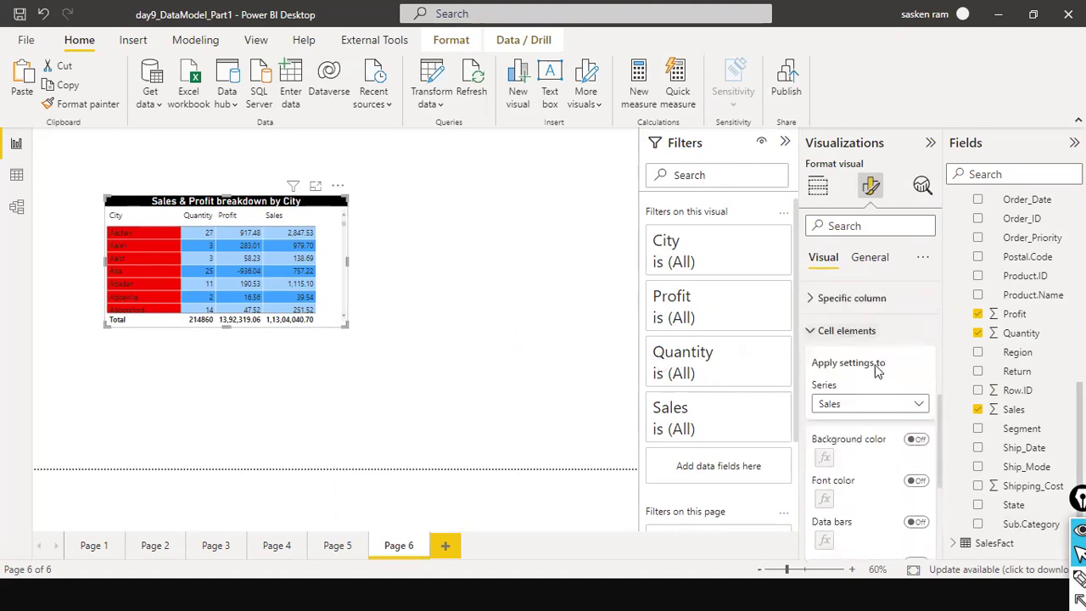
{"action": "scroll", "coordinate": [878, 370], "scroll_direction": "down", "scroll_amount": 3}
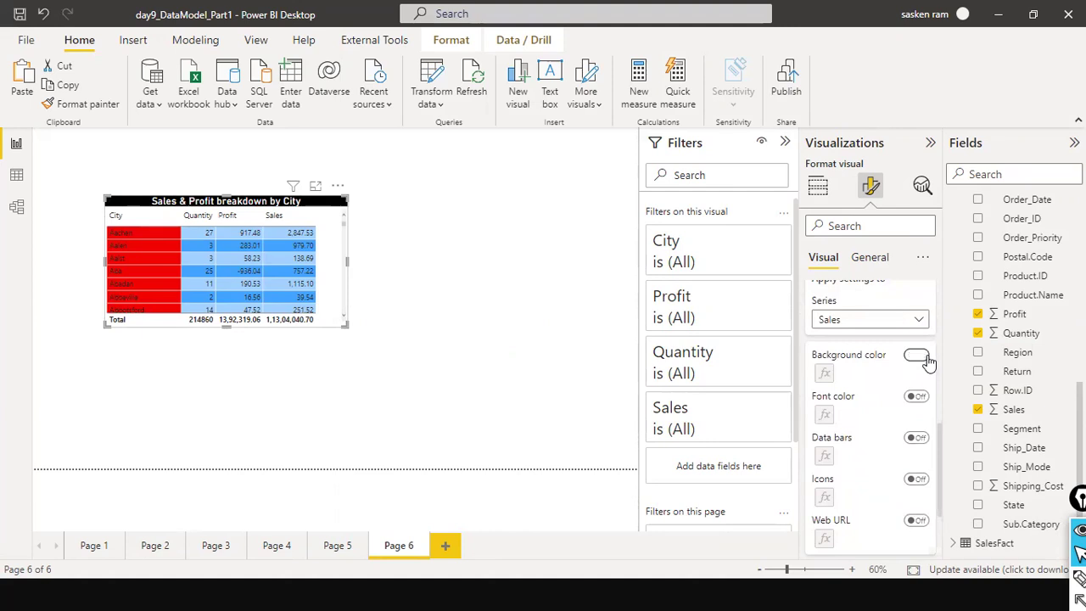
{"action": "left_click", "coordinate": [921, 356]}
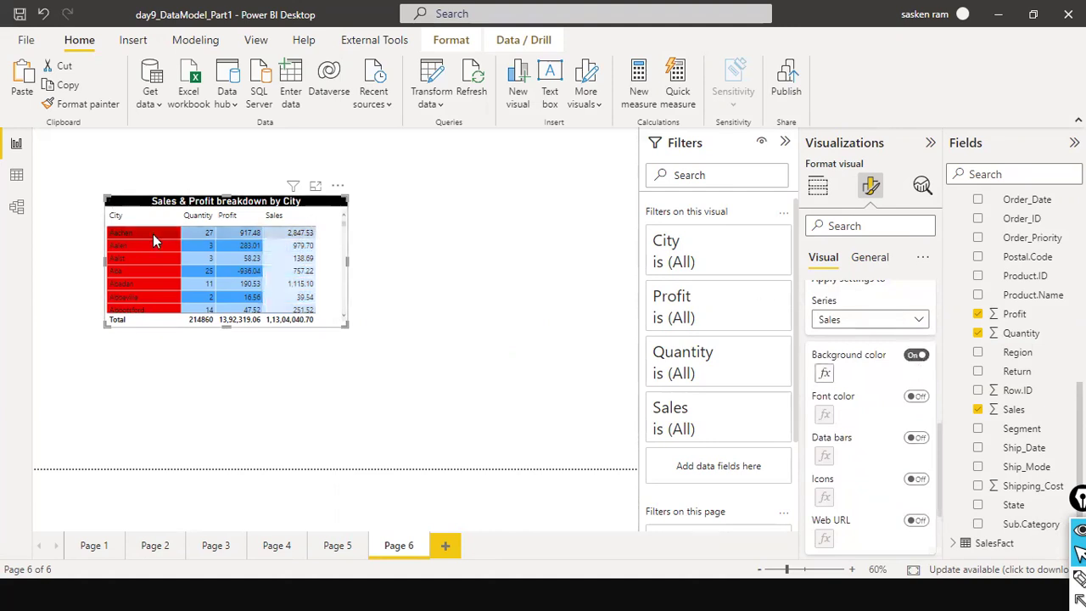
- Switch the cell elements series to City and turn off its background color
{"action": "left_click", "coordinate": [920, 321]}
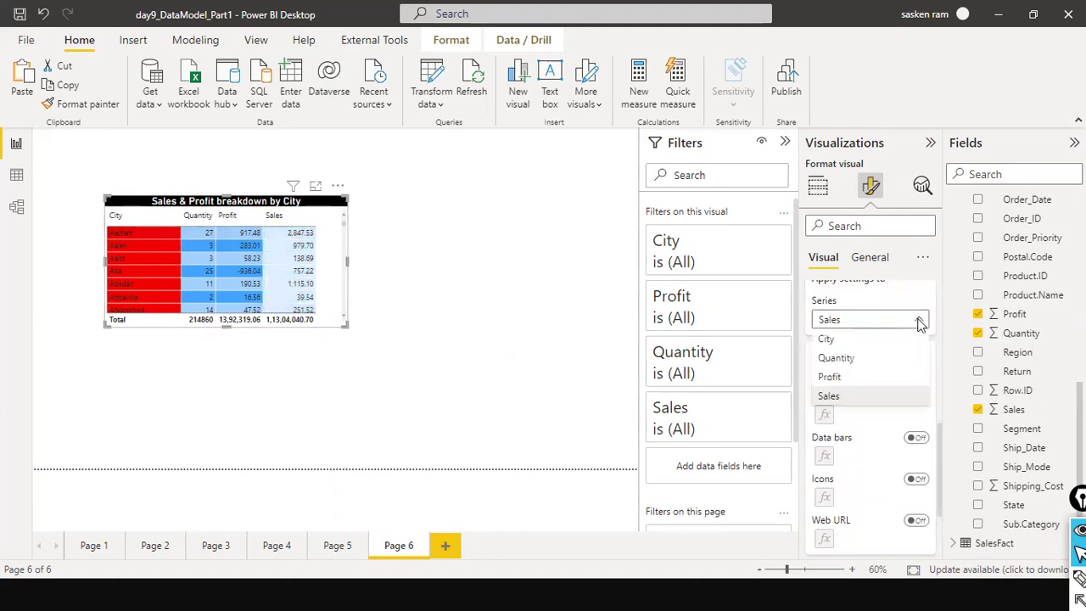
{"action": "left_click", "coordinate": [863, 336]}
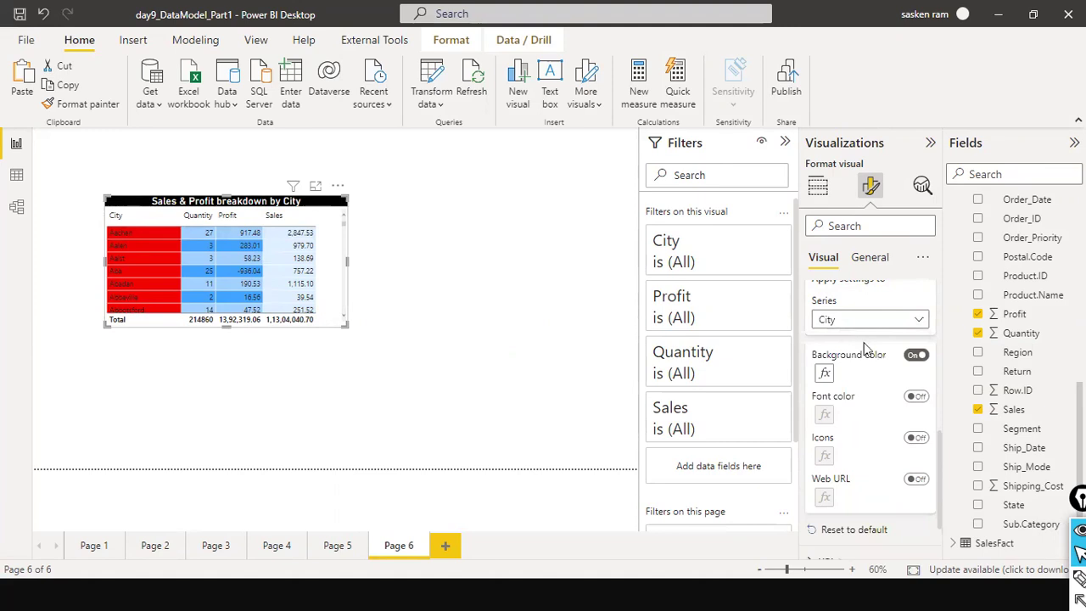
{"action": "left_click", "coordinate": [914, 357]}
- Open the conditional background color settings for the Sales series and base the gradient on the Sales field of sales_w04
{"action": "left_click", "coordinate": [920, 319]}
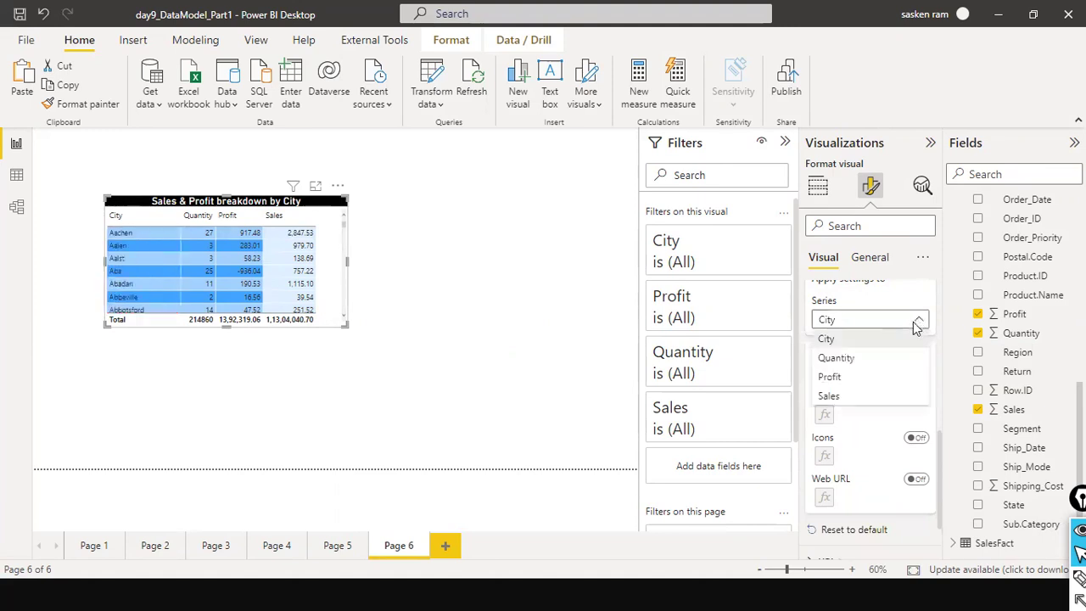
{"action": "left_click", "coordinate": [828, 395]}
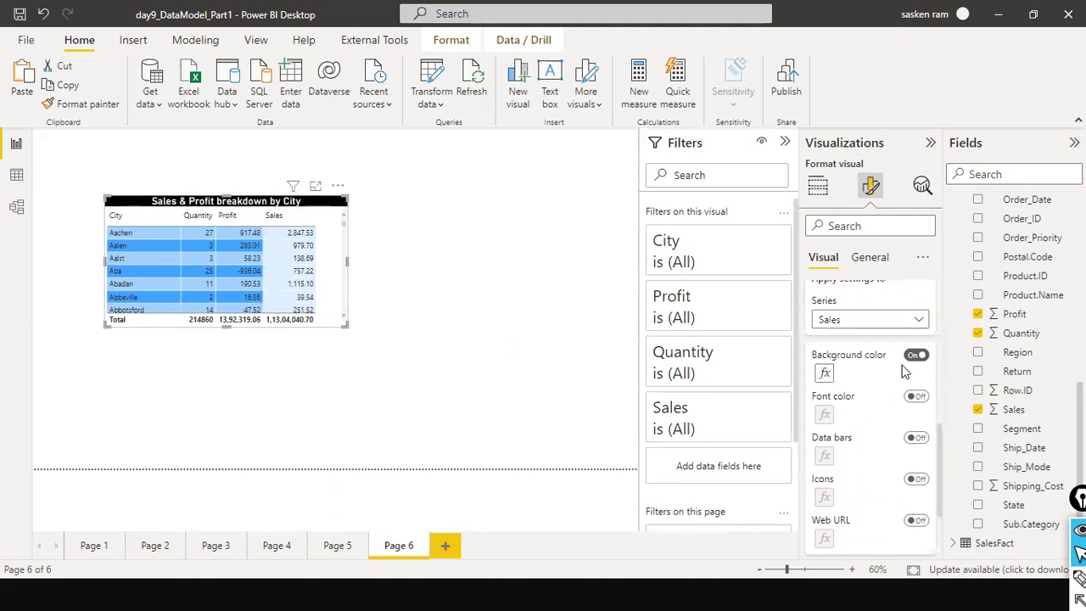
{"action": "left_click", "coordinate": [824, 374]}
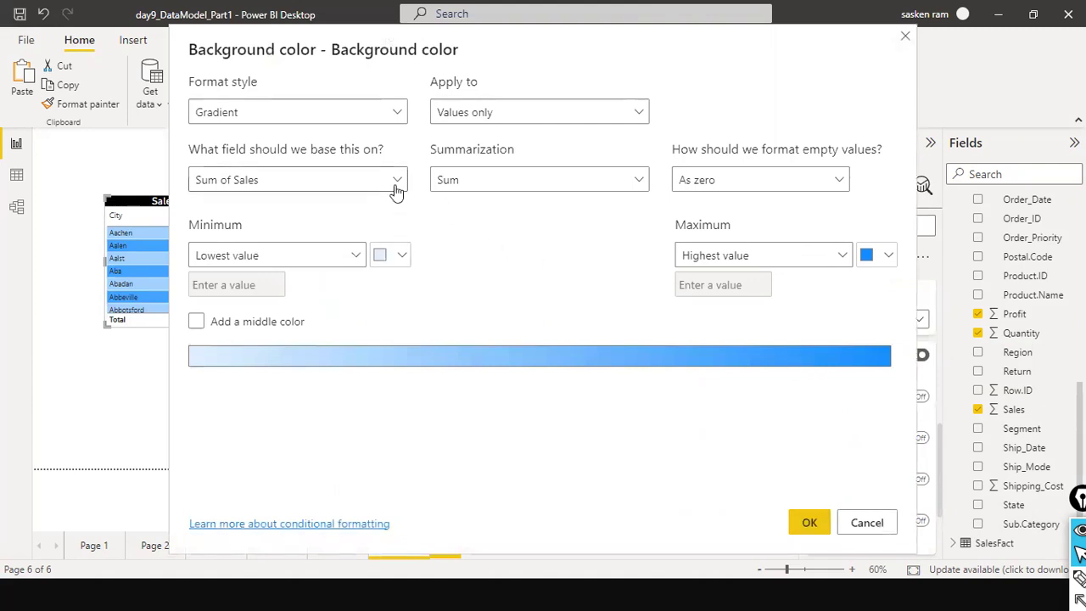
{"action": "left_click", "coordinate": [395, 183]}
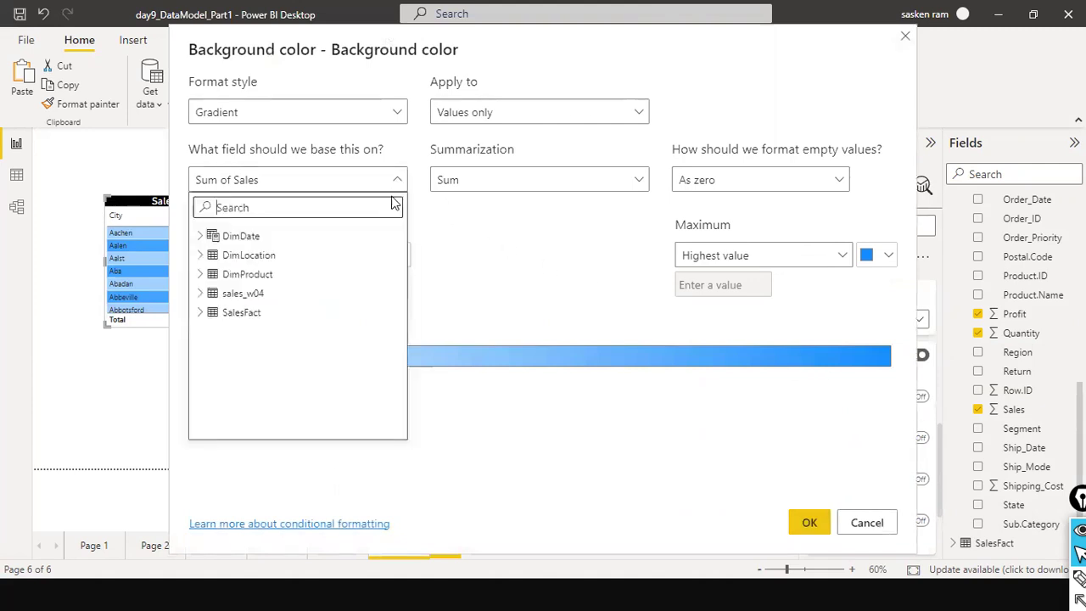
{"action": "left_click", "coordinate": [200, 293]}
{"action": "scroll", "coordinate": [279, 411], "scroll_direction": "down", "scroll_amount": 1}
{"action": "scroll", "coordinate": [280, 409], "scroll_direction": "down", "scroll_amount": 2}
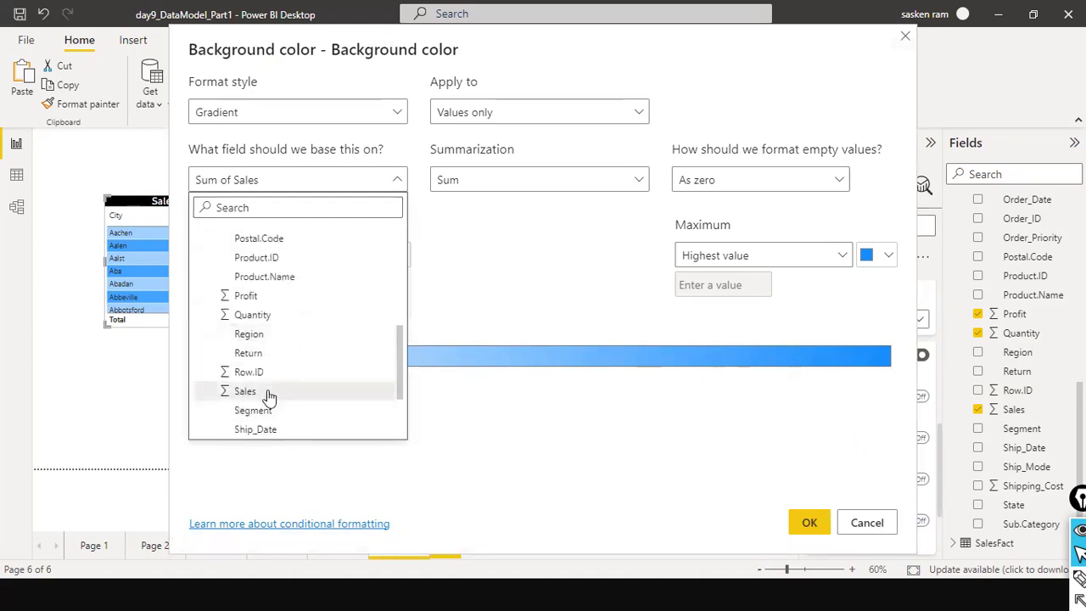
{"action": "left_click", "coordinate": [266, 395]}
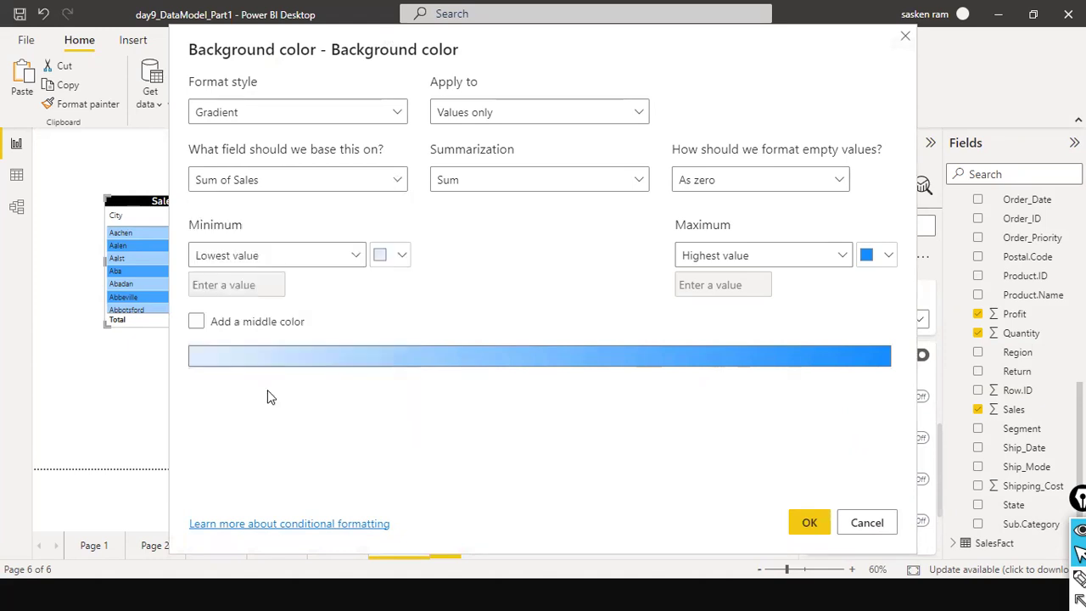
- Set the minimum color of the Sales gradient to a custom red and apply it to the Sales column
{"action": "left_click", "coordinate": [402, 256]}
{"action": "left_click", "coordinate": [441, 505]}
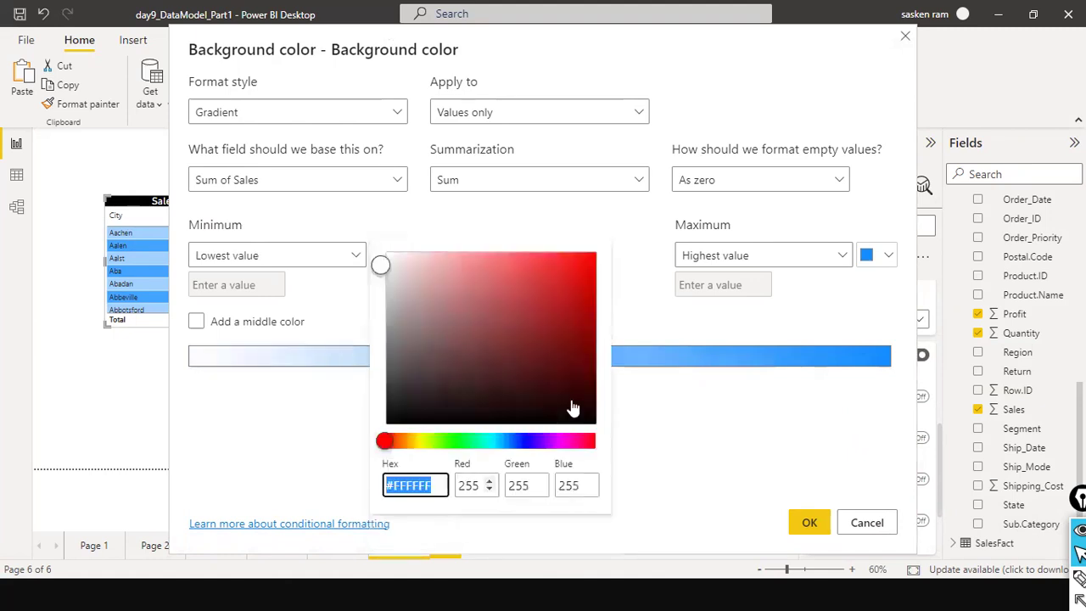
{"action": "left_click", "coordinate": [585, 253]}
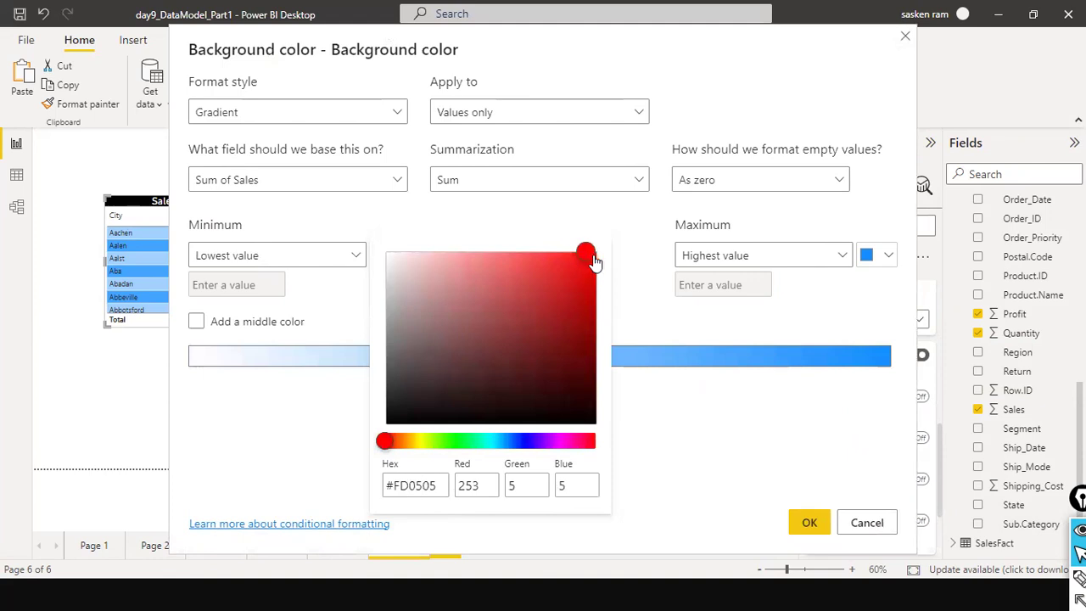
{"action": "left_click", "coordinate": [819, 523]}
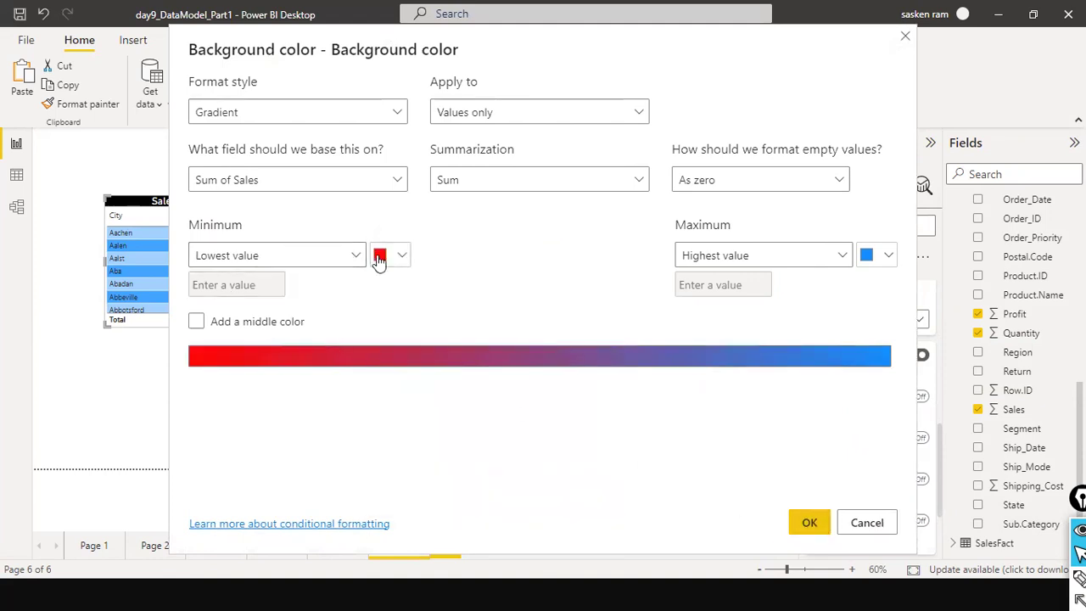
{"action": "left_click", "coordinate": [808, 524]}
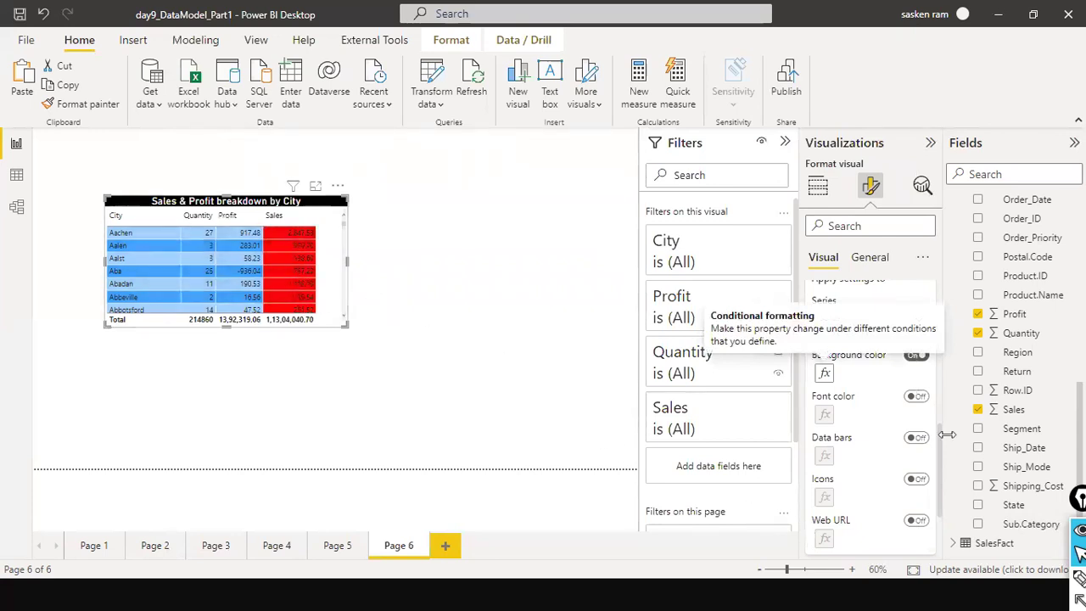
- Add a middle color to the Sales background gradient, keeping the Sum summarization and empty values formatted As zero
{"action": "left_click", "coordinate": [824, 374]}
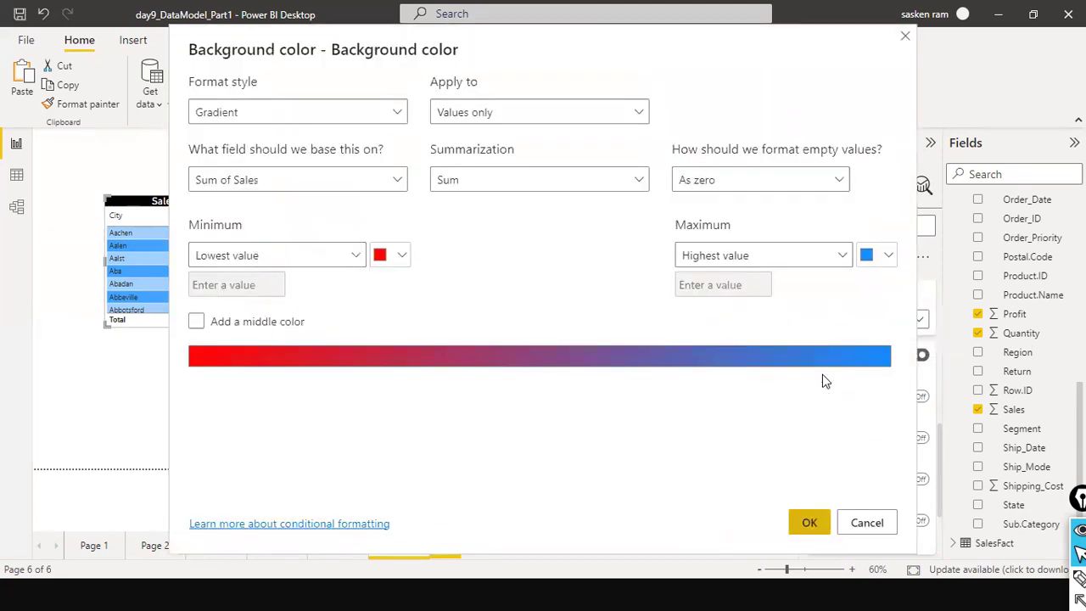
{"action": "left_click", "coordinate": [222, 328]}
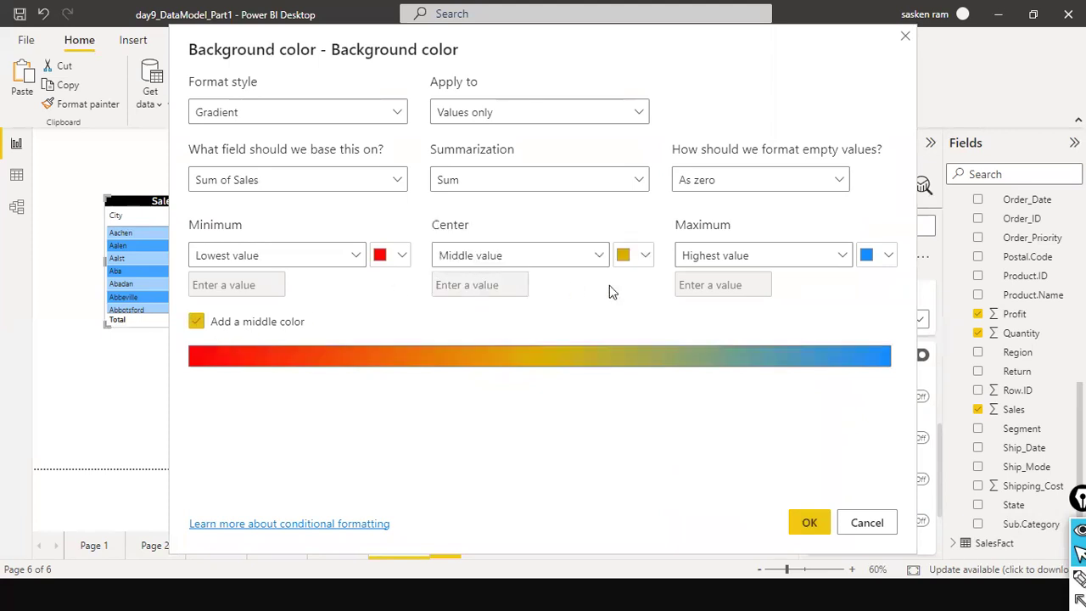
{"action": "left_click", "coordinate": [403, 180]}
{"action": "left_click", "coordinate": [404, 180]}
{"action": "left_click", "coordinate": [638, 180]}
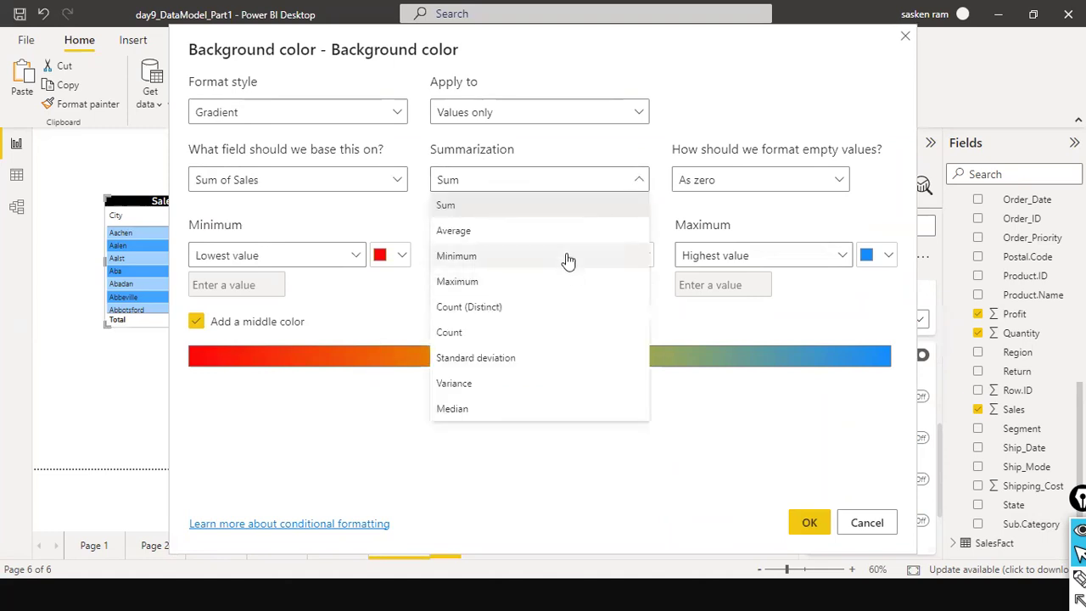
{"action": "left_click", "coordinate": [569, 205]}
{"action": "left_click", "coordinate": [843, 182]}
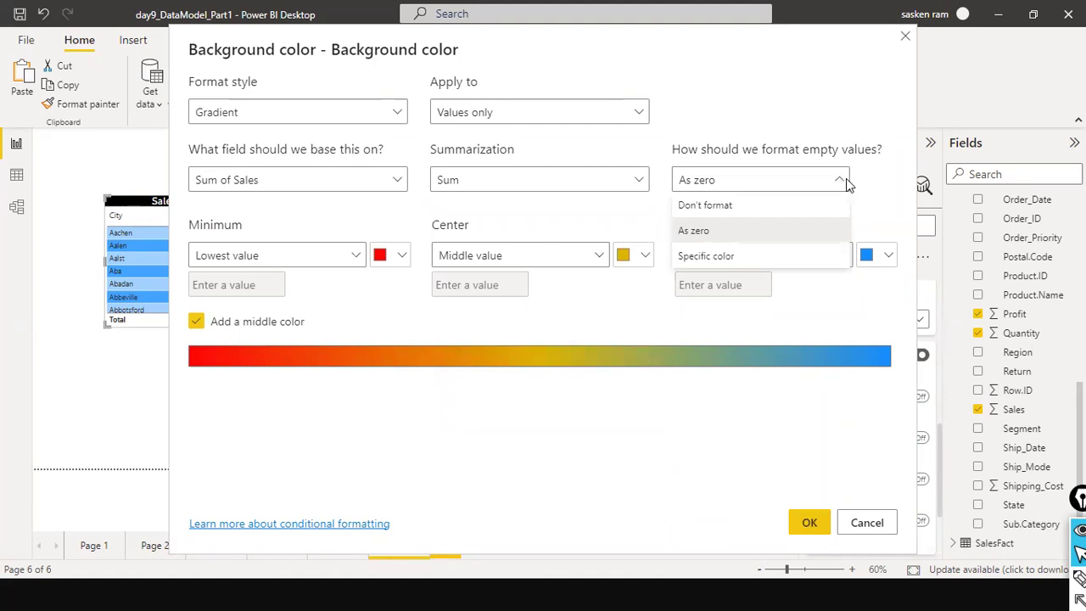
{"action": "left_click", "coordinate": [845, 185]}
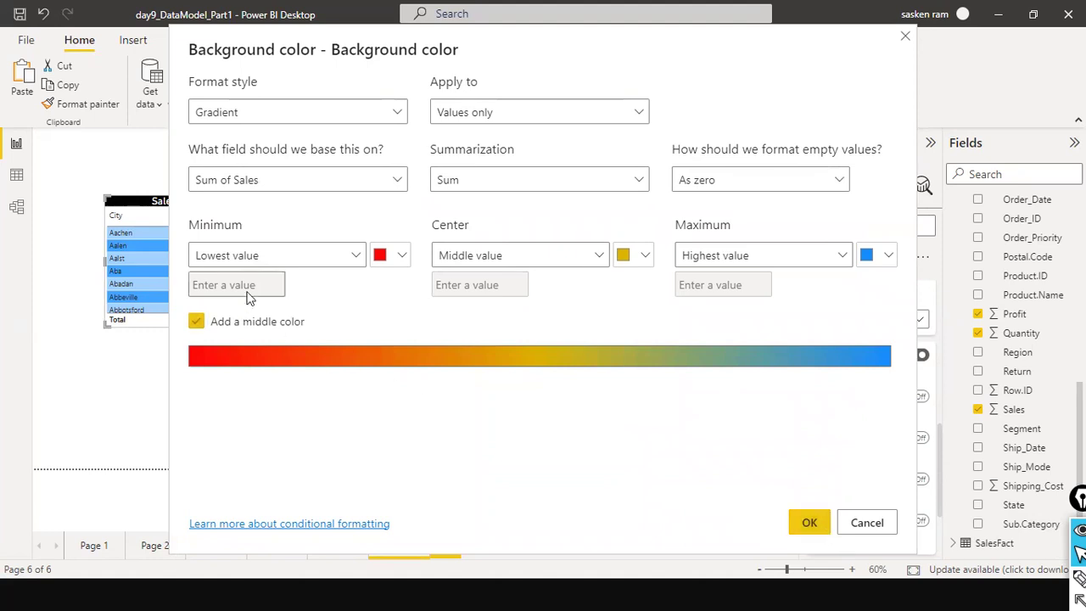
- Set the gradient's minimum to a Custom value of 500
{"action": "left_click", "coordinate": [291, 255]}
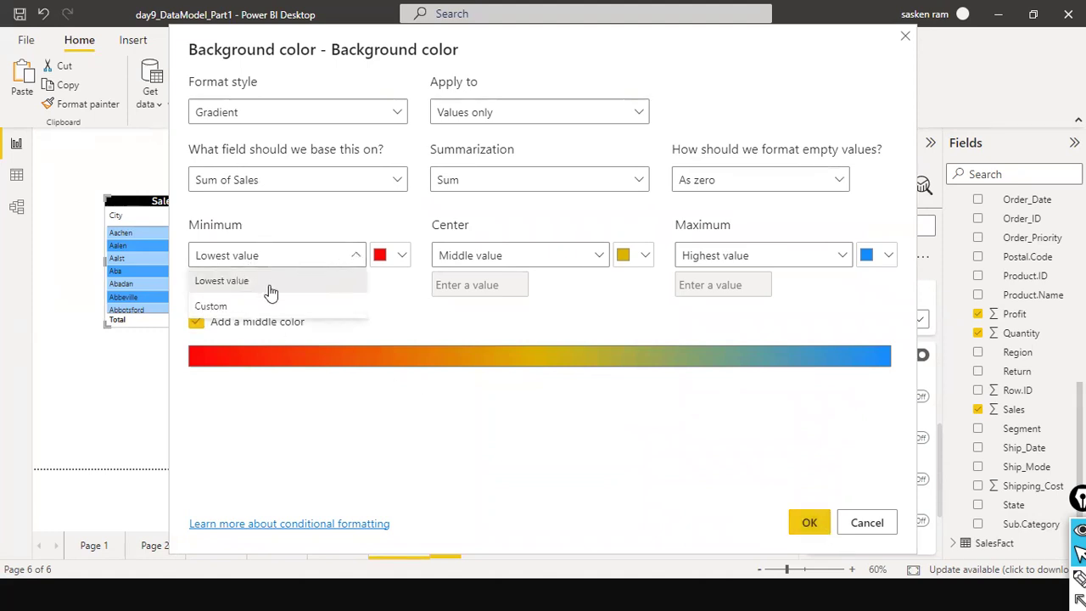
{"action": "left_click", "coordinate": [249, 307]}
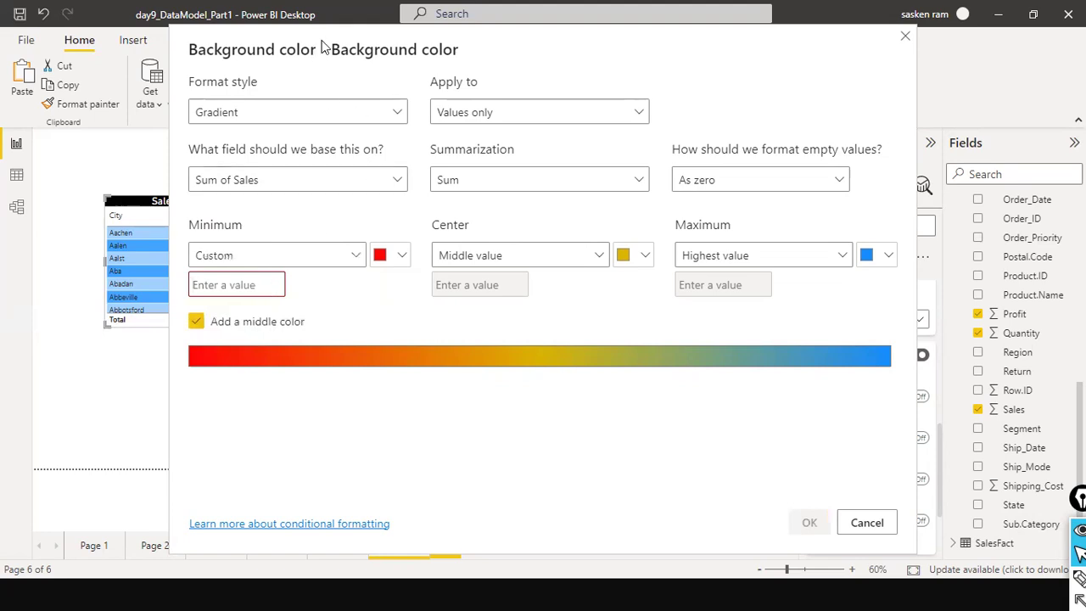
{"action": "left_click_drag", "start_coordinate": [323, 47], "coordinate": [543, 103]}
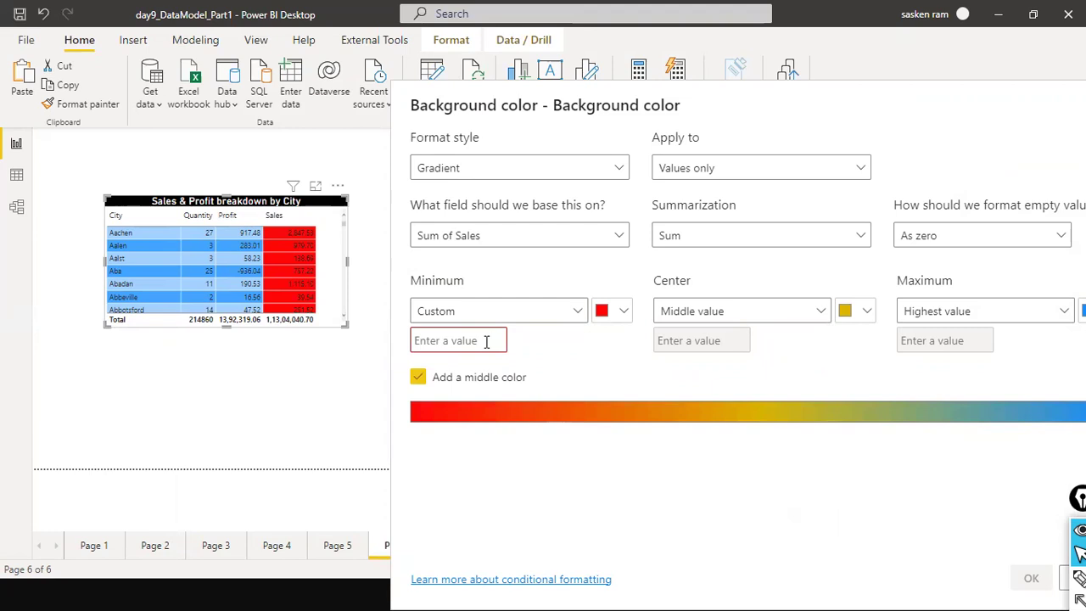
{"action": "type", "text": "500"}
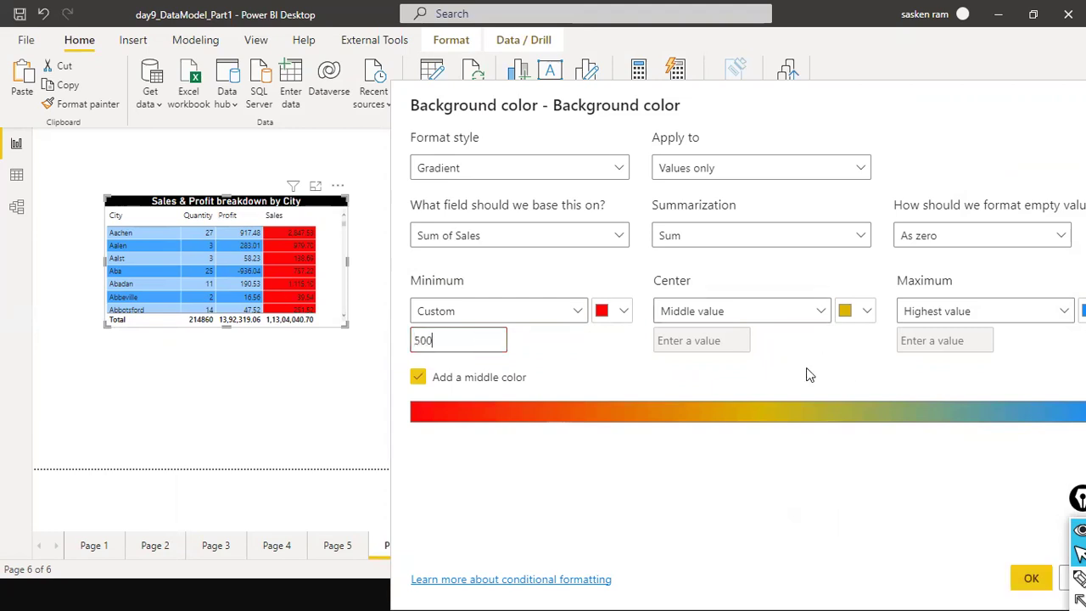
- Set the center of the Sales gradient to a Custom value of 600
{"action": "left_click", "coordinate": [801, 311]}
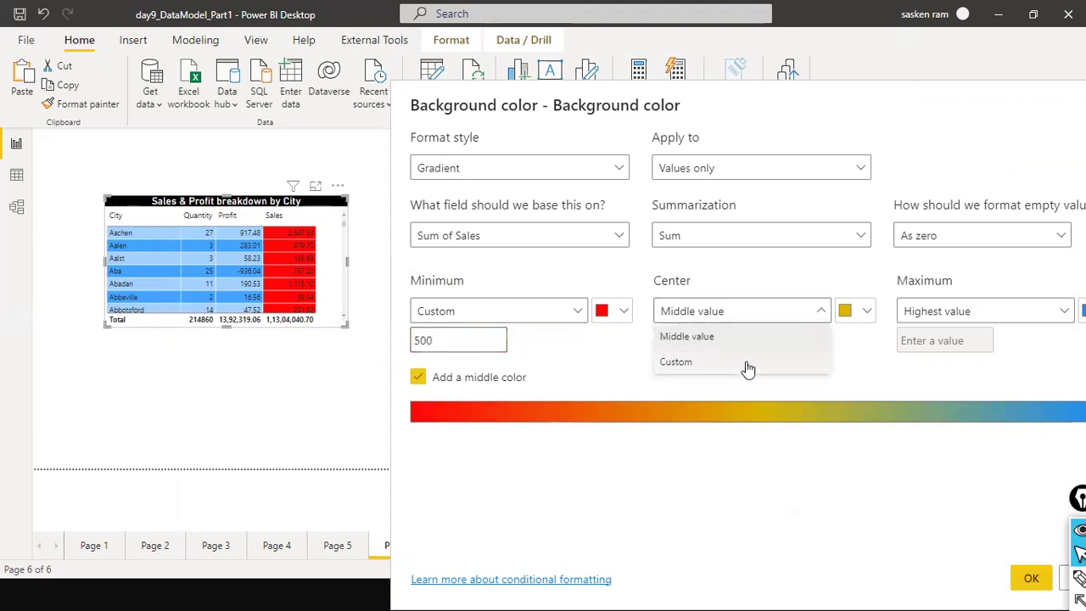
{"action": "left_click", "coordinate": [746, 368]}
{"action": "left_click", "coordinate": [707, 341]}
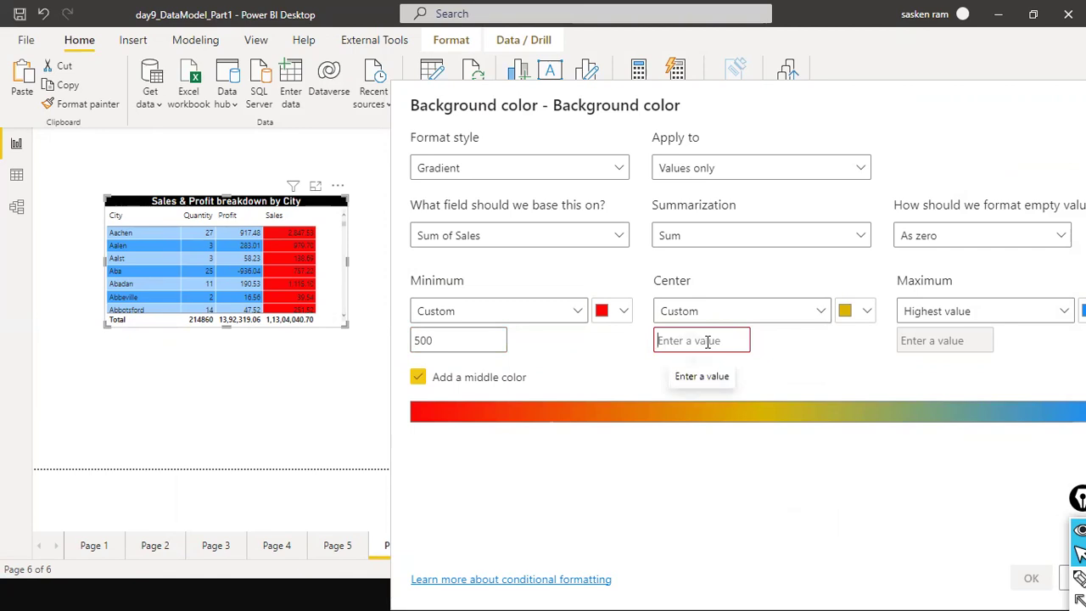
{"action": "type", "text": "600"}
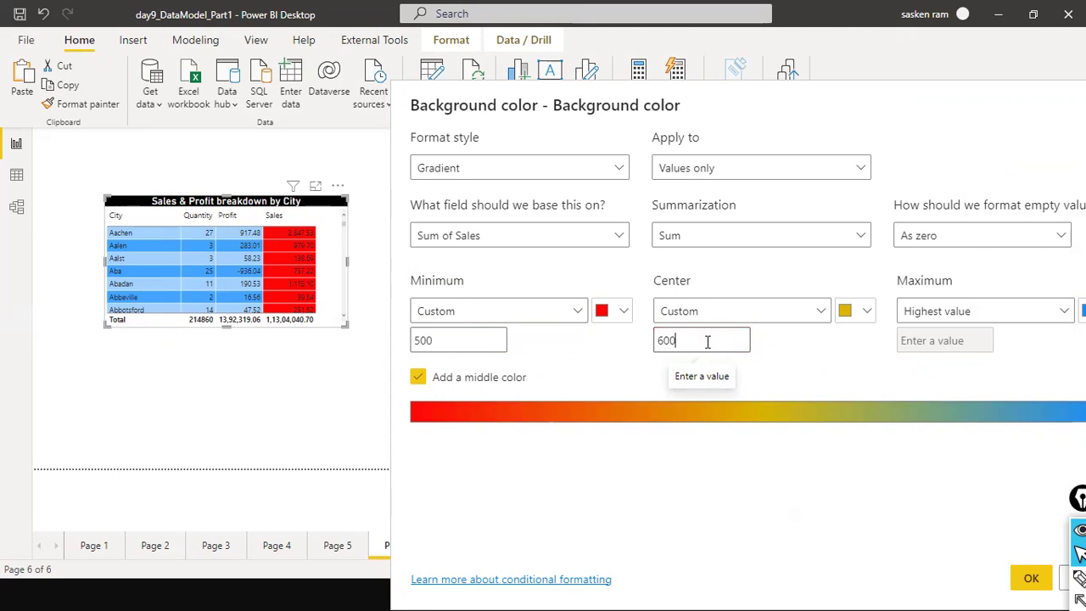
{"action": "key", "text": "Tab"}
{"action": "key", "text": "Tab"}
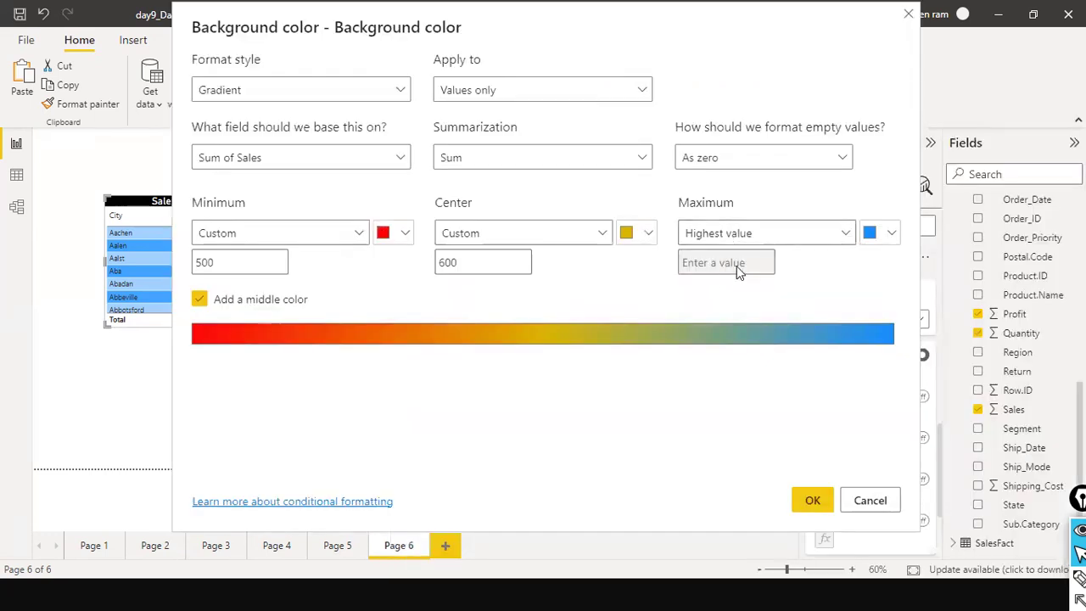
- Set the gradient's maximum to a Custom value of 1000 and apply the gradient to the Sales column
{"action": "left_click", "coordinate": [844, 236]}
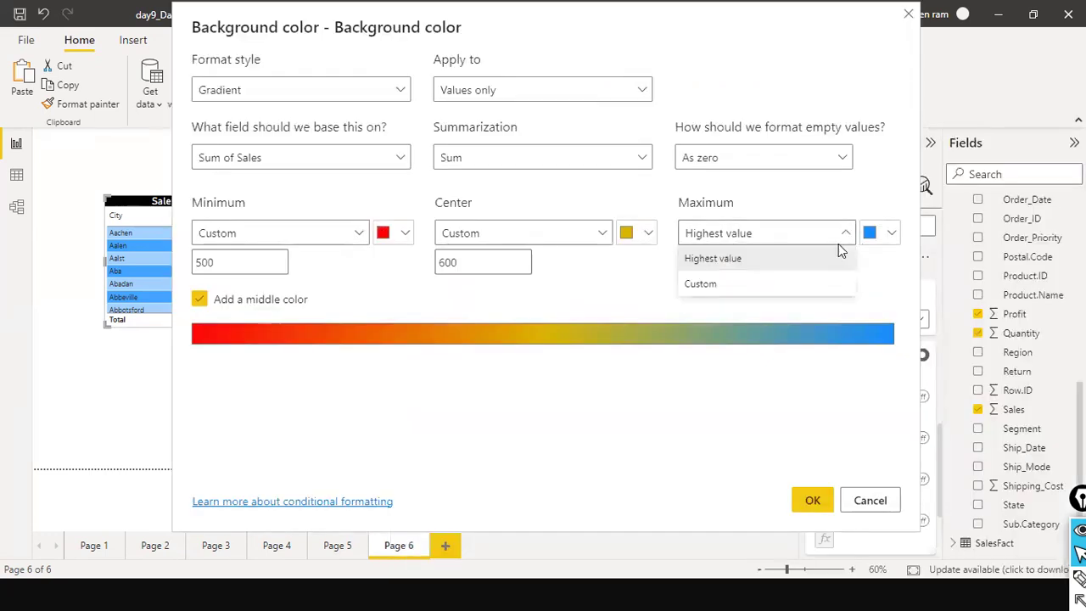
{"action": "left_click", "coordinate": [744, 283]}
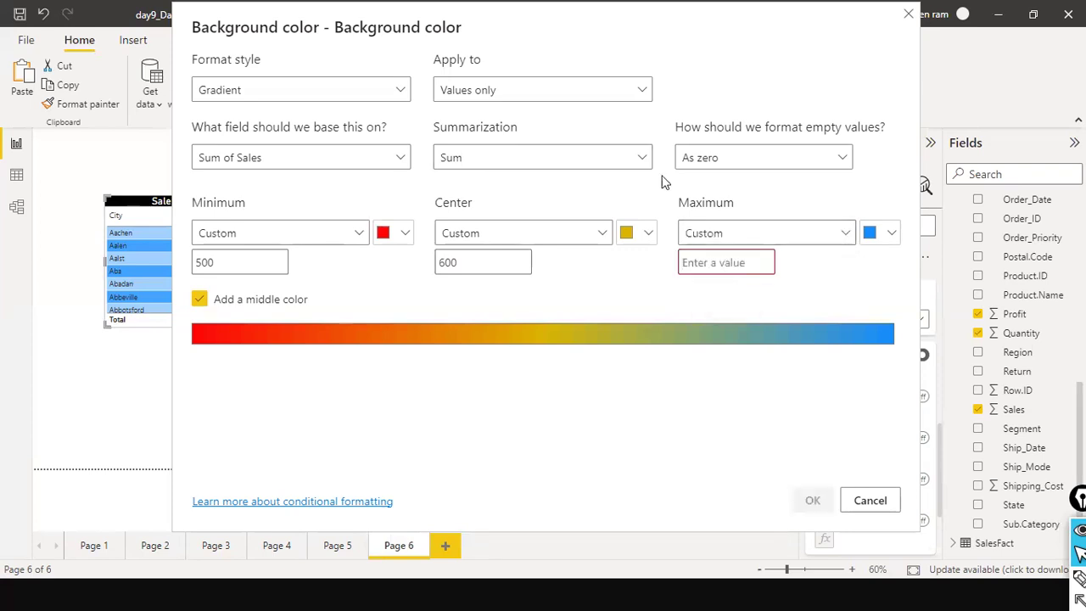
{"action": "type", "text": "1000"}
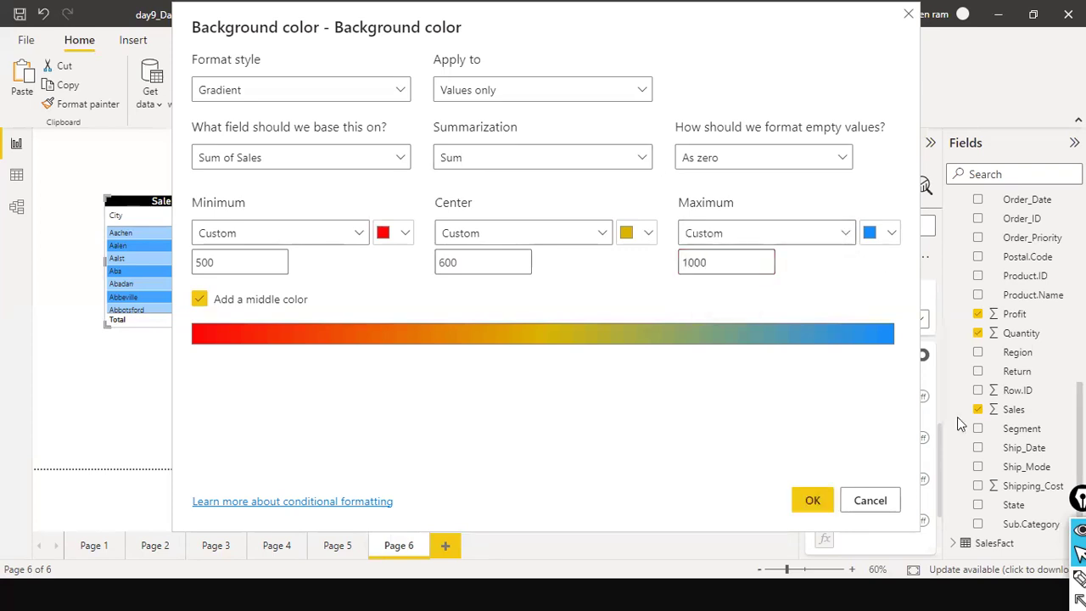
{"action": "left_click", "coordinate": [826, 506]}
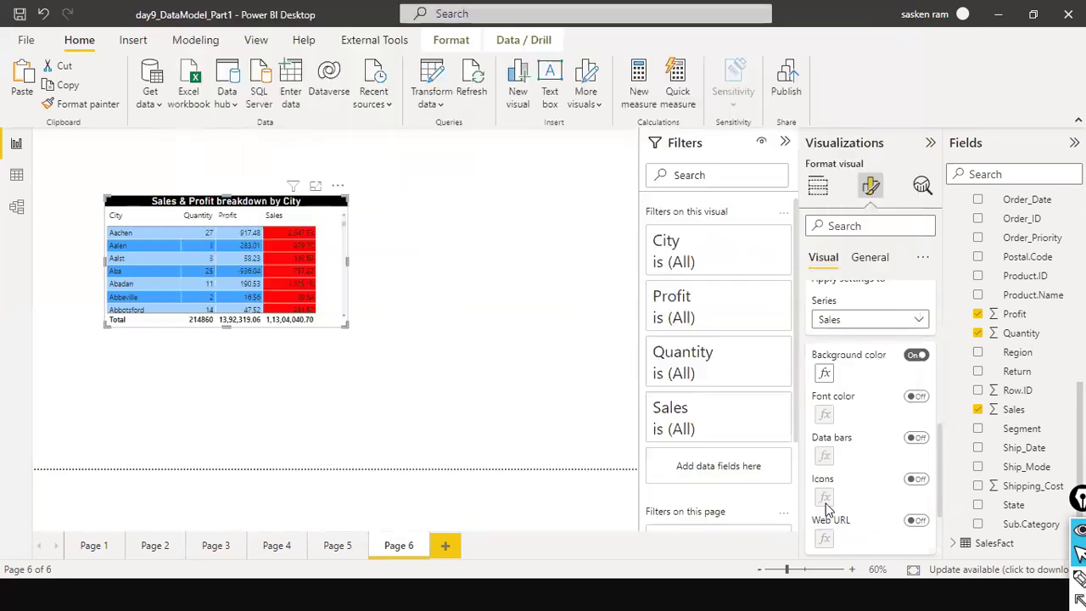
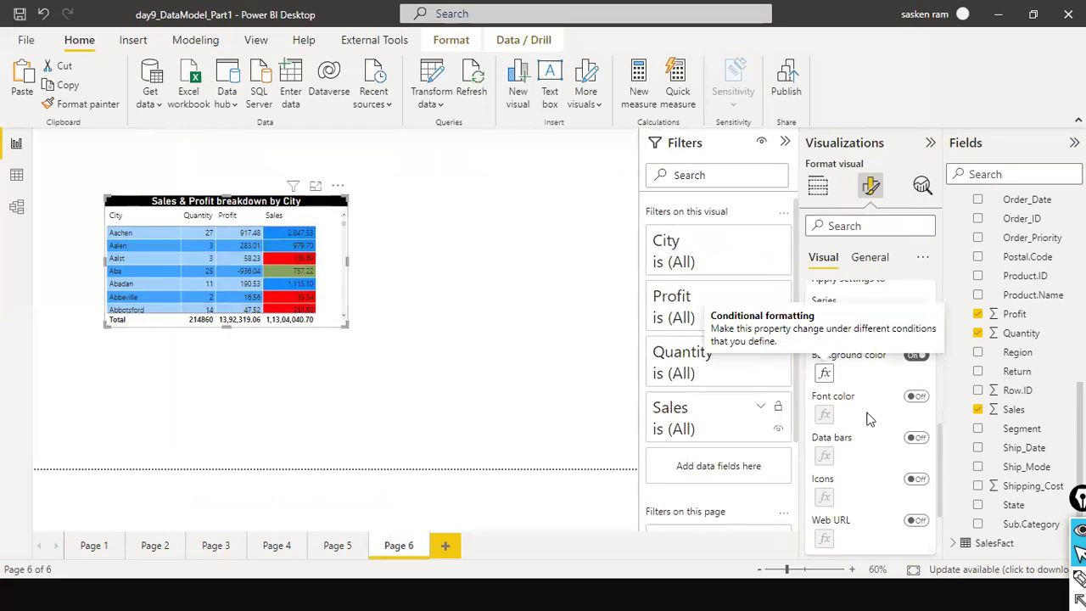
- Reopen the conditional background color settings for Sales and change the format style to Rules
{"action": "left_click", "coordinate": [825, 373]}
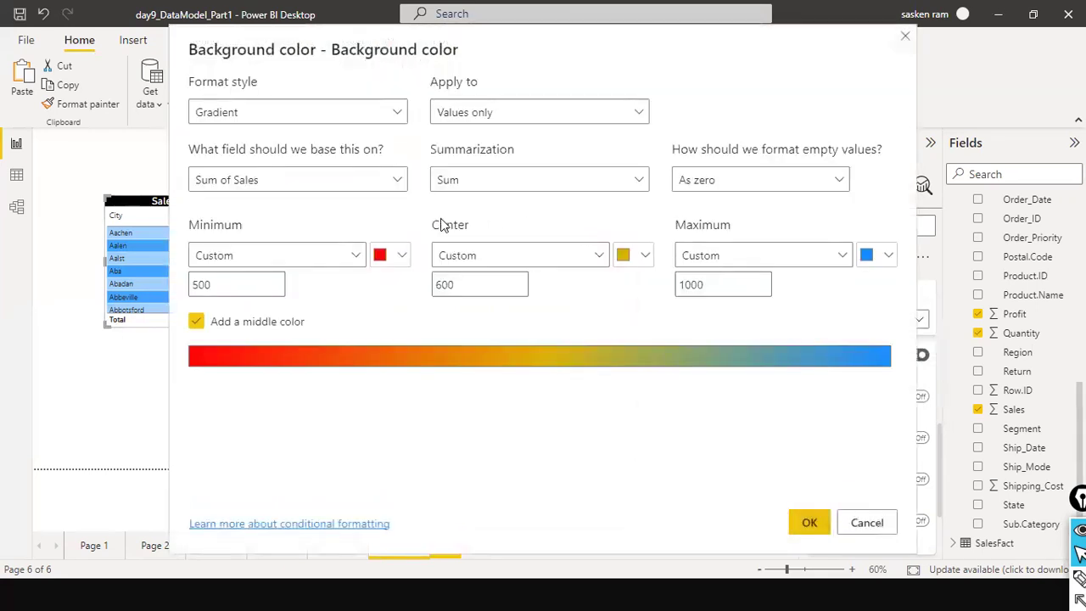
{"action": "left_click", "coordinate": [399, 183]}
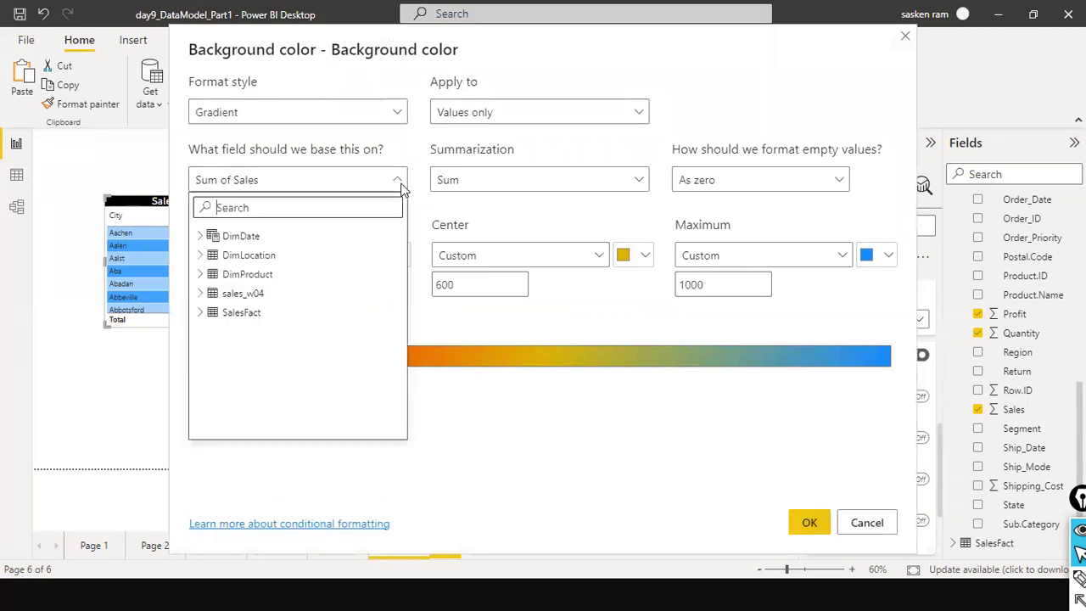
{"action": "left_click", "coordinate": [399, 183]}
{"action": "left_click", "coordinate": [393, 113]}
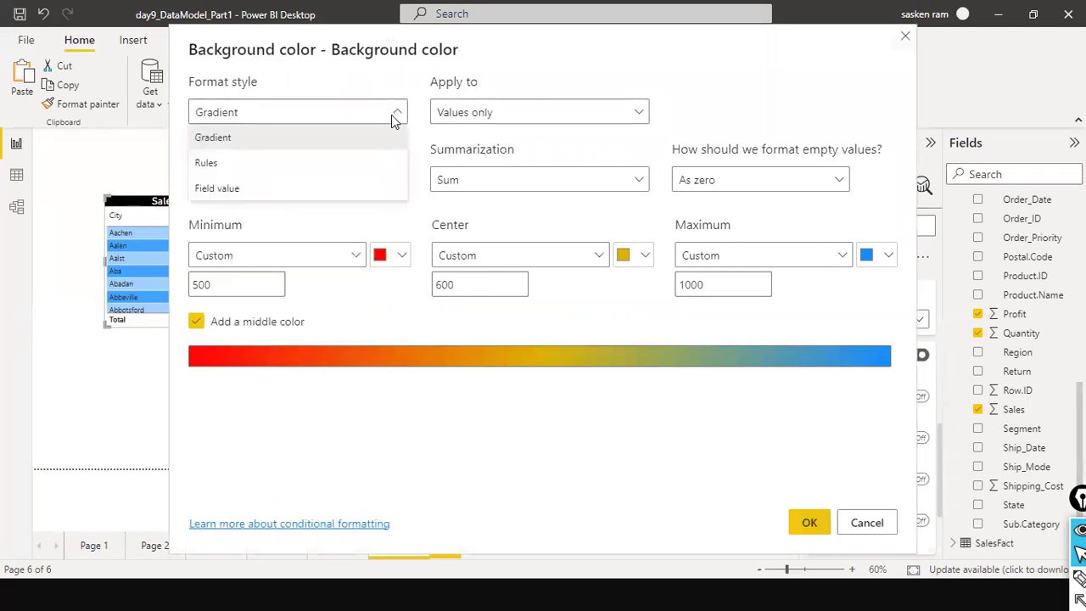
{"action": "left_click", "coordinate": [360, 170]}
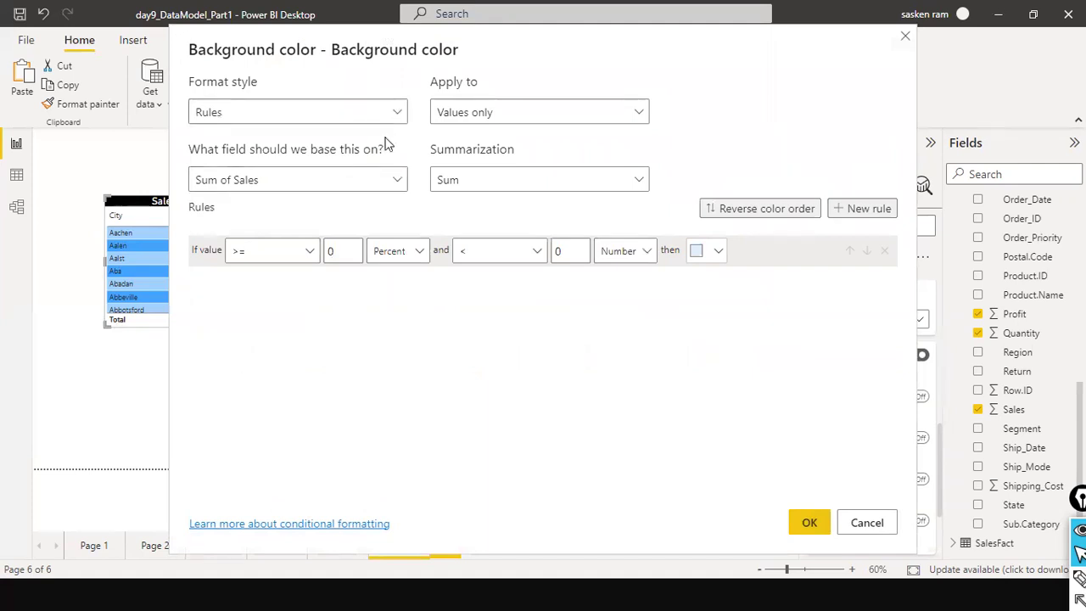
- Base the rules on the Sales field of sales_w04, keeping the Sum summarization
{"action": "left_click", "coordinate": [395, 180]}
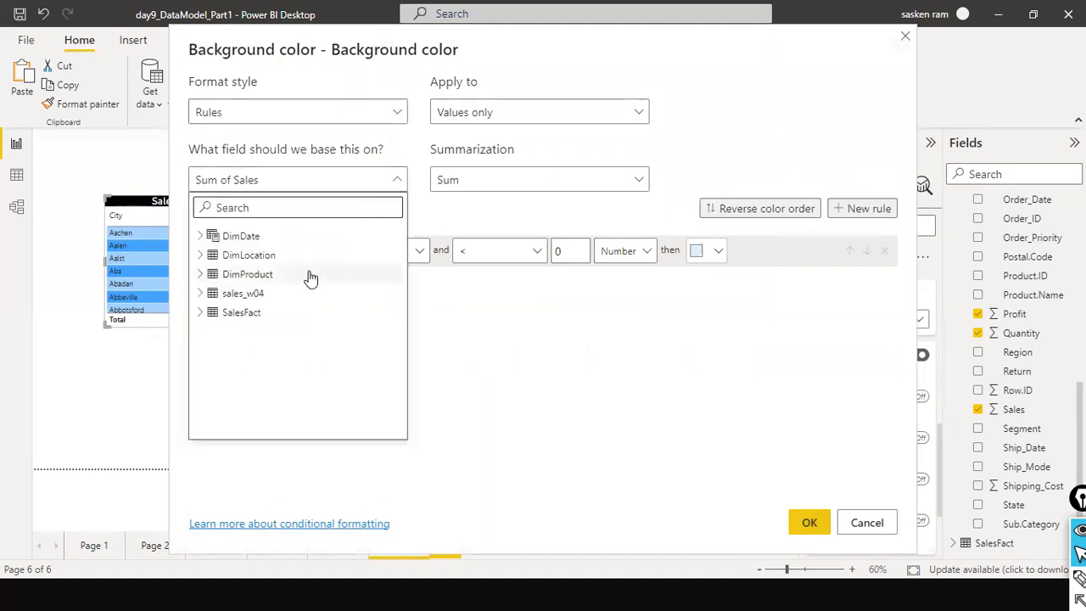
{"action": "left_click", "coordinate": [204, 299]}
{"action": "scroll", "coordinate": [274, 390], "scroll_direction": "down", "scroll_amount": 3}
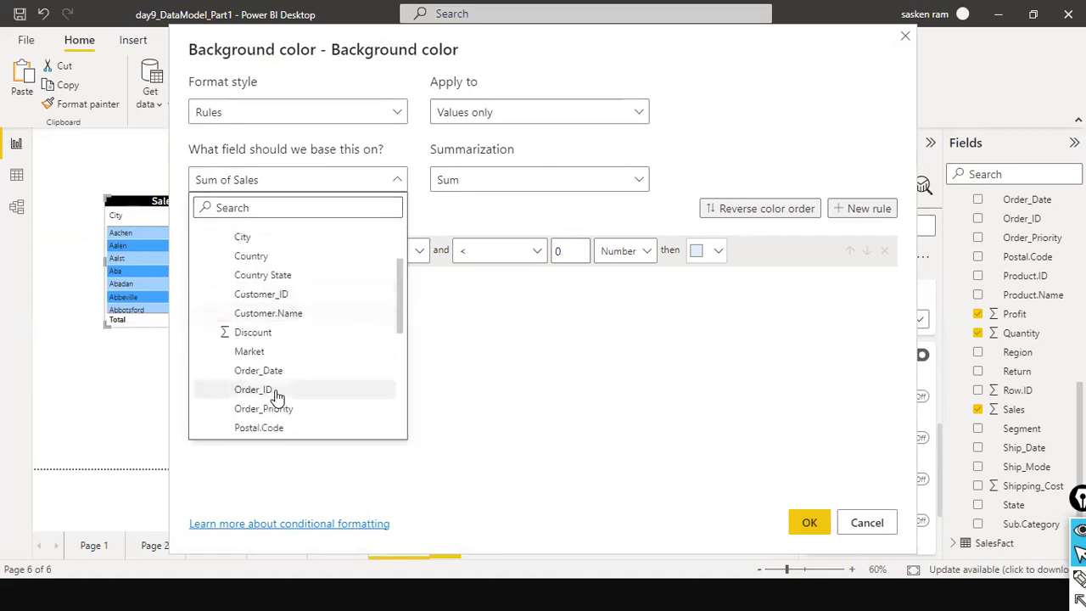
{"action": "left_click", "coordinate": [613, 133]}
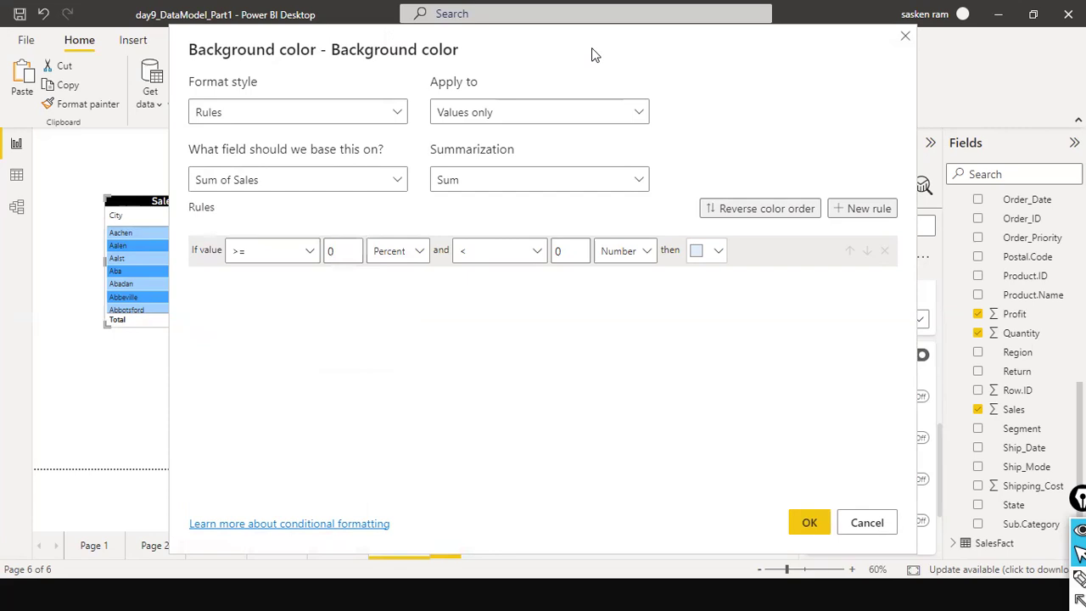
{"action": "left_click_drag", "start_coordinate": [595, 49], "coordinate": [812, 118]}
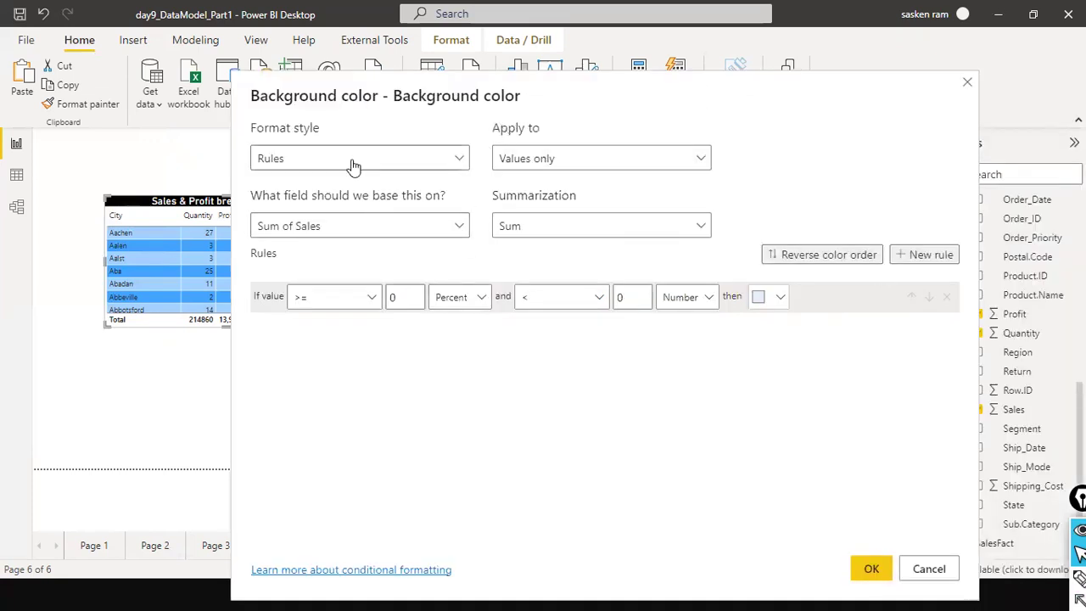
{"action": "left_click", "coordinate": [455, 228]}
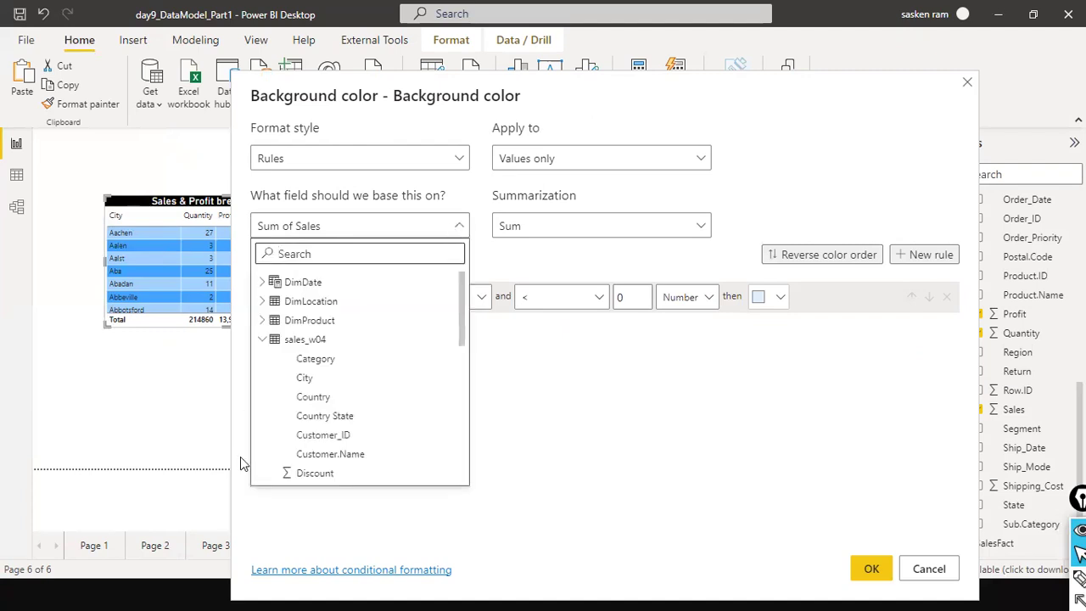
{"action": "scroll", "coordinate": [305, 433], "scroll_direction": "down", "scroll_amount": 3}
{"action": "scroll", "coordinate": [318, 441], "scroll_direction": "down", "scroll_amount": 4}
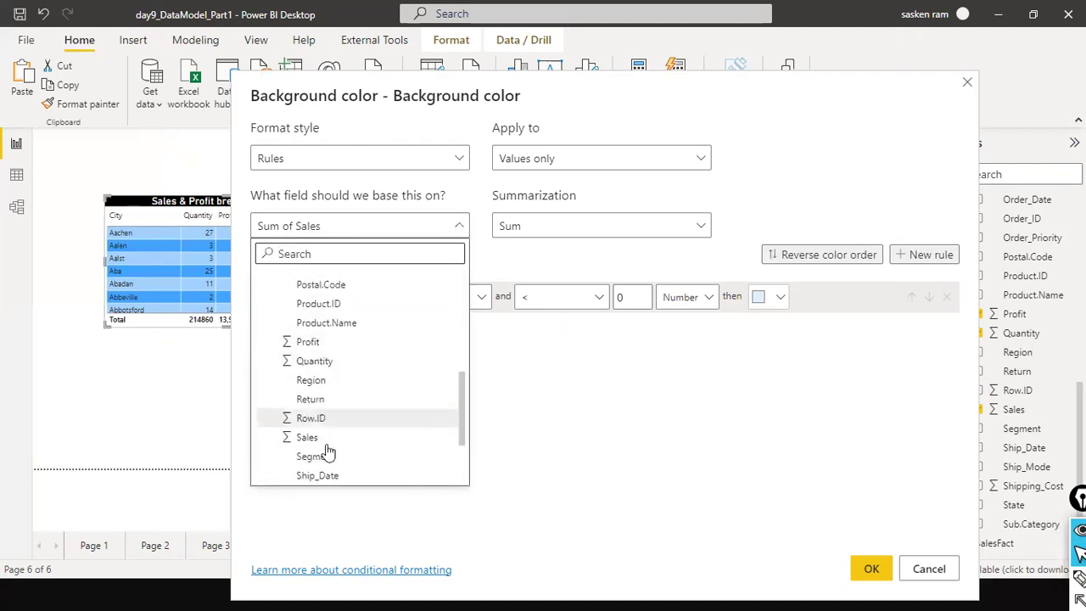
{"action": "left_click", "coordinate": [317, 439]}
{"action": "left_click", "coordinate": [701, 228]}
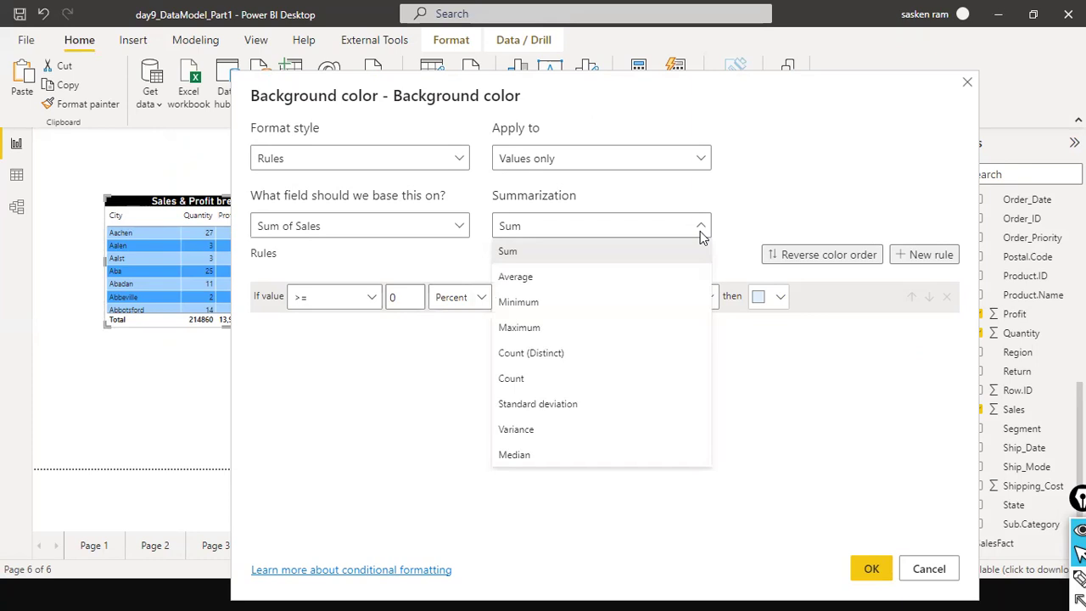
{"action": "left_click", "coordinate": [701, 234]}
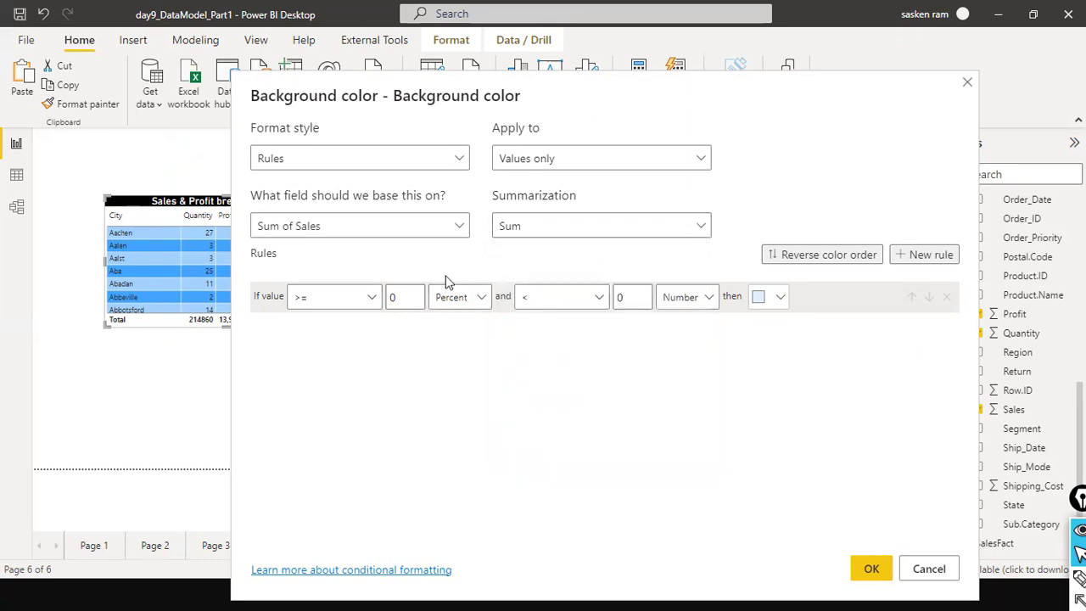
- Review the comparison operators for the rule's lower bound and set that bound's unit to Number
{"action": "left_click", "coordinate": [376, 301]}
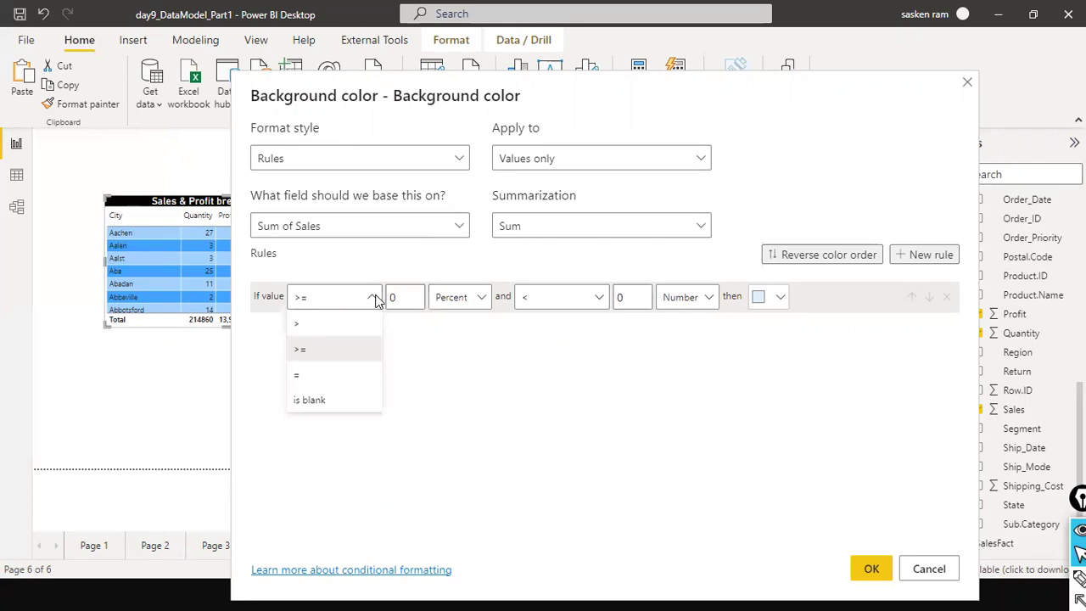
{"action": "left_click", "coordinate": [376, 300]}
{"action": "left_click", "coordinate": [371, 302]}
{"action": "left_click", "coordinate": [358, 349]}
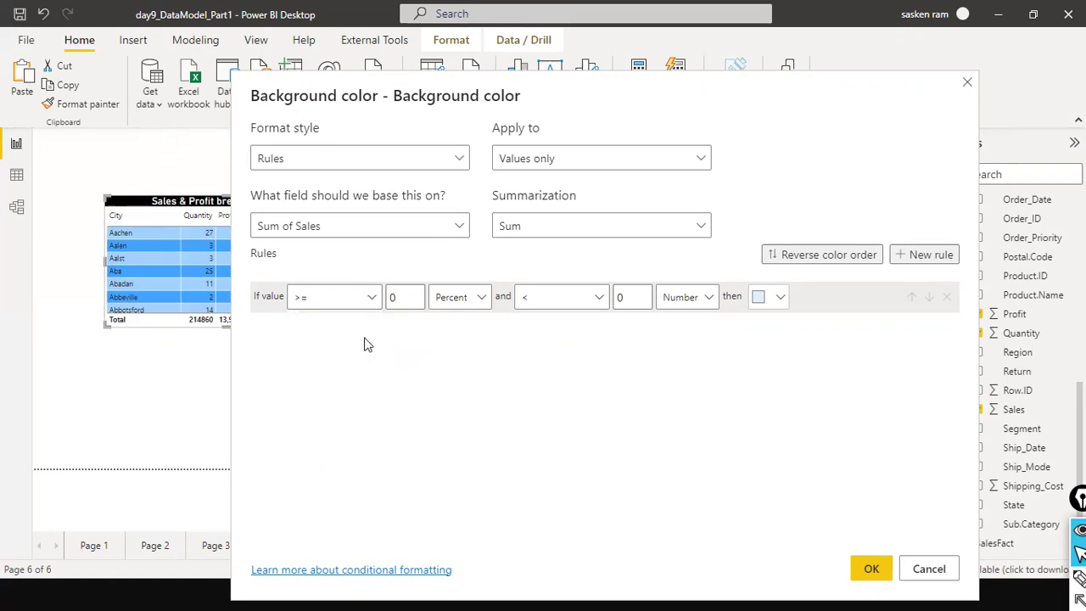
{"action": "left_click", "coordinate": [370, 301]}
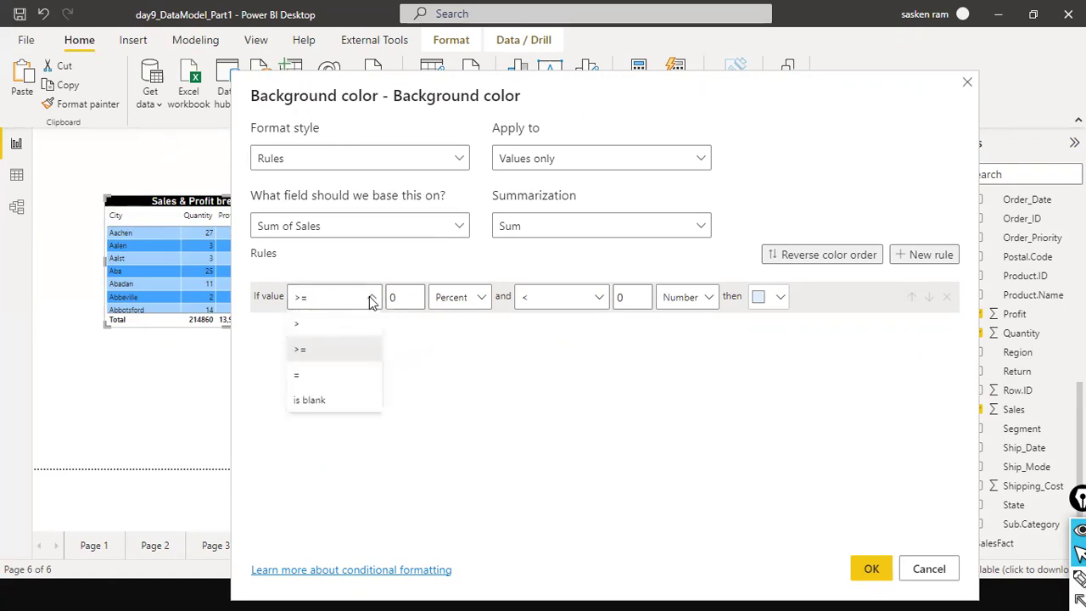
{"action": "left_click", "coordinate": [482, 294]}
{"action": "left_click", "coordinate": [482, 300]}
{"action": "left_click", "coordinate": [475, 329]}
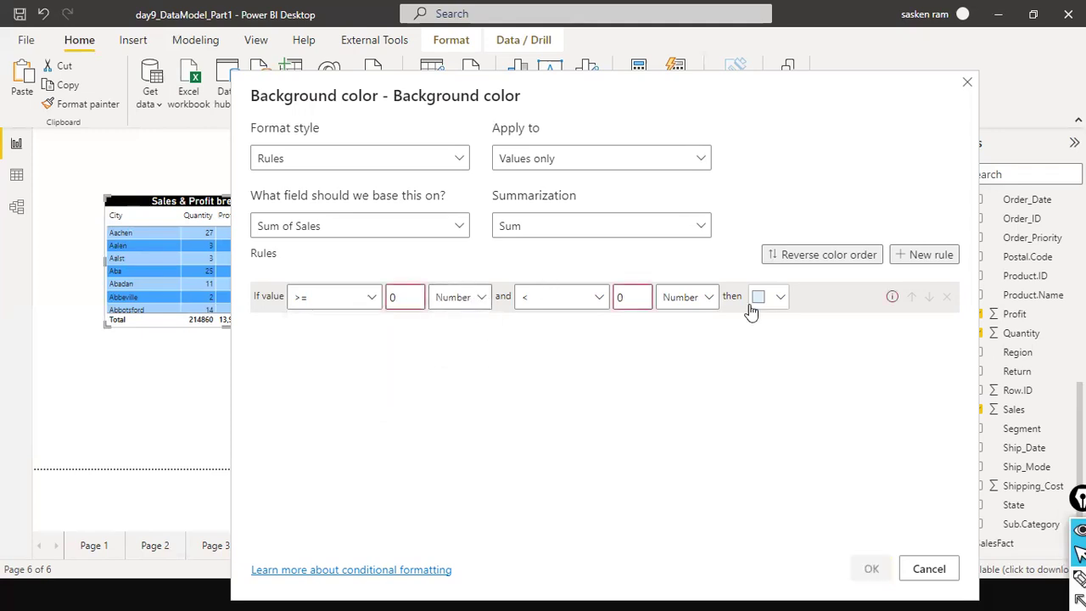
- Set the rule's lower condition to greater than (>) 0
{"action": "left_click", "coordinate": [371, 298]}
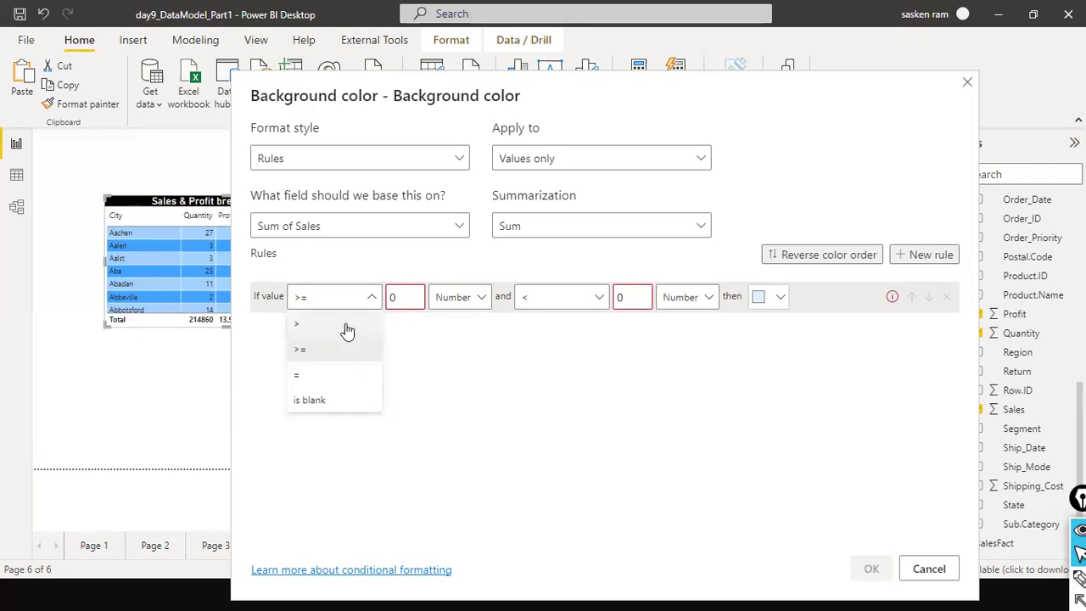
{"action": "left_click", "coordinate": [347, 326]}
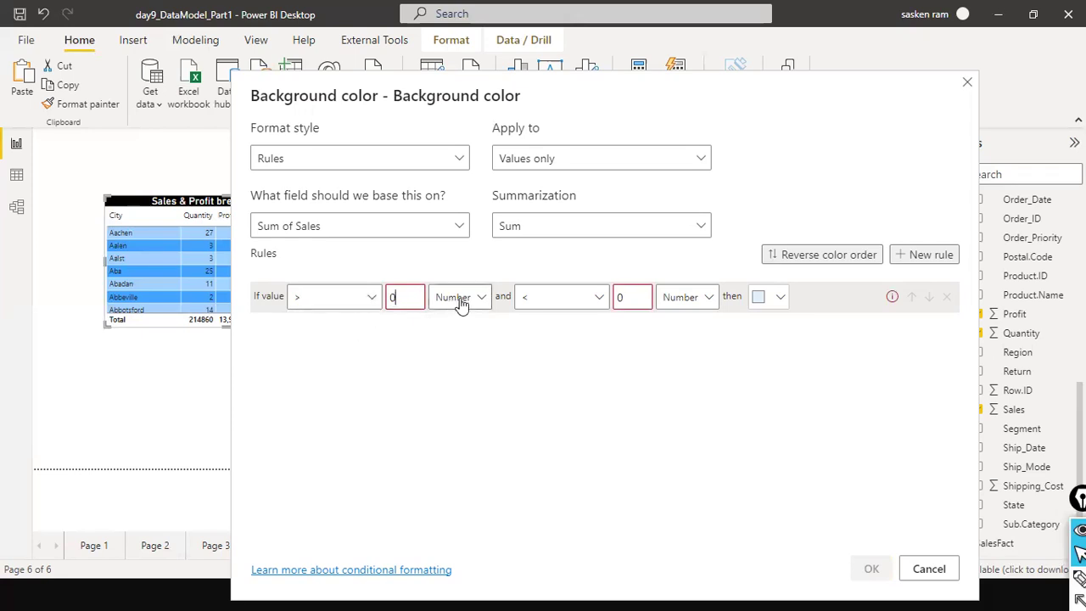
{"action": "key", "text": "BackSpace"}
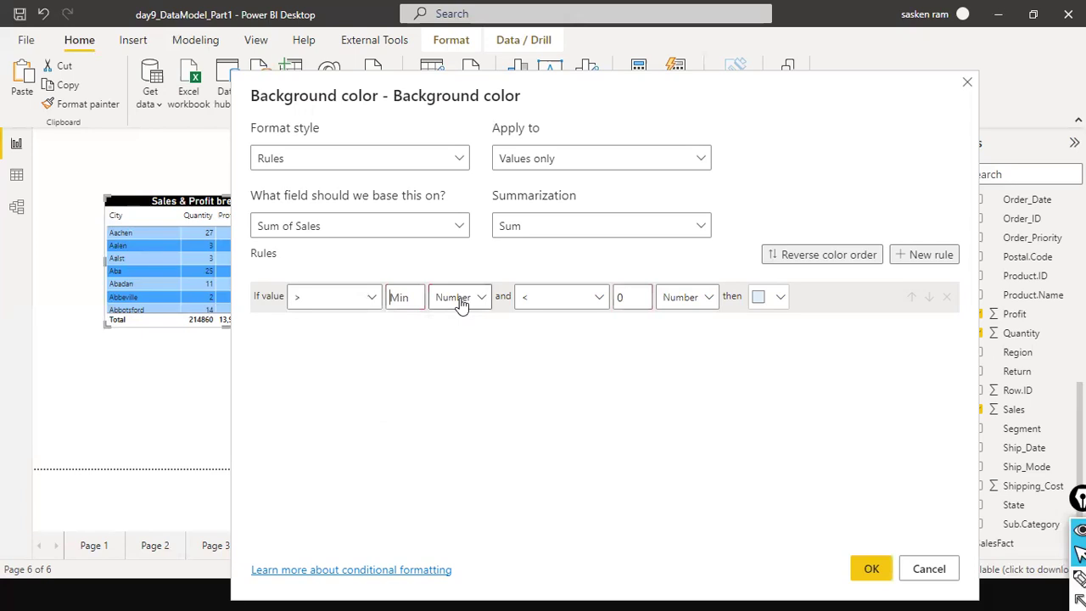
{"action": "type", "text": "10"}
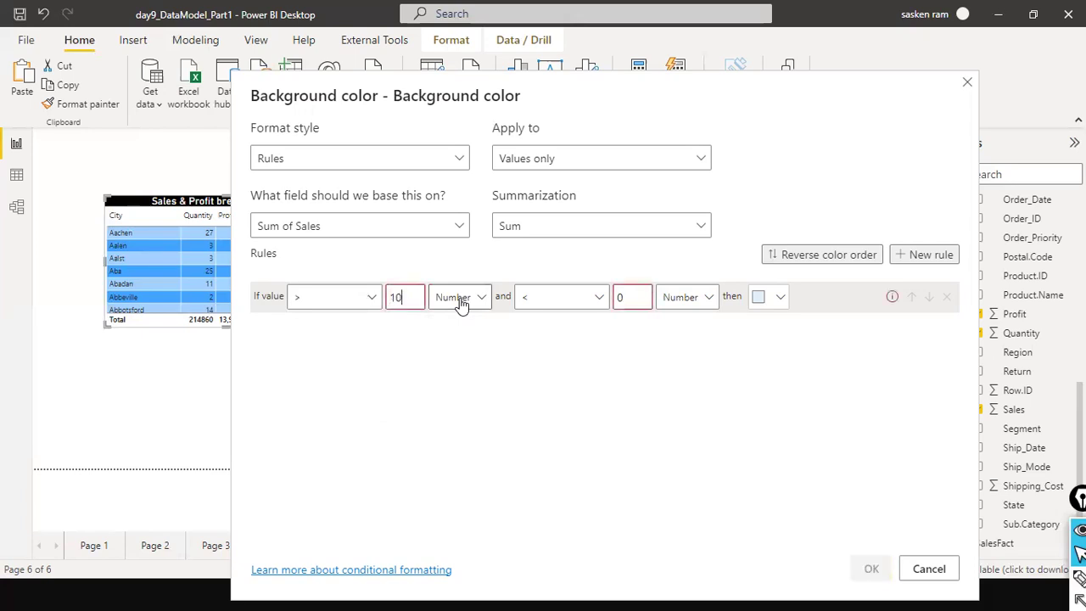
{"action": "key", "text": "BackSpace"}
{"action": "type", "text": "0"}
{"action": "key", "text": "Tab"}
{"action": "key", "text": "Tab"}
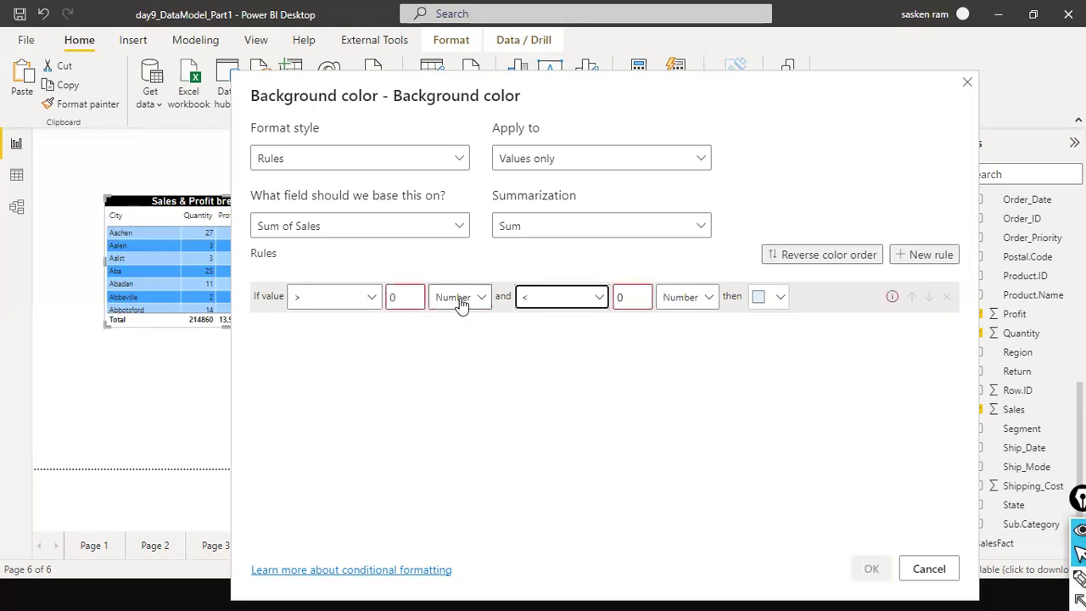
- Set the rule's upper condition to less than or equal to (<=) 500
{"action": "left_click", "coordinate": [597, 302]}
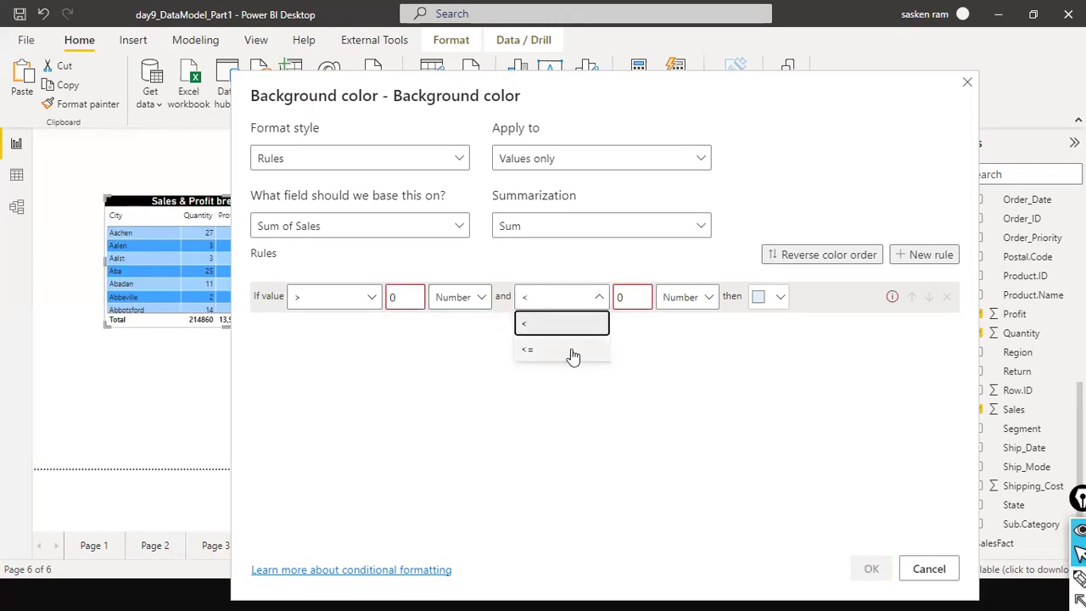
{"action": "left_click", "coordinate": [568, 356]}
{"action": "left_click", "coordinate": [619, 303]}
{"action": "type", "text": "500"}
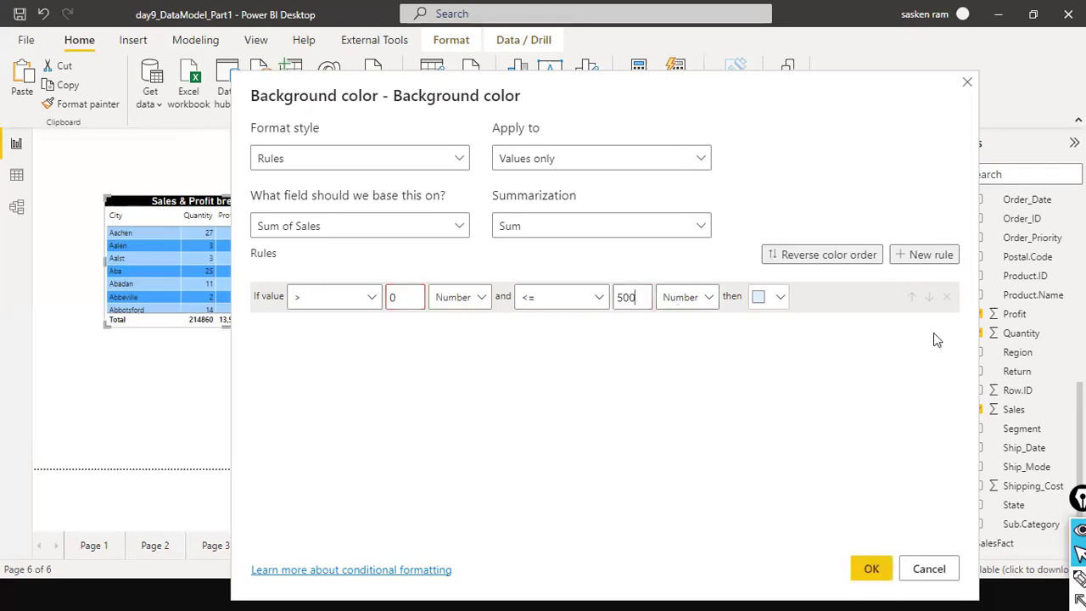
- Give the 0 to 500 rule a custom red background color, #F70707
{"action": "left_click", "coordinate": [779, 297]}
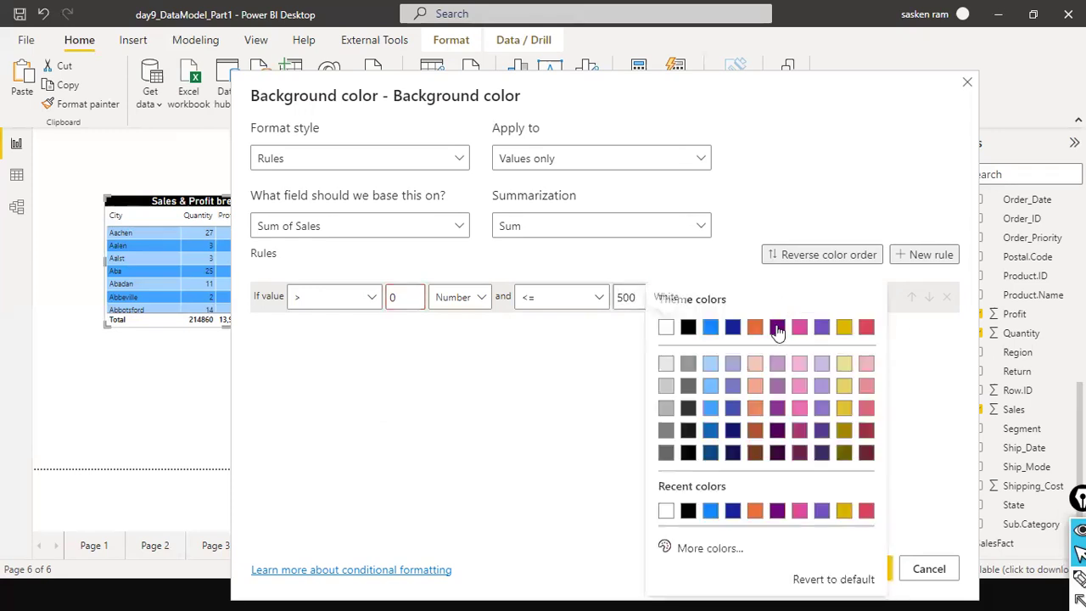
{"action": "left_click", "coordinate": [711, 549]}
{"action": "left_click", "coordinate": [665, 488]}
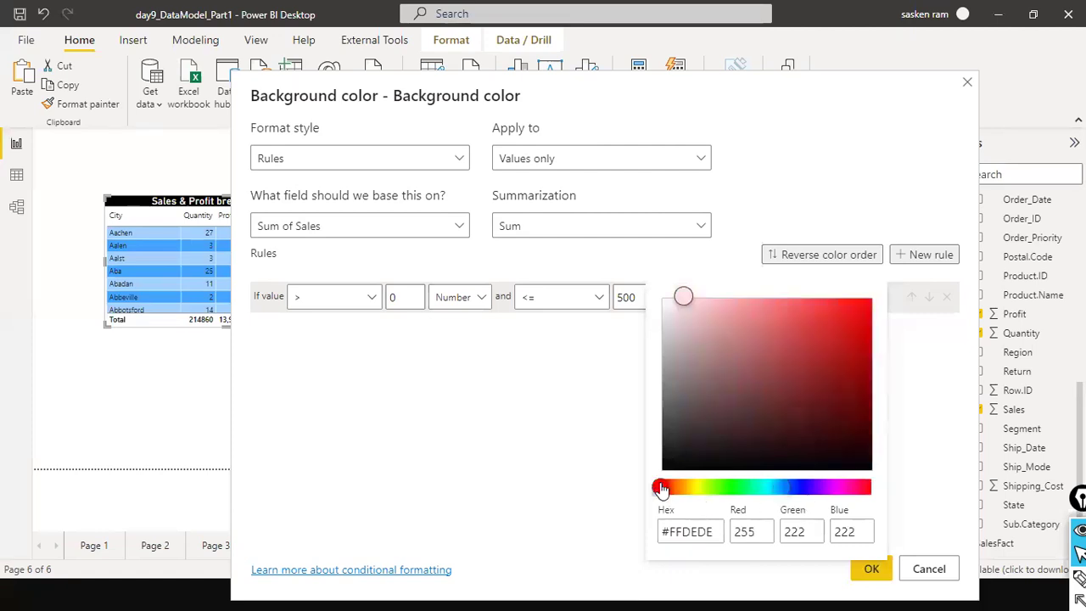
{"action": "left_click", "coordinate": [861, 302]}
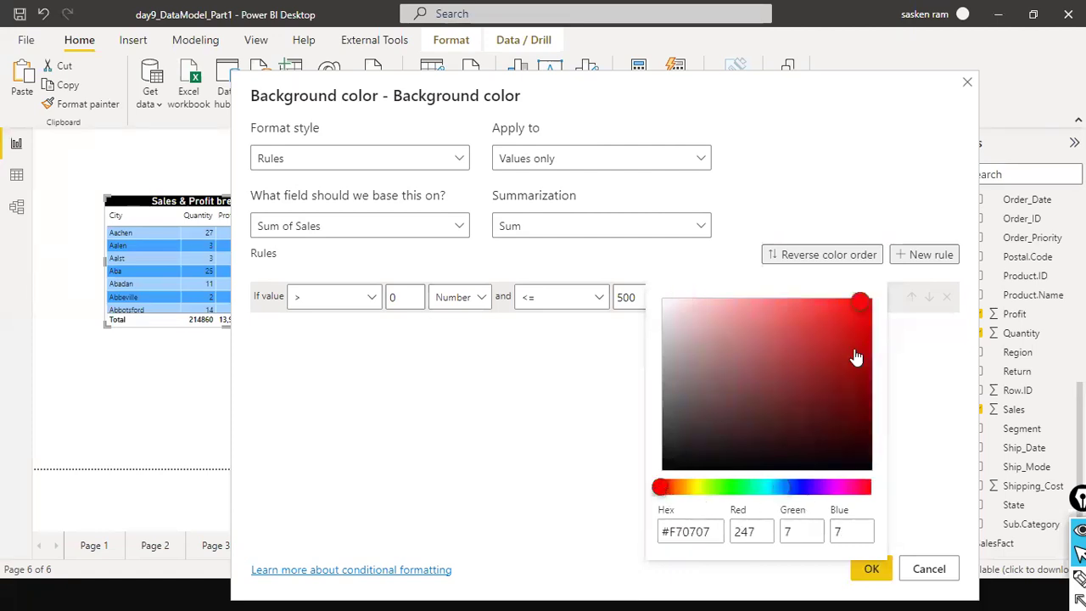
- Fine-tune the custom red of the 0 to 500 rule to a slightly different bright red shade
{"action": "left_click", "coordinate": [864, 318]}
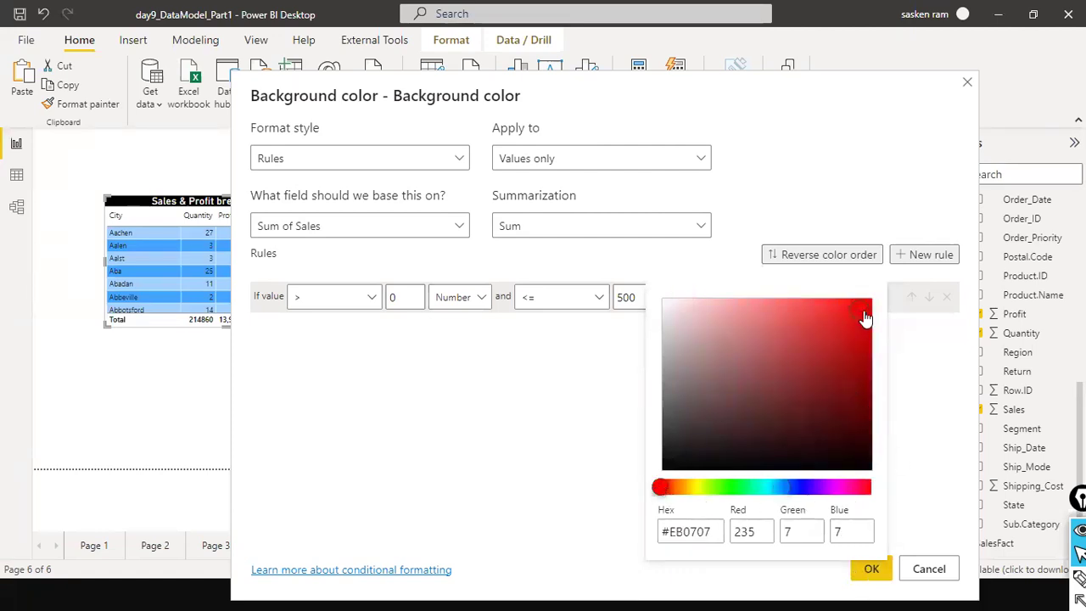
{"action": "left_click", "coordinate": [863, 307]}
{"action": "left_click", "coordinate": [928, 354]}
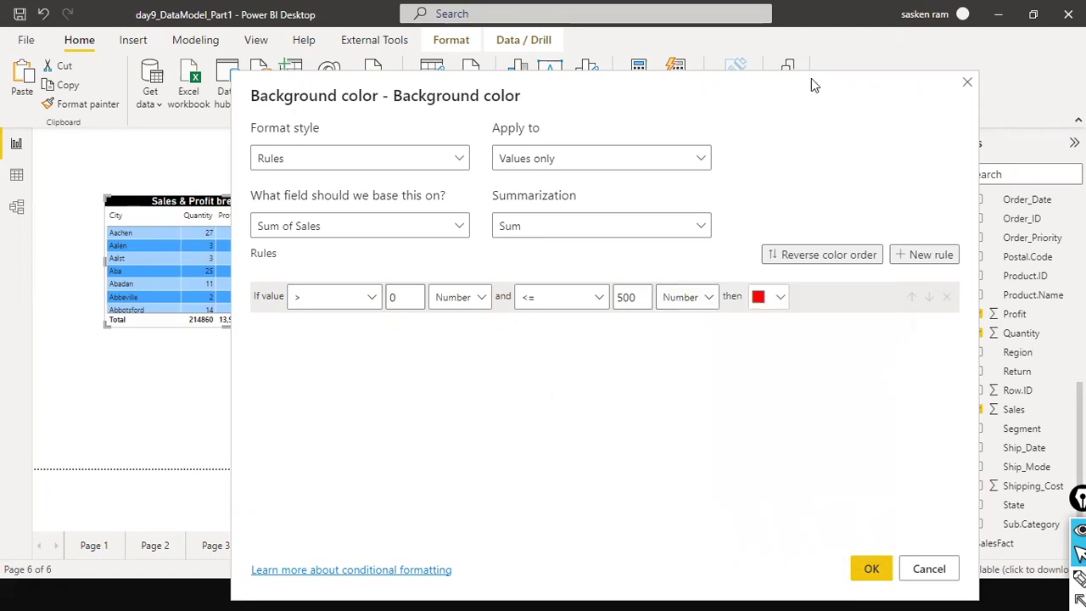
- Add a second rule with its lower condition set to greater than (>) 500, using Number as the unit
{"action": "left_click_drag", "start_coordinate": [811, 78], "coordinate": [758, 10]}
{"action": "left_click", "coordinate": [872, 186]}
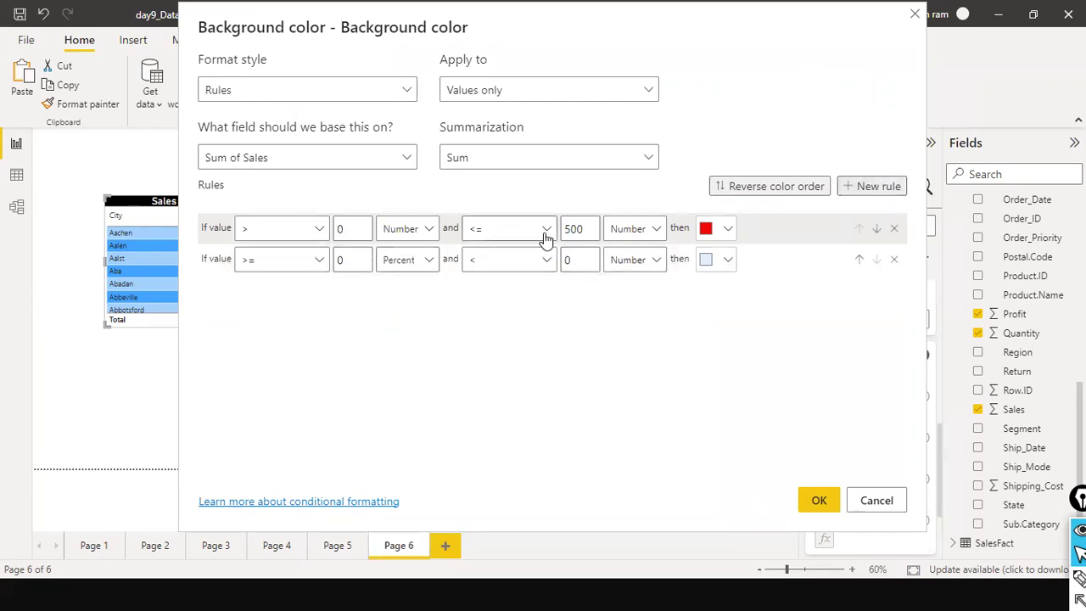
{"action": "left_click", "coordinate": [321, 260]}
{"action": "left_click", "coordinate": [288, 289]}
{"action": "left_click", "coordinate": [344, 260]}
{"action": "key", "text": "BackSpace"}
{"action": "type", "text": "500"}
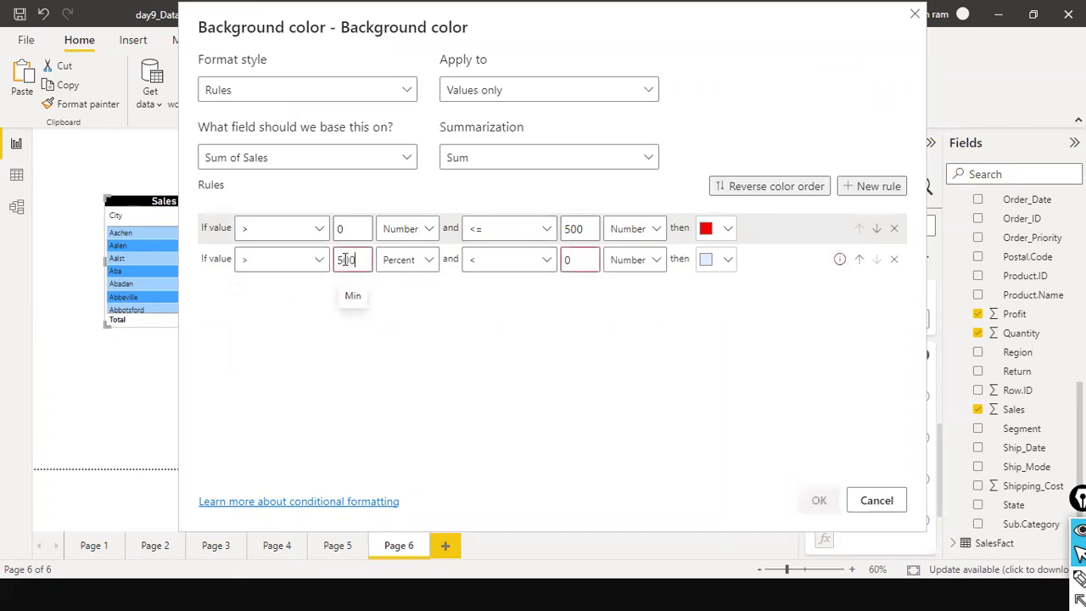
{"action": "left_click", "coordinate": [420, 291]}
{"action": "left_click", "coordinate": [435, 267]}
{"action": "left_click", "coordinate": [419, 286]}
- Set the second rule's upper condition to less than or equal to (<=) 1000 and its background color to light yellow
{"action": "left_click", "coordinate": [507, 265]}
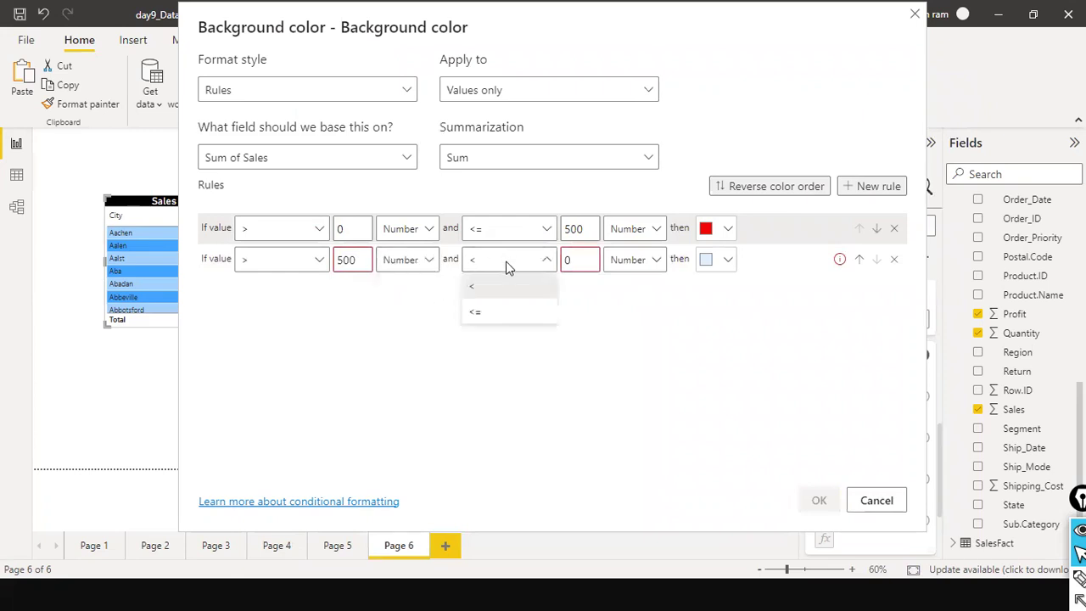
{"action": "left_click", "coordinate": [496, 310]}
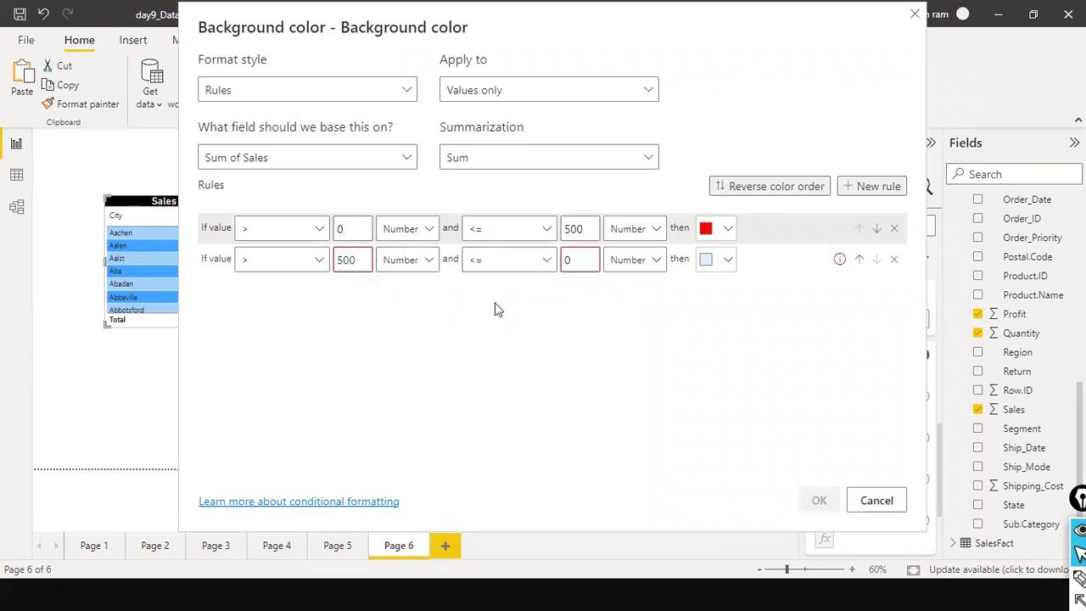
{"action": "left_click", "coordinate": [574, 259]}
{"action": "key", "text": "BackSpace"}
{"action": "type", "text": "1000"}
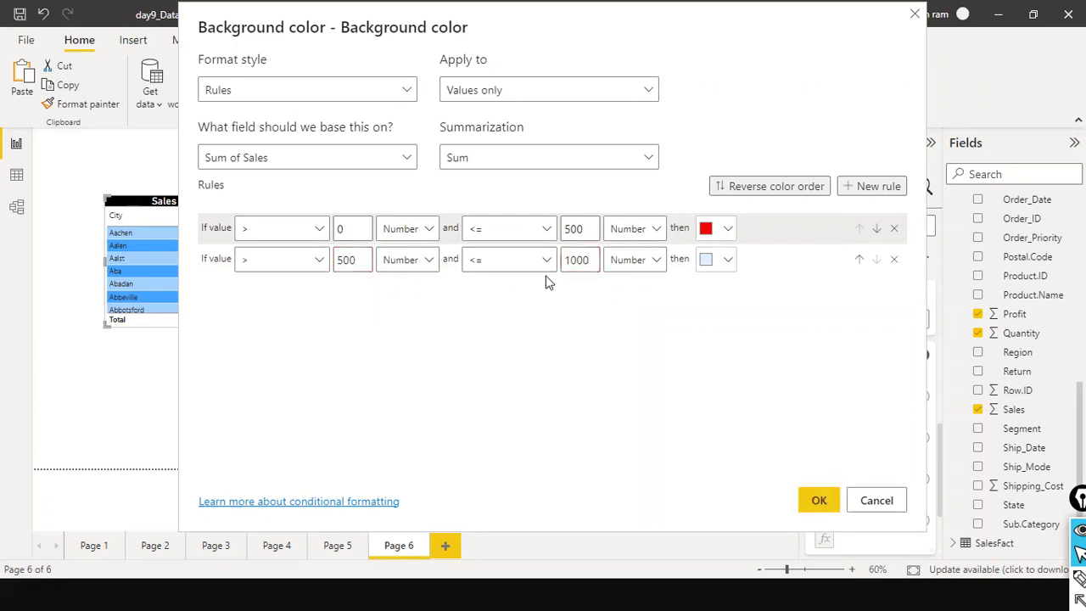
{"action": "left_click", "coordinate": [728, 259]}
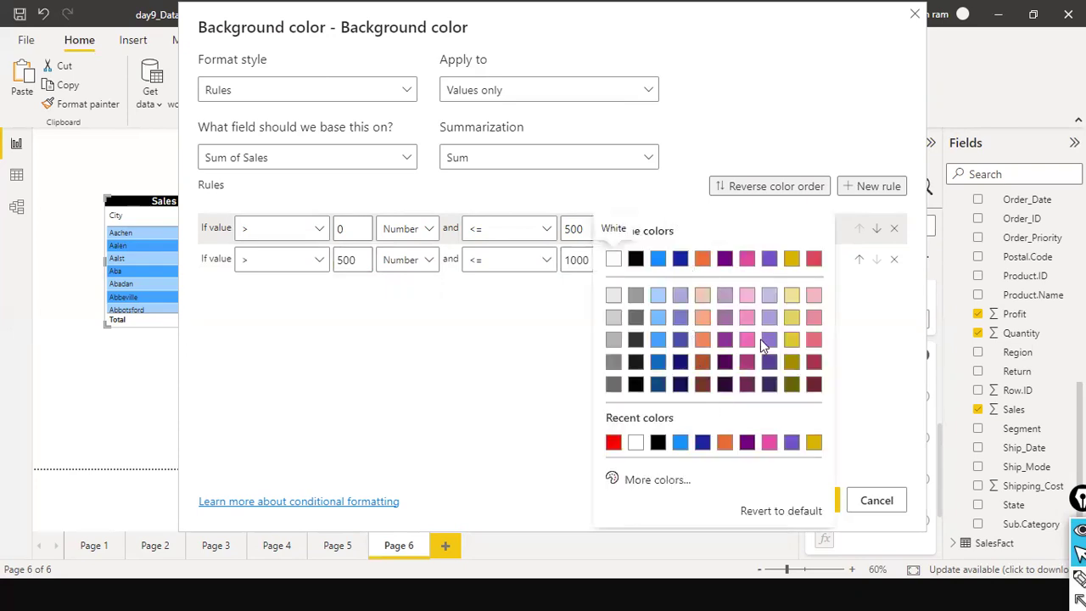
{"action": "left_click", "coordinate": [791, 319]}
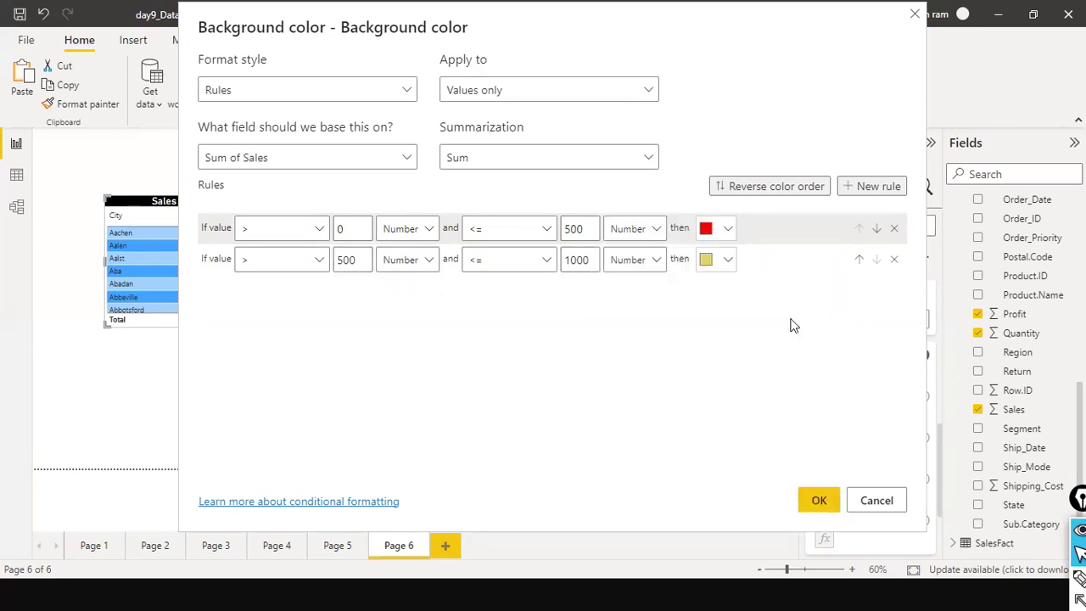
- Add a third rule with its lower condition set to greater than (>) 1000, using Number as the unit
{"action": "left_click", "coordinate": [863, 187]}
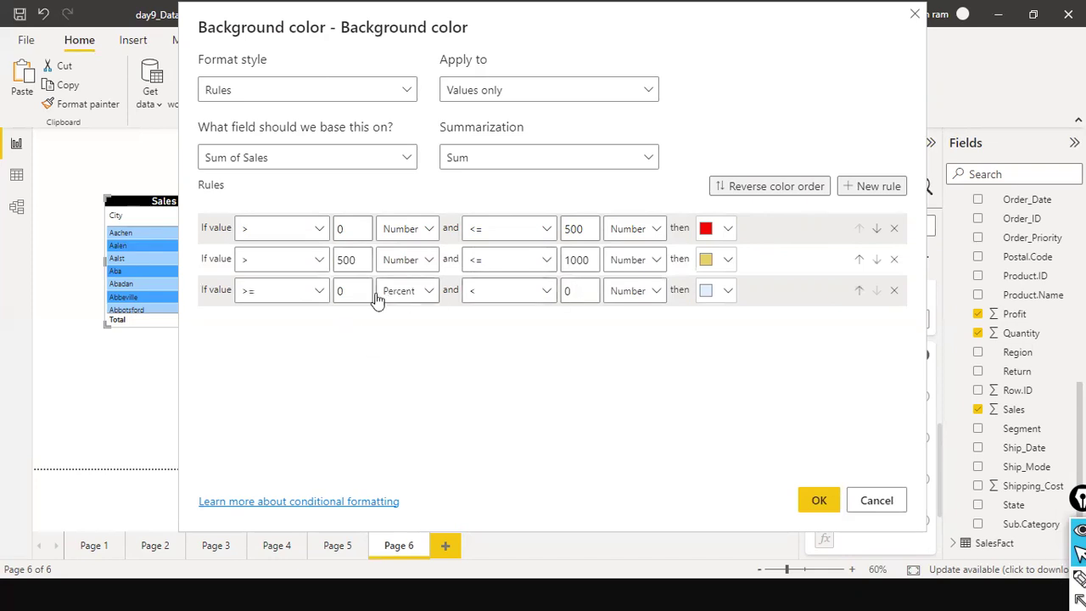
{"action": "left_click", "coordinate": [318, 291]}
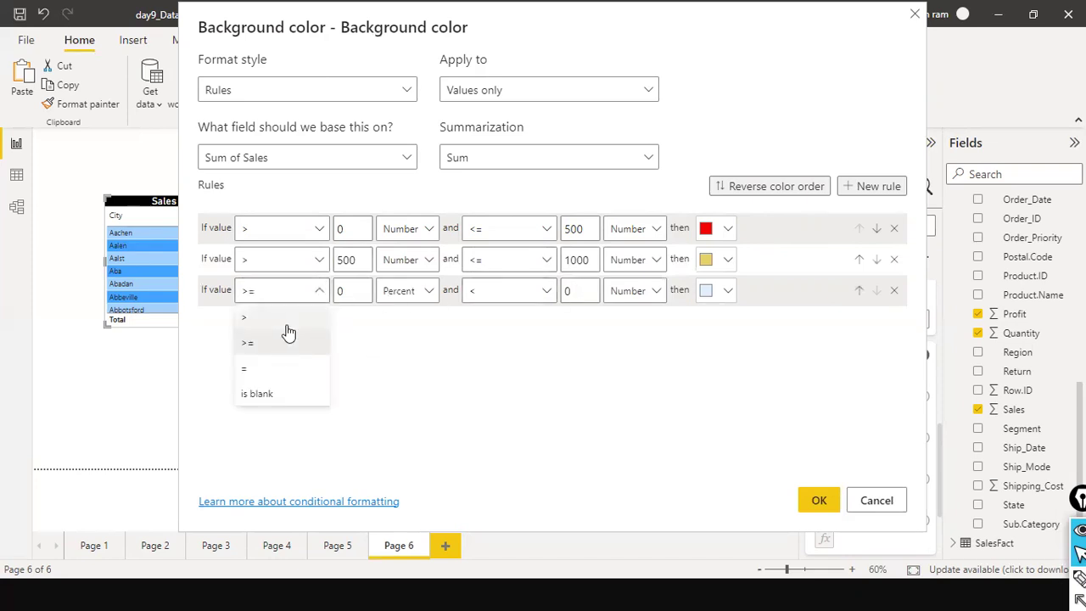
{"action": "left_click", "coordinate": [288, 317]}
{"action": "key", "text": "BackSpace"}
{"action": "type", "text": "1000"}
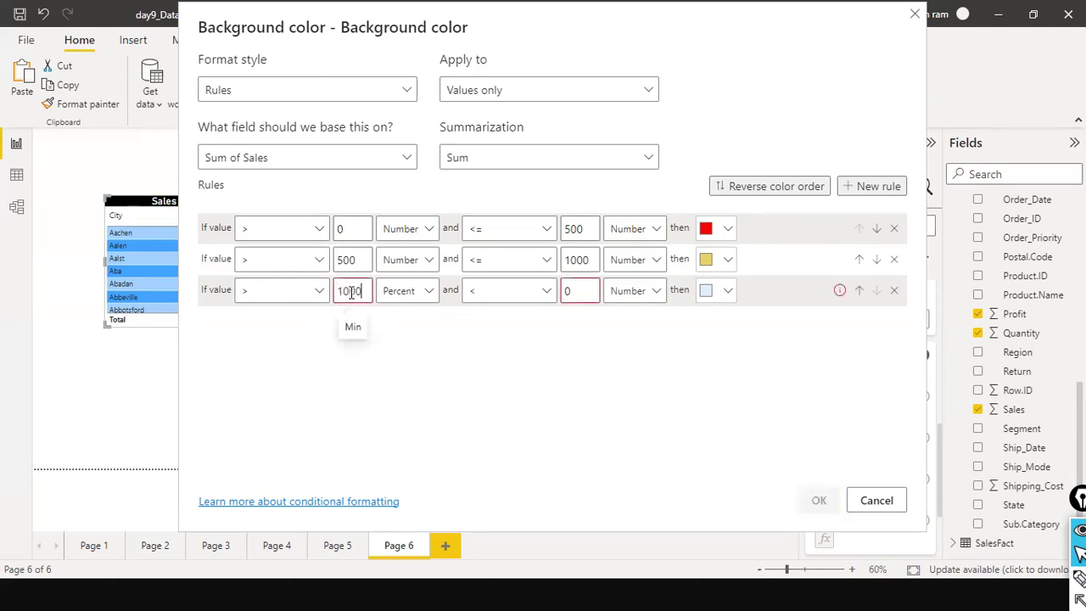
{"action": "left_click", "coordinate": [428, 293]}
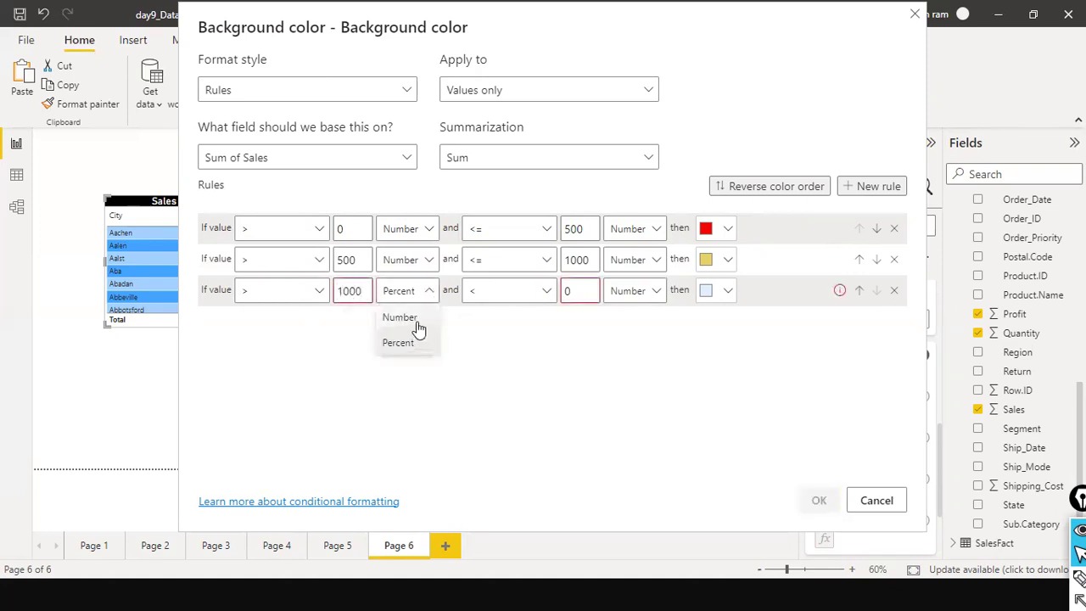
{"action": "left_click", "coordinate": [416, 319]}
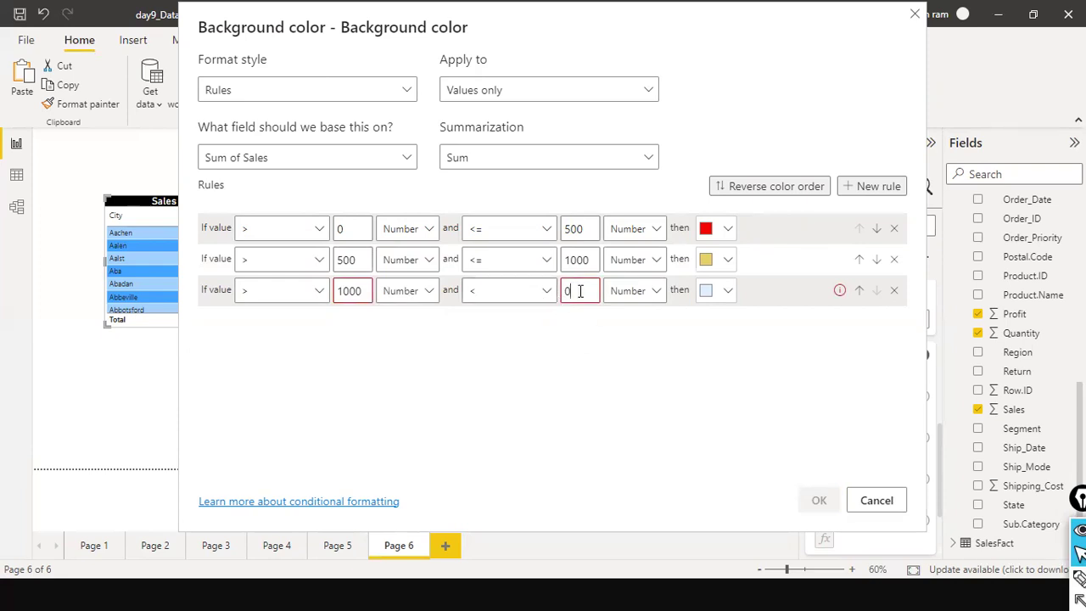
- Give the third rule a custom bright green background color, RGB 6, 244, 97
{"action": "left_click", "coordinate": [727, 292]}
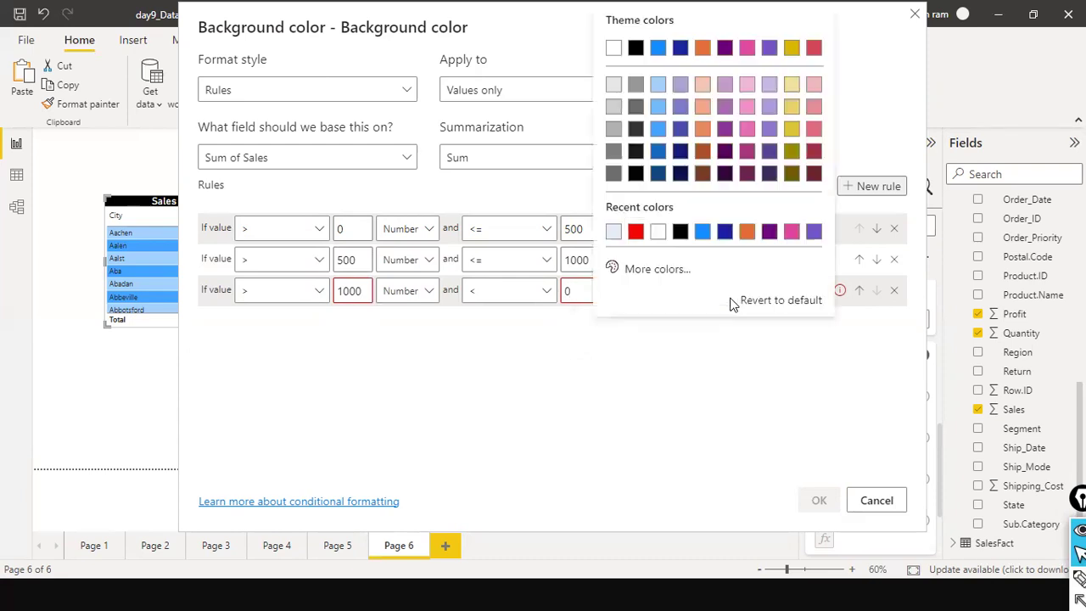
{"action": "left_click", "coordinate": [676, 271]}
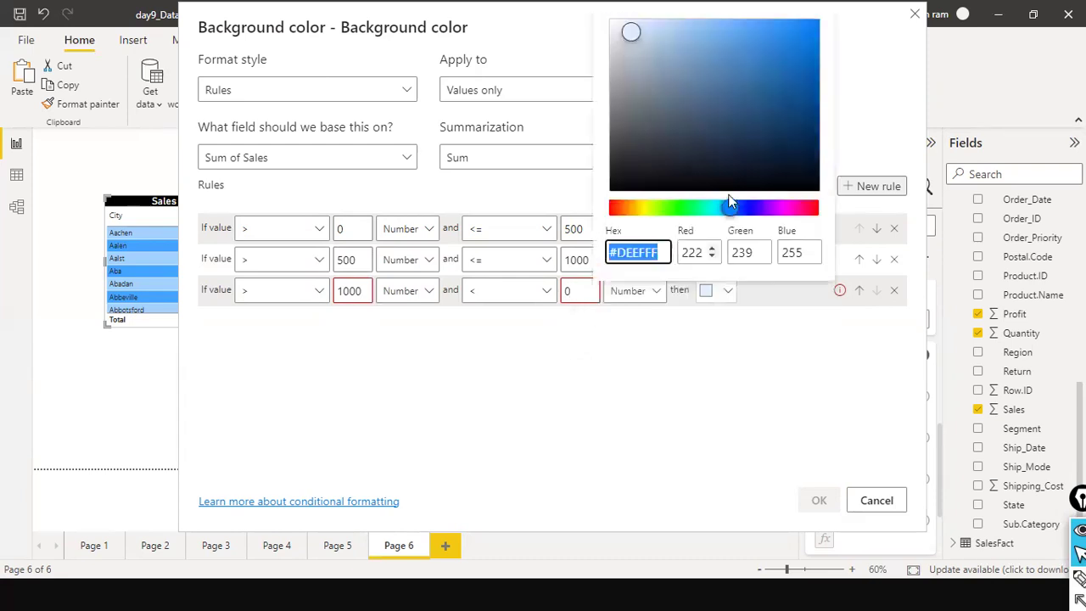
{"action": "left_click", "coordinate": [697, 209]}
{"action": "left_click", "coordinate": [811, 28]}
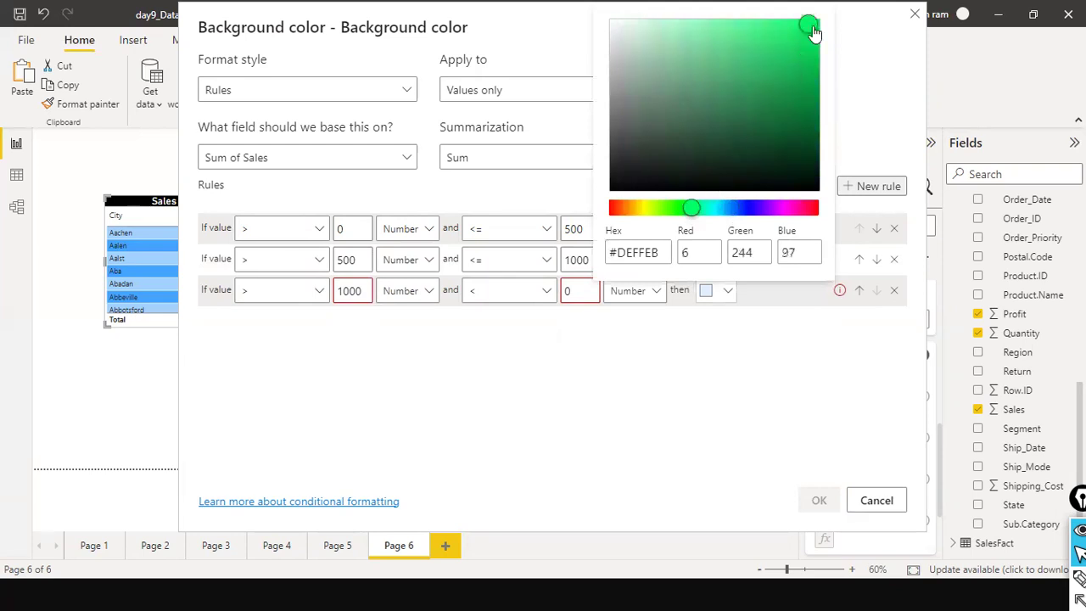
{"action": "left_click", "coordinate": [750, 357]}
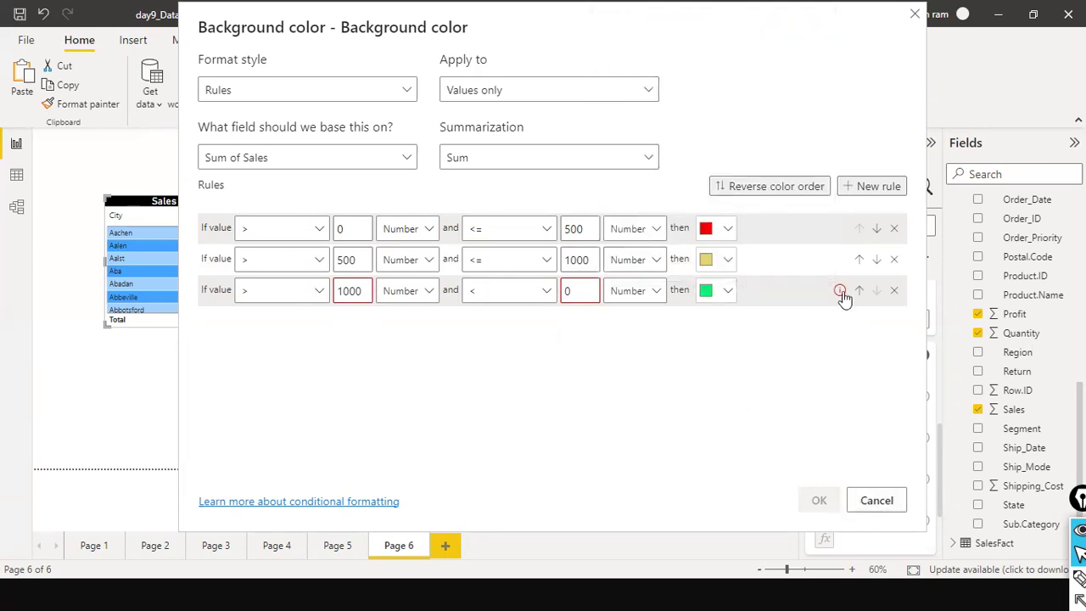
- Set the third rule's upper condition to less than or equal to (<=) 6000 and apply the background color rules
{"action": "mouse_move", "coordinate": [843, 296]}
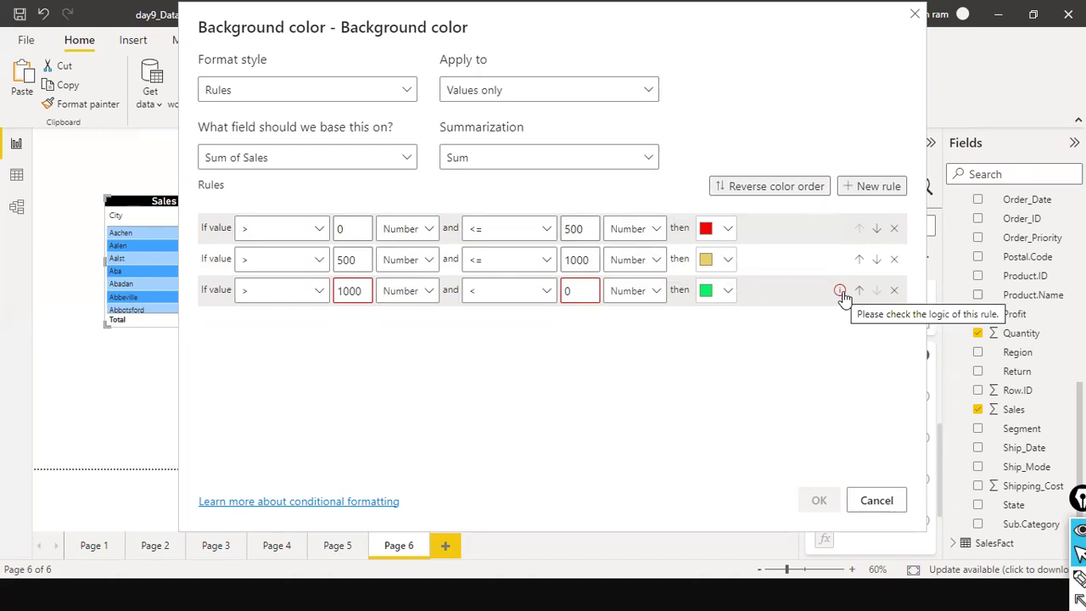
{"action": "left_click", "coordinate": [483, 294]}
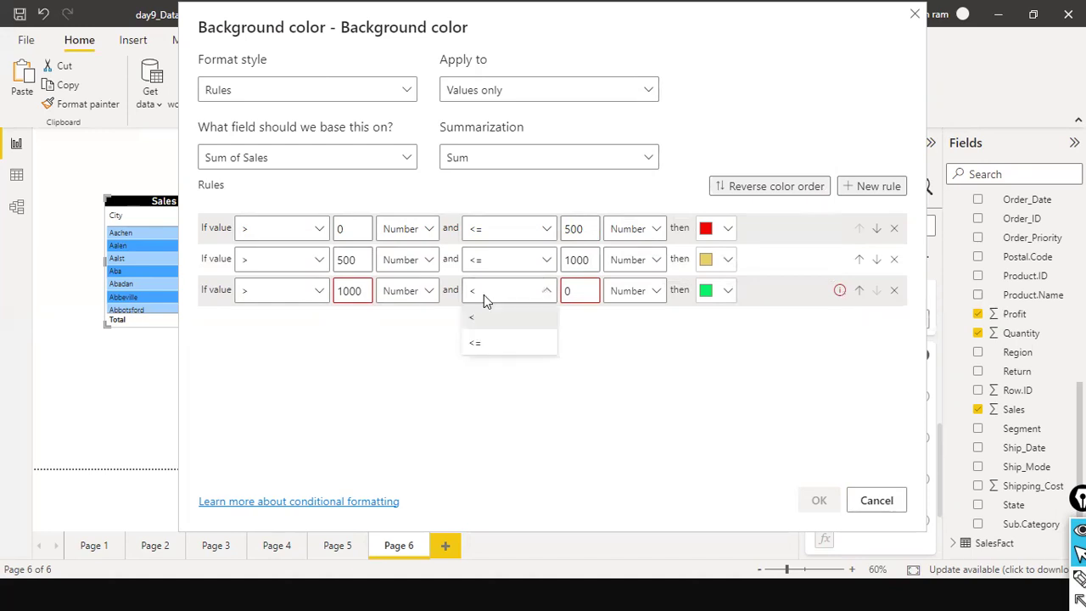
{"action": "left_click", "coordinate": [491, 344]}
{"action": "double_click", "coordinate": [576, 291]}
{"action": "type", "text": "6000"}
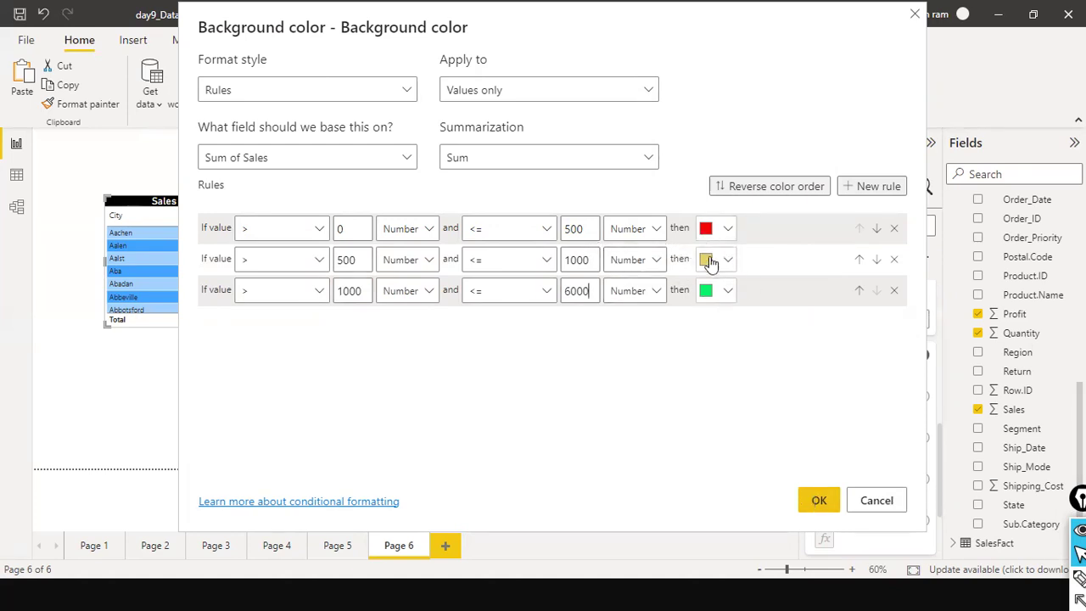
{"action": "left_click", "coordinate": [836, 504]}
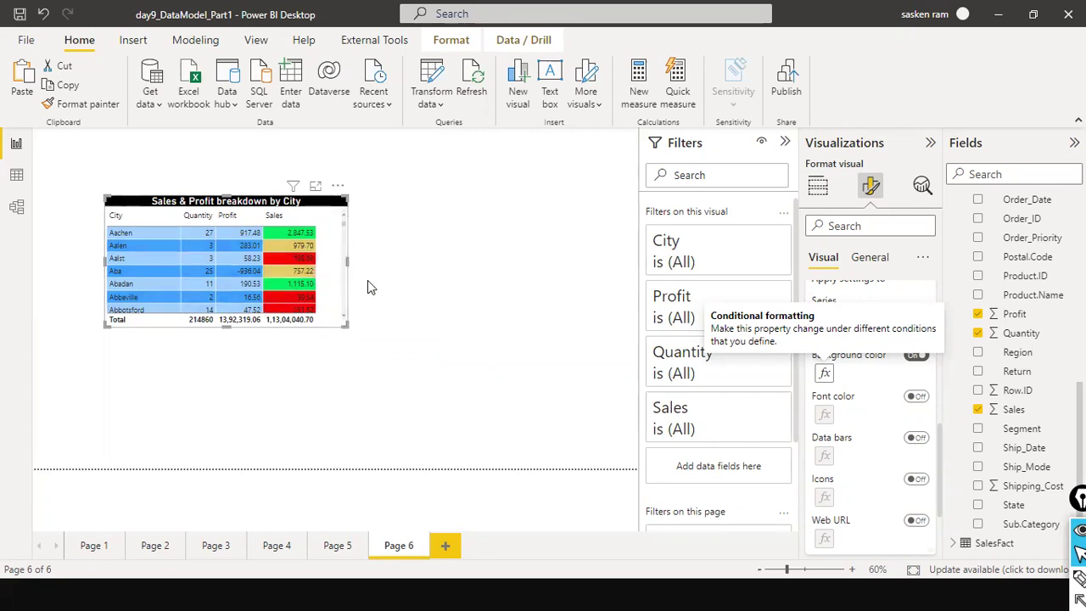
- Enlarge the city table by extending its lower edge and widening it moderately
{"action": "scroll", "coordinate": [335, 295], "scroll_direction": "down", "scroll_amount": 2}
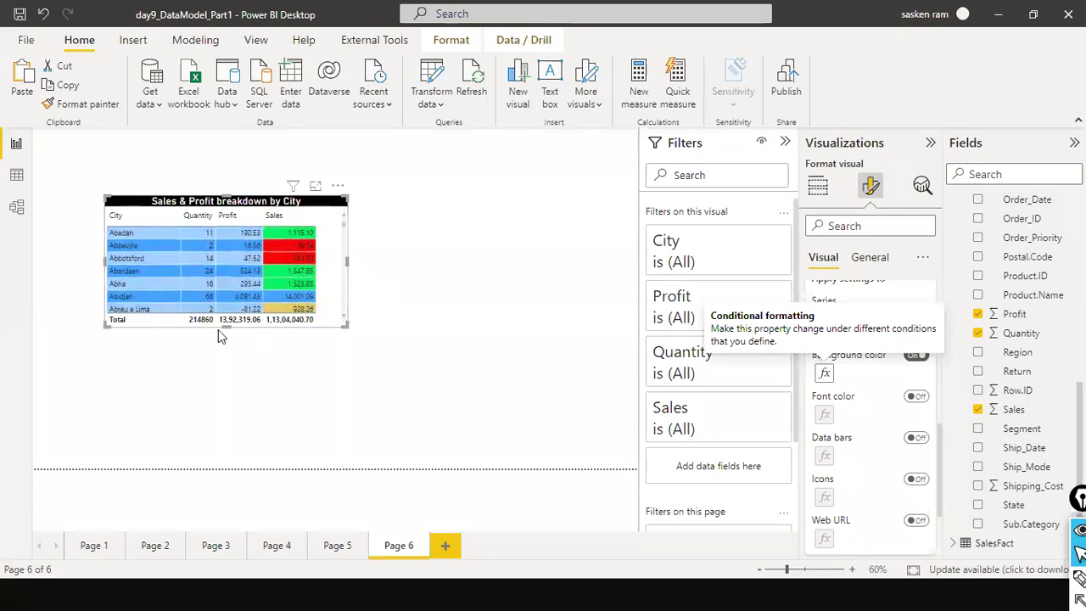
{"action": "left_click_drag", "start_coordinate": [224, 327], "coordinate": [217, 409]}
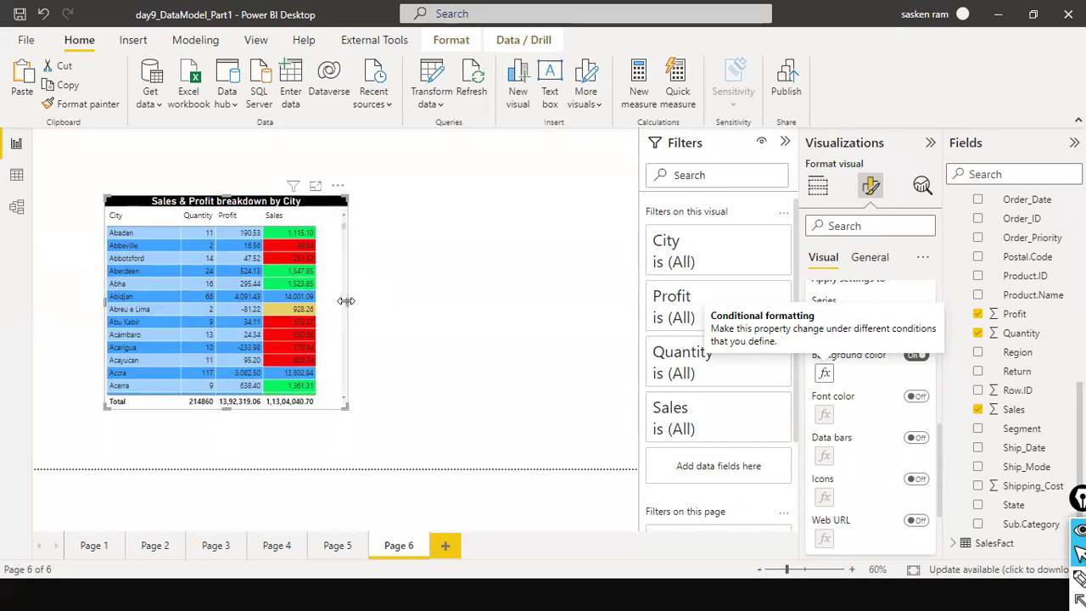
{"action": "left_click_drag", "start_coordinate": [345, 301], "coordinate": [454, 315]}
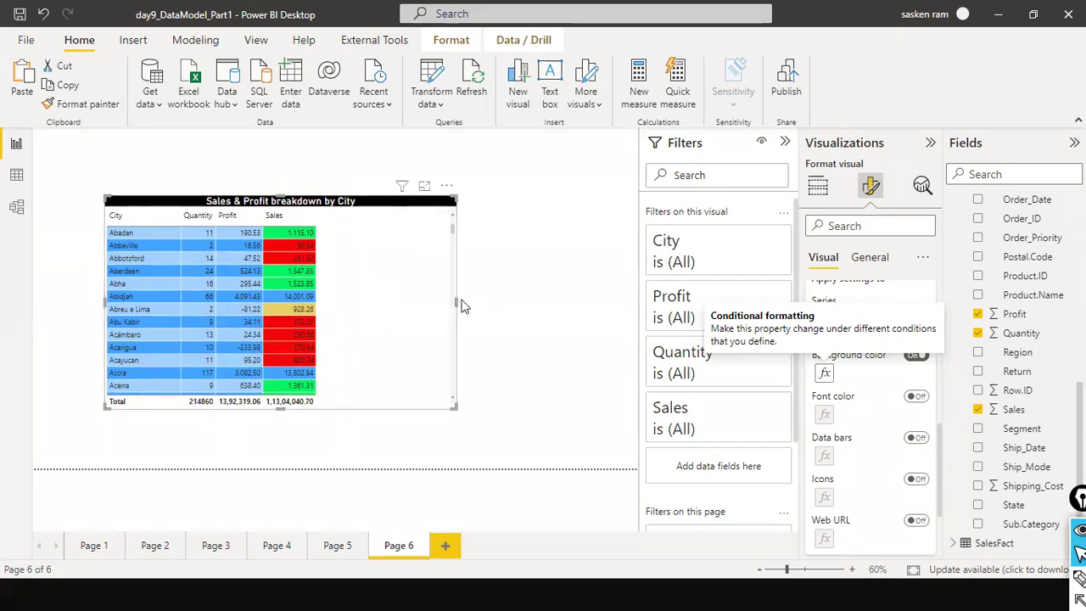
{"action": "left_click_drag", "start_coordinate": [456, 302], "coordinate": [428, 303]}
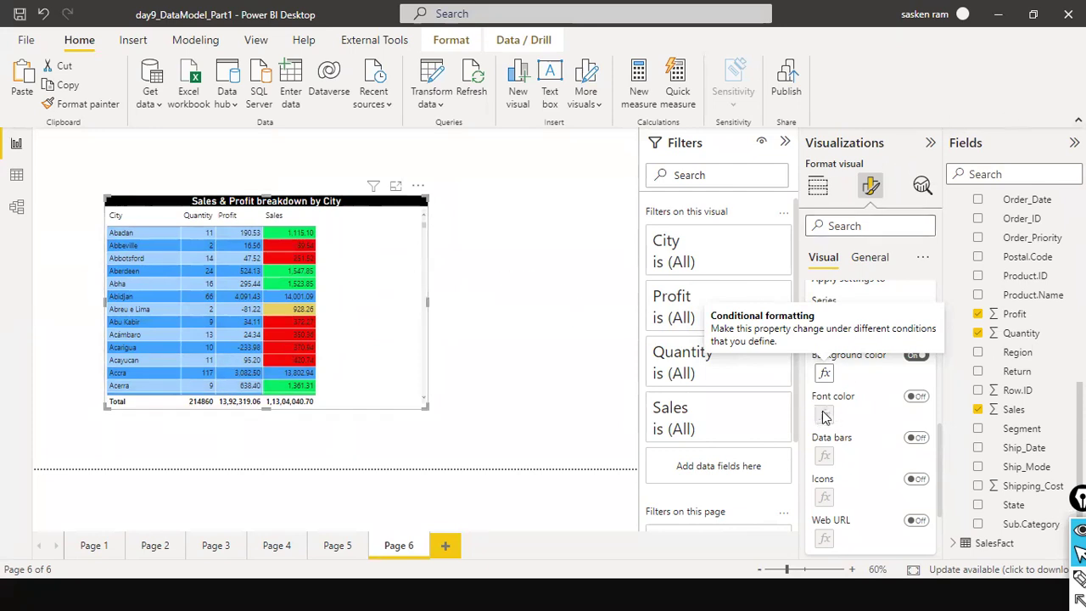
- Turn on data bars for the Sales column and look through the table rows
{"action": "left_click", "coordinate": [918, 438]}
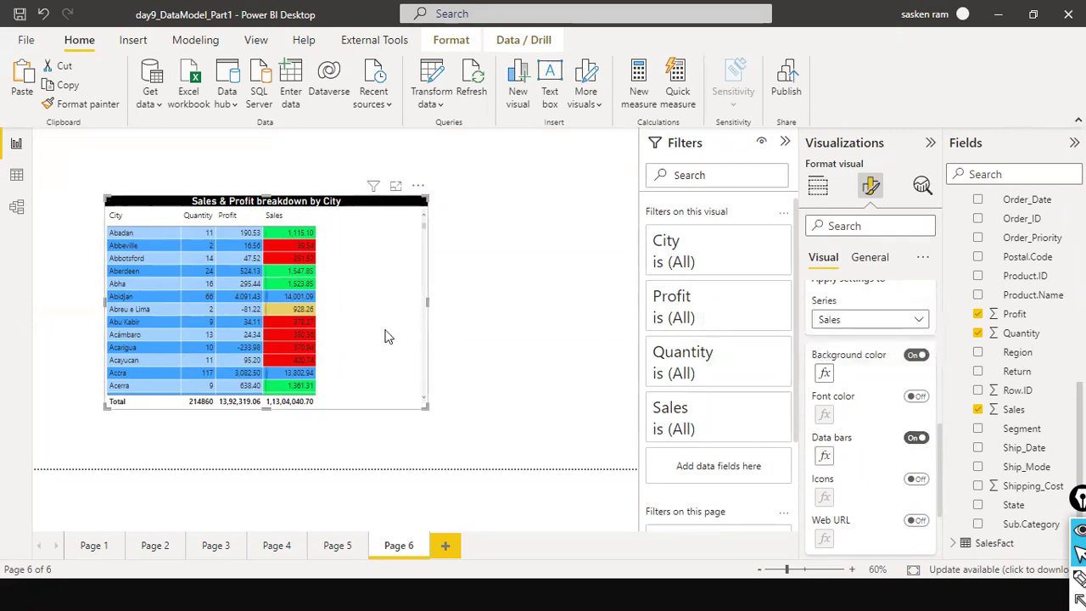
{"action": "scroll", "coordinate": [307, 352], "scroll_direction": "down", "scroll_amount": 3}
{"action": "scroll", "coordinate": [307, 352], "scroll_direction": "down", "scroll_amount": 2}
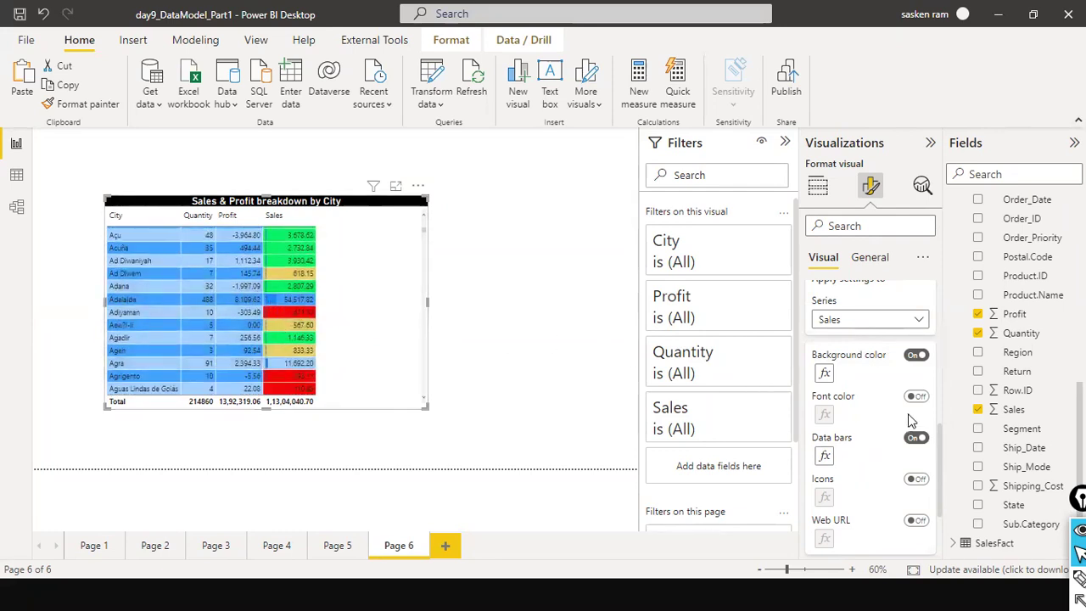
- Set the Sales data bars' positive bar color to dark blue and apply it
{"action": "left_click", "coordinate": [824, 457]}
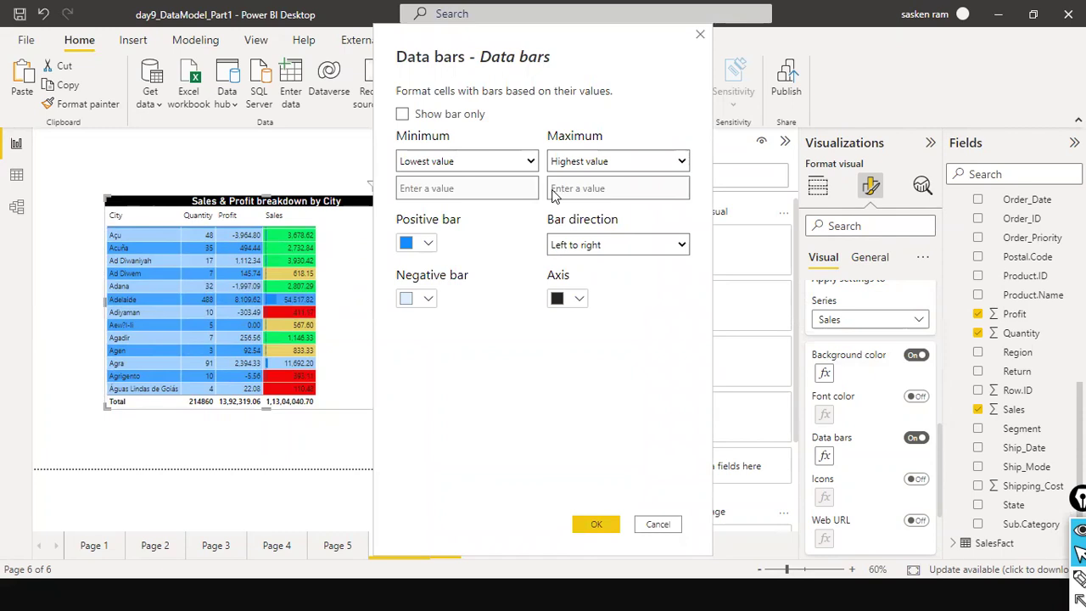
{"action": "left_click", "coordinate": [428, 246]}
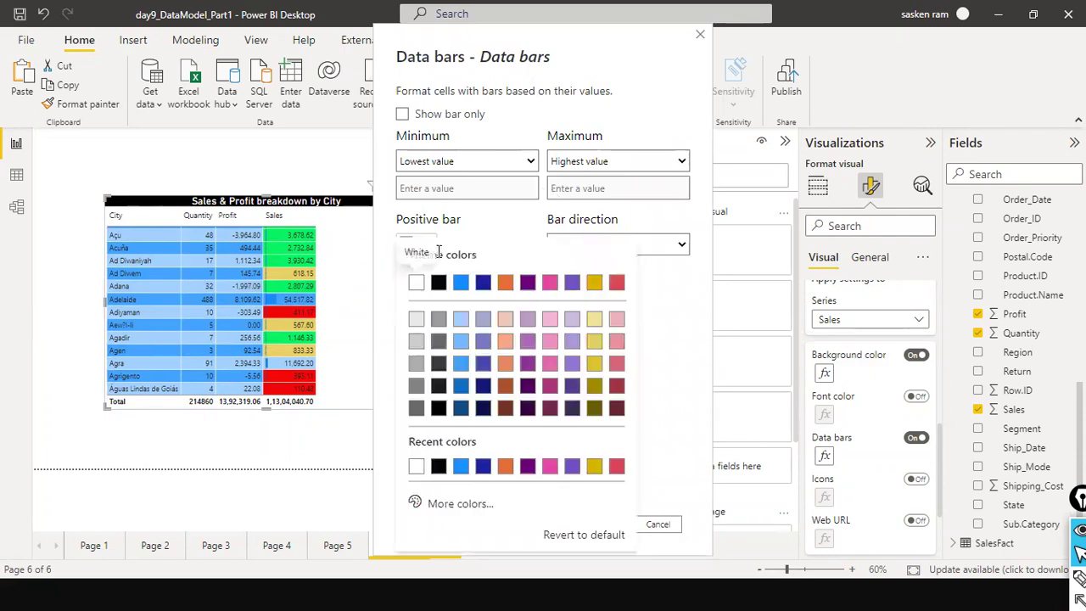
{"action": "left_click", "coordinate": [484, 285]}
{"action": "left_click", "coordinate": [586, 523]}
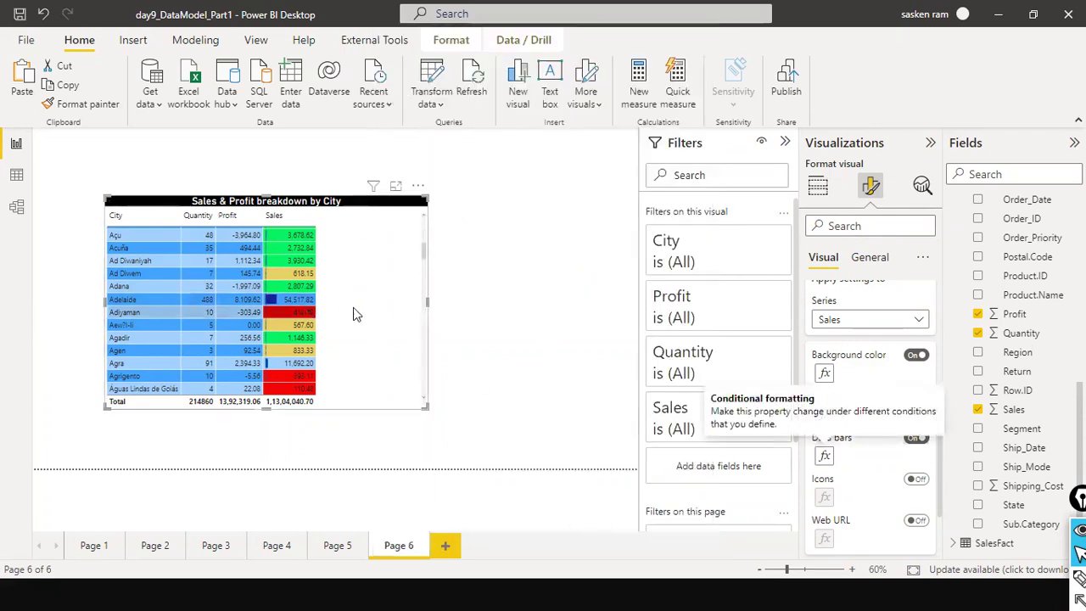
- Widen the city table further and review the data bars in its Sales column
{"action": "left_click_drag", "start_coordinate": [429, 297], "coordinate": [531, 326]}
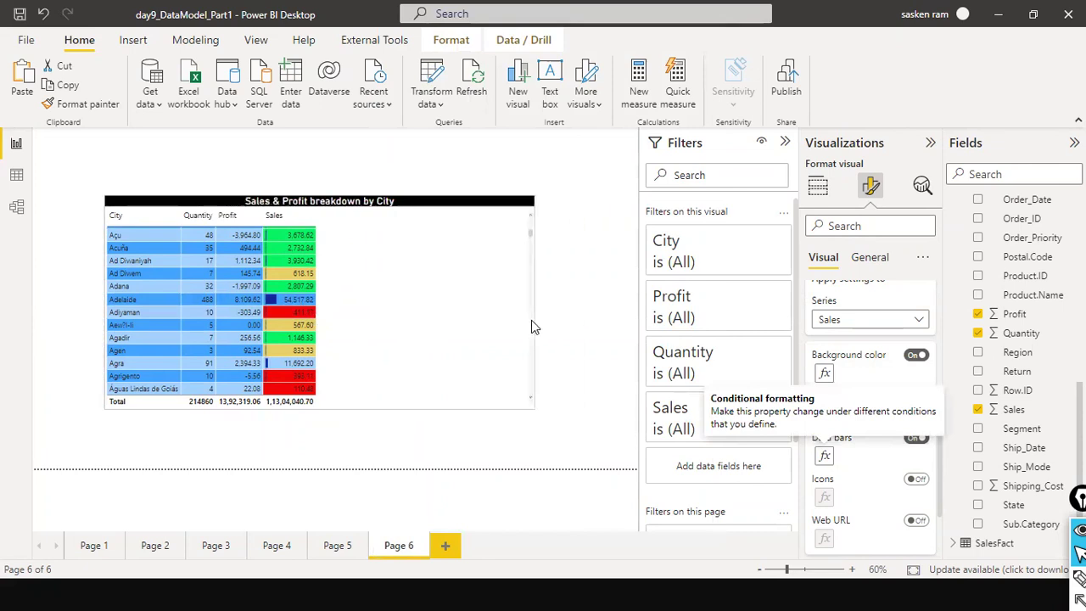
{"action": "scroll", "coordinate": [361, 331], "scroll_direction": "up", "scroll_amount": 5}
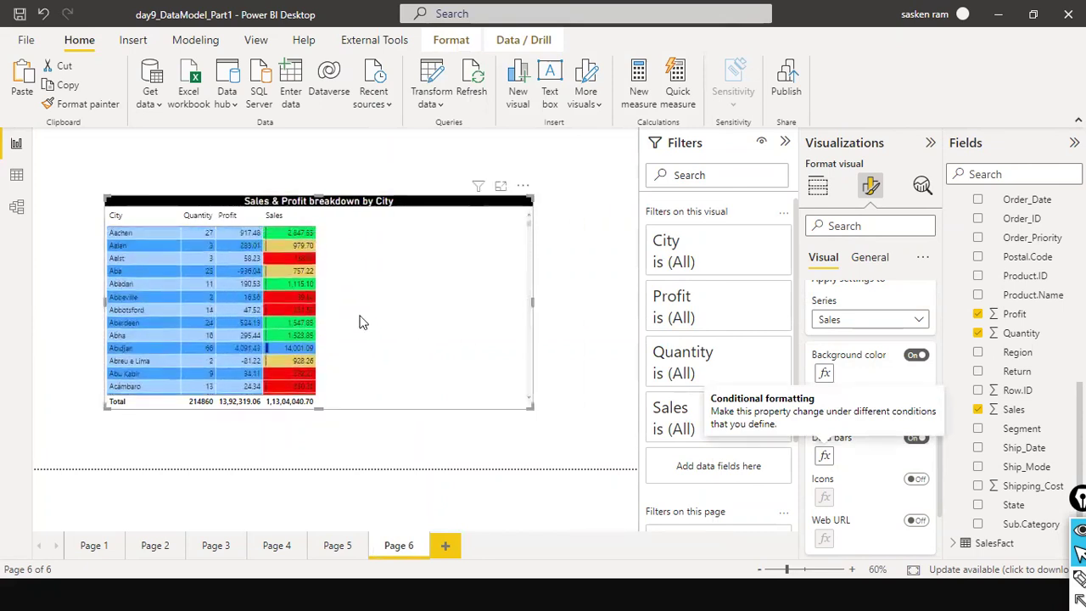
{"action": "scroll", "coordinate": [361, 321], "scroll_direction": "down", "scroll_amount": 5}
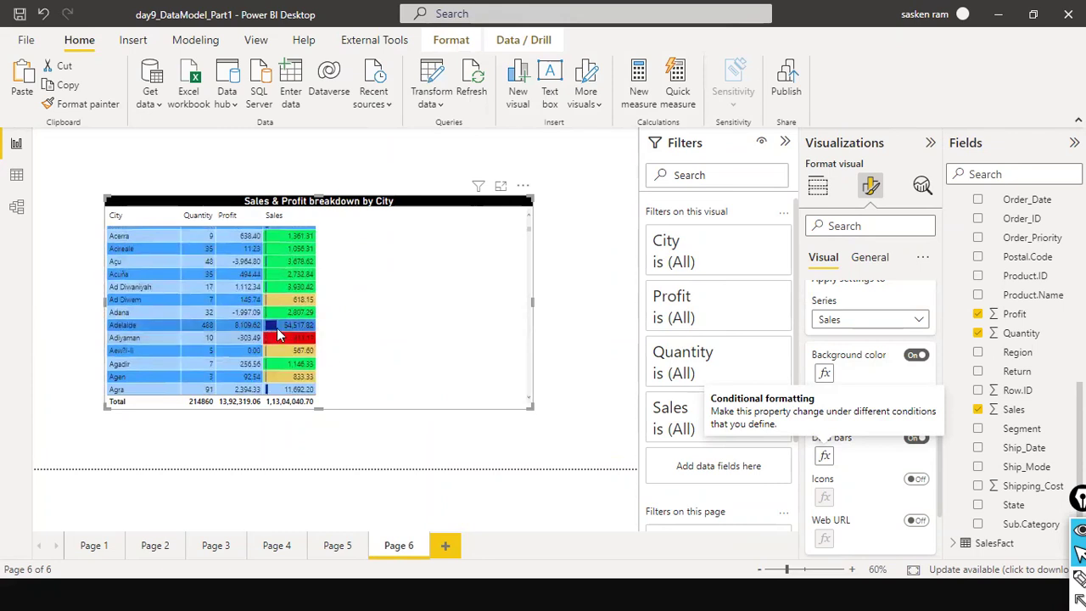
{"action": "mouse_move", "coordinate": [272, 336]}
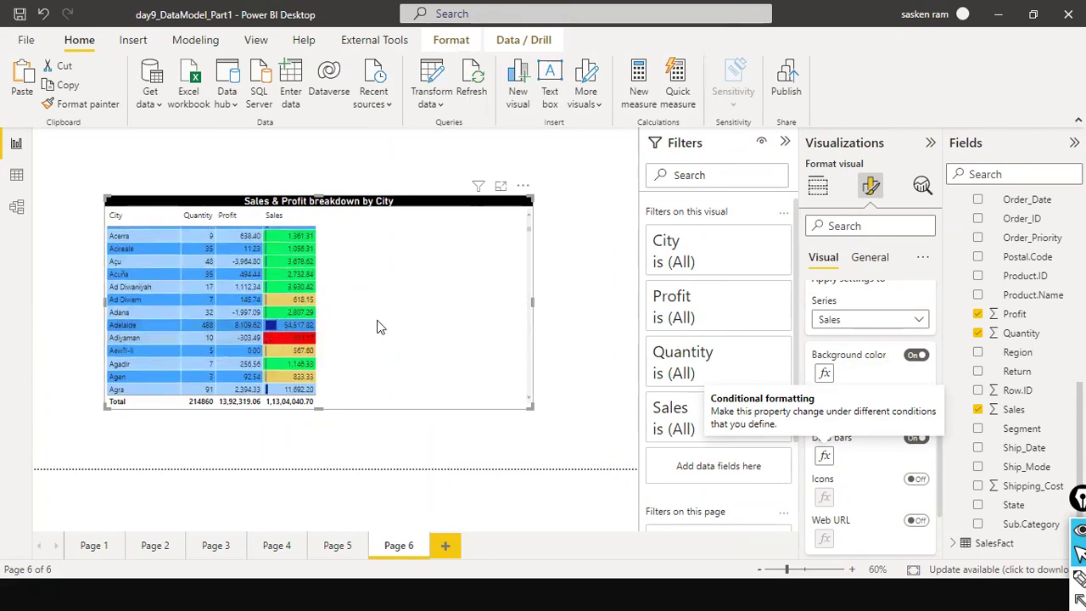
- Look through the city table's rows to compare the data bars and background colors in the Sales column
{"action": "scroll", "coordinate": [382, 320], "scroll_direction": "down", "scroll_amount": 10}
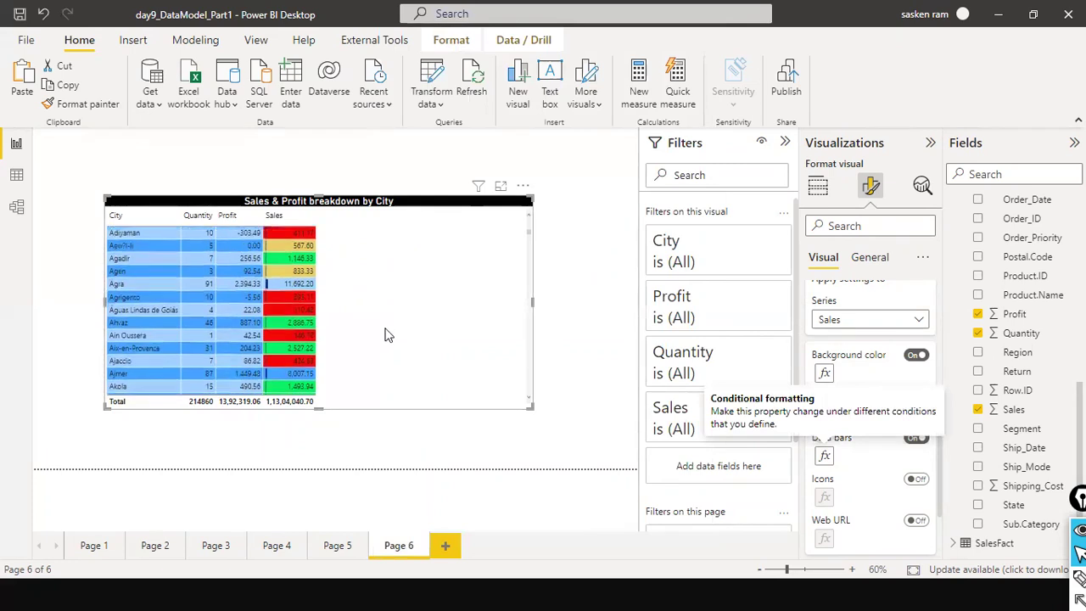
{"action": "scroll", "coordinate": [384, 335], "scroll_direction": "down", "scroll_amount": 10}
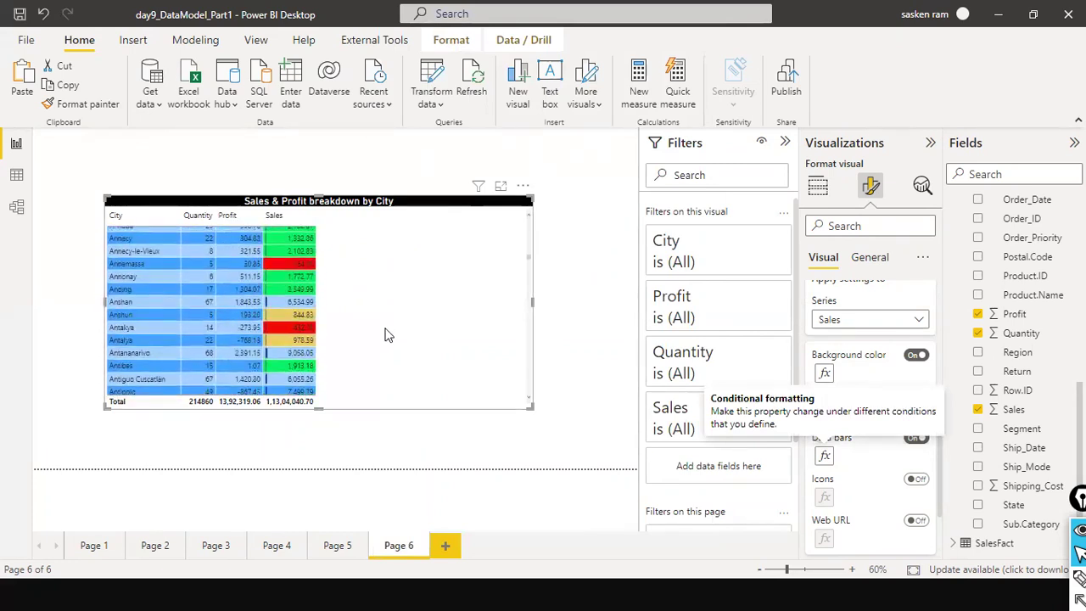
{"action": "scroll", "coordinate": [384, 336], "scroll_direction": "down", "scroll_amount": 10}
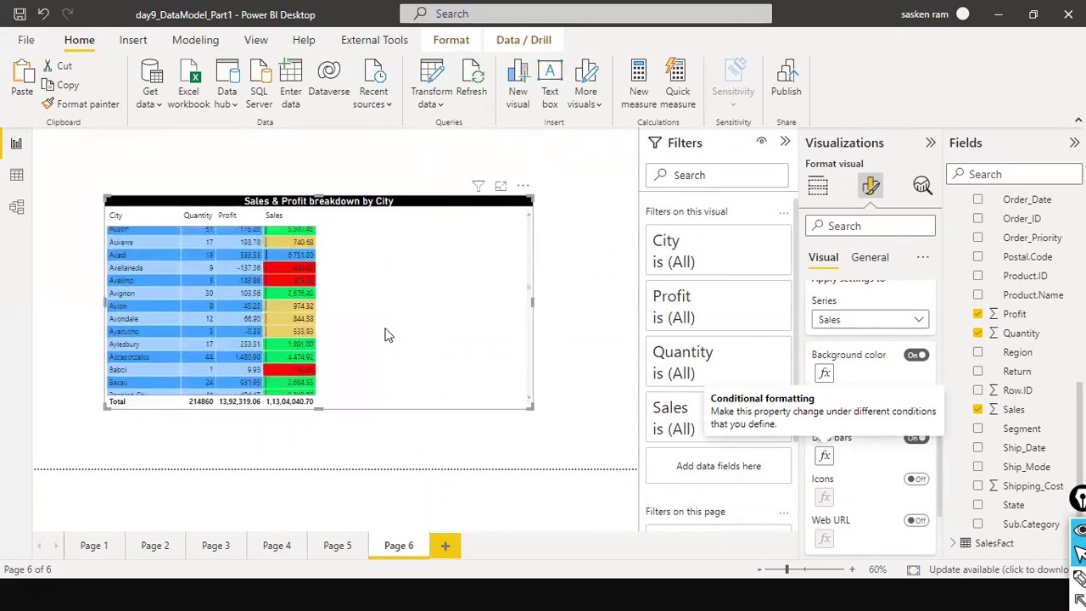
{"action": "scroll", "coordinate": [385, 335], "scroll_direction": "down", "scroll_amount": 5}
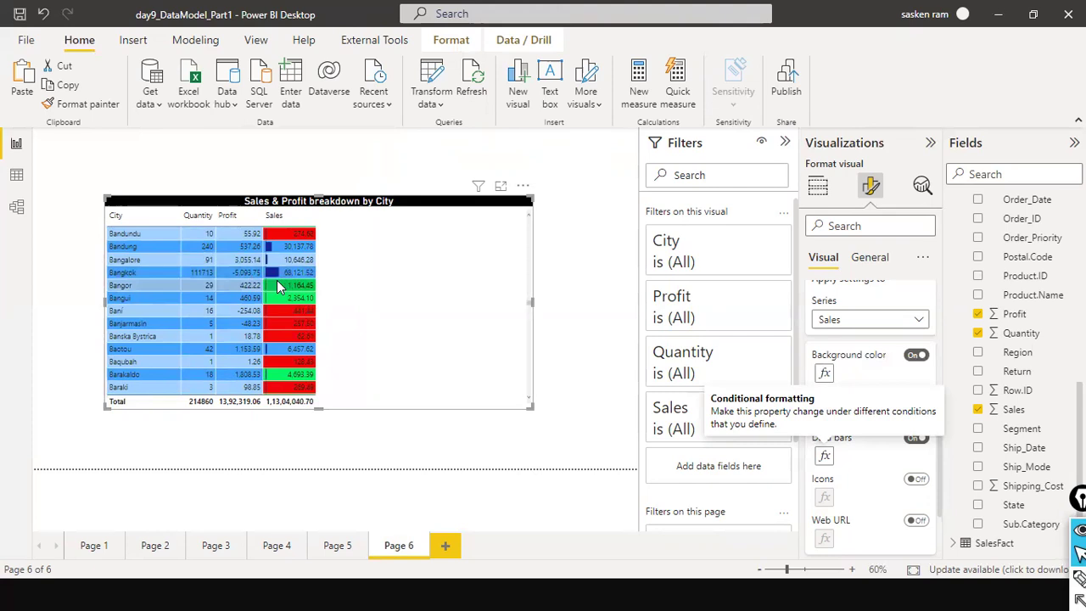
{"action": "scroll", "coordinate": [395, 307], "scroll_direction": "down", "scroll_amount": 5}
{"action": "scroll", "coordinate": [394, 321], "scroll_direction": "down", "scroll_amount": 6}
{"action": "scroll", "coordinate": [394, 321], "scroll_direction": "down", "scroll_amount": 7}
{"action": "scroll", "coordinate": [396, 322], "scroll_direction": "down", "scroll_amount": 7}
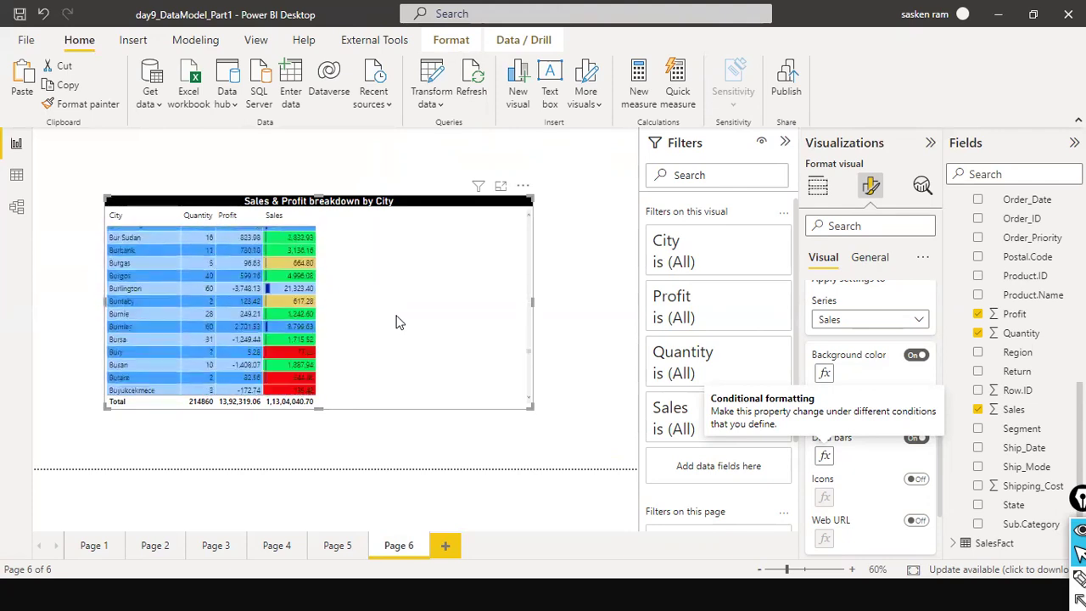
{"action": "scroll", "coordinate": [397, 321], "scroll_direction": "up", "scroll_amount": 4}
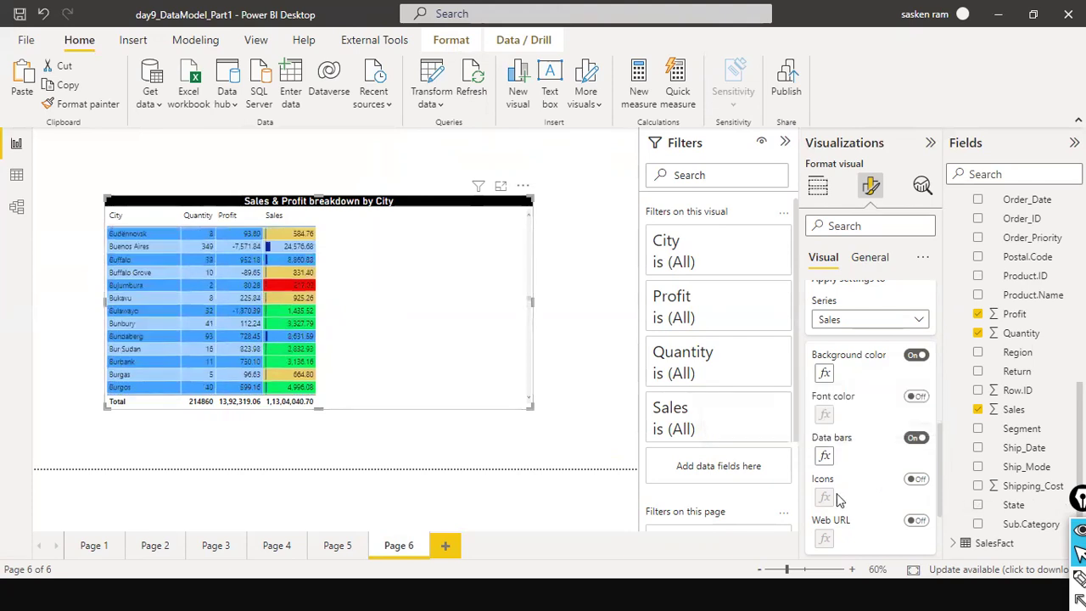
- Turn on icons for the Sales column and apply the five-icon colored arrow style, from red down to green up
{"action": "left_click", "coordinate": [923, 480]}
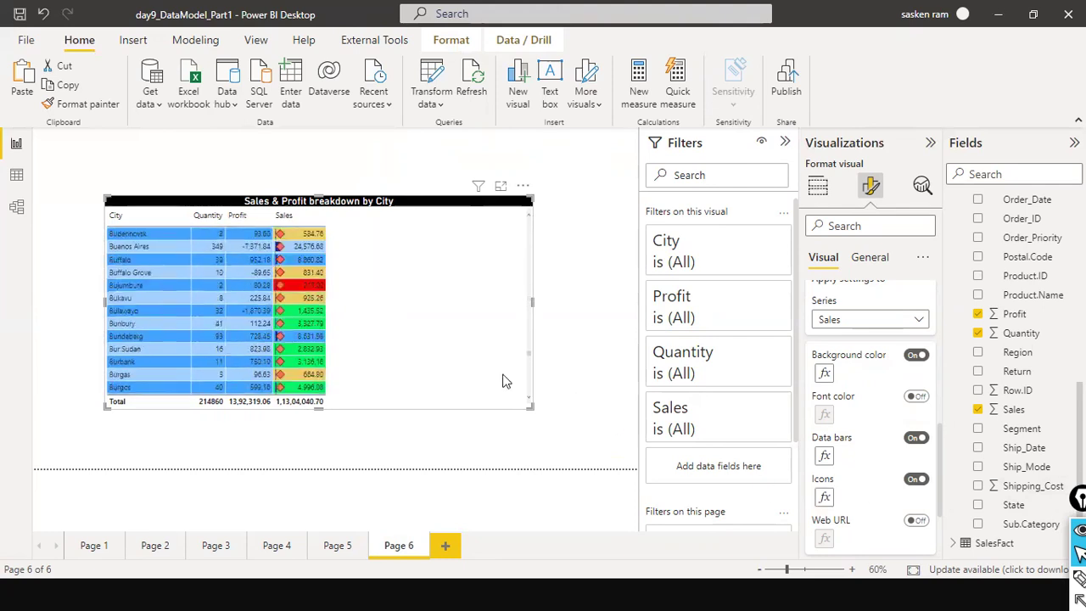
{"action": "left_click", "coordinate": [823, 498]}
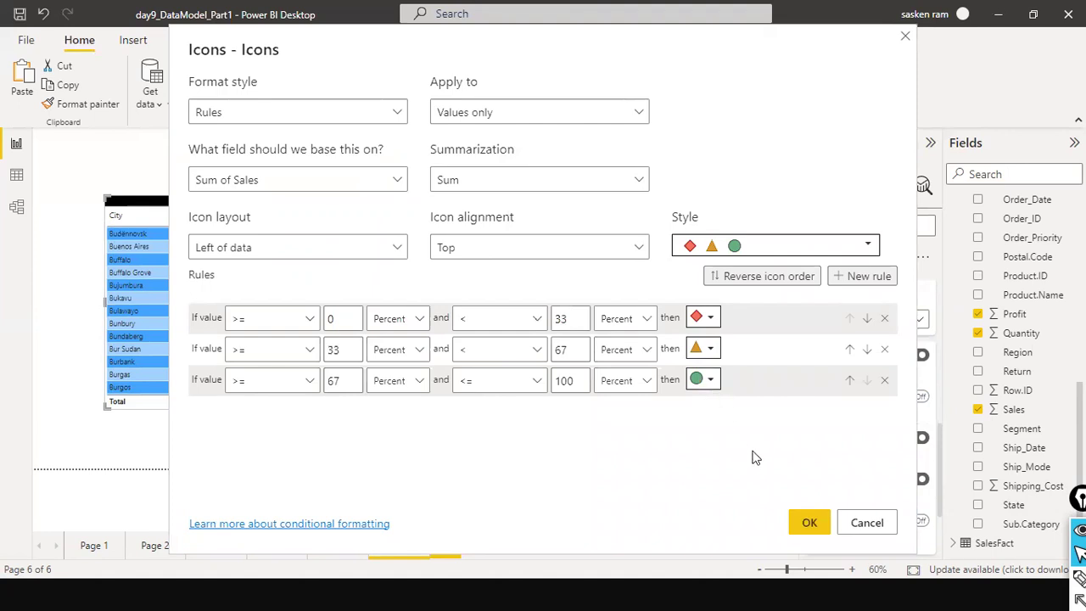
{"action": "left_click", "coordinate": [870, 246]}
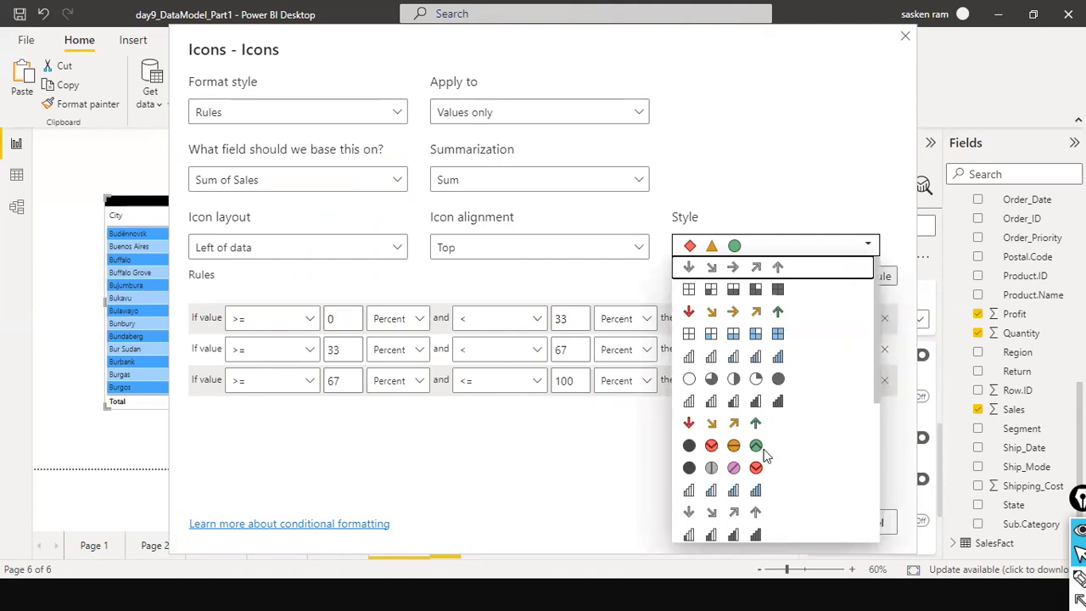
{"action": "scroll", "coordinate": [762, 452], "scroll_direction": "down", "scroll_amount": 3}
{"action": "scroll", "coordinate": [762, 452], "scroll_direction": "down", "scroll_amount": 2}
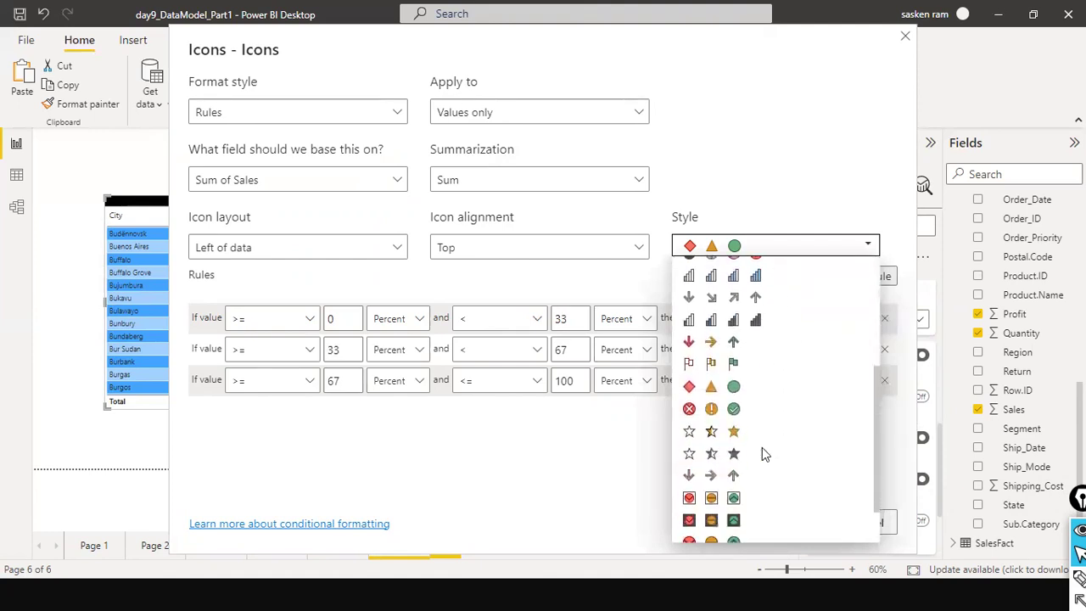
{"action": "scroll", "coordinate": [762, 450], "scroll_direction": "down", "scroll_amount": 2}
{"action": "scroll", "coordinate": [762, 450], "scroll_direction": "up", "scroll_amount": 5}
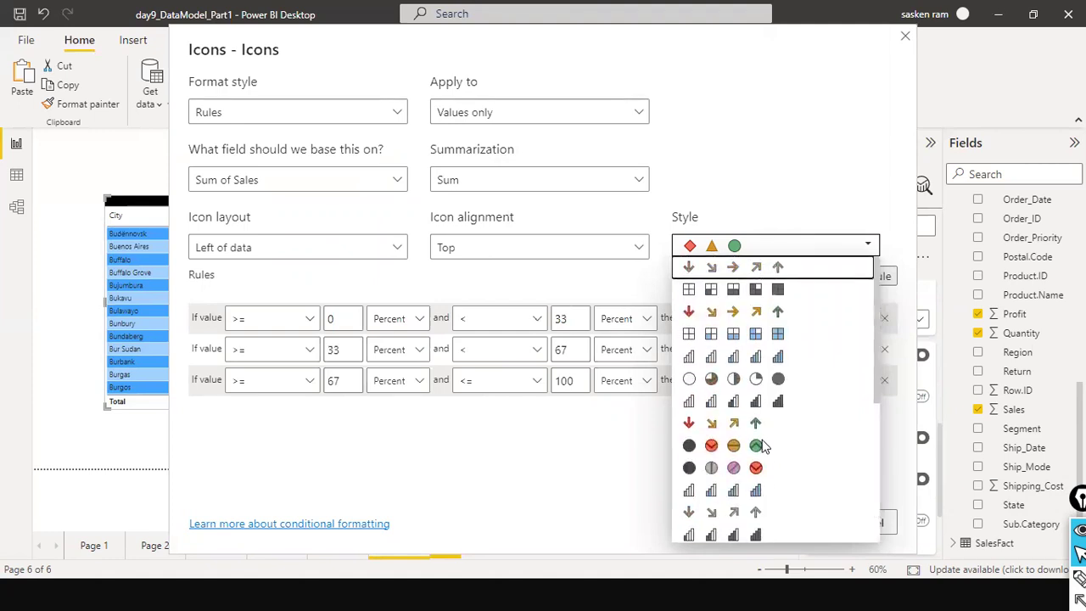
{"action": "left_click", "coordinate": [736, 312]}
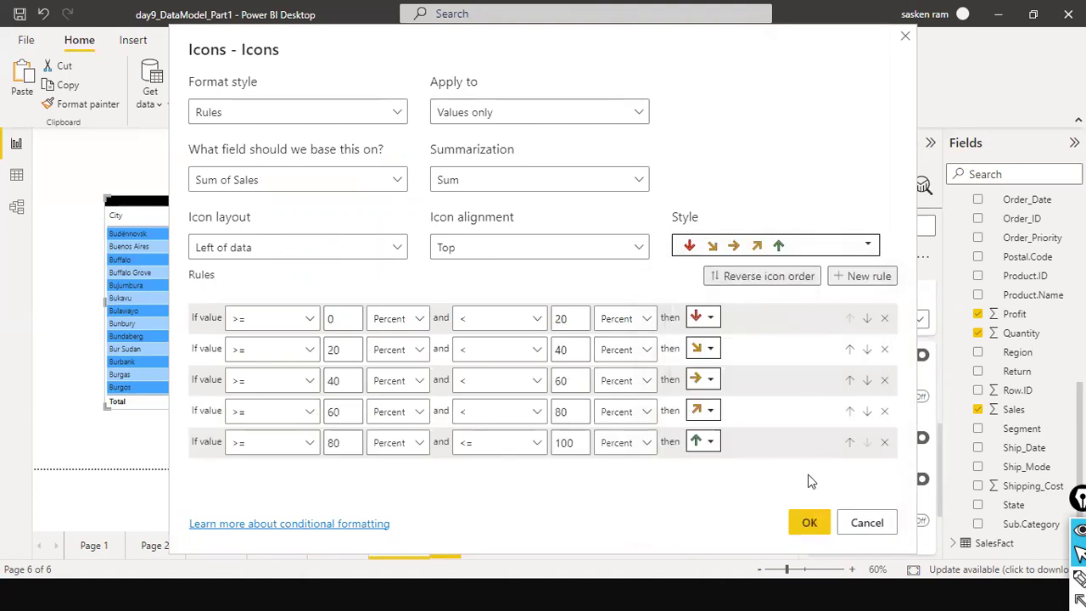
{"action": "left_click", "coordinate": [806, 521]}
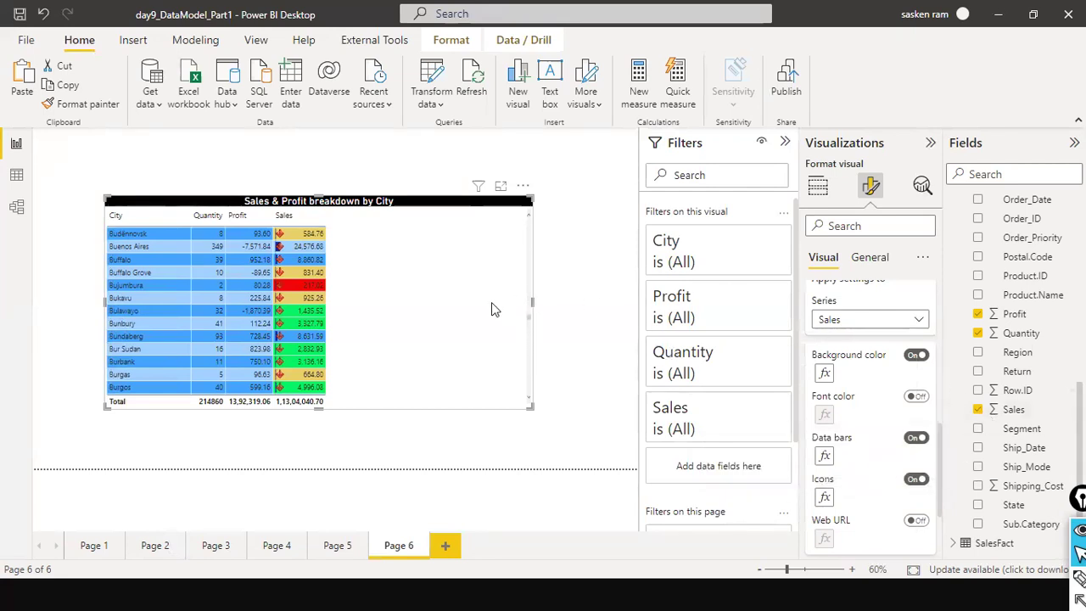
- Narrow the city table from its right edge, move it toward the page's upper-left corner, and deselect it
{"action": "scroll", "coordinate": [374, 303], "scroll_direction": "up", "scroll_amount": 10}
{"action": "scroll", "coordinate": [373, 303], "scroll_direction": "up", "scroll_amount": 10}
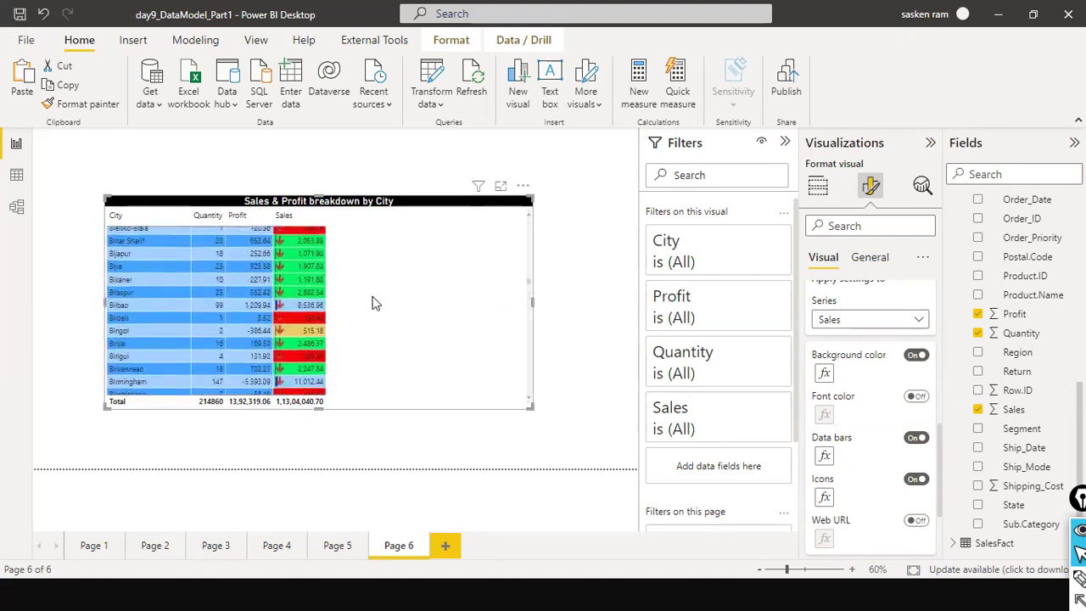
{"action": "scroll", "coordinate": [373, 303], "scroll_direction": "down", "scroll_amount": 3}
{"action": "scroll", "coordinate": [291, 328], "scroll_direction": "down", "scroll_amount": 2}
{"action": "scroll", "coordinate": [359, 307], "scroll_direction": "up", "scroll_amount": 5}
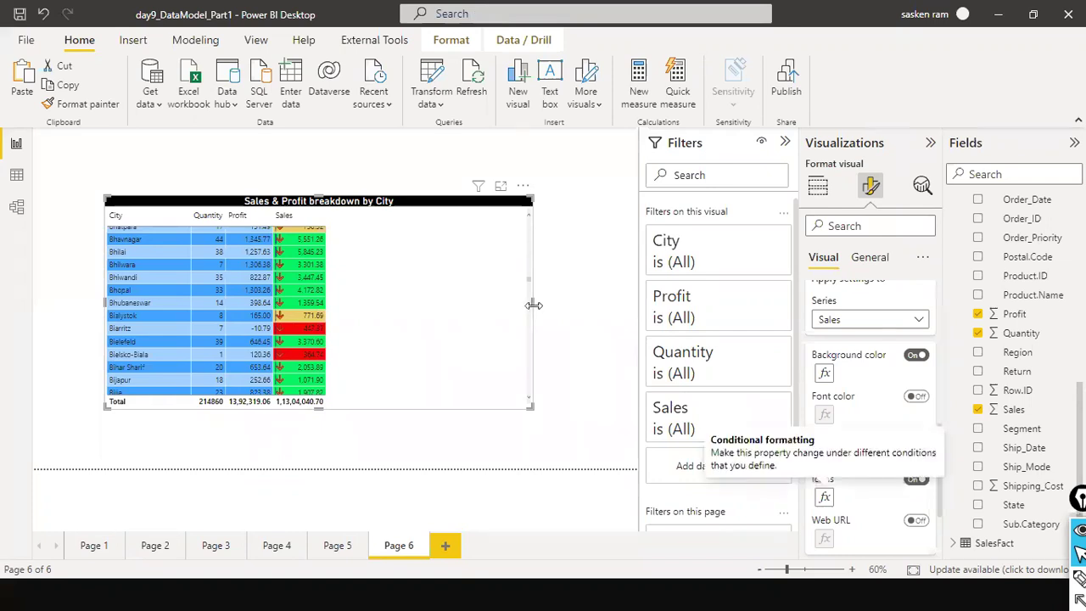
{"action": "left_click_drag", "start_coordinate": [531, 304], "coordinate": [428, 290]}
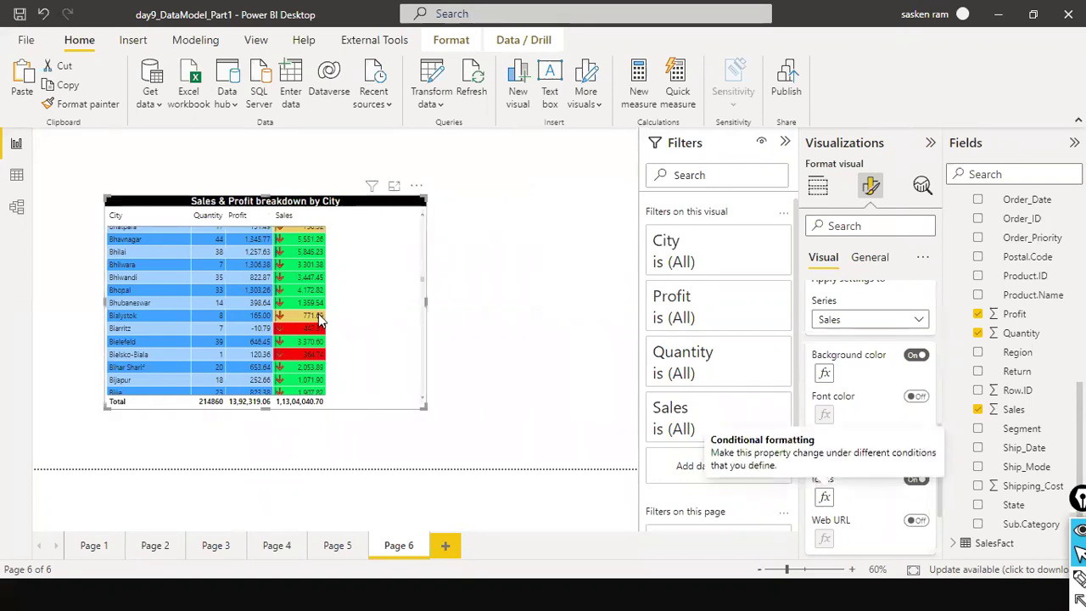
{"action": "left_click_drag", "start_coordinate": [344, 338], "coordinate": [314, 305]}
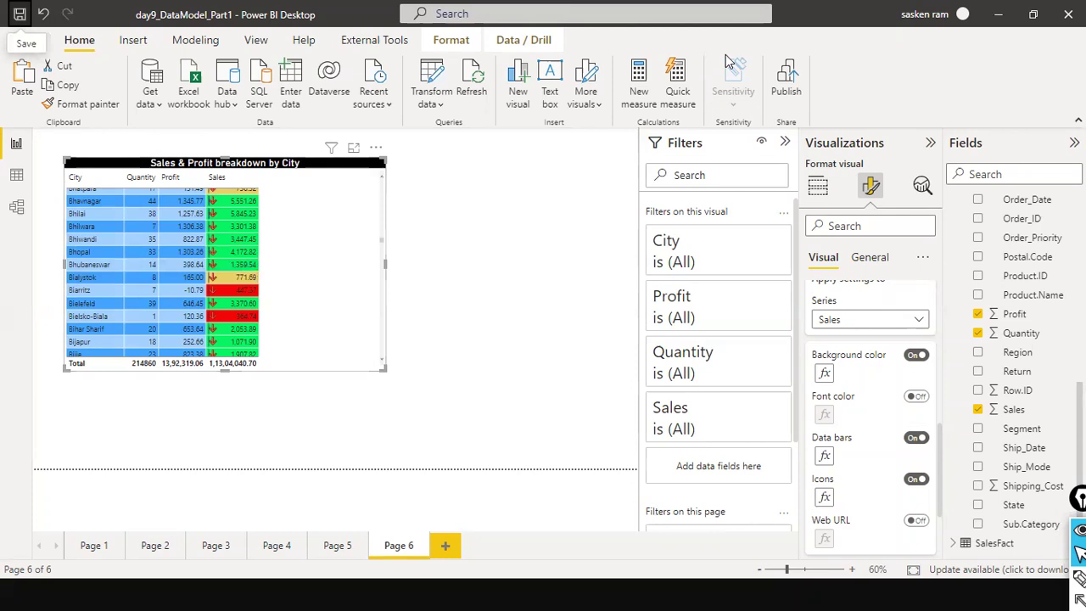
{"action": "left_click", "coordinate": [582, 190]}
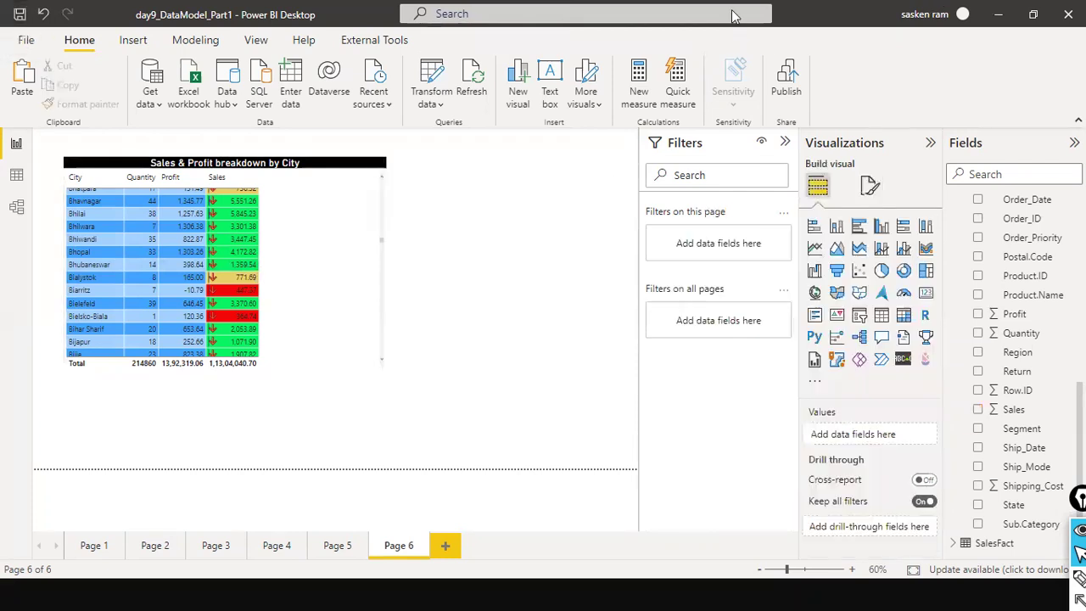